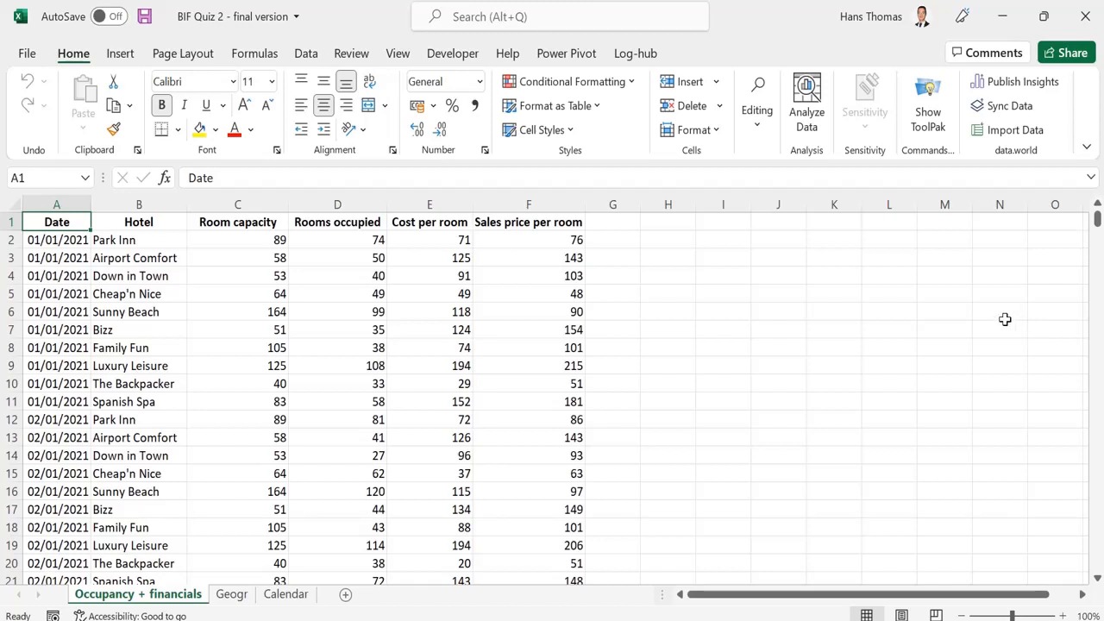
- Examine the Date, Hotel, Room capacity, Rooms occupied and Cost per room columns of the Occupancy + financials sheet
left_click(72, 199)
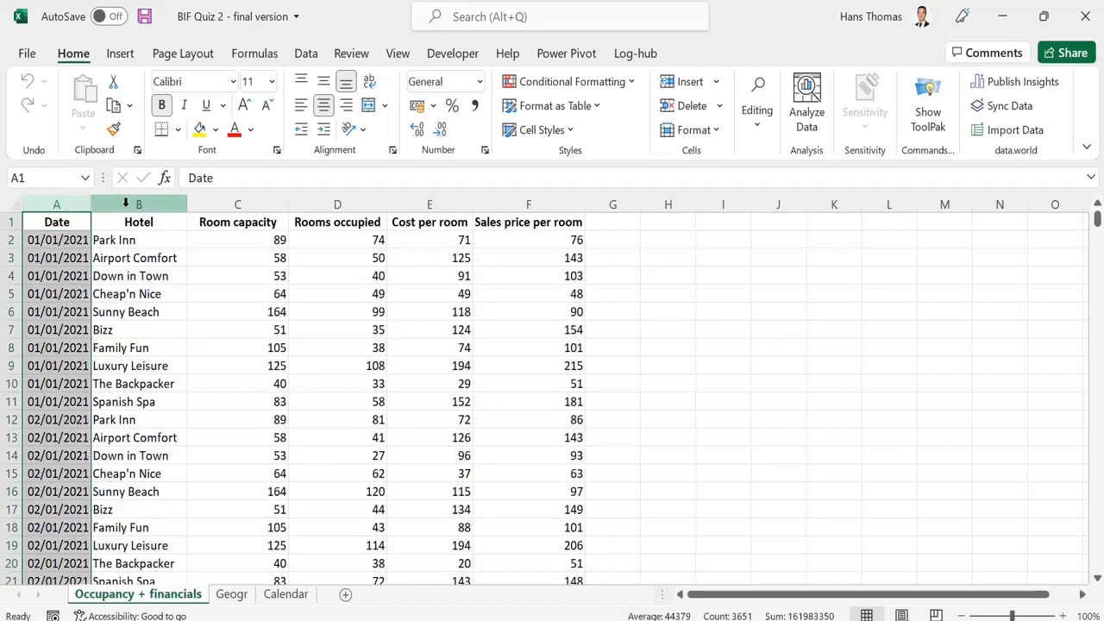
left_click(125, 206)
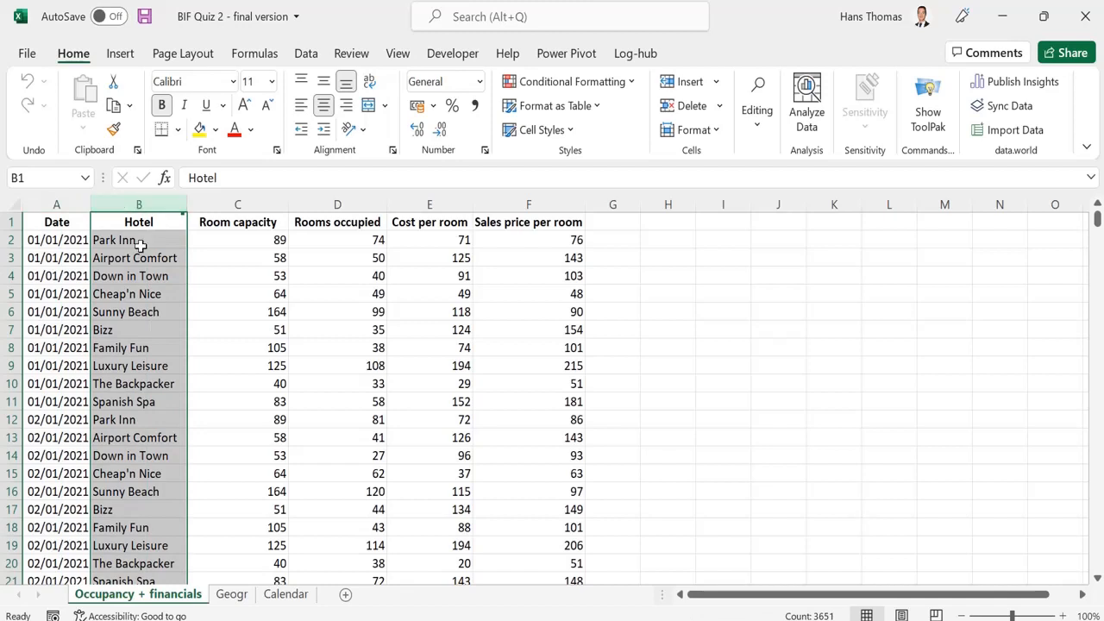
left_click_drag(141, 241, 129, 359)
left_click(130, 312)
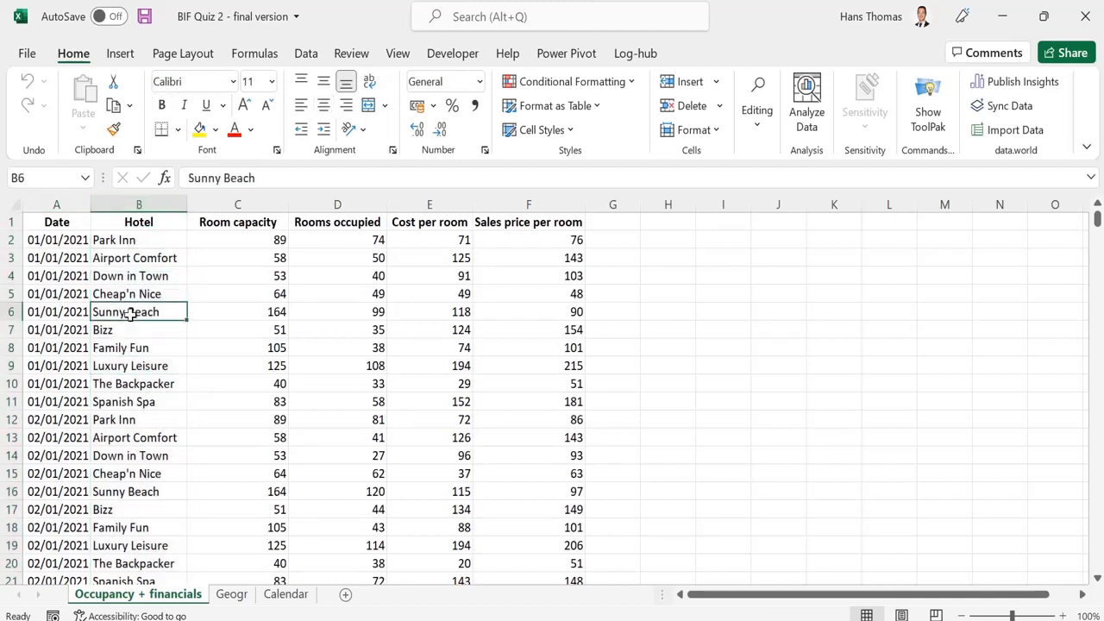
left_click(232, 207)
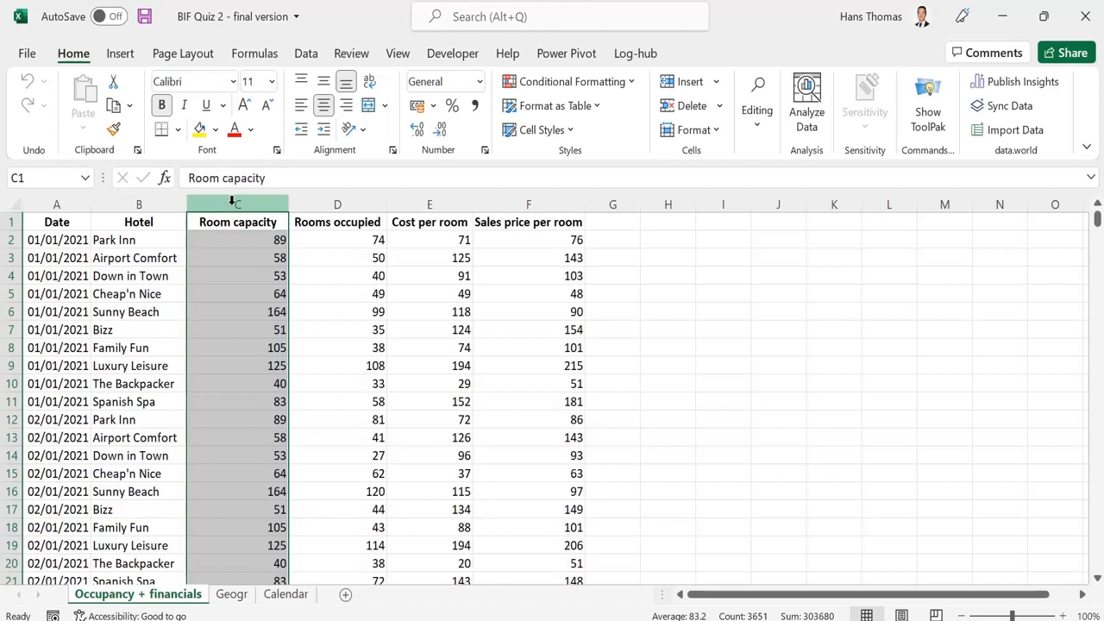
left_click(334, 207)
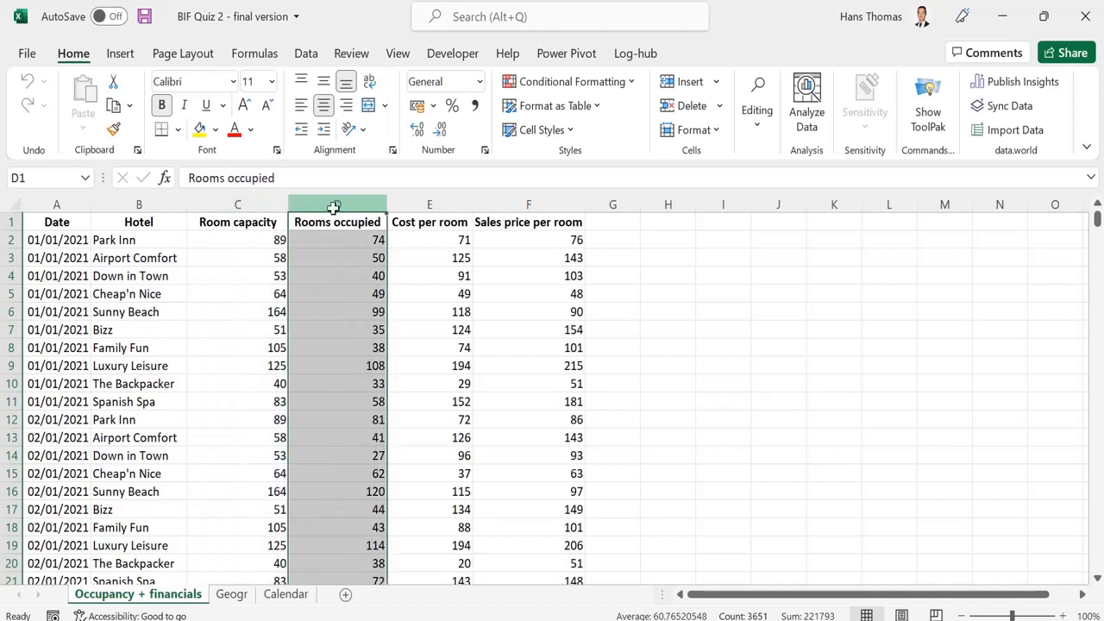
left_click(437, 200)
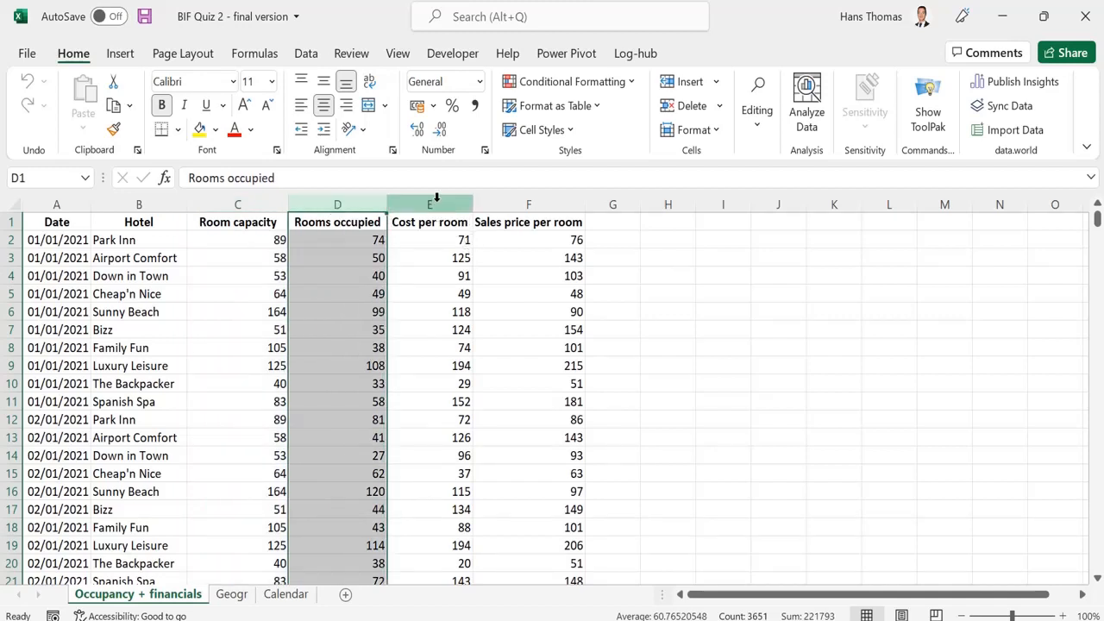
left_click(457, 226)
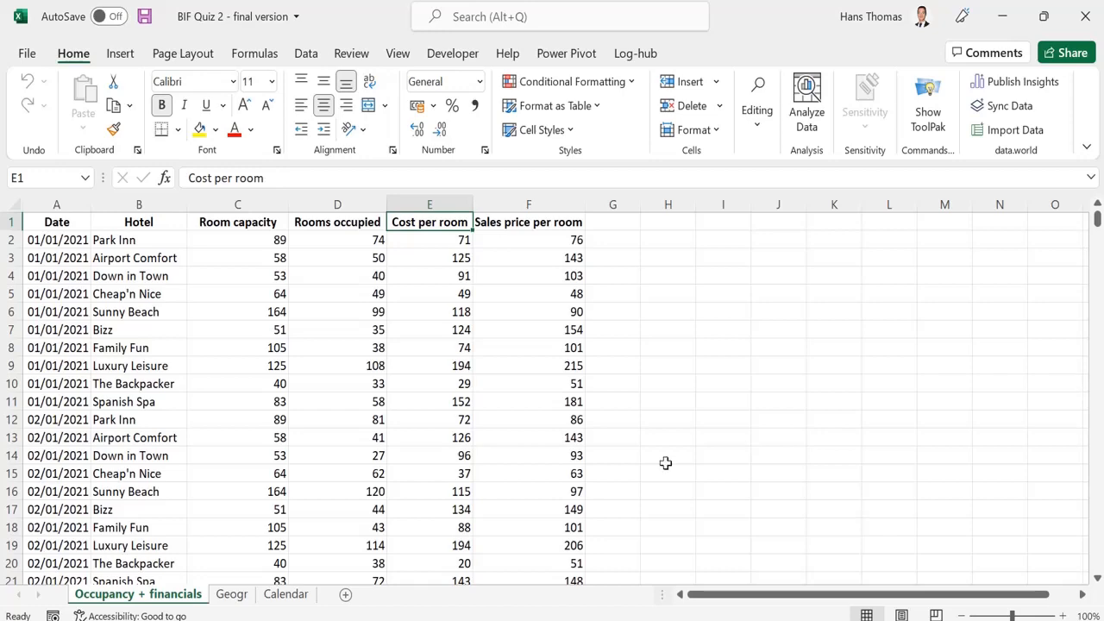
- Review the Continent, Country, City and Hotel name columns on the Geogr sheet and compare them with the Hotel column in Occupancy + financials
left_click(229, 596)
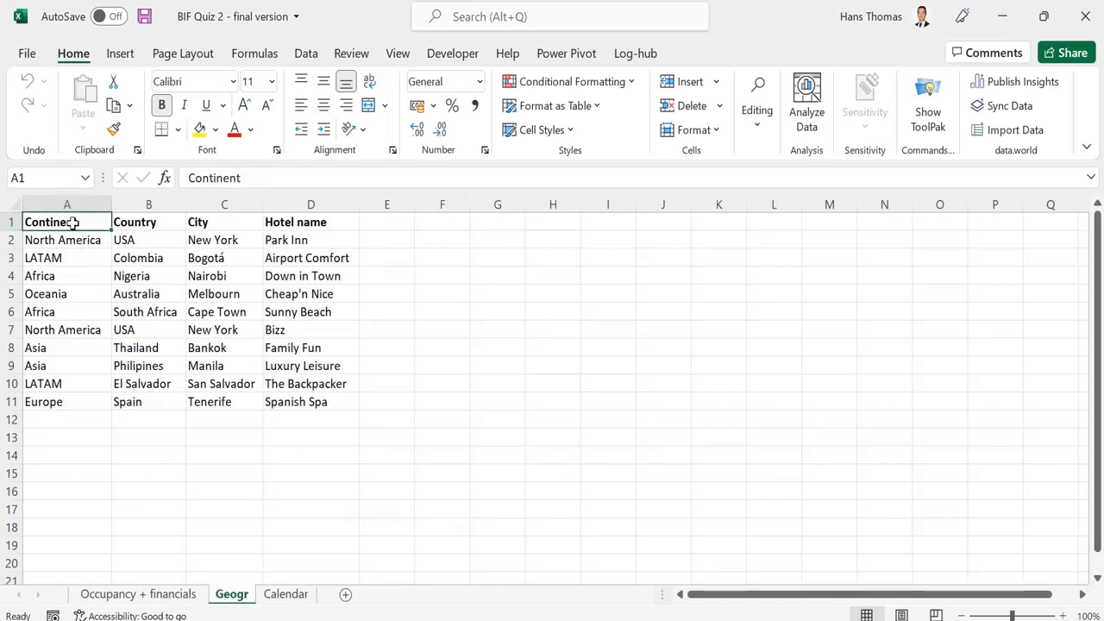
left_click_drag(72, 222, 73, 366)
left_click_drag(152, 216, 153, 383)
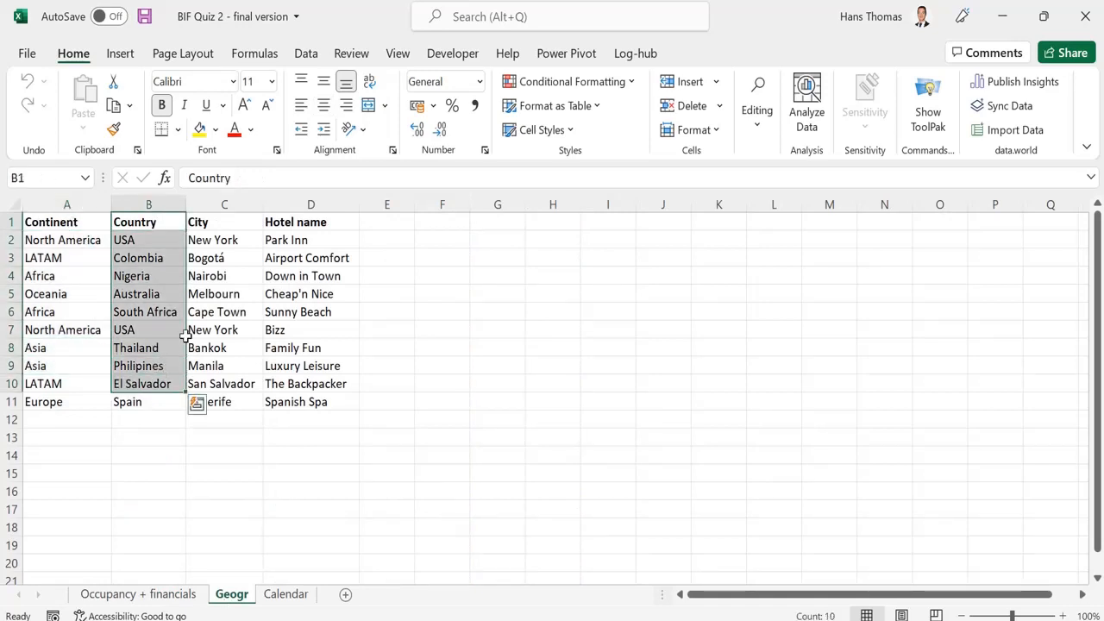
left_click_drag(239, 221, 229, 382)
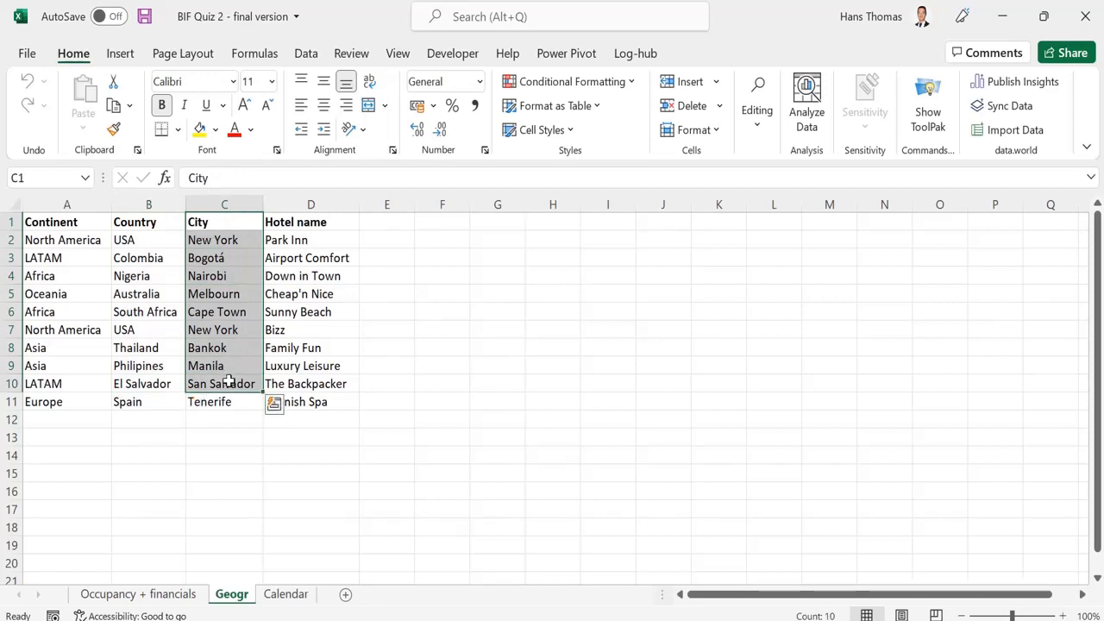
left_click_drag(309, 224, 311, 388)
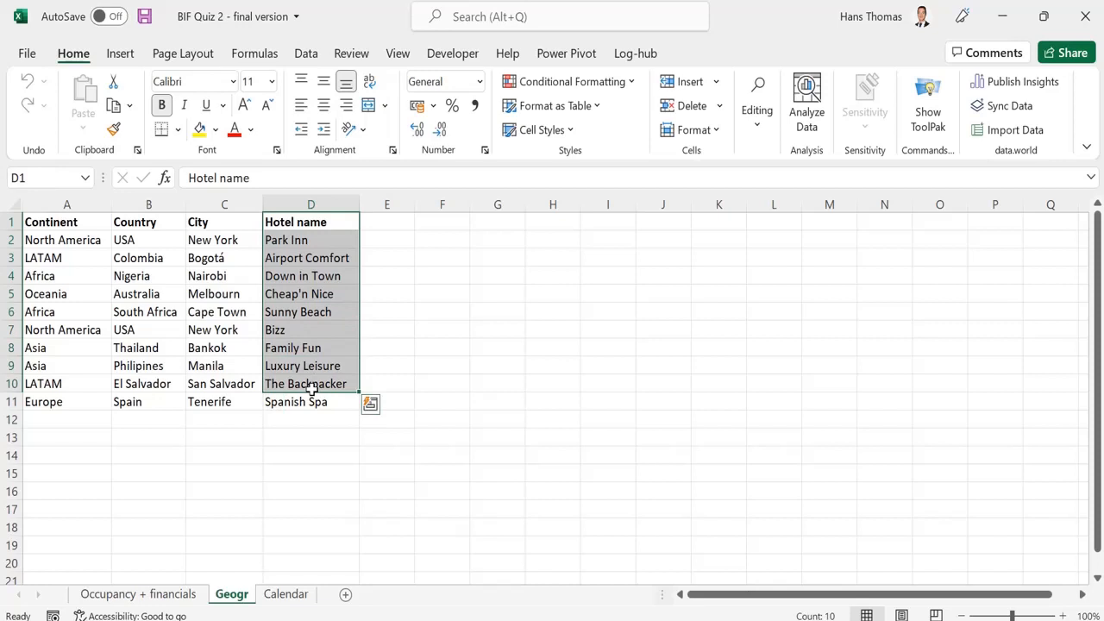
left_click(307, 221)
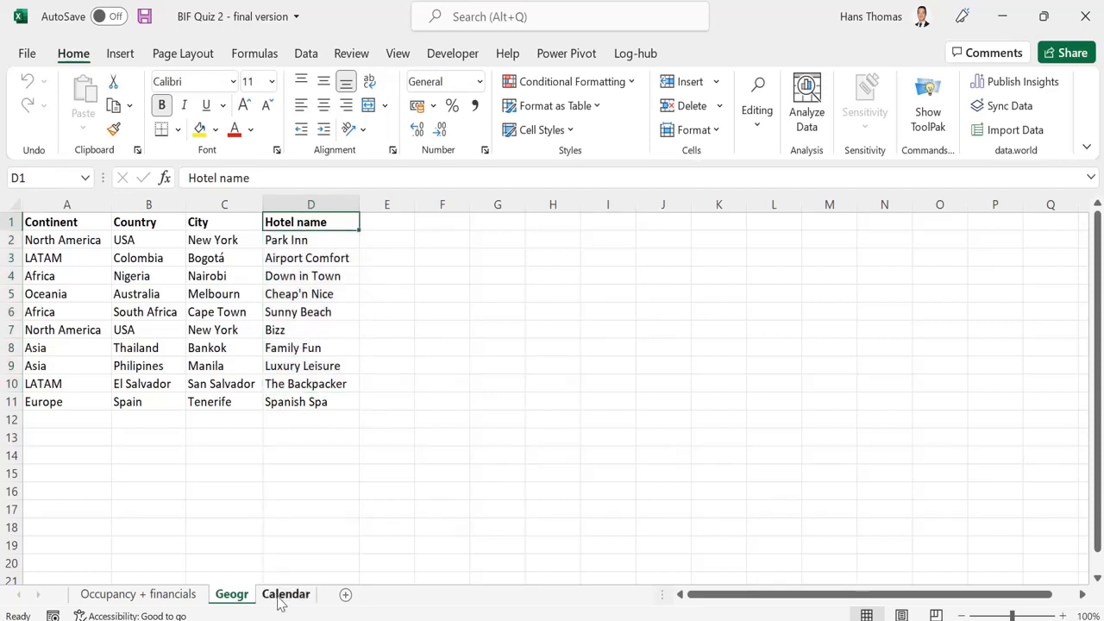
left_click(192, 594)
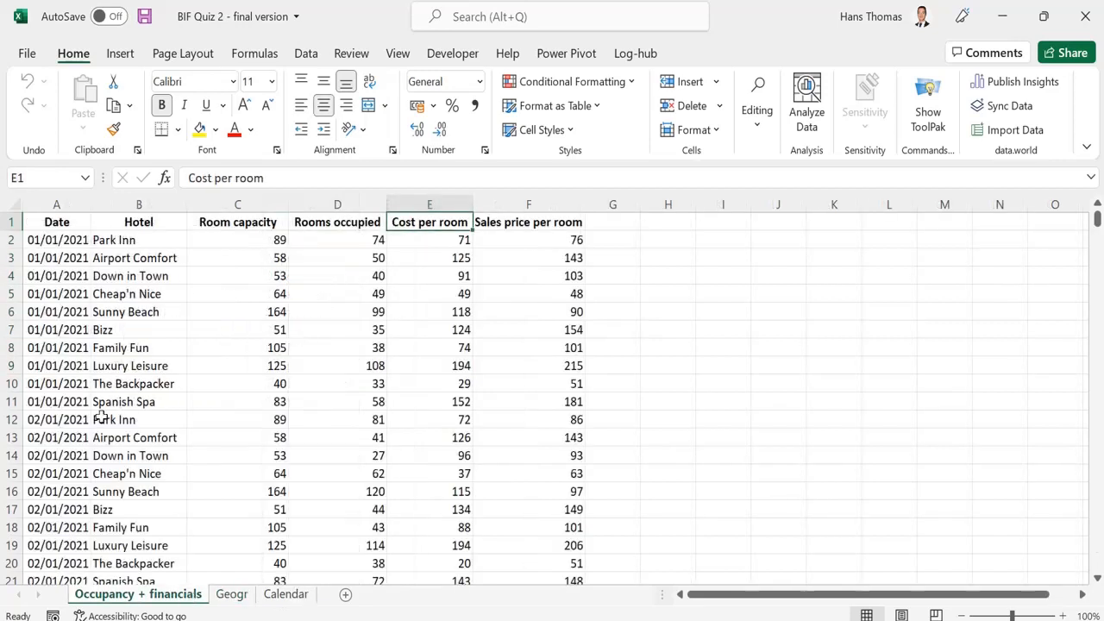
left_click(144, 197)
left_click(149, 226)
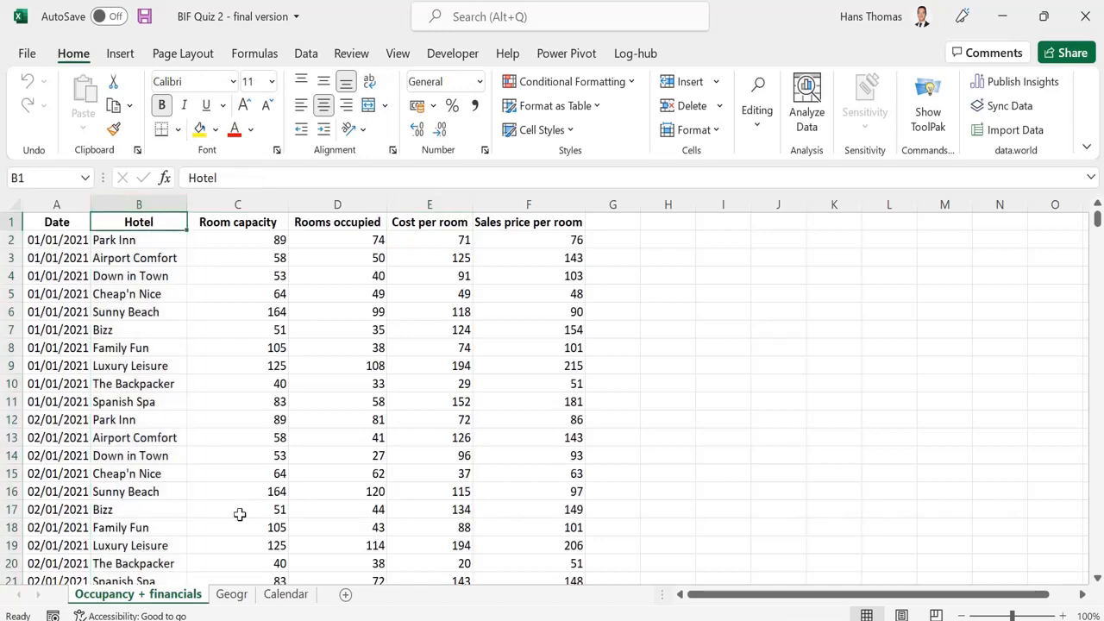
- Review the Calendar sheet's columns from Date to DayName and compare its Date column with the one in Occupancy + financials
left_click(286, 594)
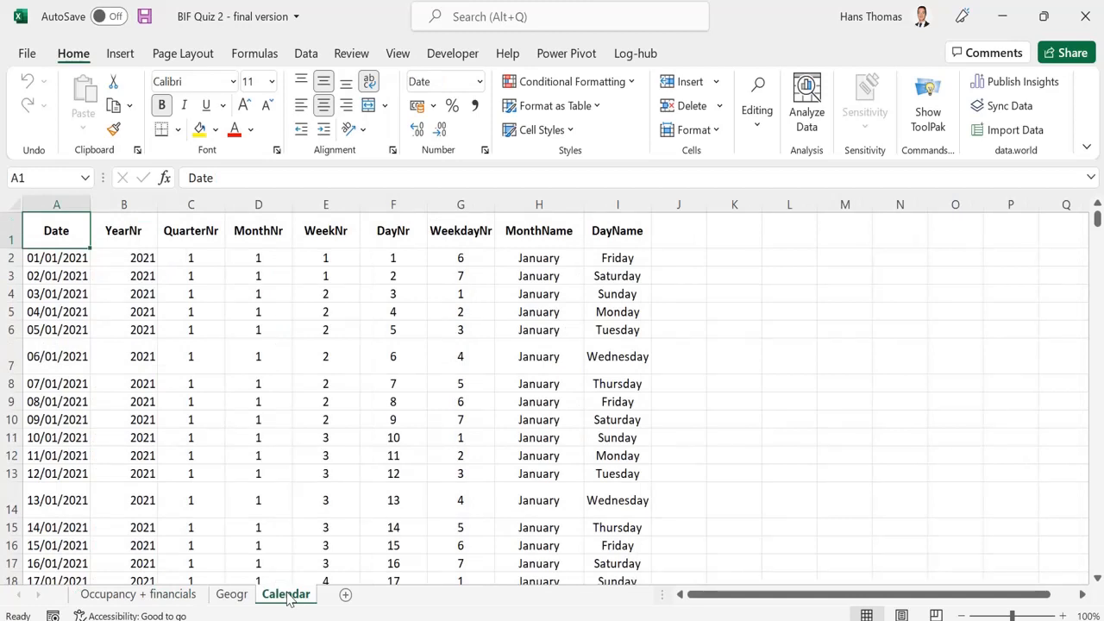
left_click(60, 197)
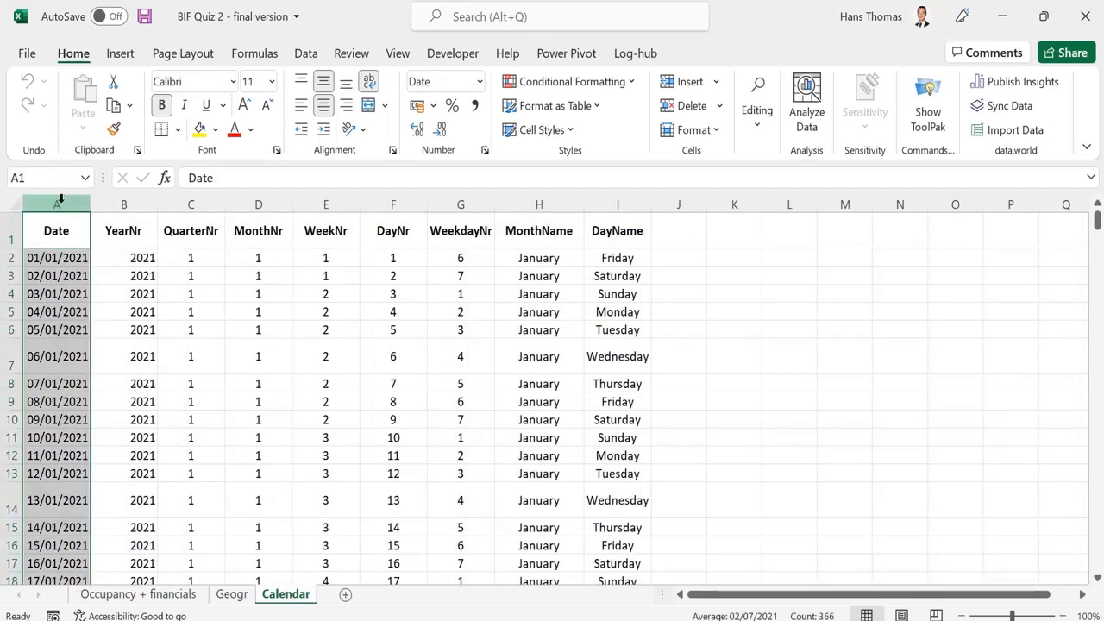
left_click(62, 231)
left_click(127, 231)
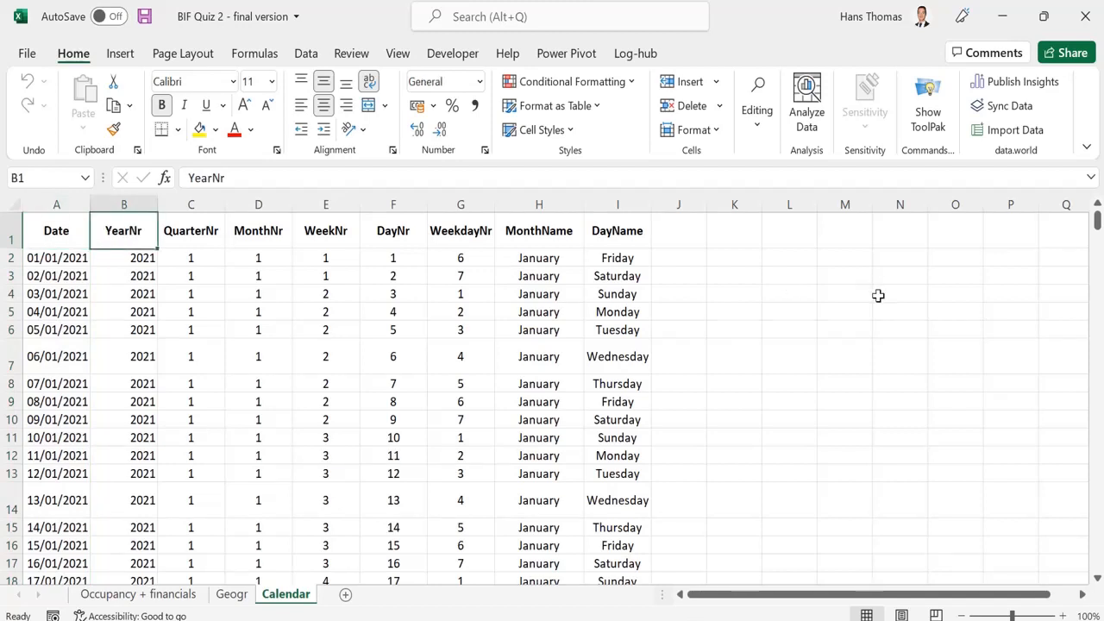
key("Right")
key("Right")
key("Right")
key("Right")
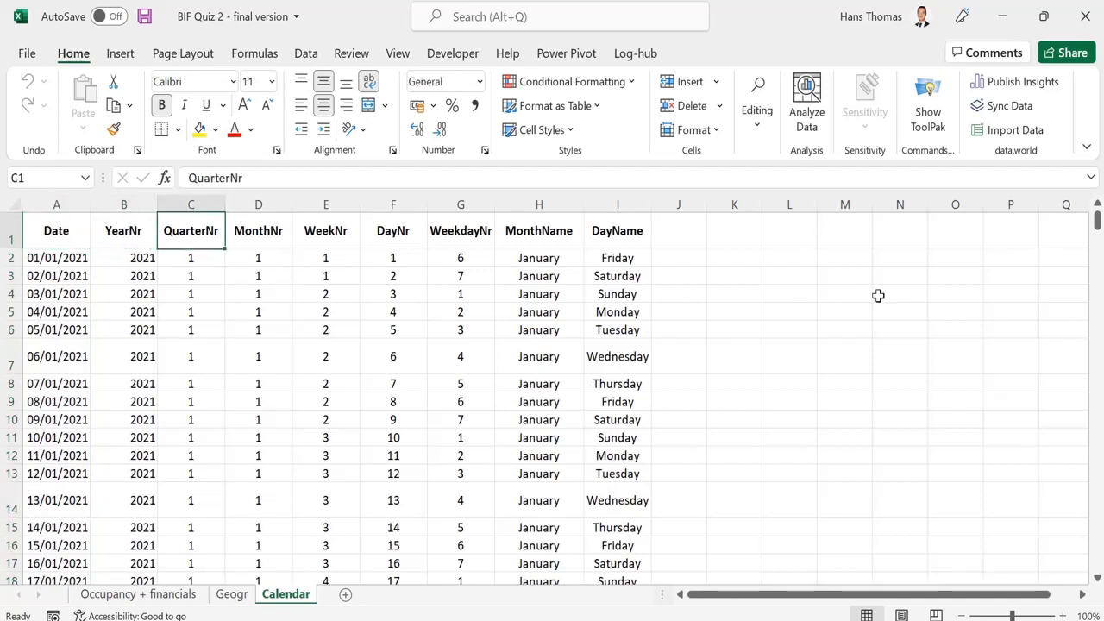
key("Right")
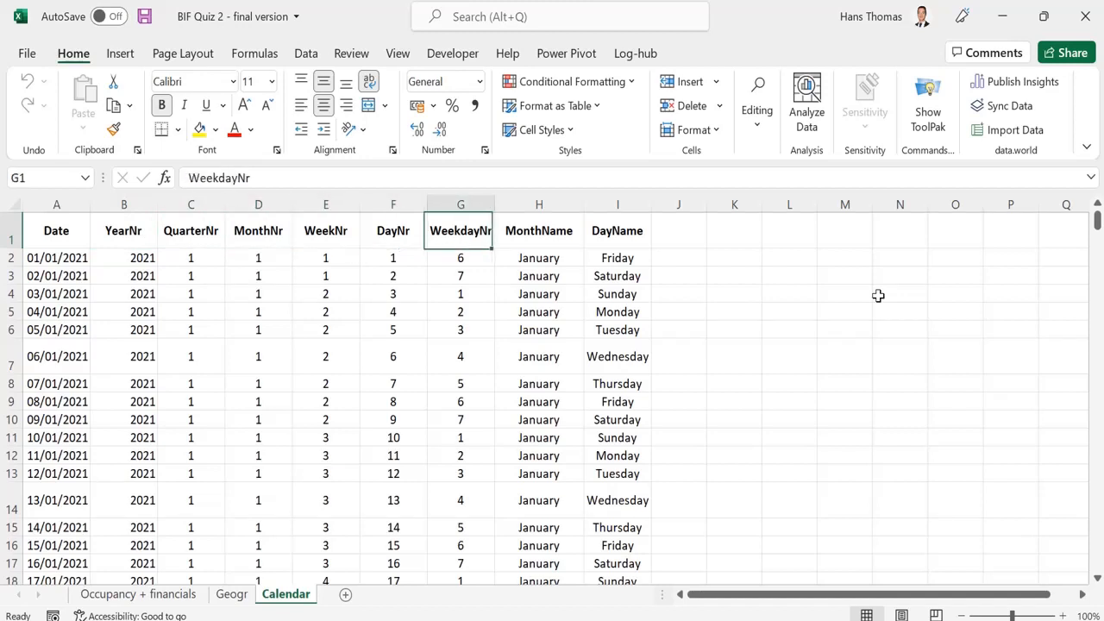
key("Right")
key("Right")
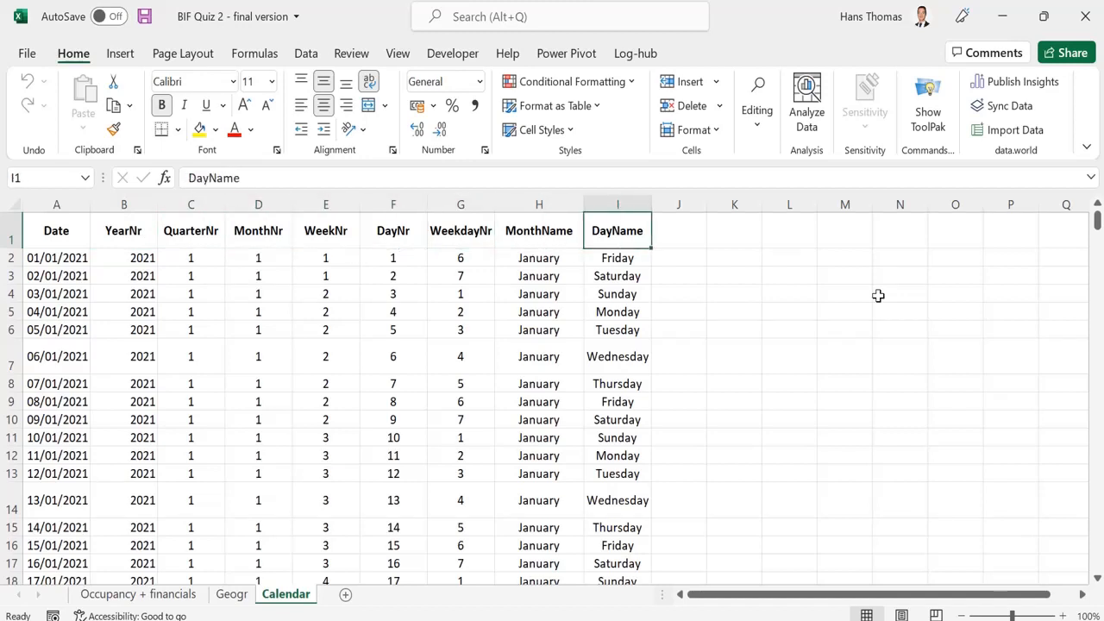
key("Left")
key("Right")
left_click(68, 207)
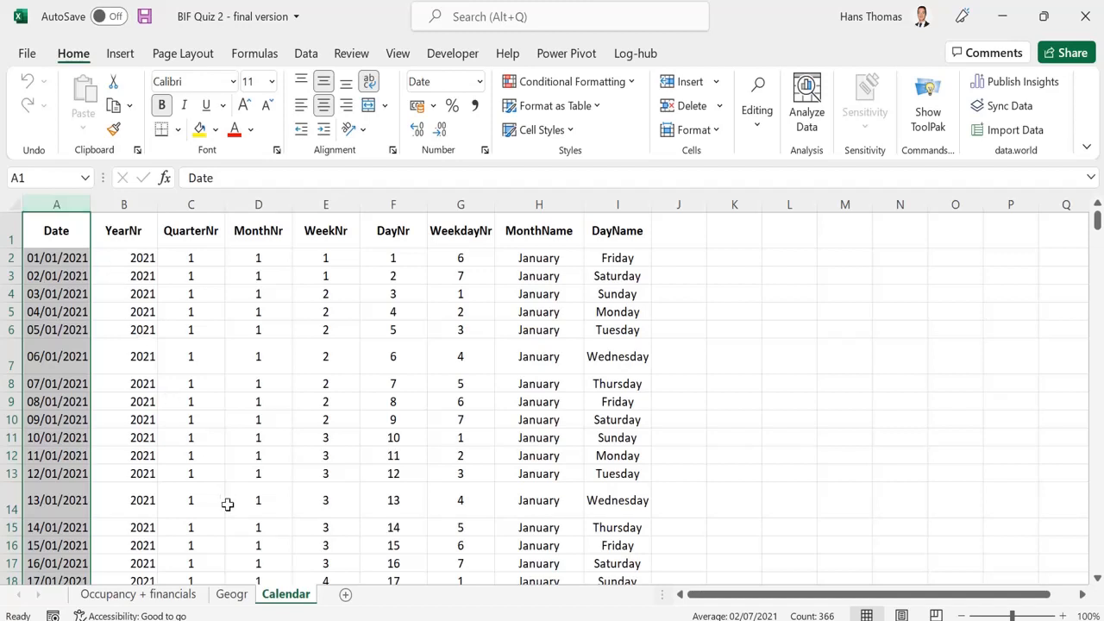
left_click(125, 595)
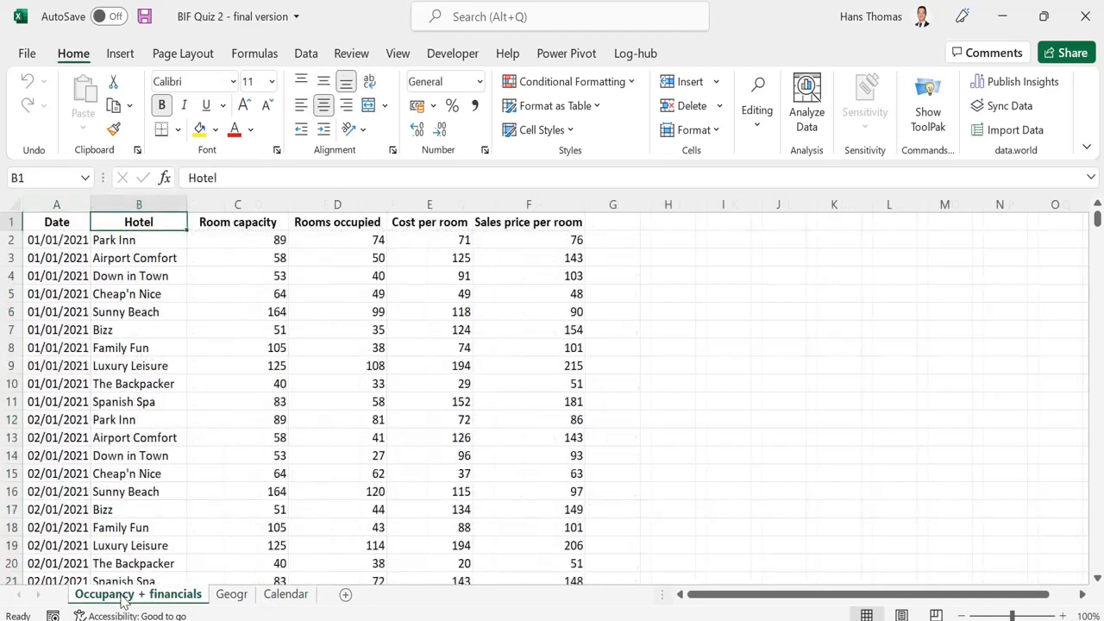
left_click(58, 205)
left_click(58, 240)
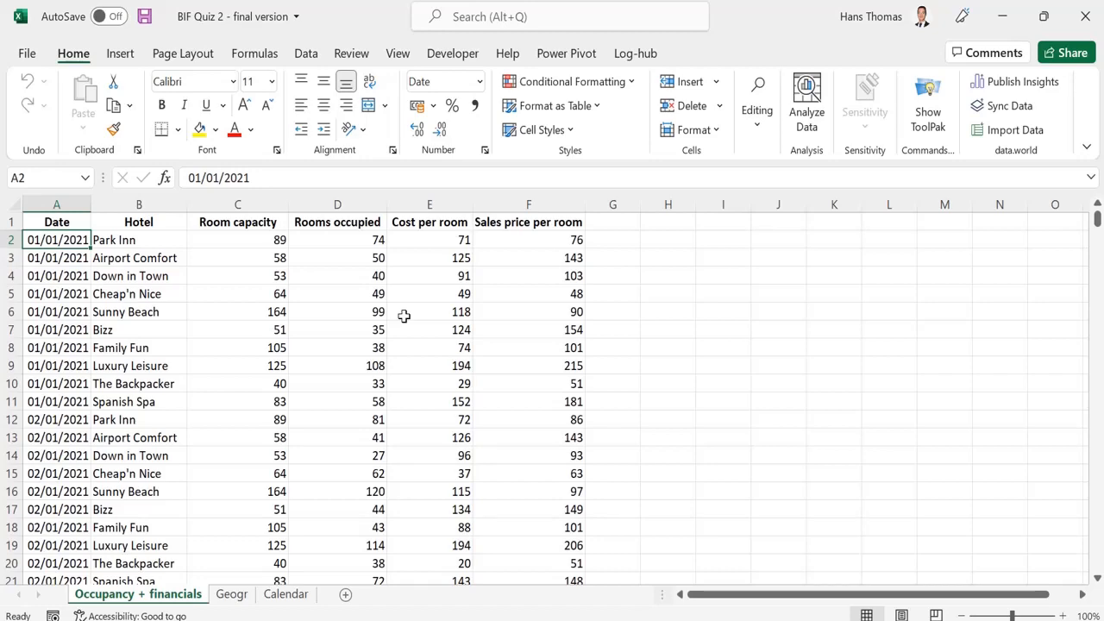
- Disable the Microsoft Power Pivot for Excel COM add-in in the Excel options
left_click(29, 54)
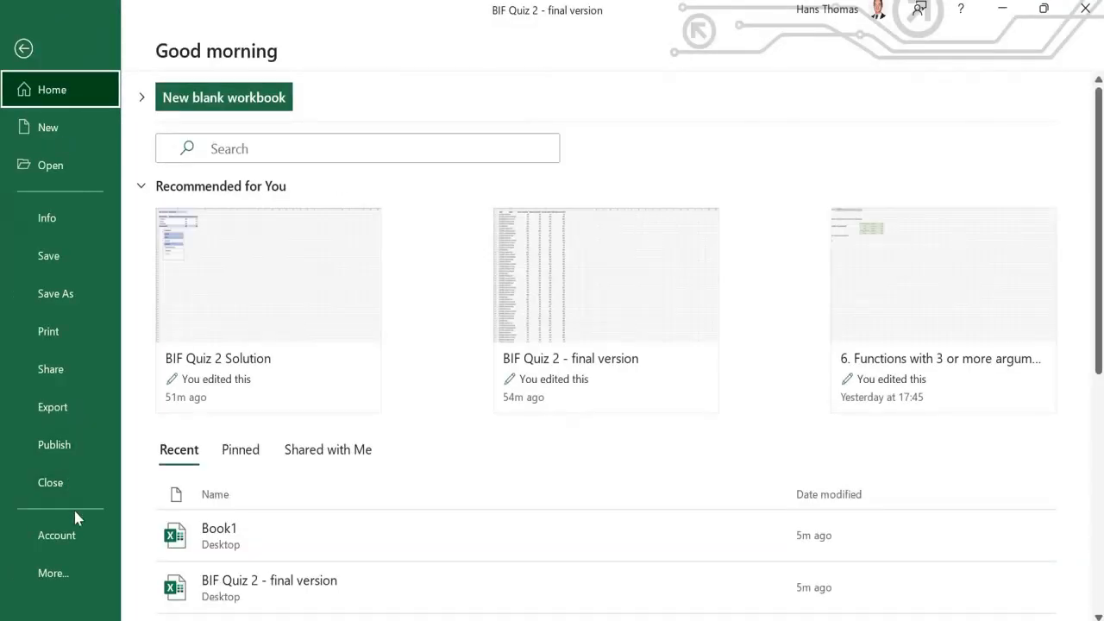
left_click(83, 576)
left_click(141, 585)
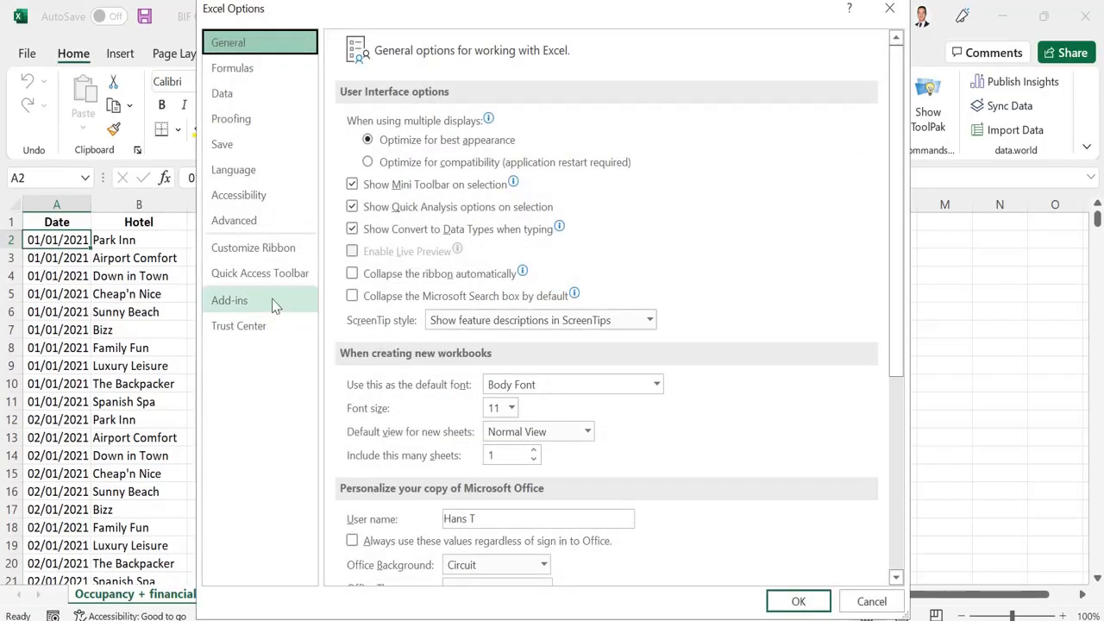
left_click(273, 303)
left_click(508, 562)
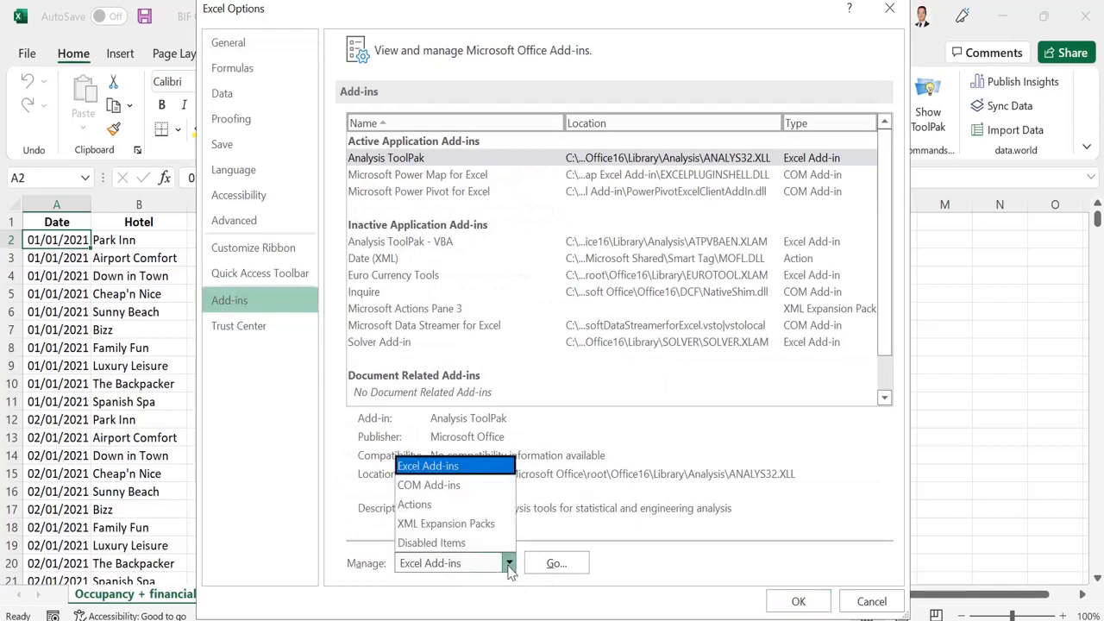
left_click(479, 488)
left_click(557, 563)
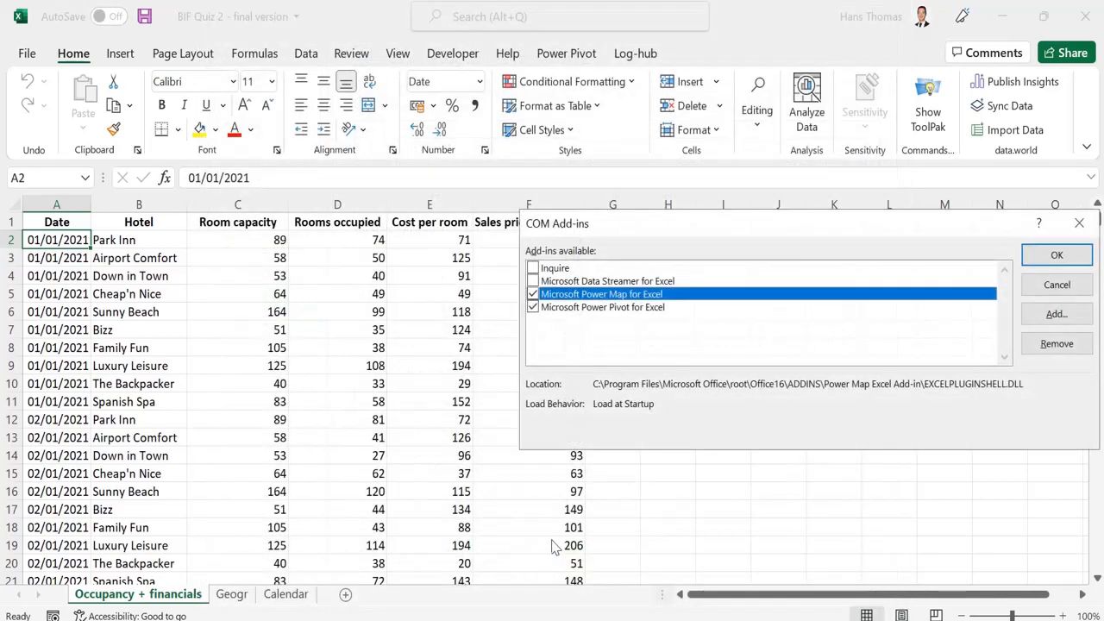
left_click(627, 312)
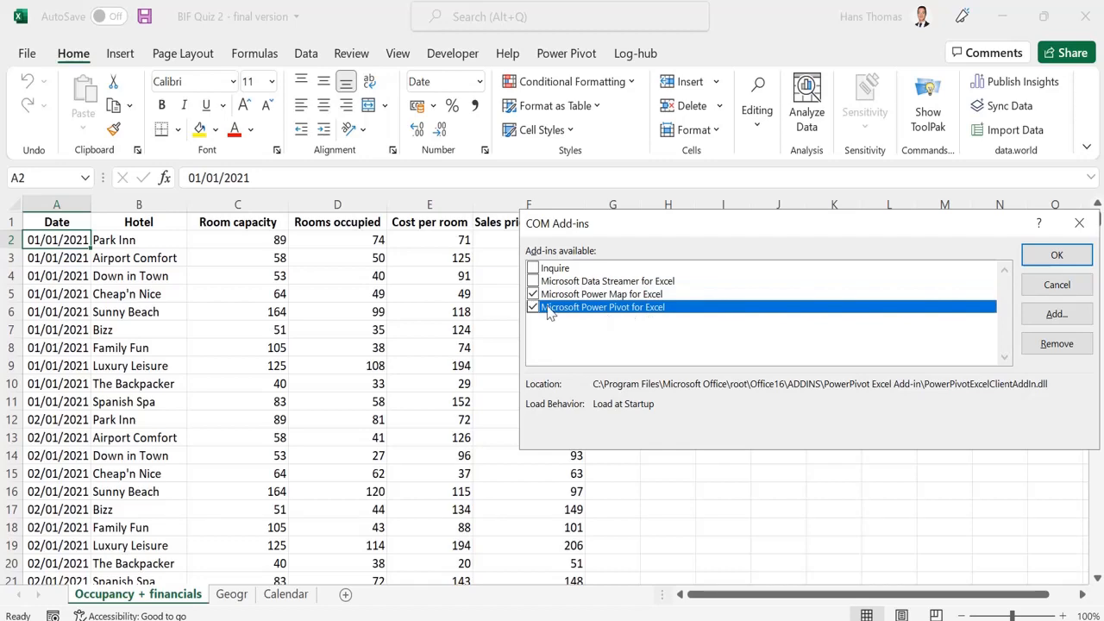
left_click(534, 309)
left_click(1057, 255)
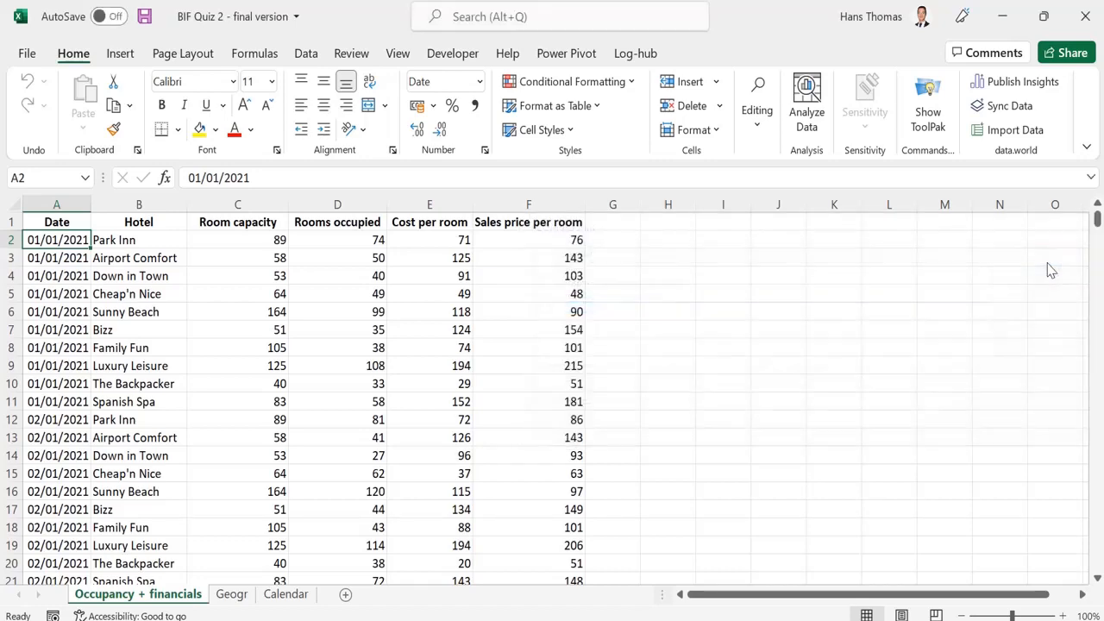
left_click(534, 293)
- Search for "power pivot", go to the Power Pivot window while enabling the Data Analysis add-ins, and close that window again
left_click(64, 222)
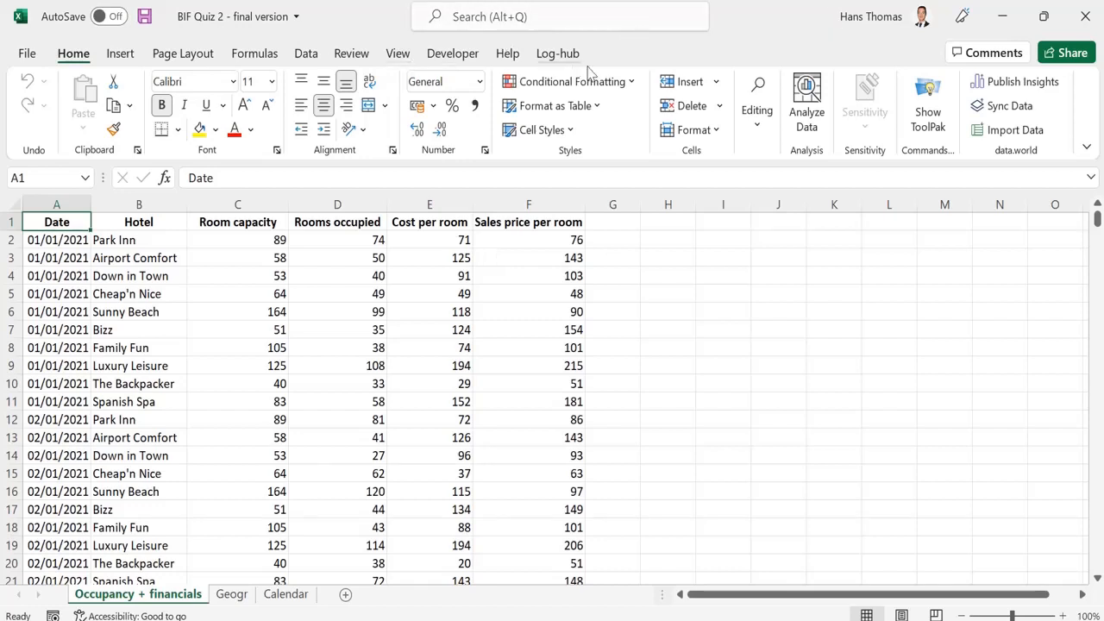
left_click(574, 17)
type("power")
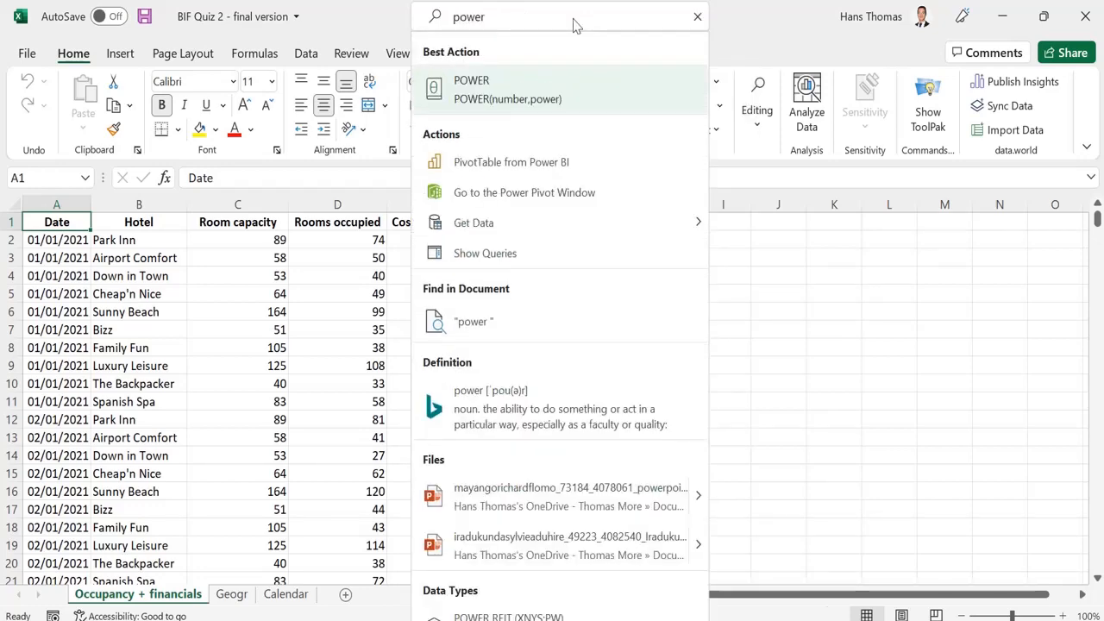
type(" pivot")
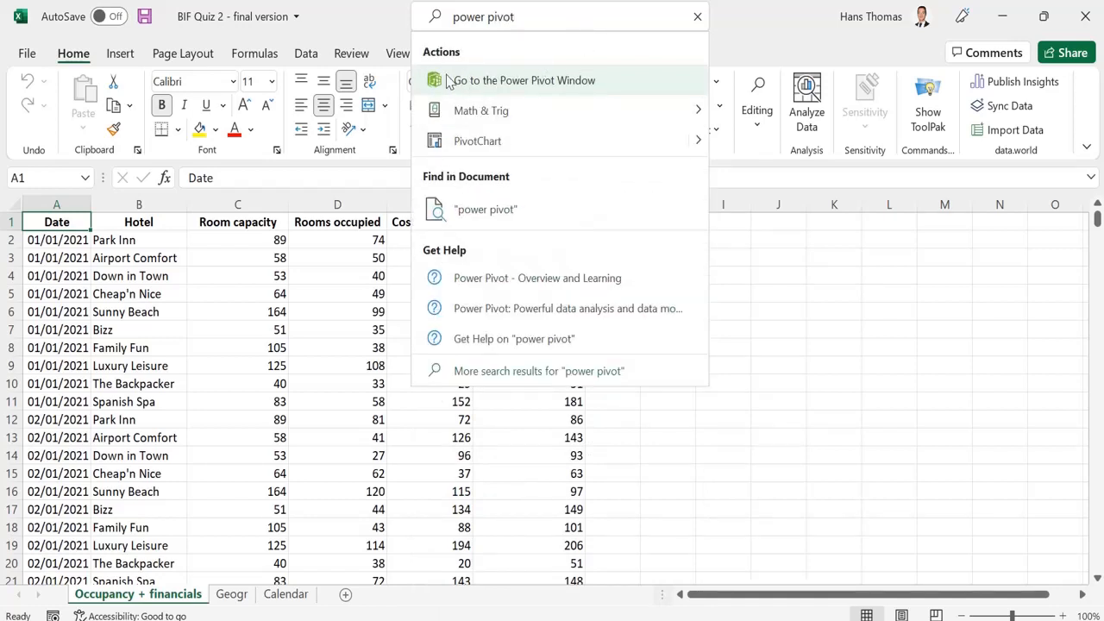
left_click(498, 86)
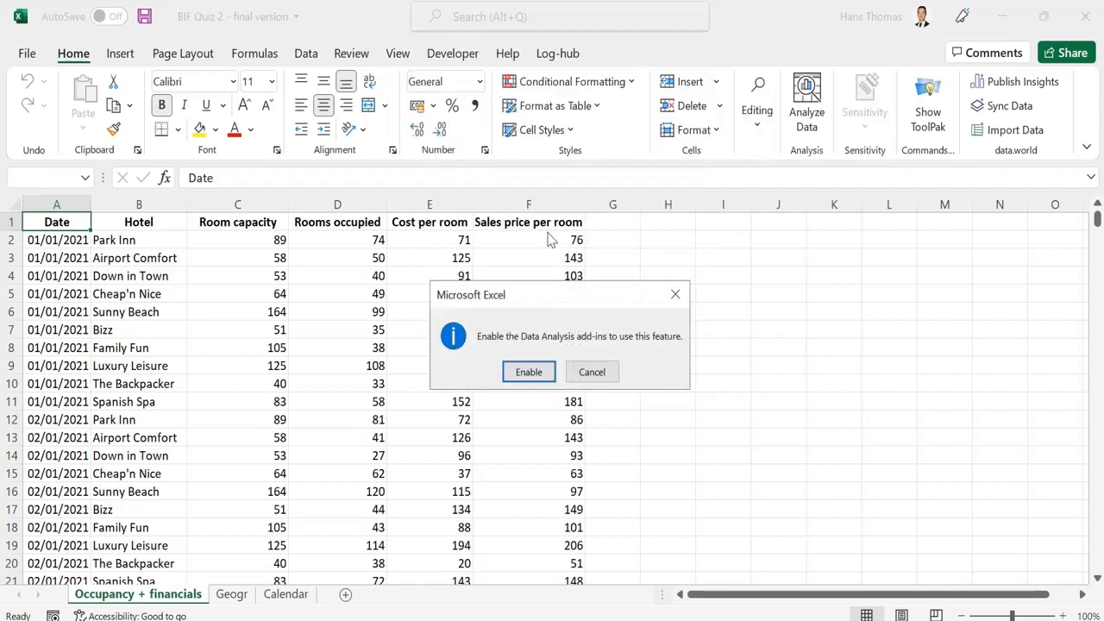
left_click(528, 372)
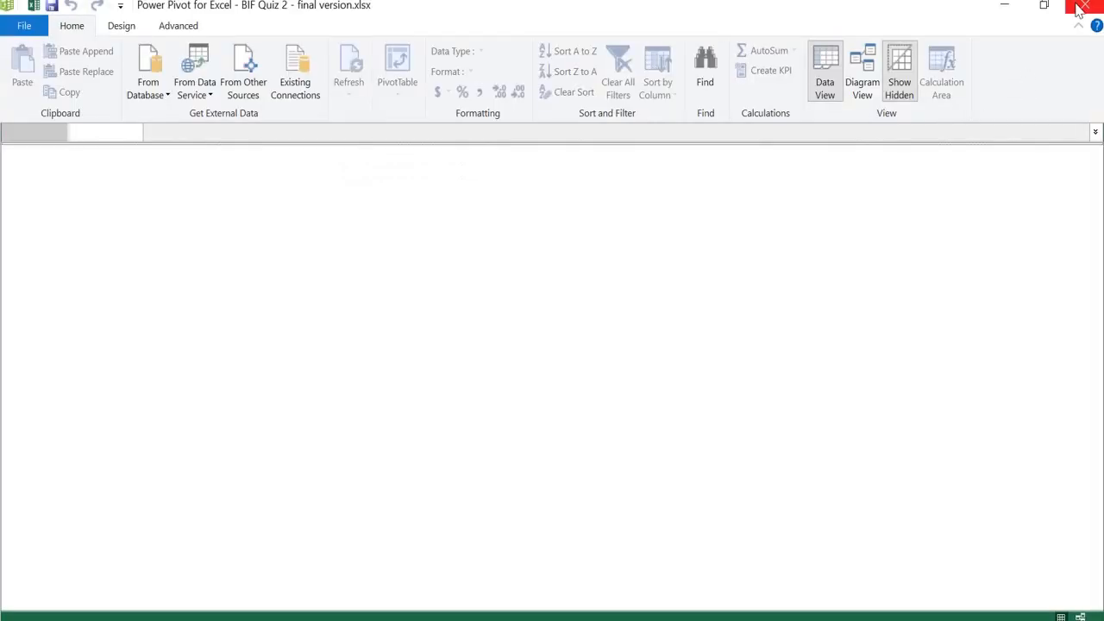
left_click(1083, 6)
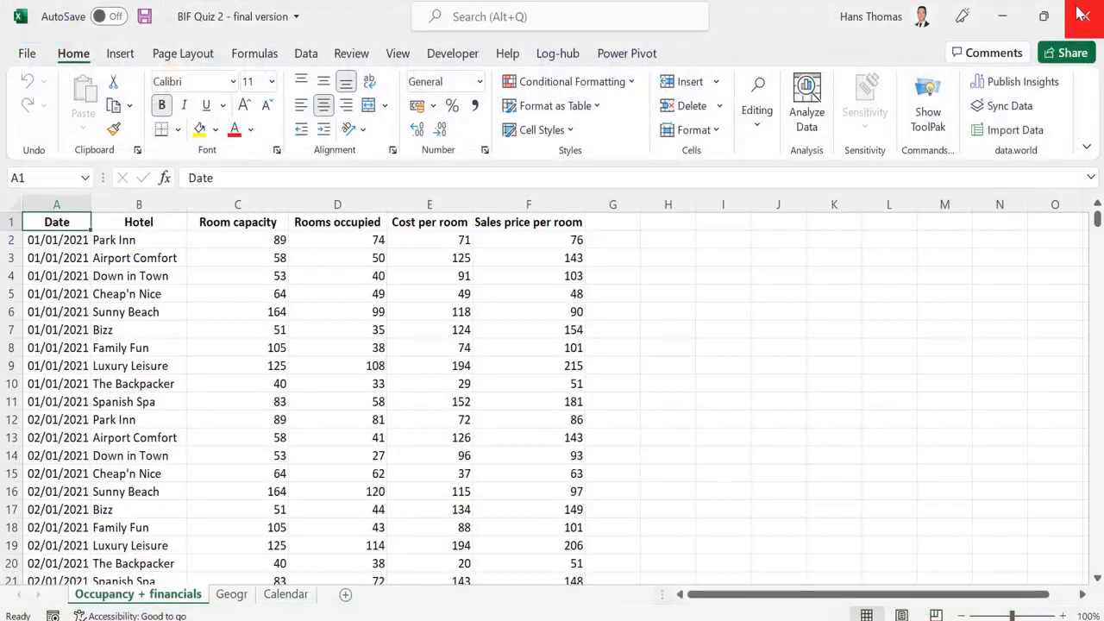
- Open the Power Pivot data model from the BIF Quiz 2 workbook and start a table import with Excel File as the source
left_click(539, 227)
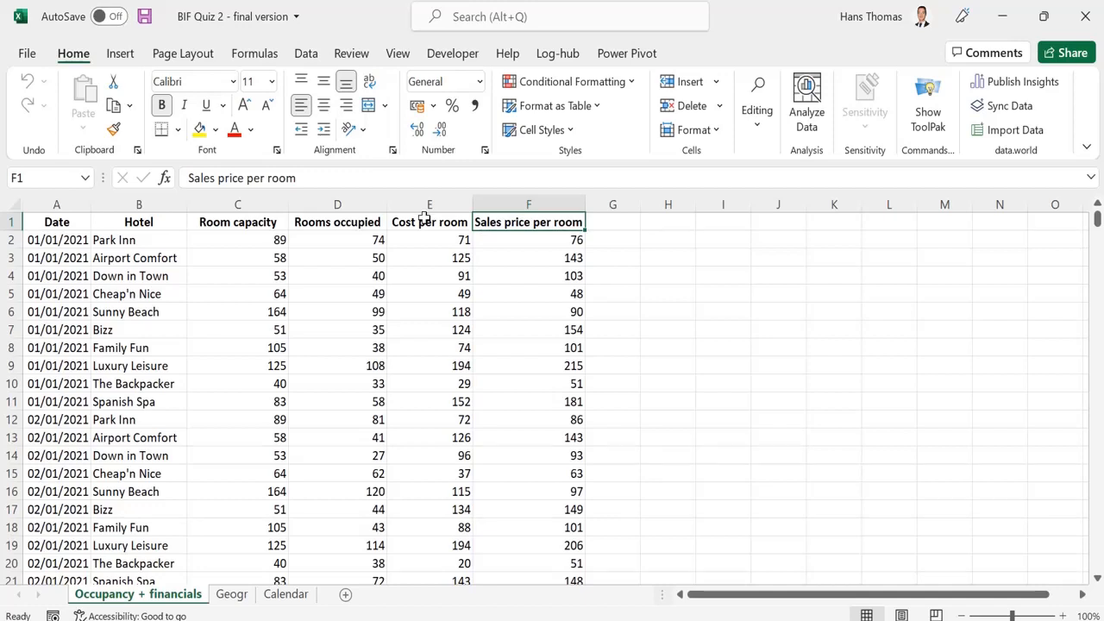
left_click(73, 221)
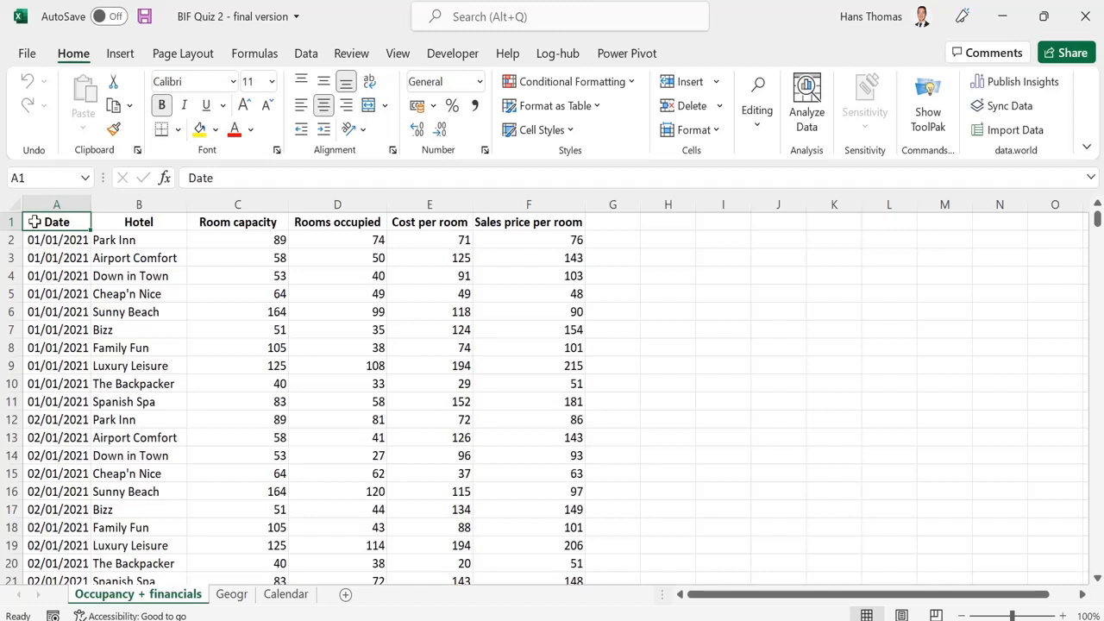
left_click(641, 54)
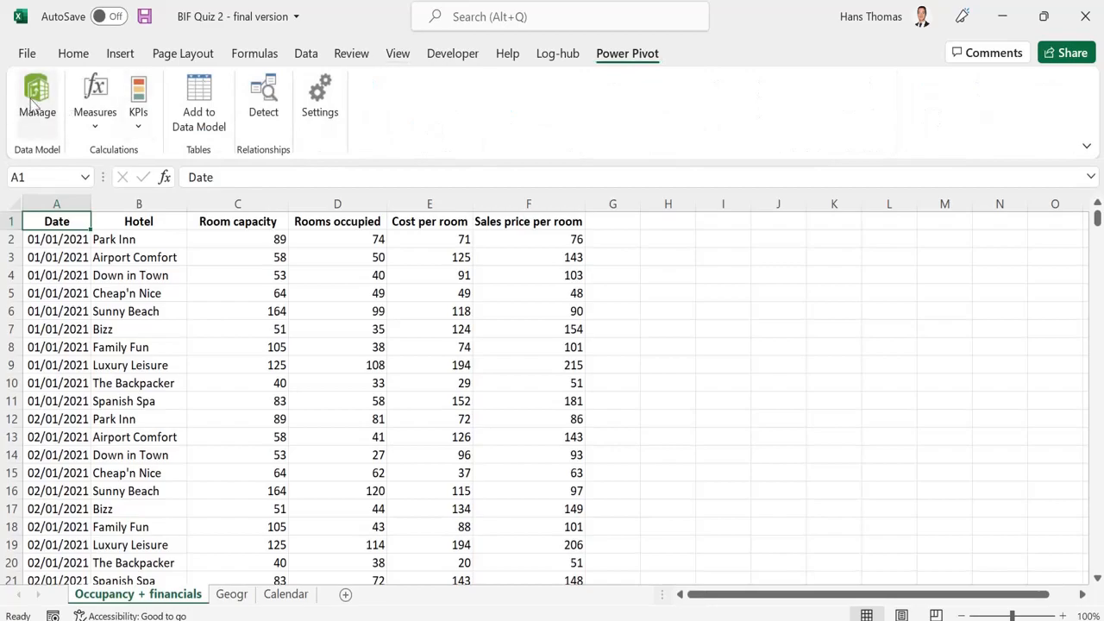
left_click(32, 101)
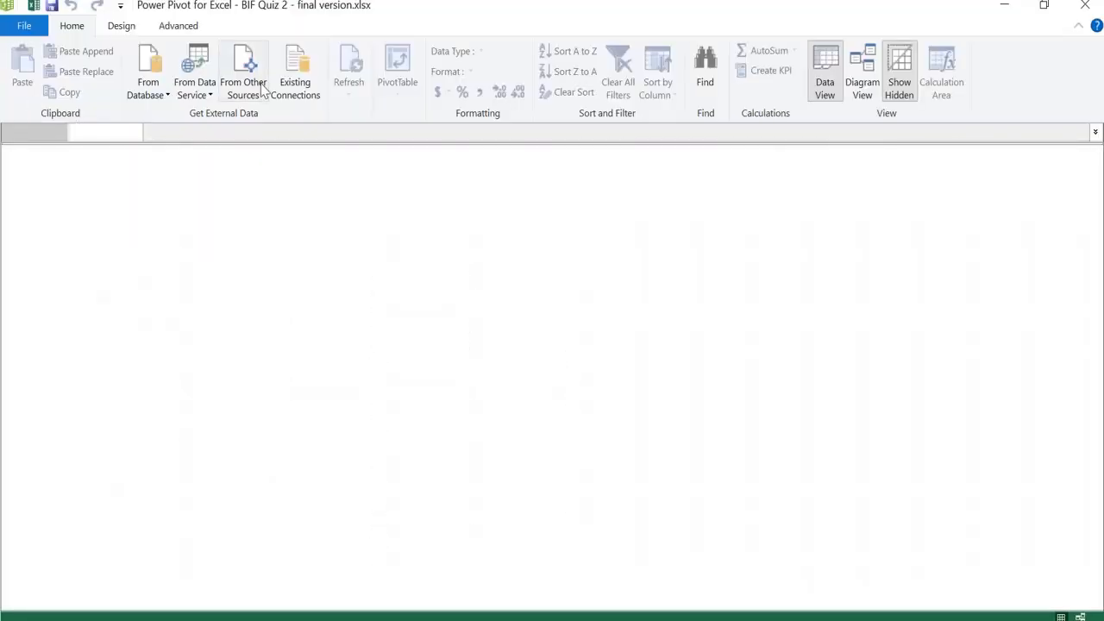
left_click(264, 92)
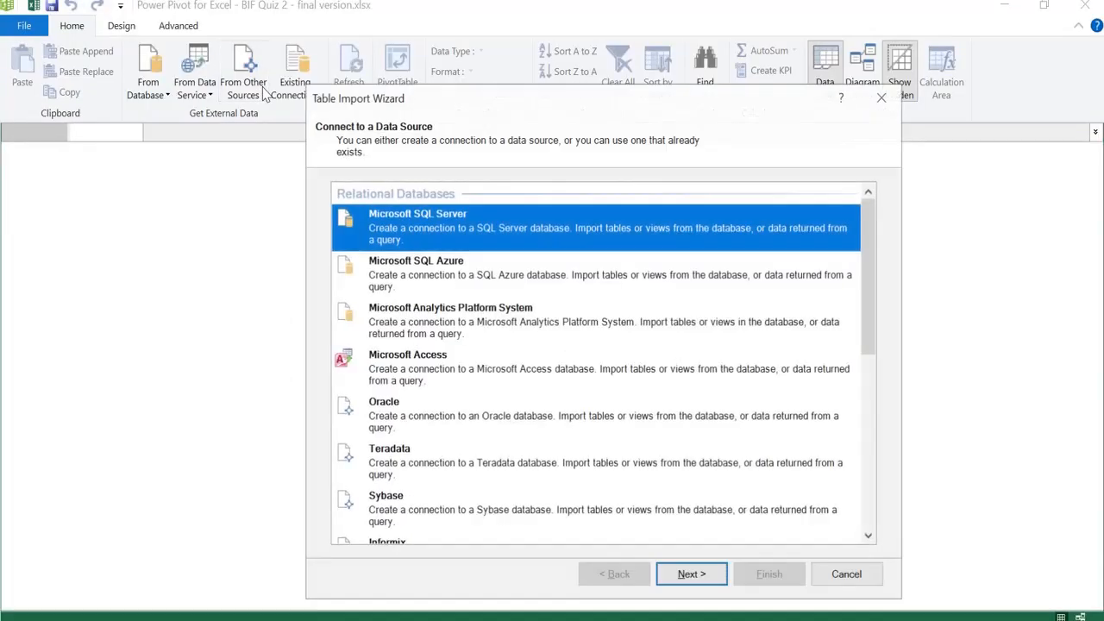
scroll(479, 371, "down", 5)
left_click(489, 444)
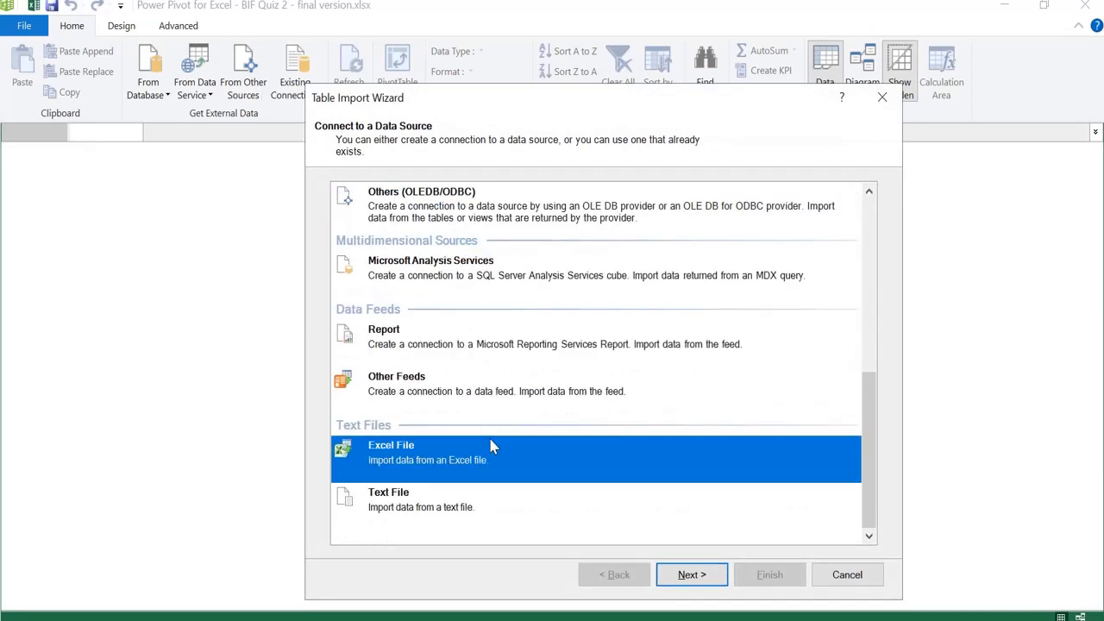
left_click(692, 575)
- Try to connect the import to BIF Quiz 2 - final version on the Desktop, and cancel the import wizard
left_click(865, 214)
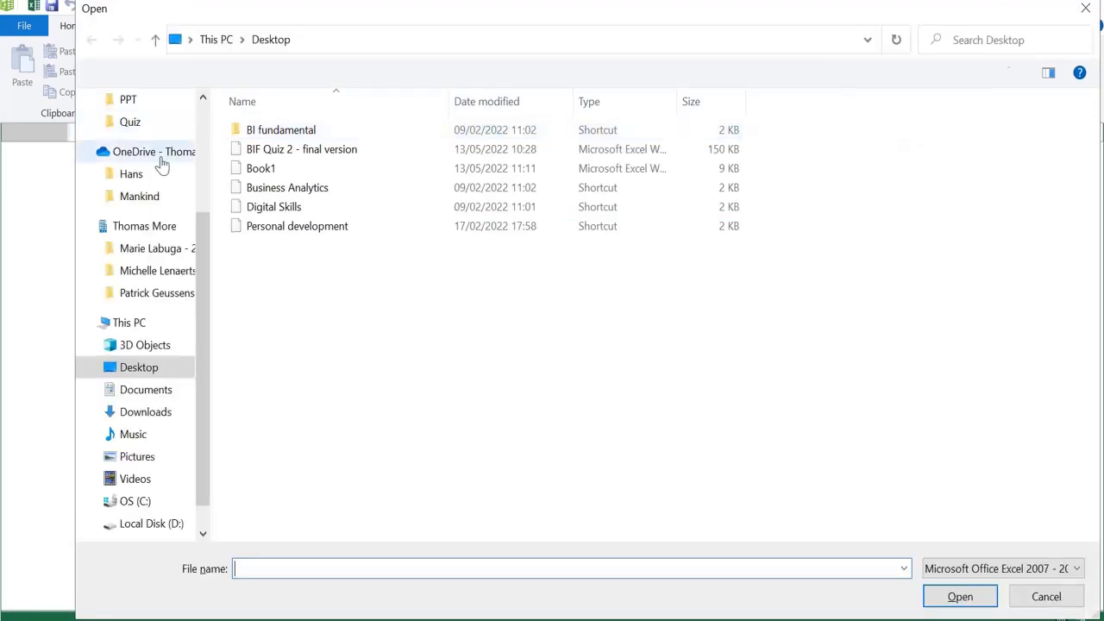
left_click(145, 139)
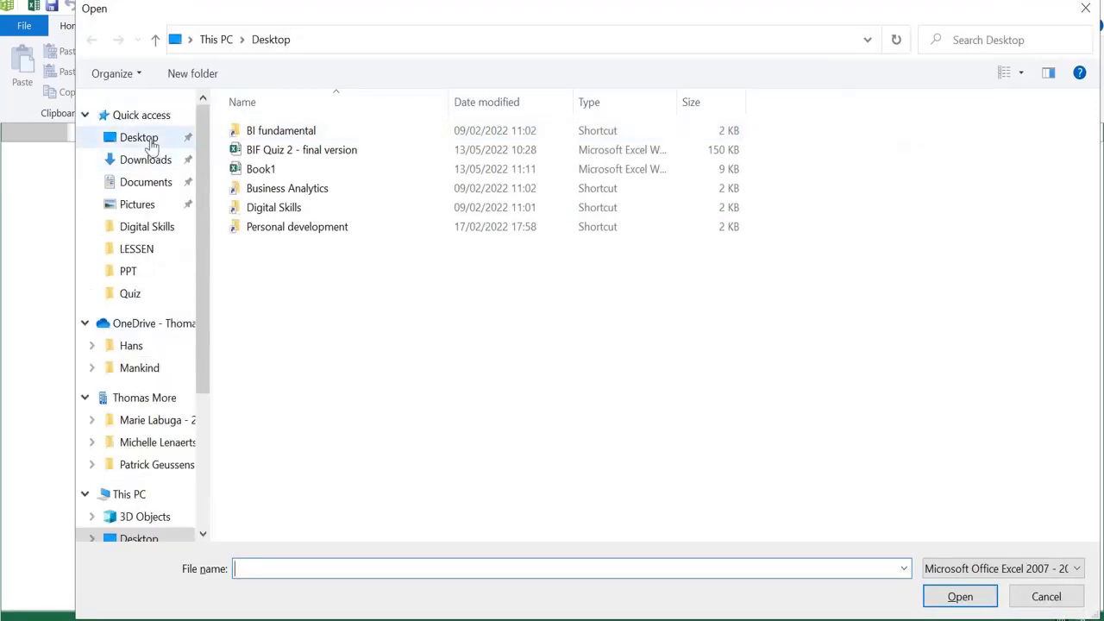
left_click(303, 149)
left_click(958, 595)
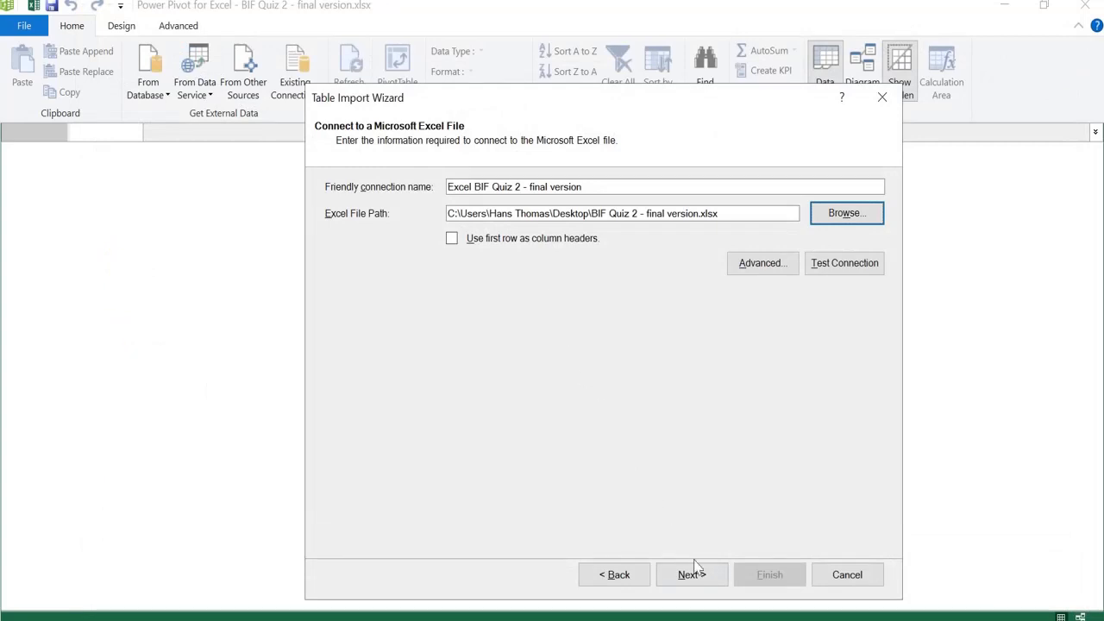
left_click(698, 576)
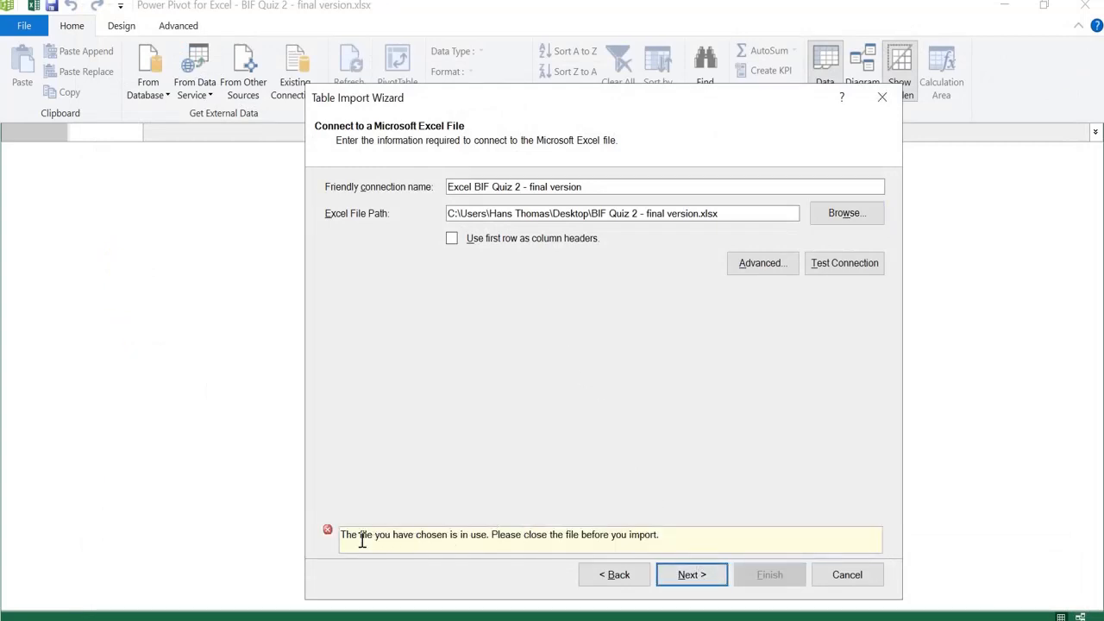
left_click_drag(358, 535, 627, 534)
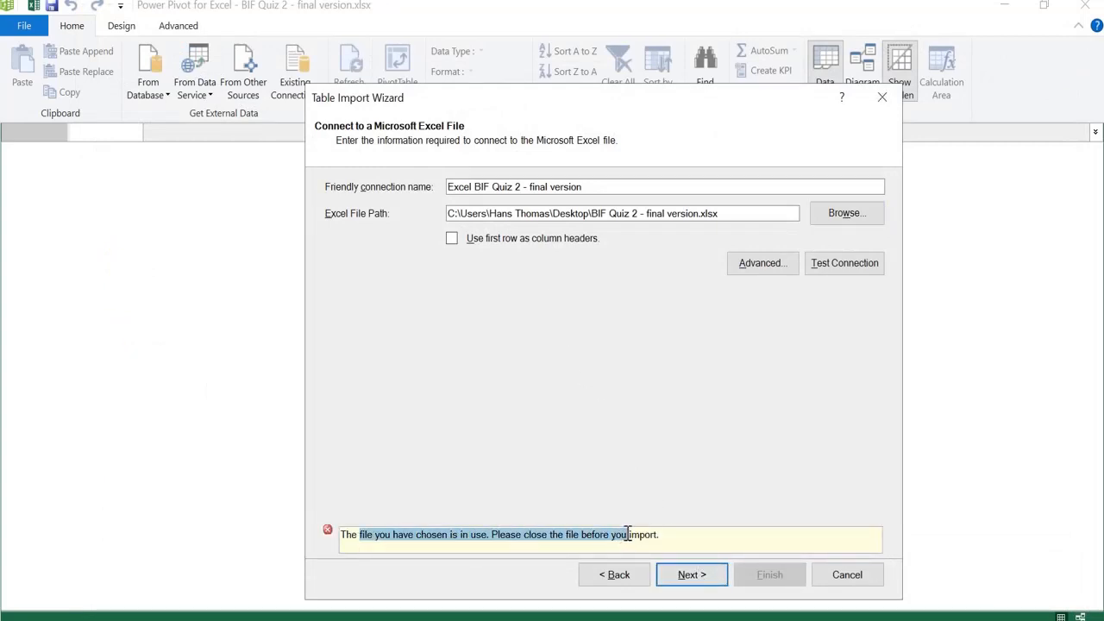
left_click(658, 533)
left_click(880, 578)
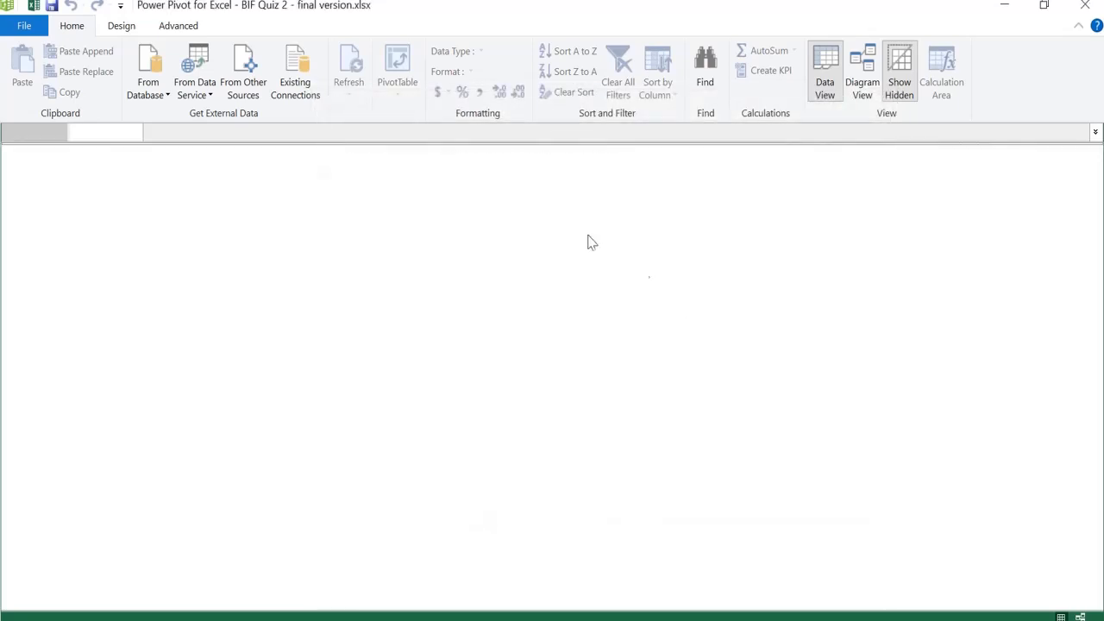
- Close the Power Pivot window and the BIF Quiz 2 - final version workbook without saving its changes
left_click(1080, 5)
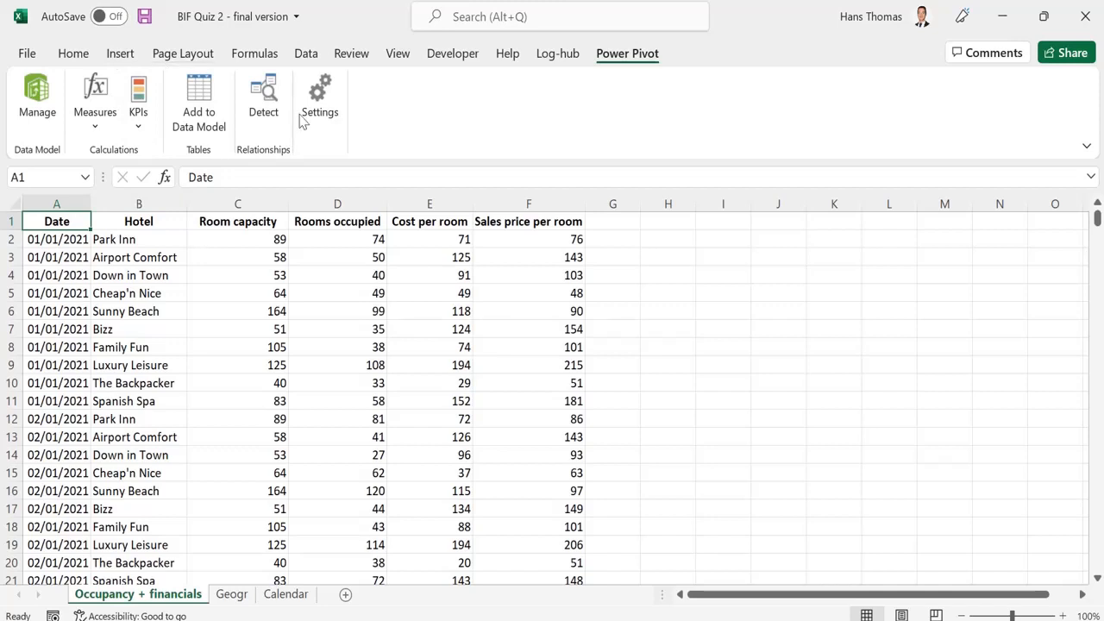
left_click(1088, 25)
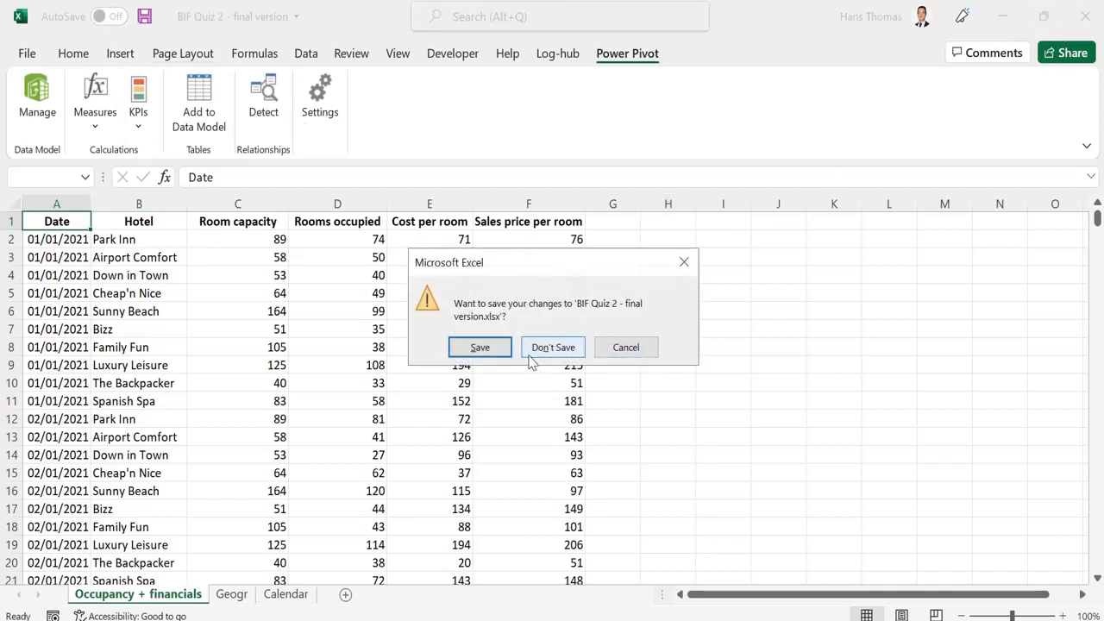
left_click(533, 360)
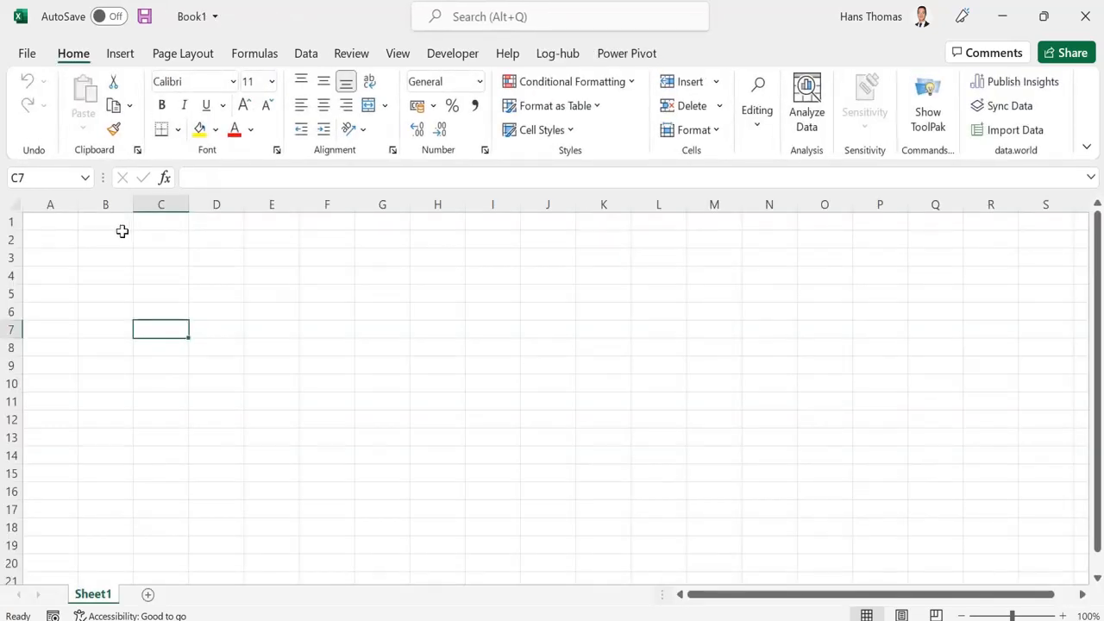
- Open the Power Pivot data model from the empty Book1 workbook and start a table import with Excel File as the source
left_click(66, 225)
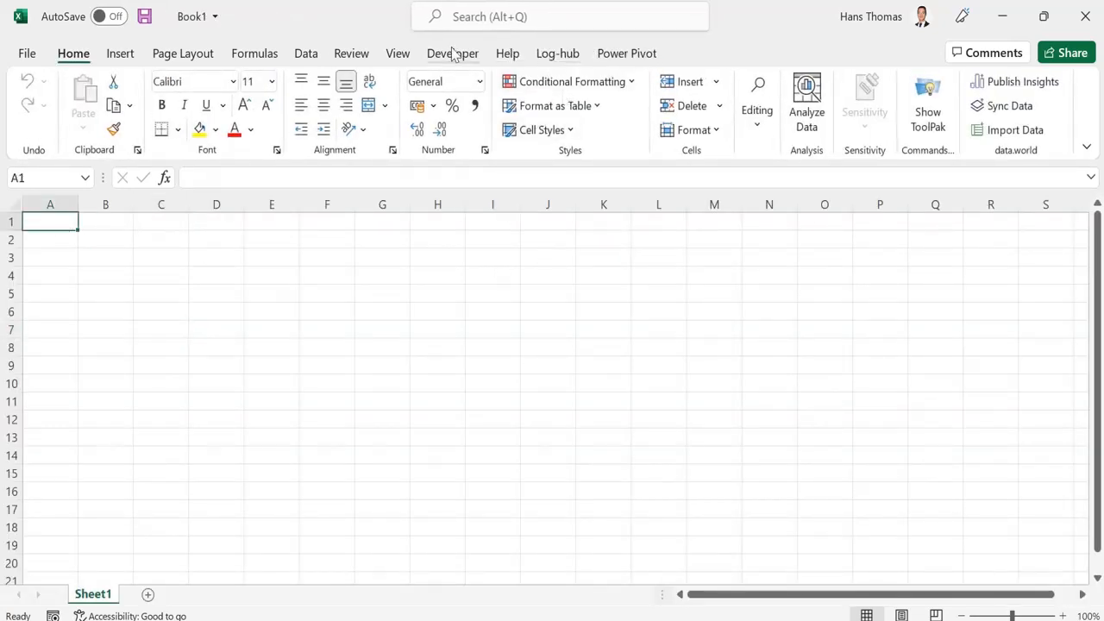
left_click(631, 60)
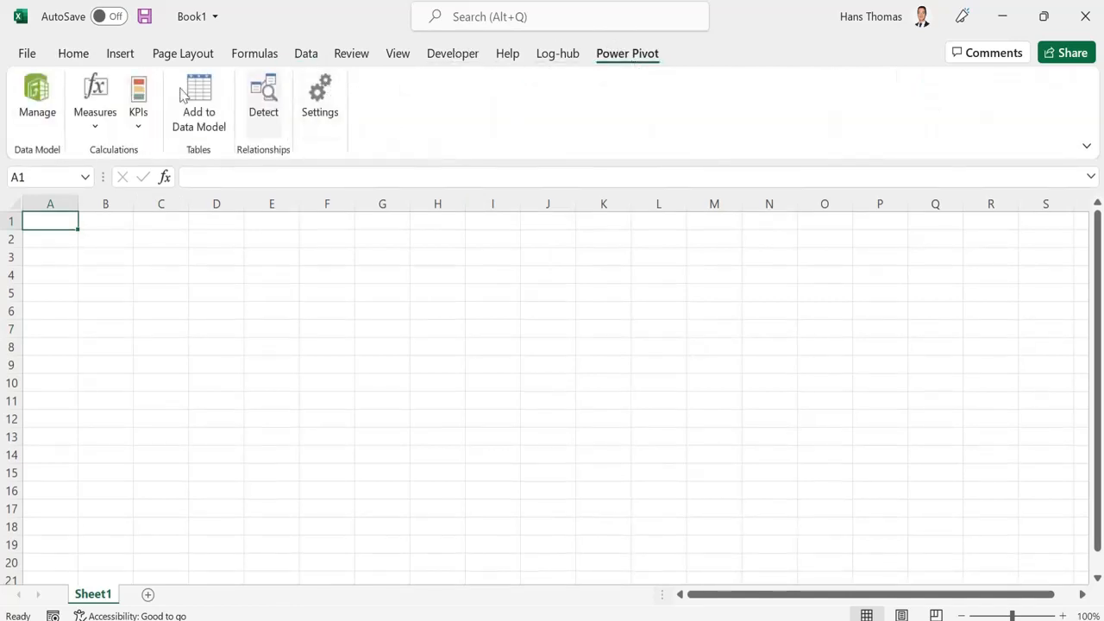
left_click(38, 108)
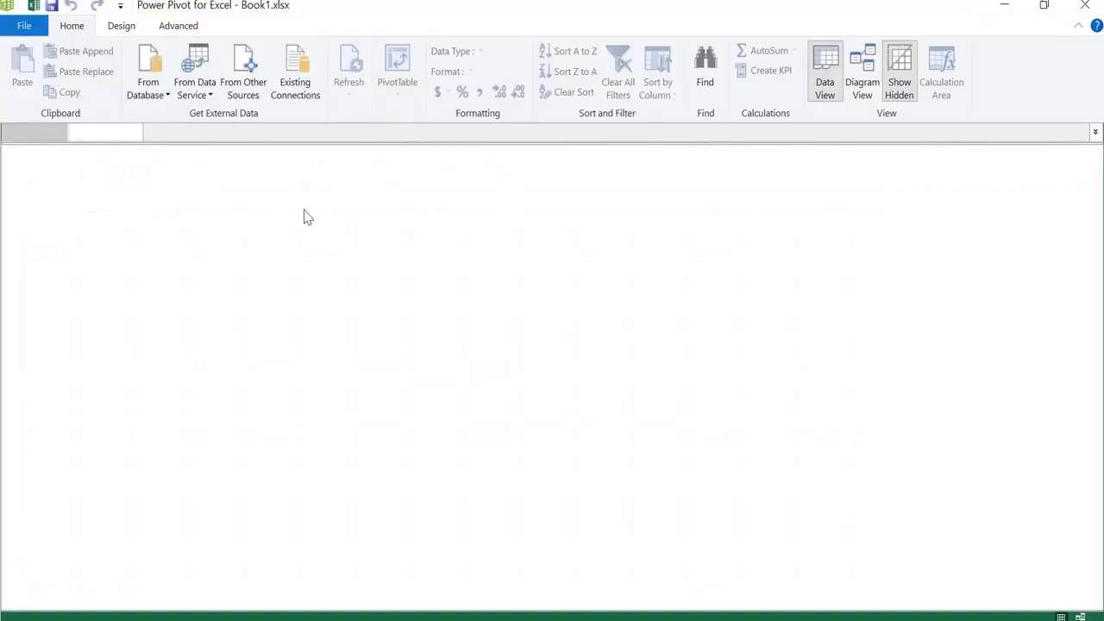
left_click(243, 80)
scroll(578, 371, "down", 5)
left_click(518, 457)
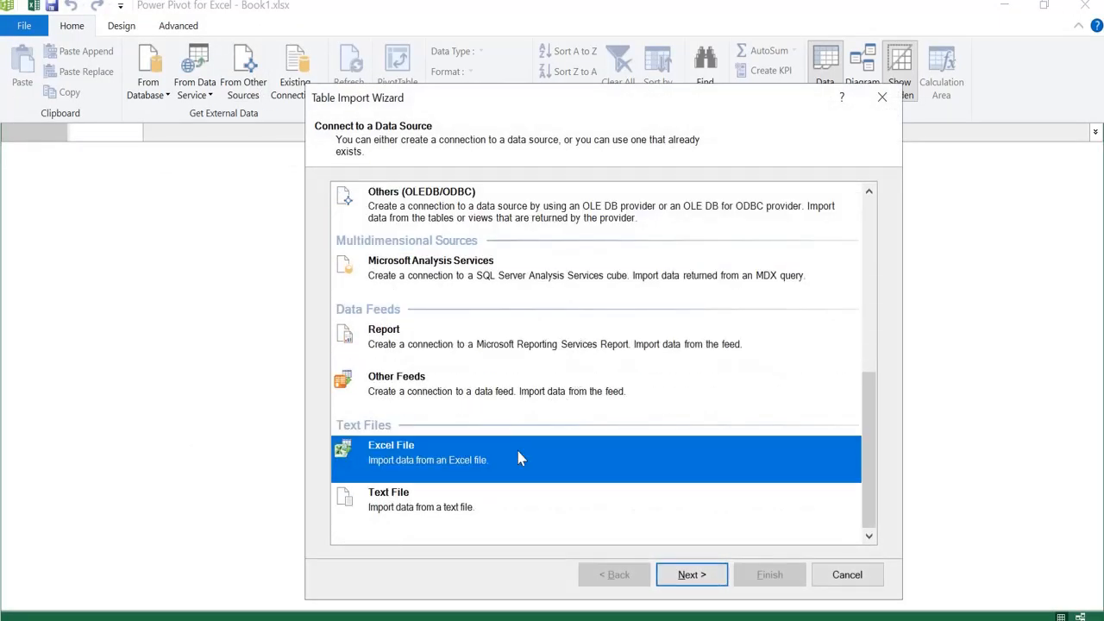
left_click(692, 575)
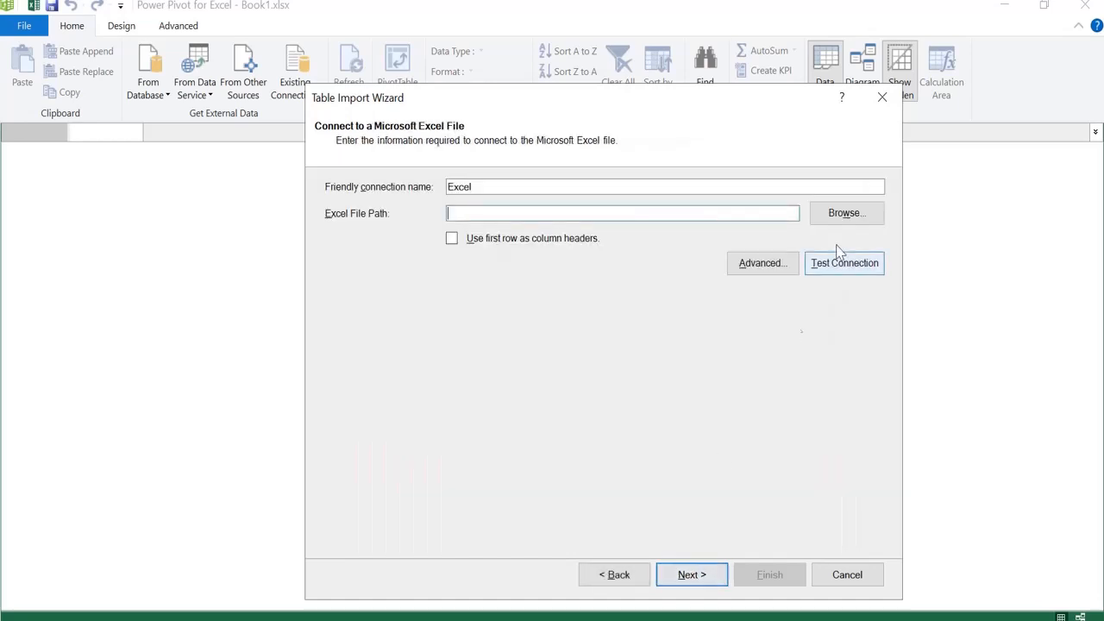
- Connect the Book1 import to BIF Quiz 2 - final version on the Desktop and proceed to the table selection
left_click(845, 216)
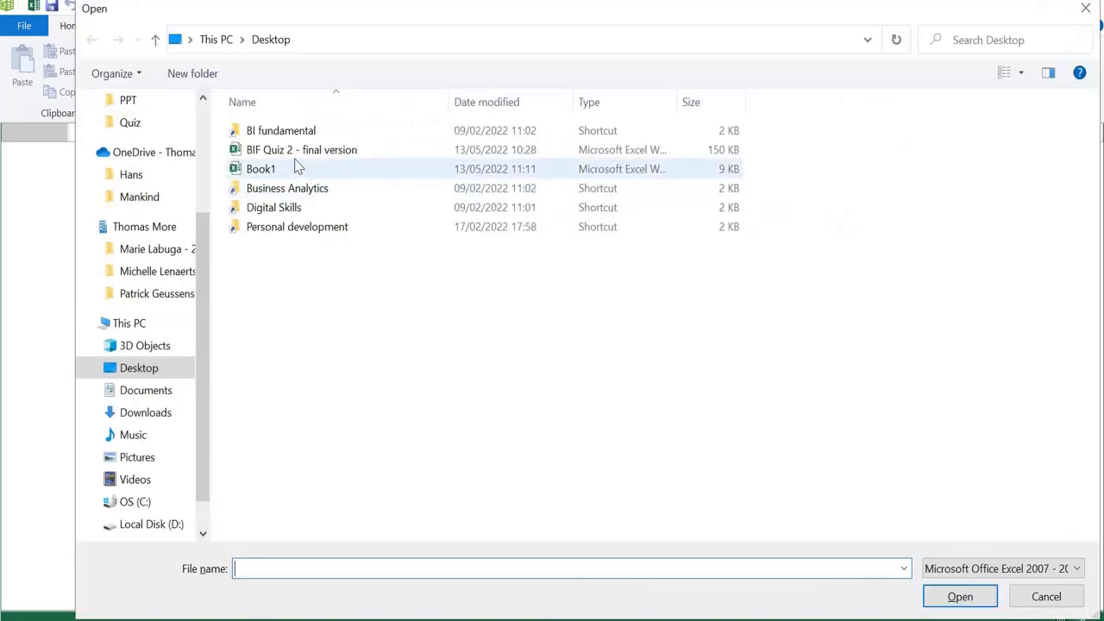
left_click(296, 152)
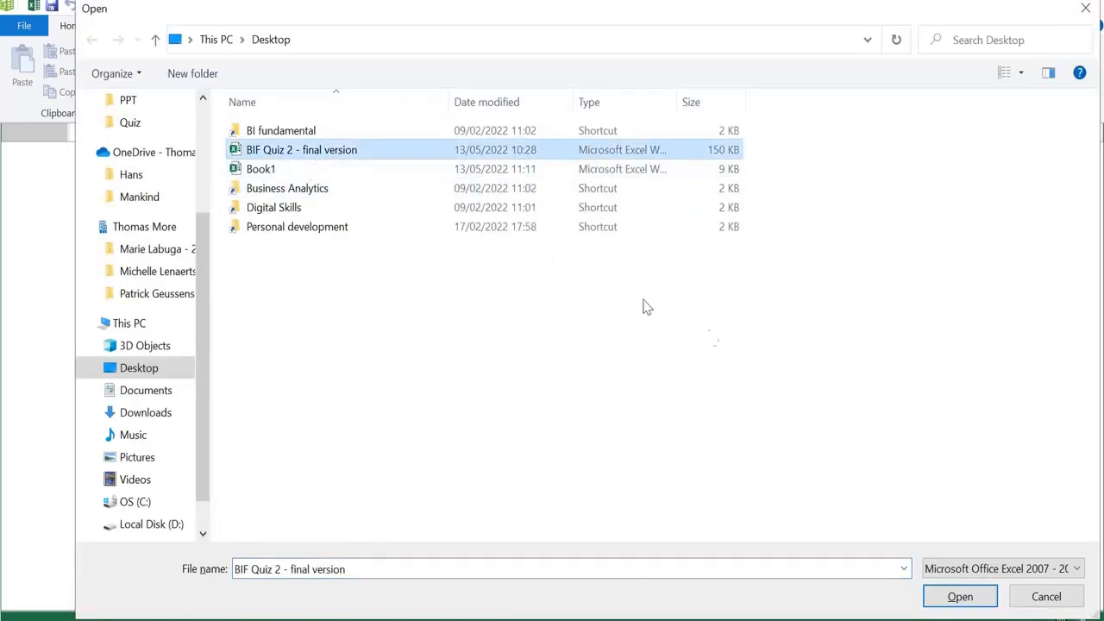
left_click(959, 596)
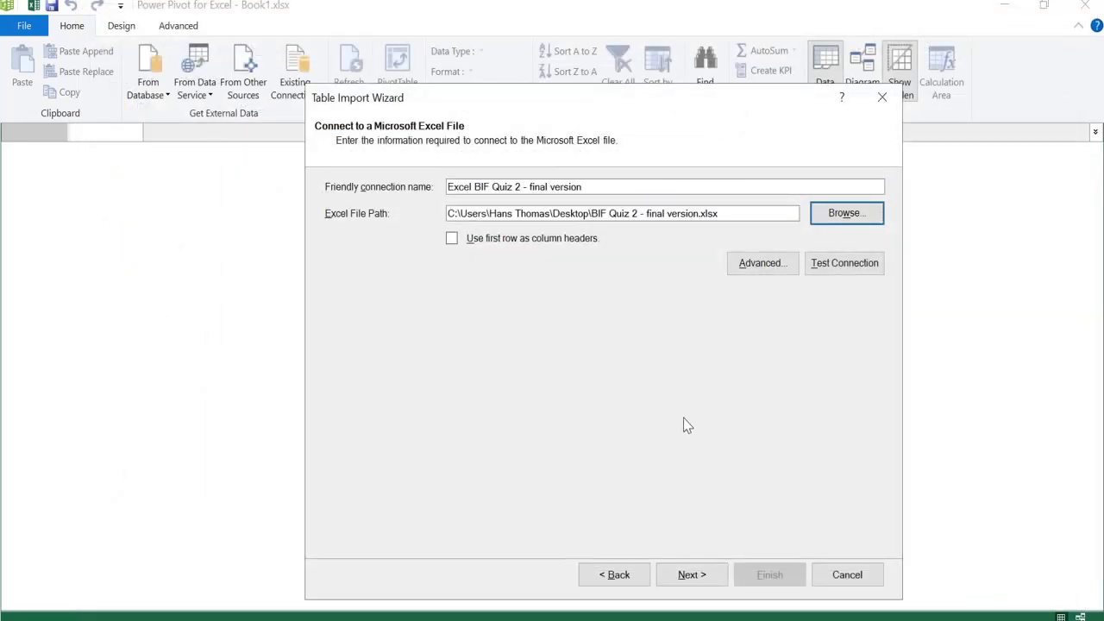
left_click(725, 583)
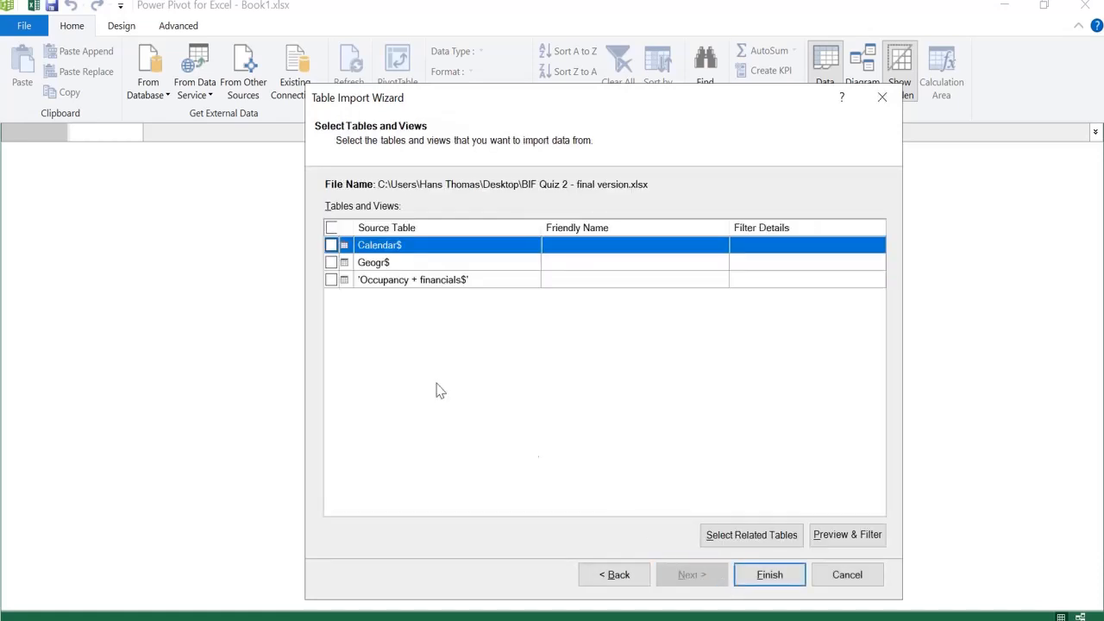
- Import the Calendar$, Geogr$ and 'Occupancy + financials$' tables together and display the imported Occupancy financials table
left_click(332, 229)
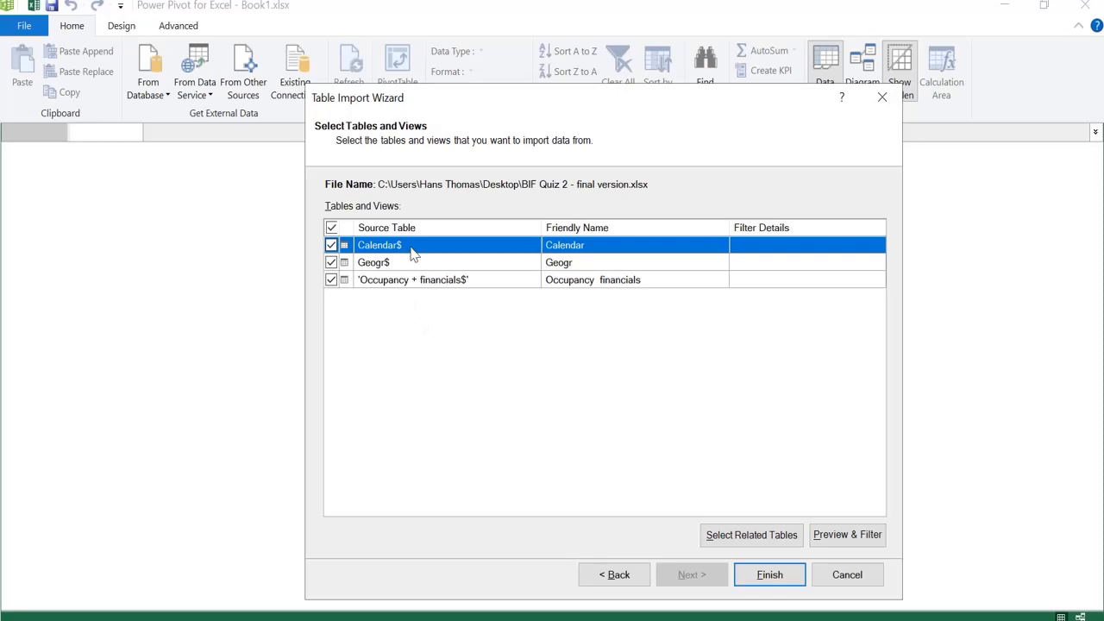
left_click(768, 574)
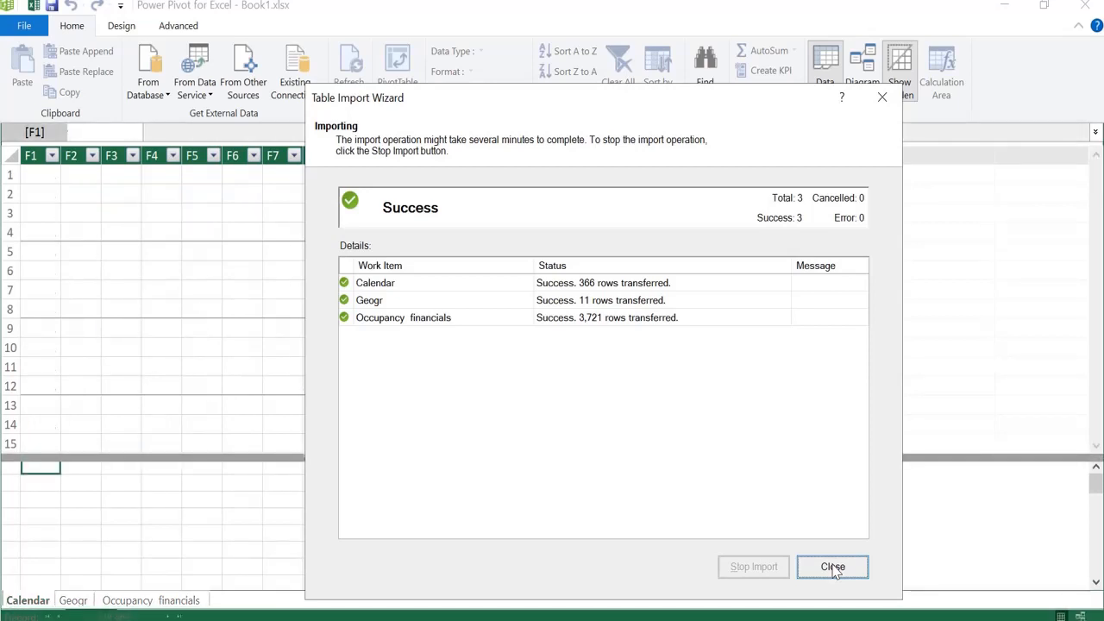
left_click(833, 568)
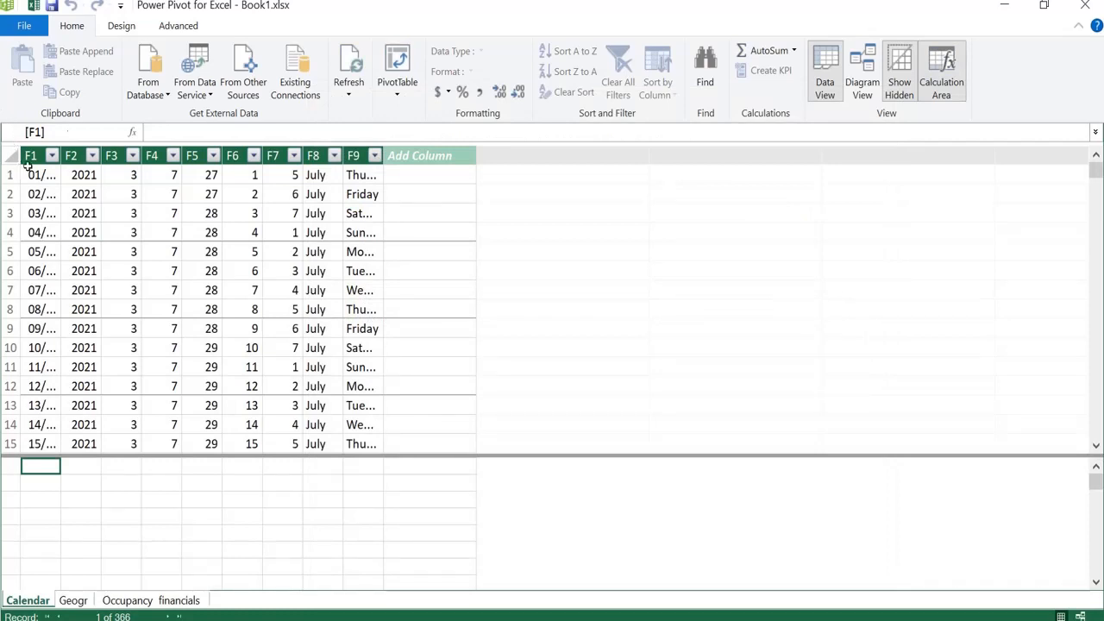
left_click(170, 601)
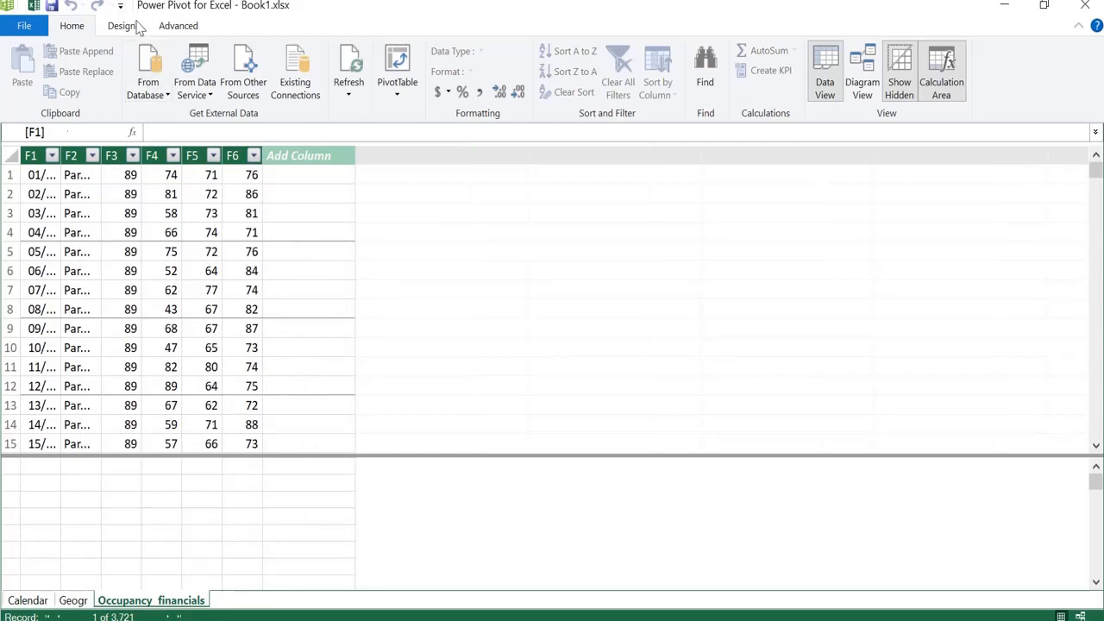
- Start another table import from an Excel file with the first row used as column headers
left_click(259, 97)
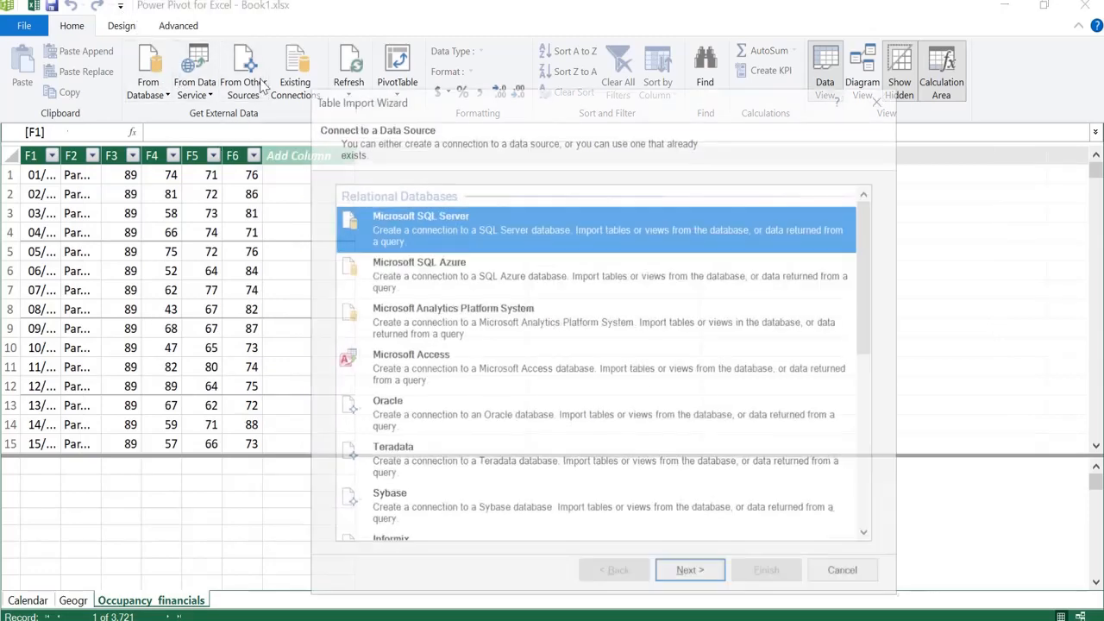
scroll(623, 375, "down", 5)
left_click(490, 455)
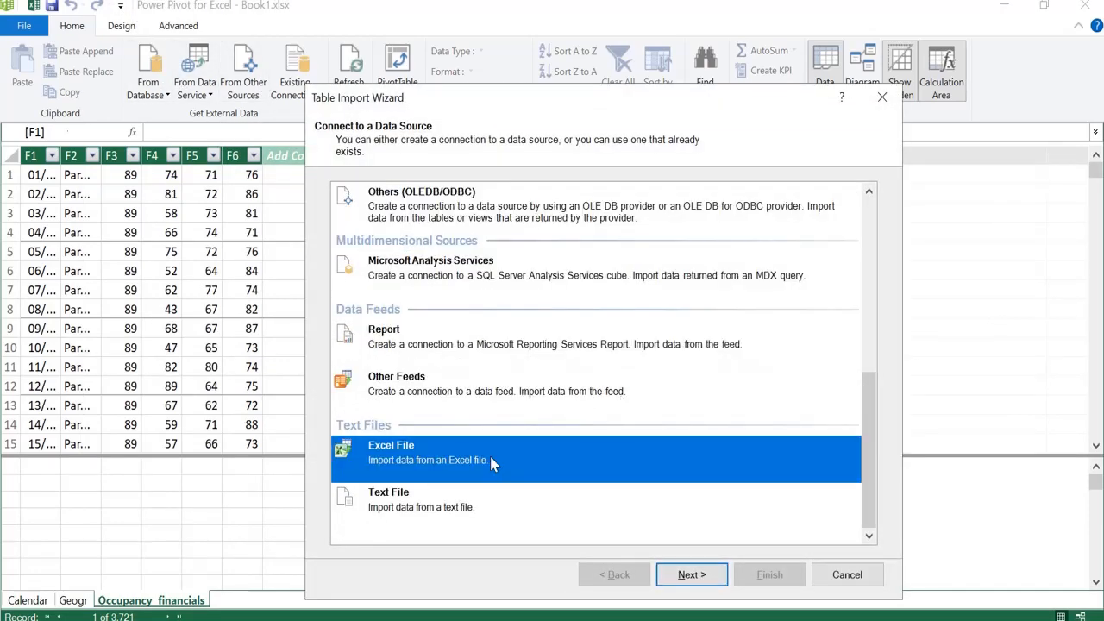
left_click(690, 585)
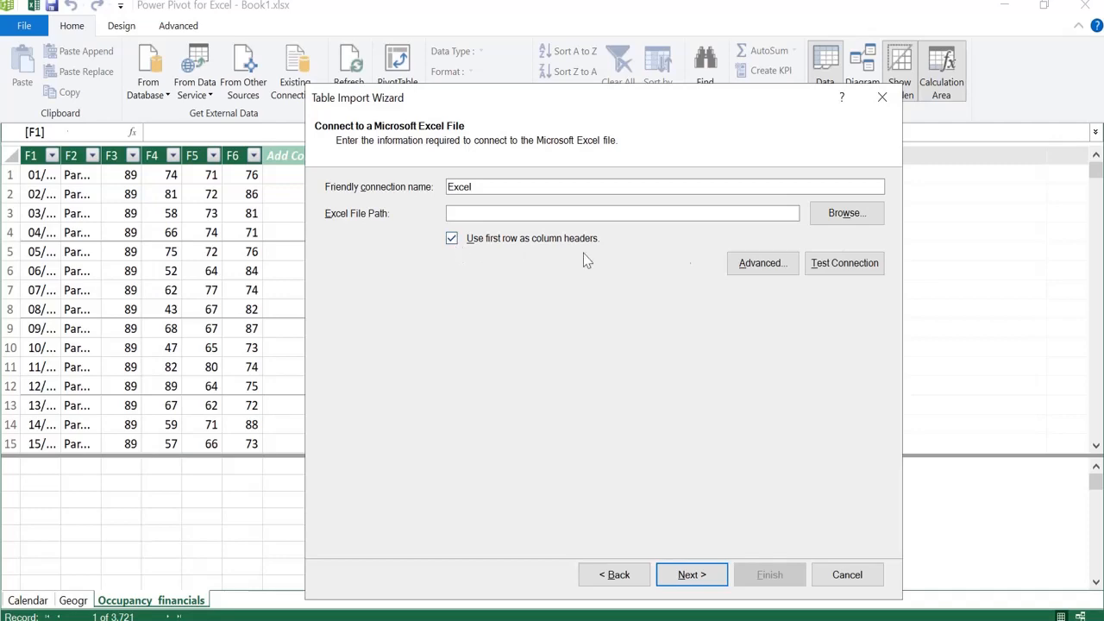
- Choose BIF Quiz 2 - final version on the Desktop as the file for the new import and continue to its source tables
left_click(840, 215)
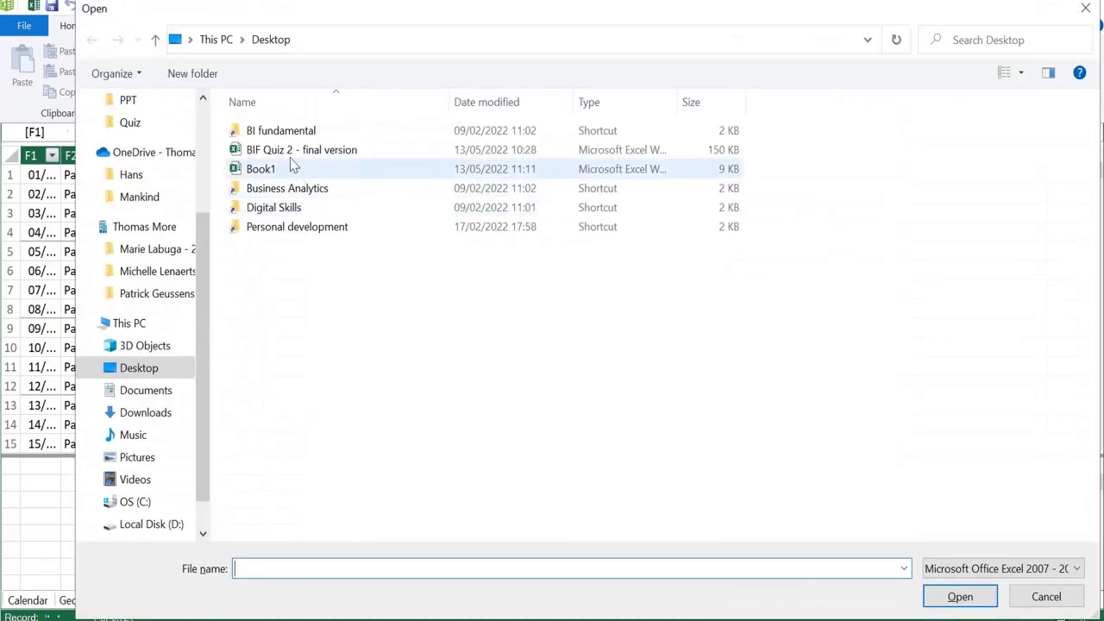
left_click(292, 151)
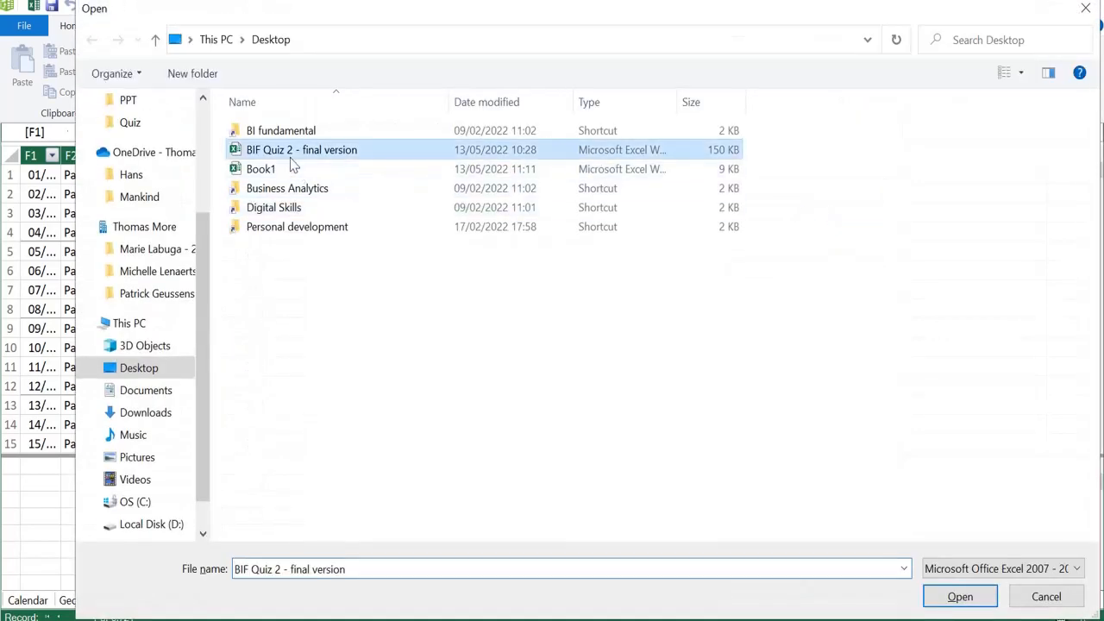
left_click(979, 601)
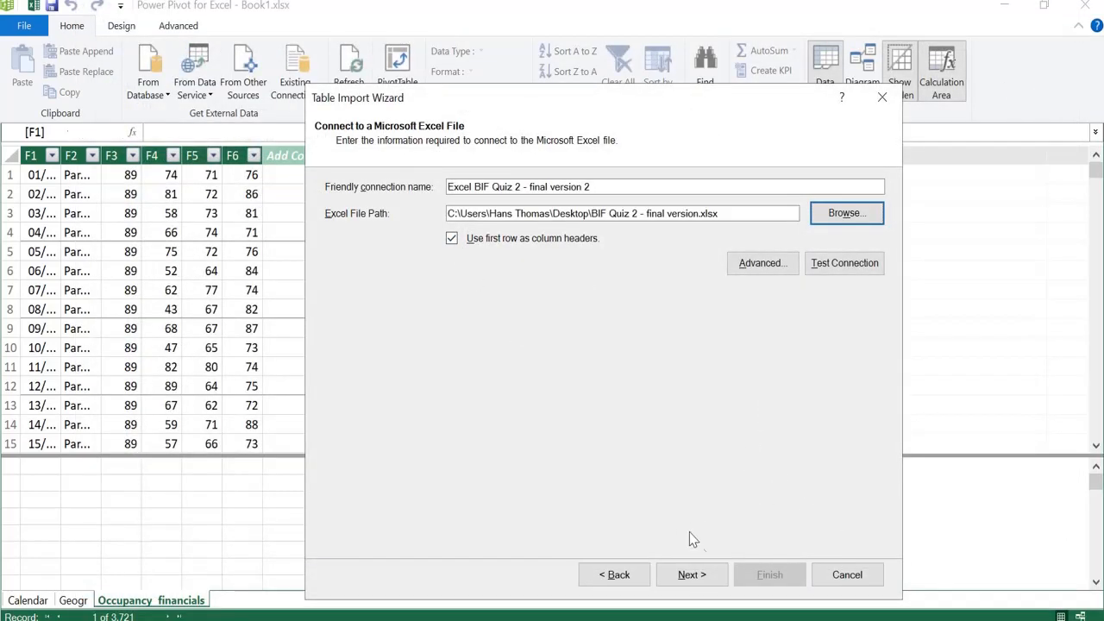
left_click(692, 574)
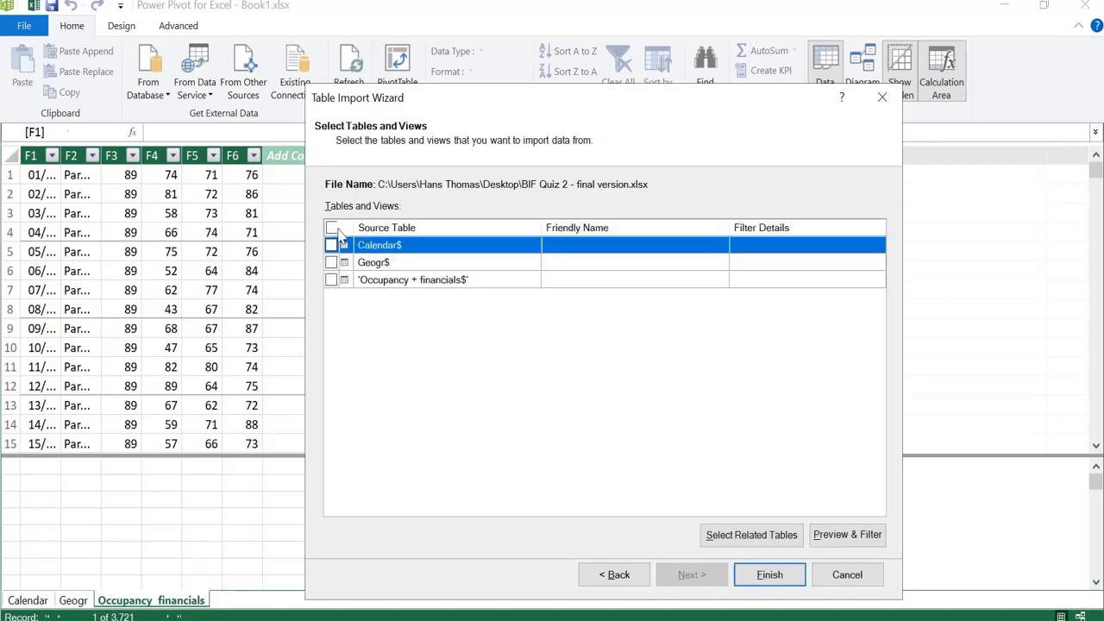
- Import all three source tables, Calendar$, Geogr$ and 'Occupancy + financials$', accepting the external data source warning
left_click(332, 228)
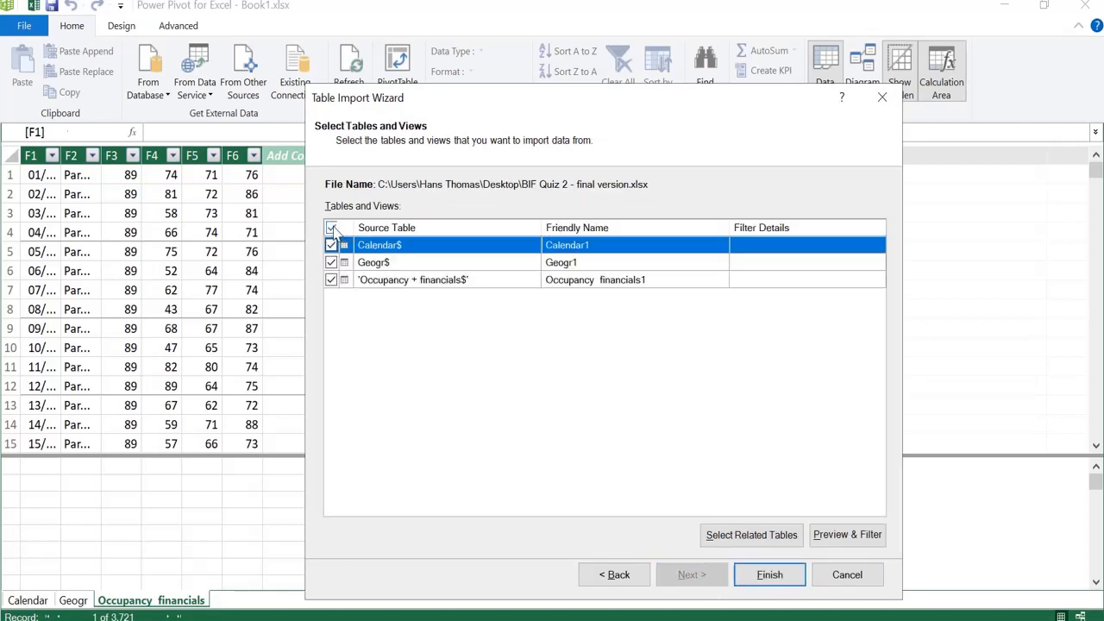
left_click(781, 577)
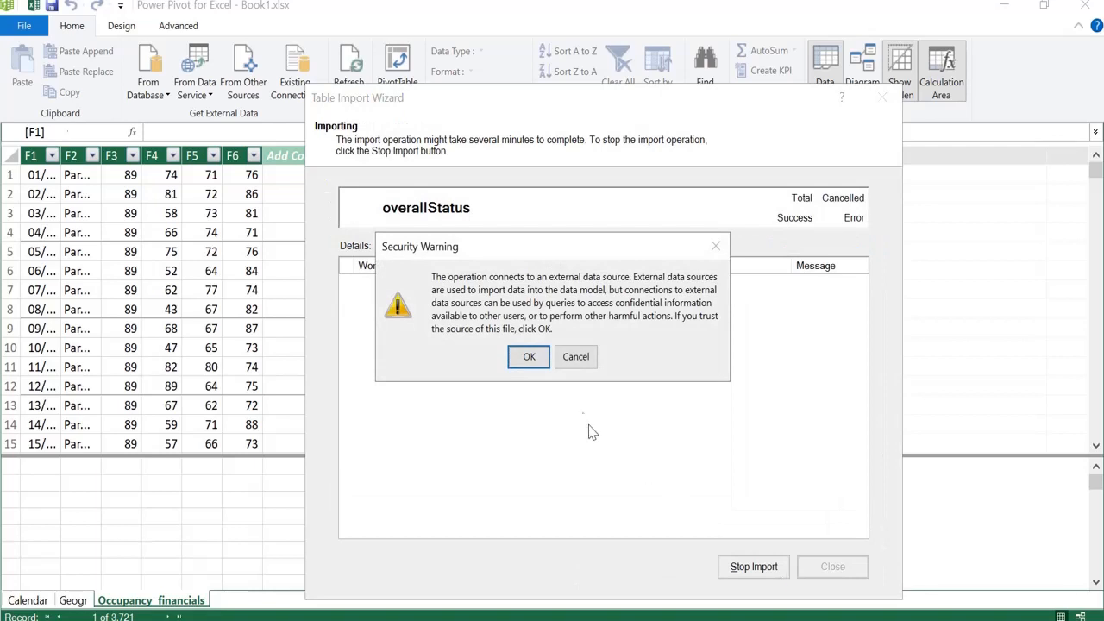
left_click(530, 358)
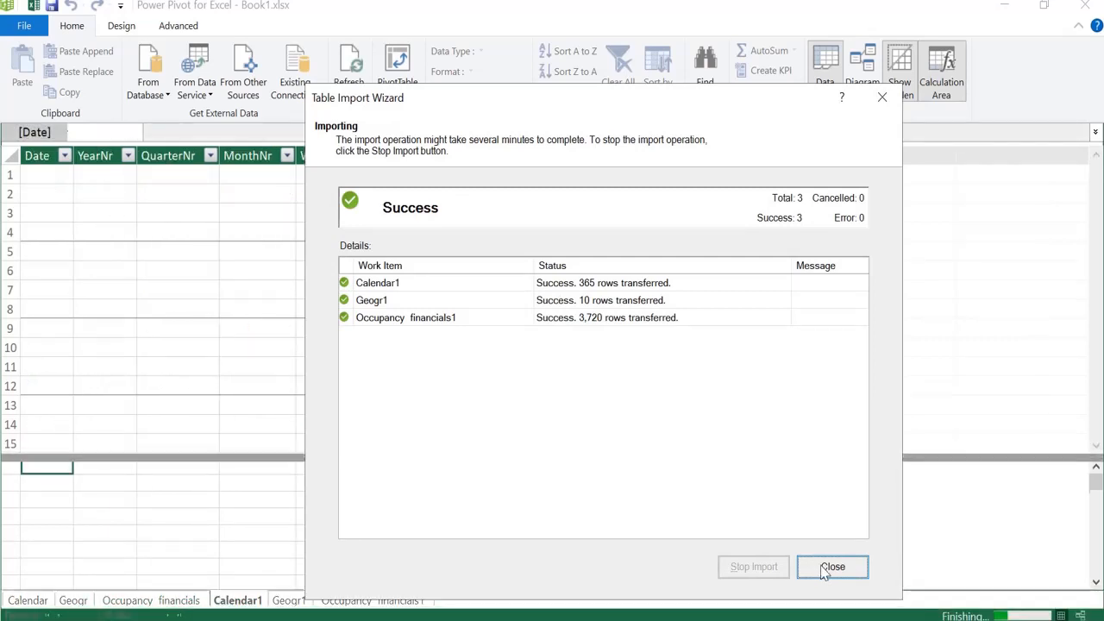
left_click(828, 568)
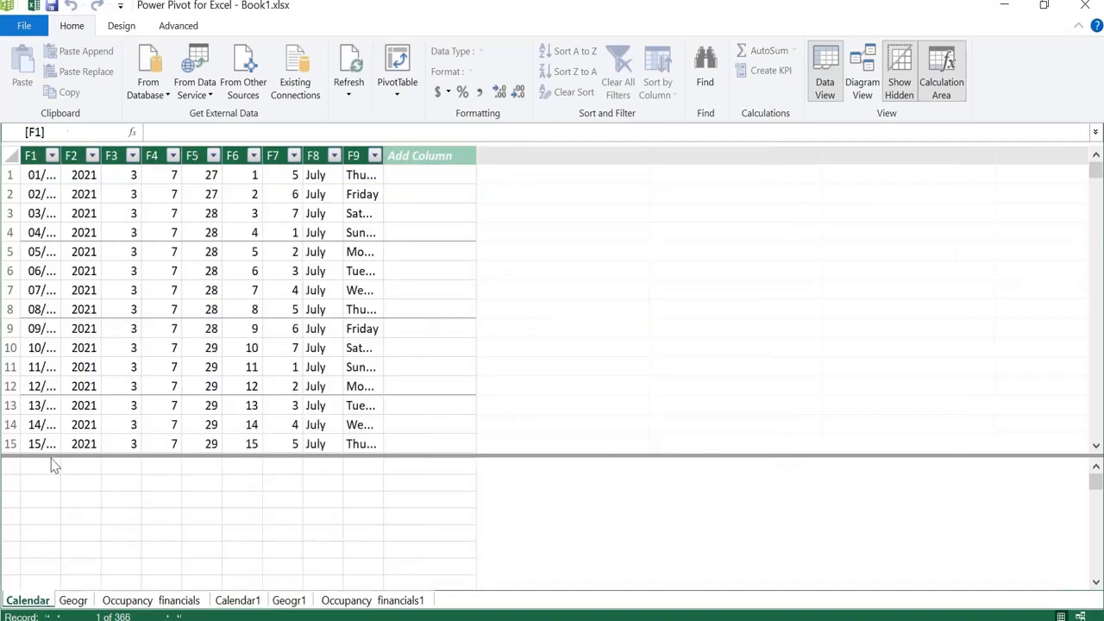
- Permanently delete the first imported Occupancy financials table, whose columns carry the generic names F1 to F6
left_click(148, 597)
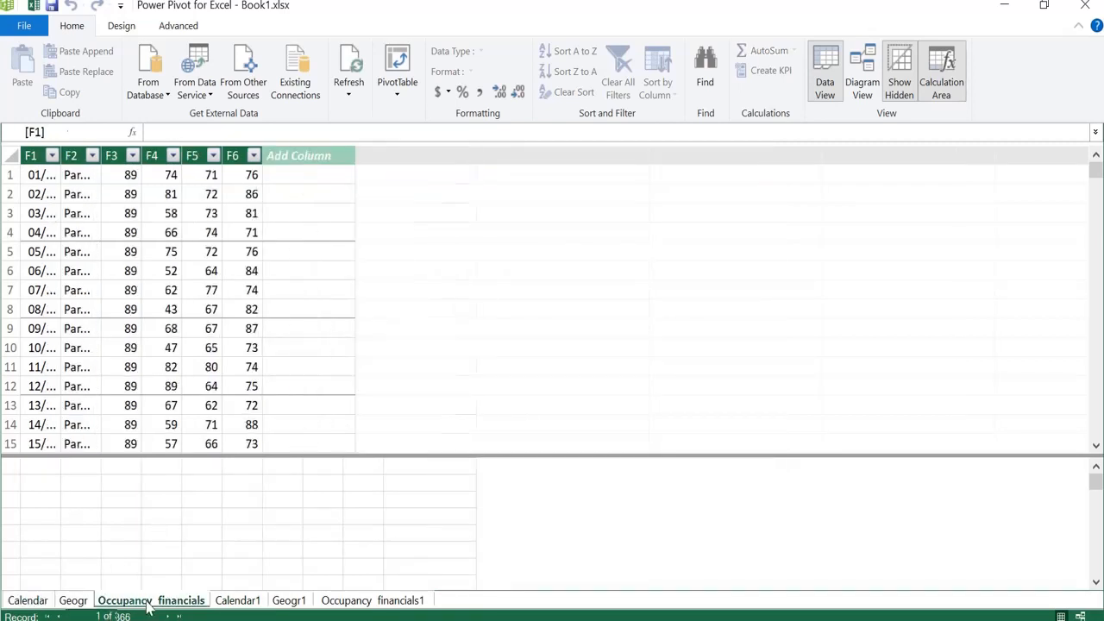
right_click(197, 599)
left_click(230, 514)
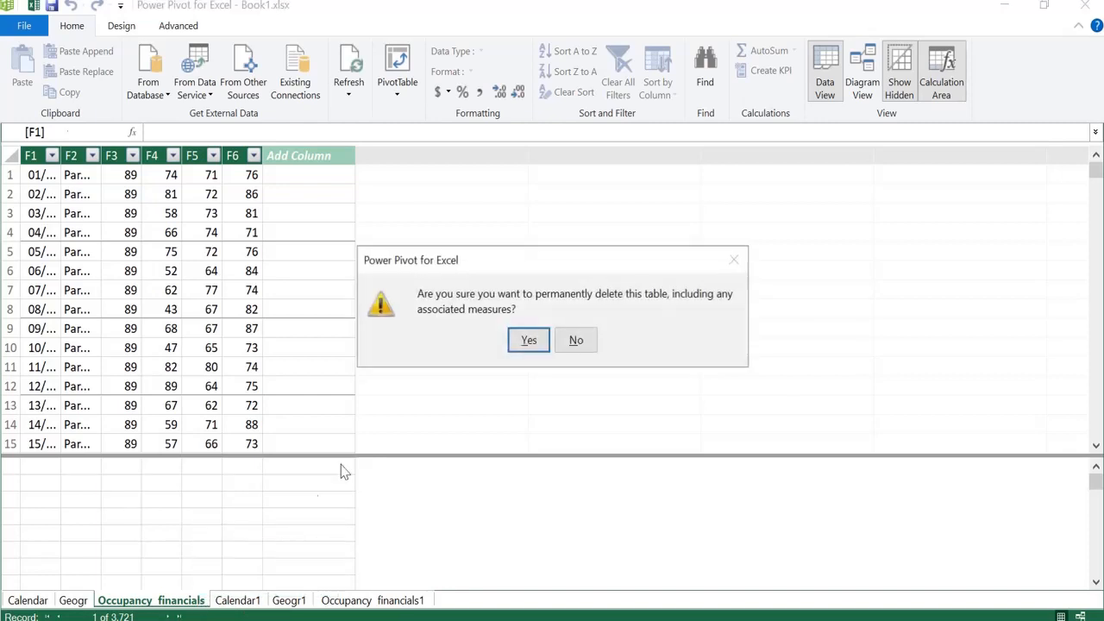
left_click(525, 340)
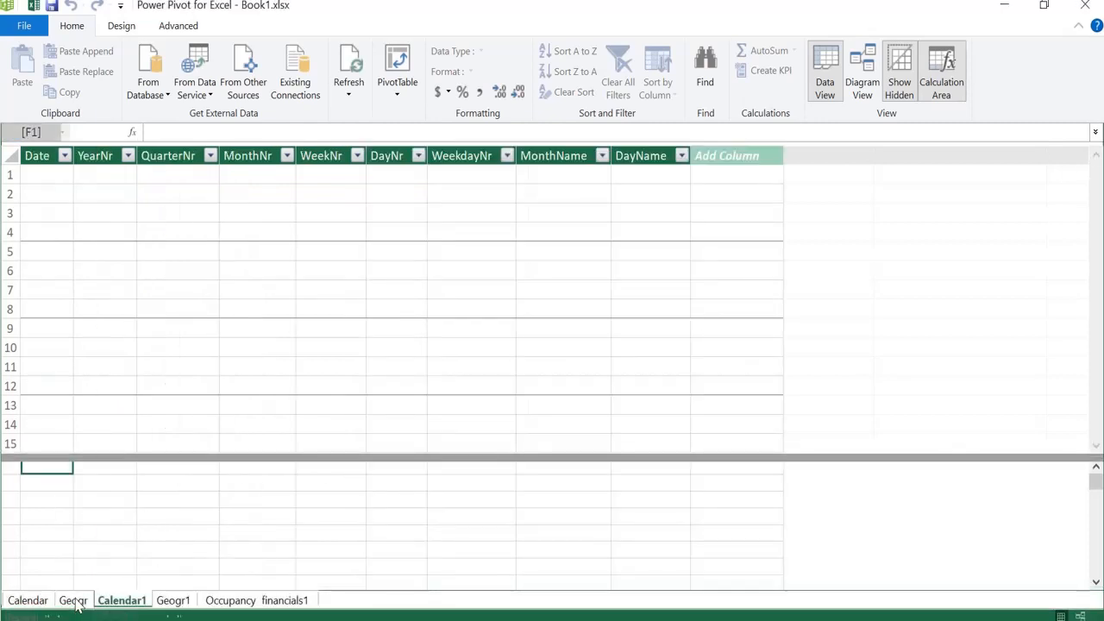
- Permanently delete the first imported Geogr and Calendar tables with generic column names
left_click(76, 604)
right_click(79, 602)
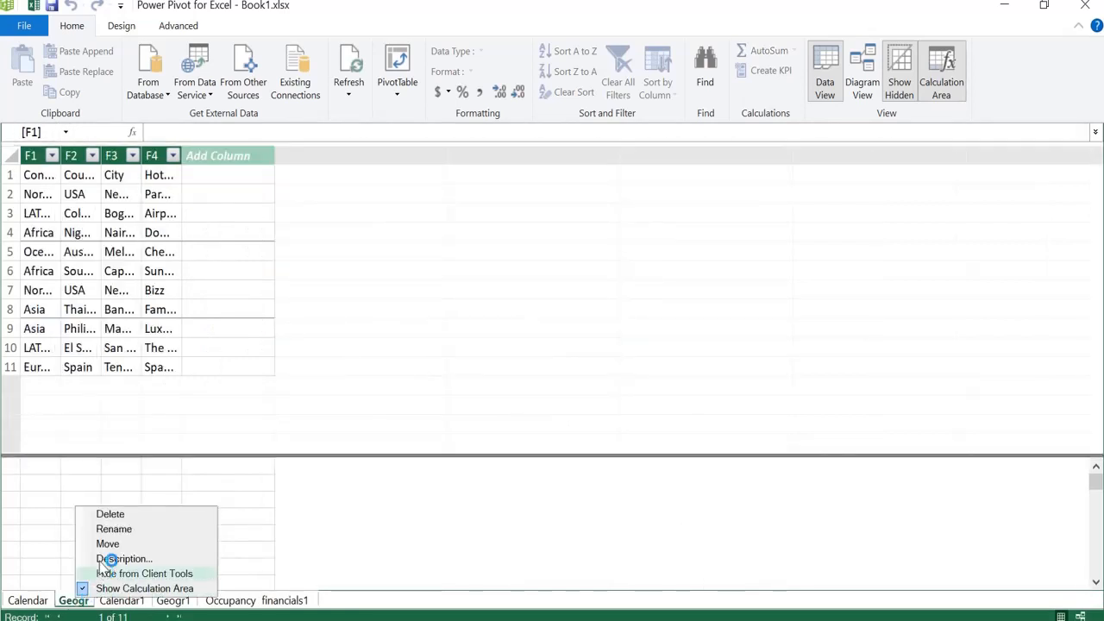
left_click(109, 516)
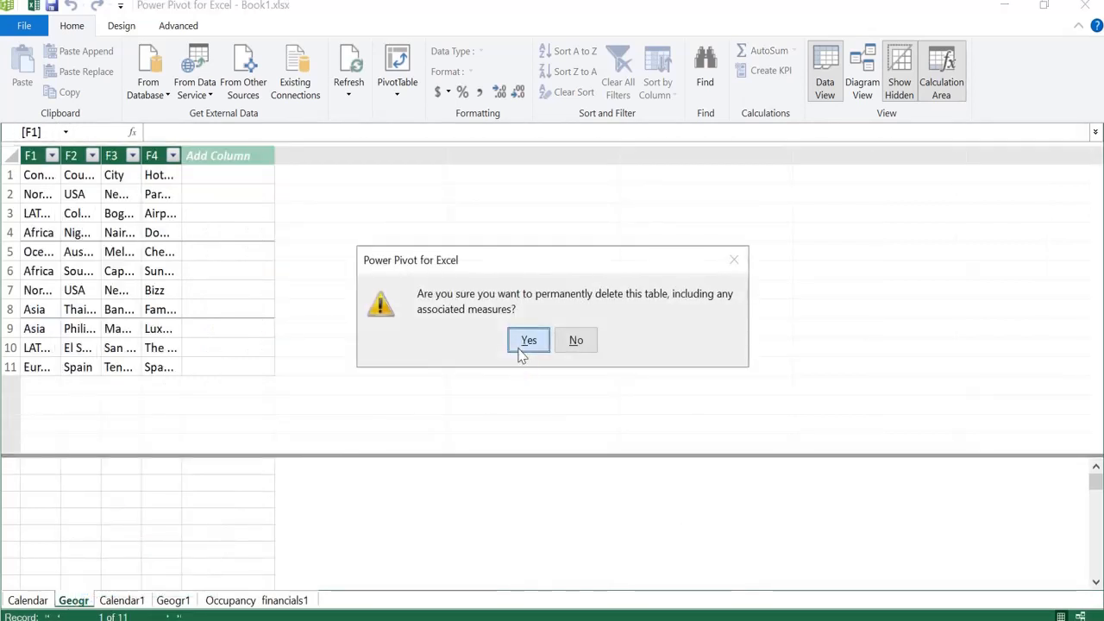
left_click(521, 349)
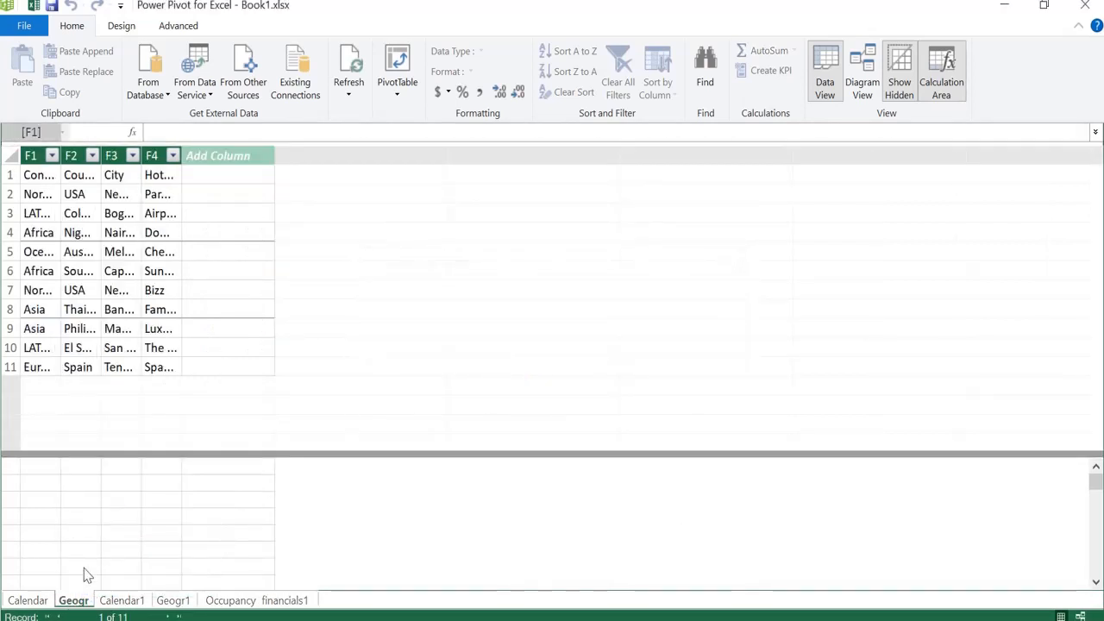
left_click(31, 604)
right_click(33, 604)
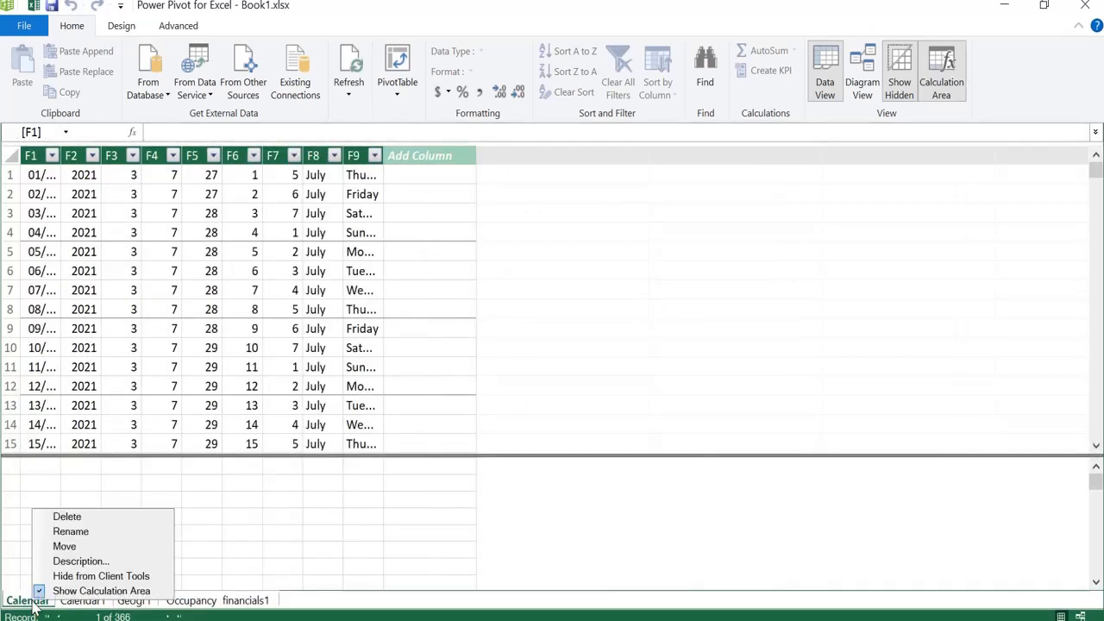
left_click(76, 521)
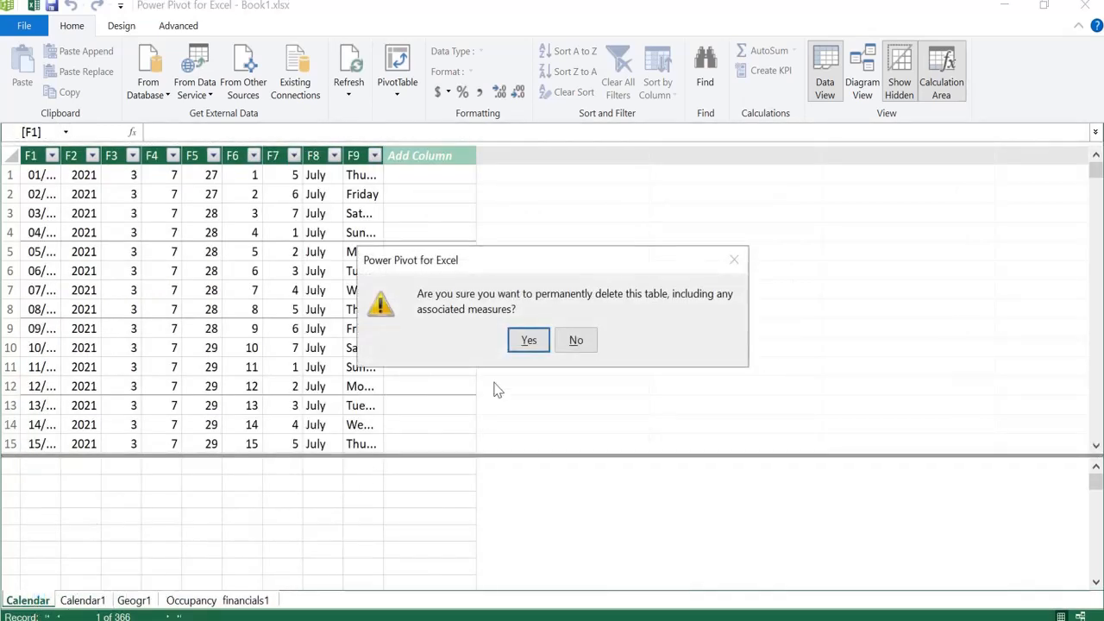
left_click(520, 342)
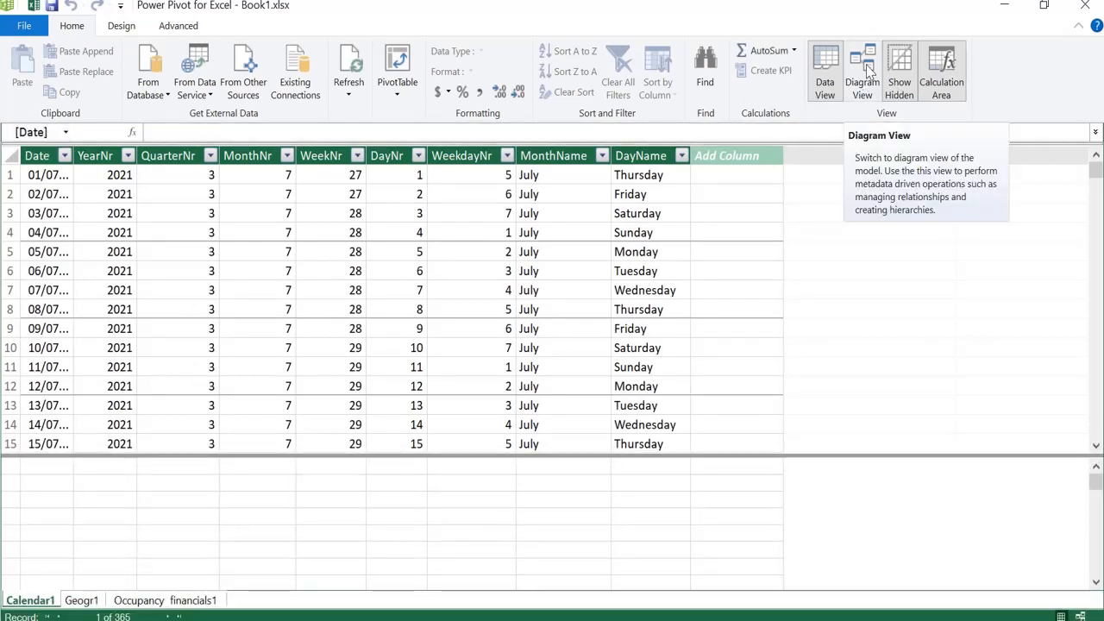
- Show the model as a diagram and lengthen the Calendar1 and Occupancy financials1 boxes to fit all their fields
left_click(867, 70)
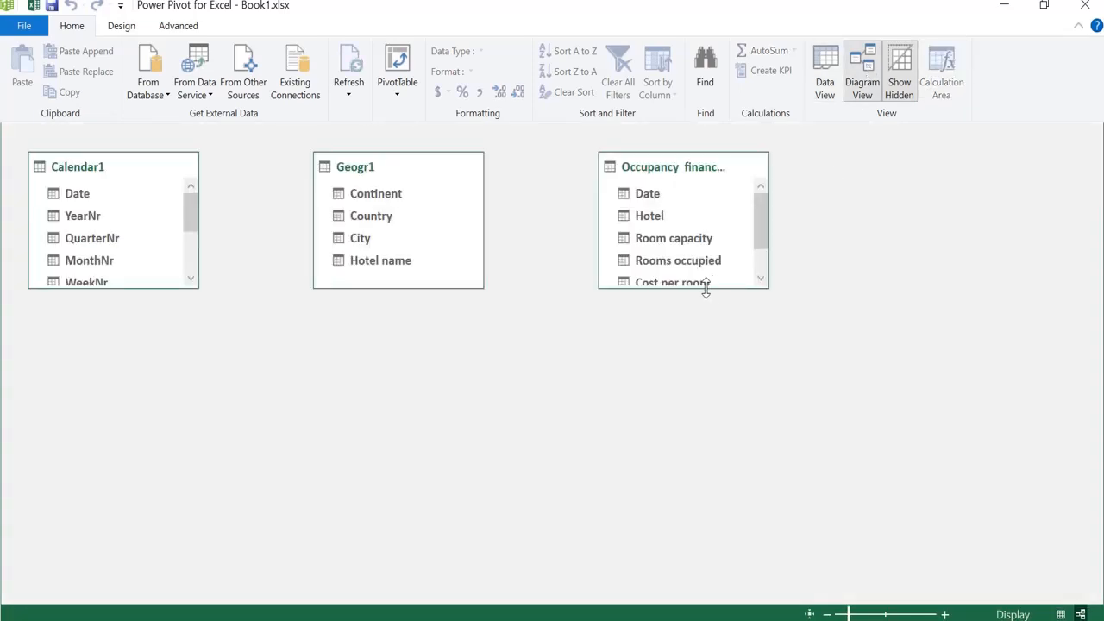
left_click_drag(129, 292, 113, 459)
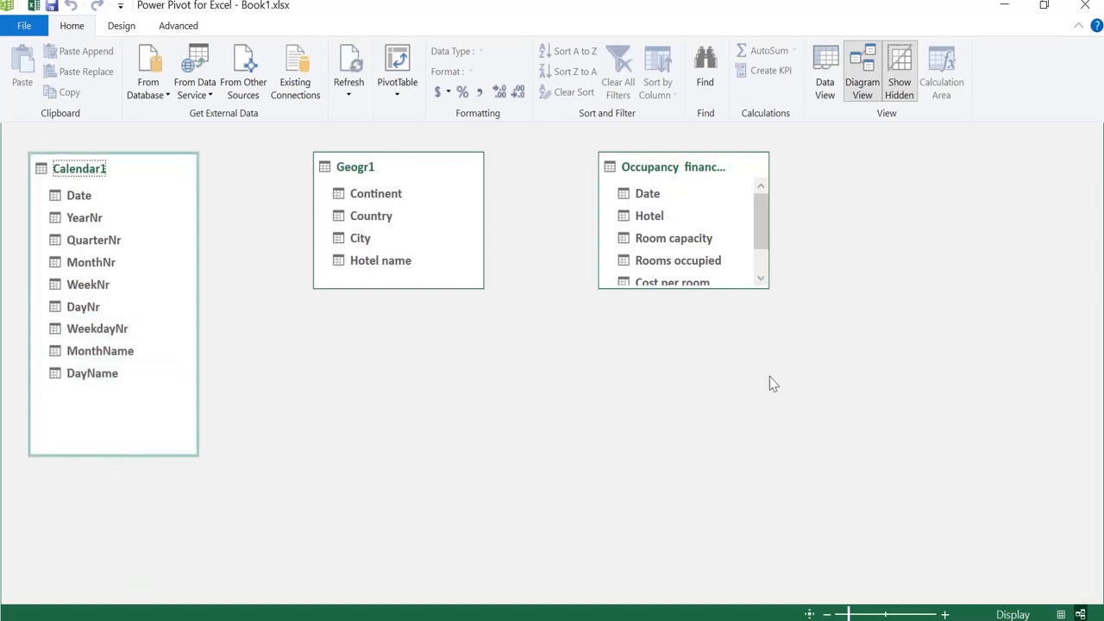
left_click_drag(709, 288, 708, 473)
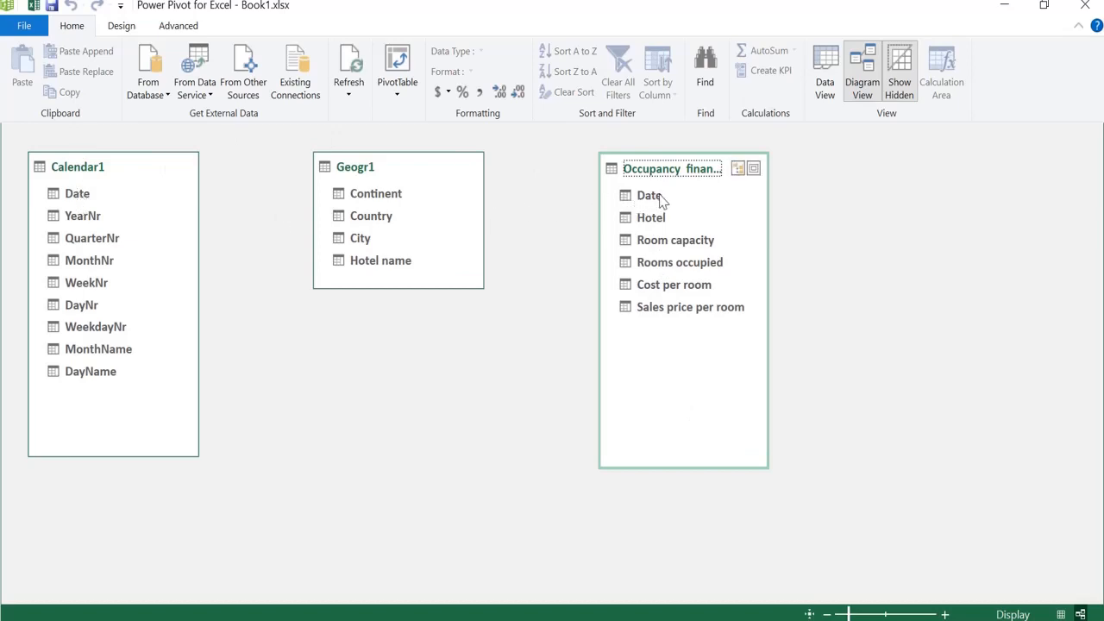
- Relate Occupancy financials1 to Calendar1 through their Date fields and to Geogr1 by linking Hotel name with Hotel
left_click_drag(660, 199, 76, 199)
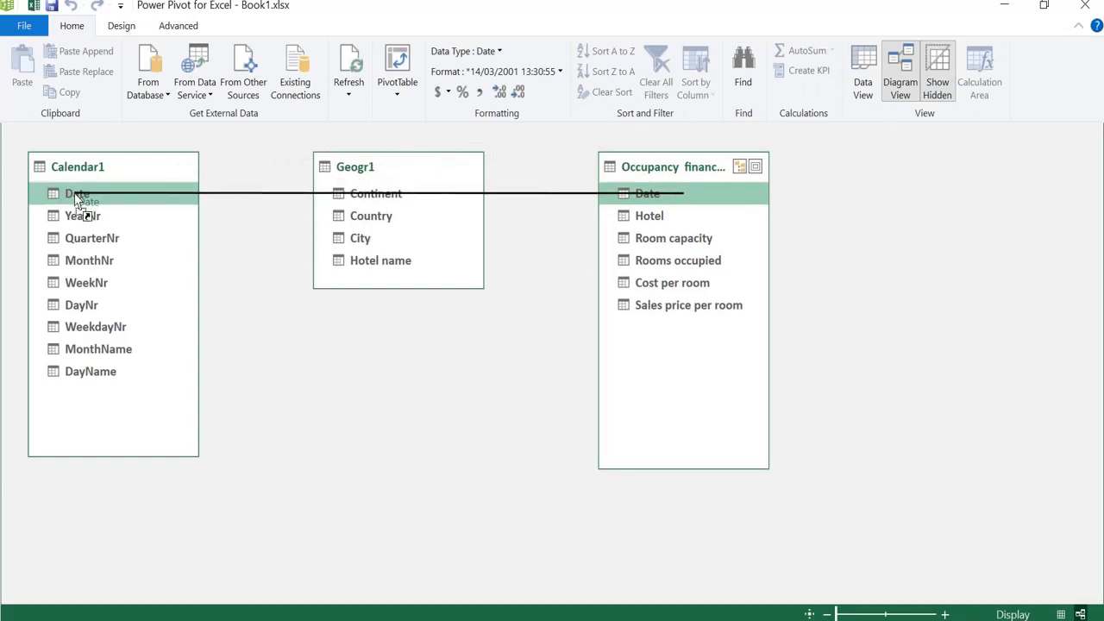
left_click_drag(76, 199, 76, 199)
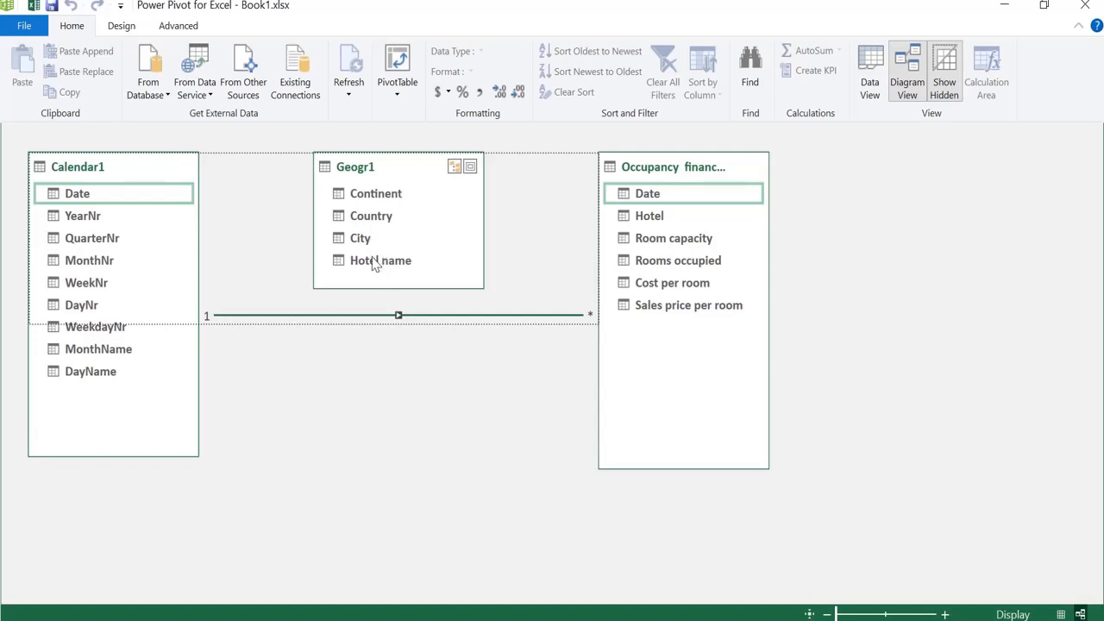
left_click_drag(374, 264, 657, 219)
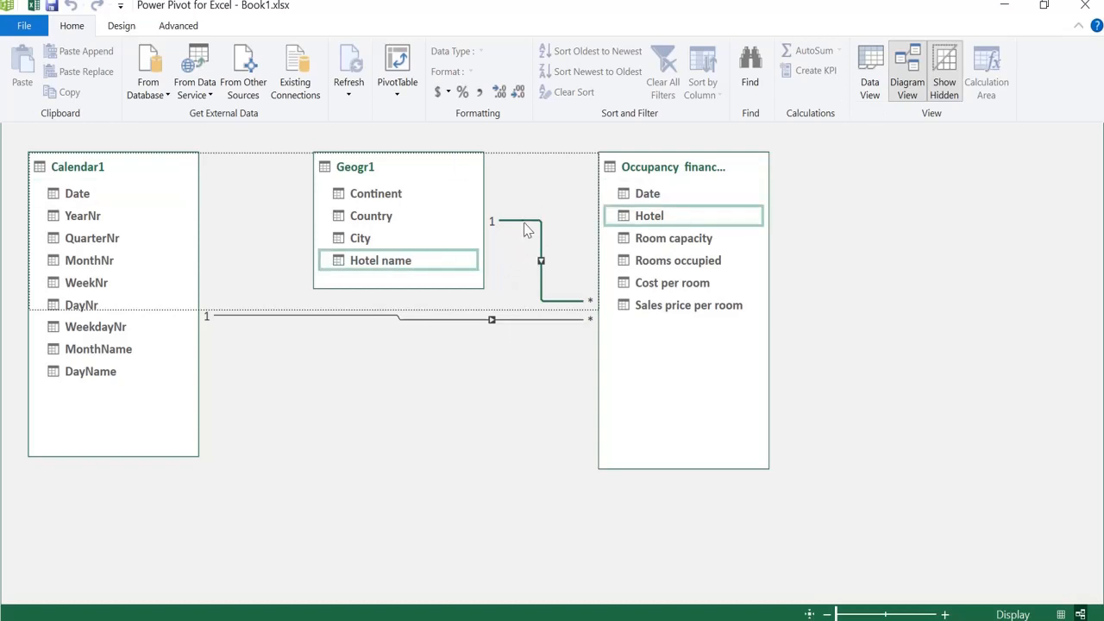
- Return to the data view and examine the distinct values of the Hotel name column in the Geogr1 table
left_click(870, 88)
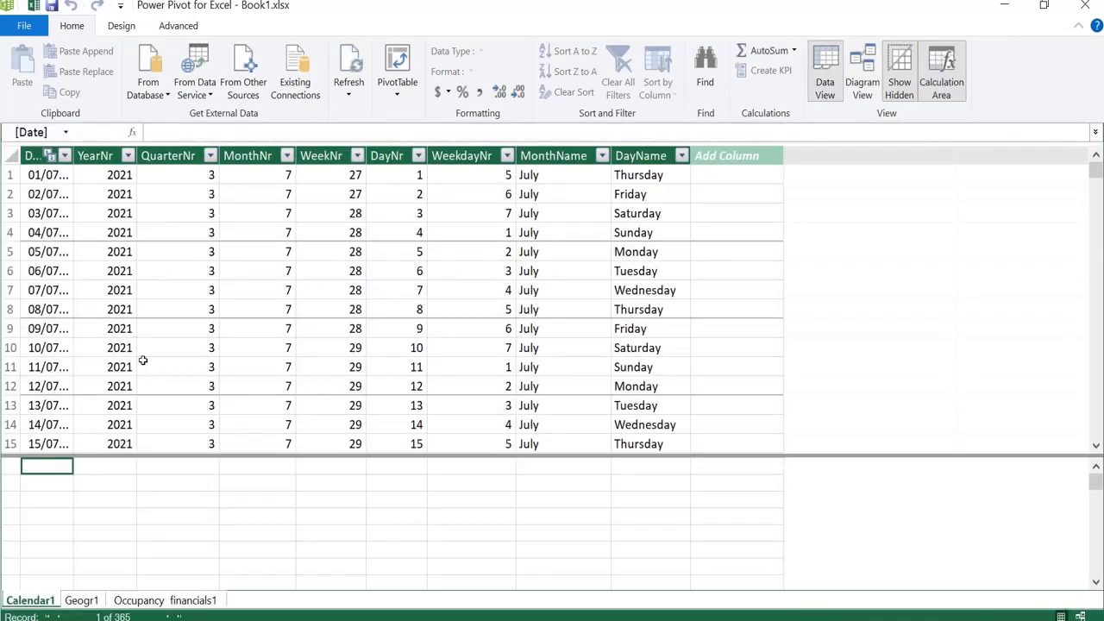
left_click(90, 602)
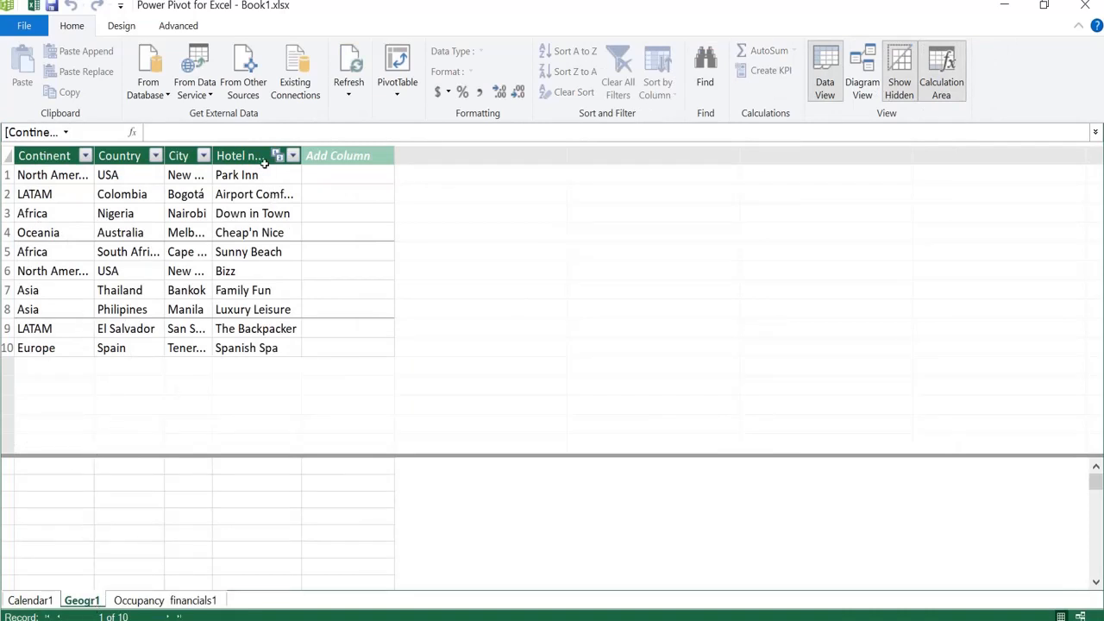
left_click(292, 156)
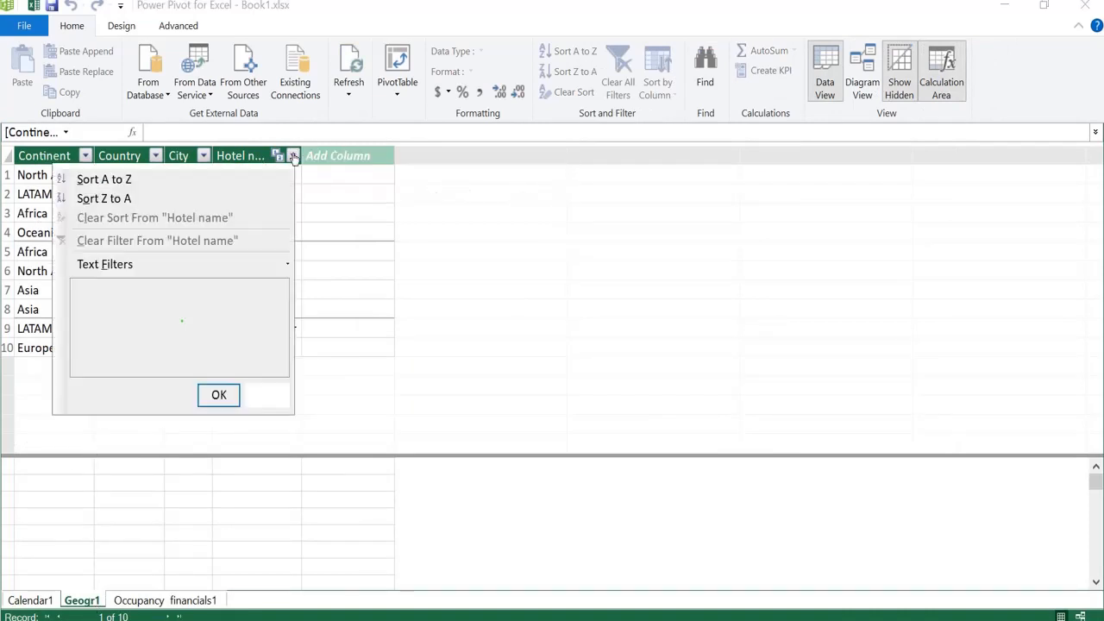
mouse_move(284, 308)
left_mouse_down()
mouse_move(285, 369)
mouse_move(281, 305)
left_mouse_up()
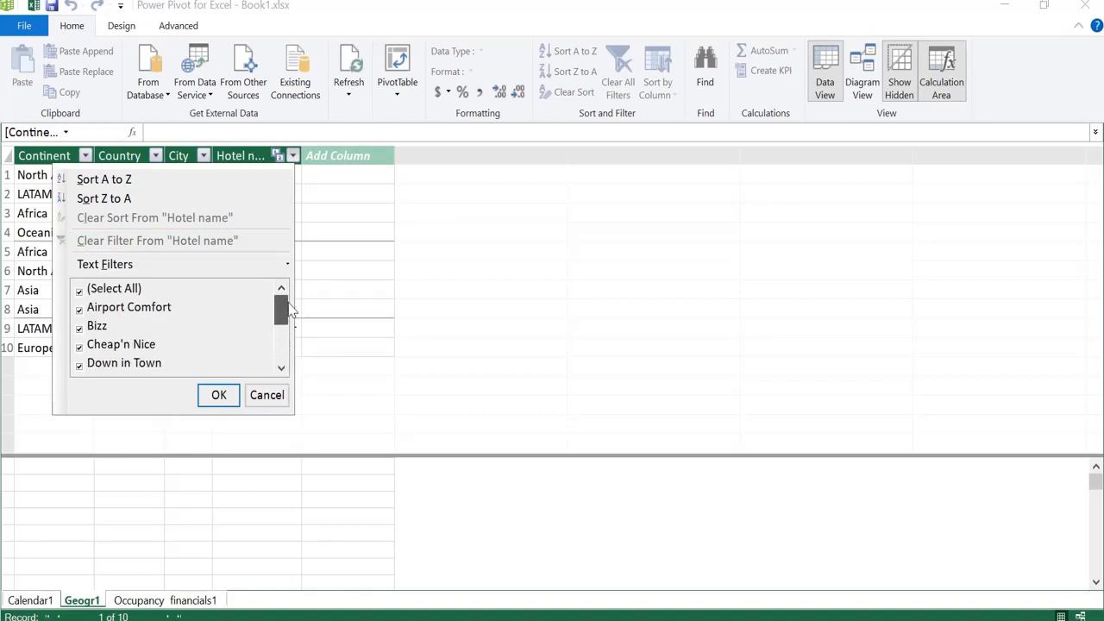
left_click(276, 395)
- Widen the Hotel column in Occupancy financials1 and examine its distinct hotel values without filtering
left_click(216, 600)
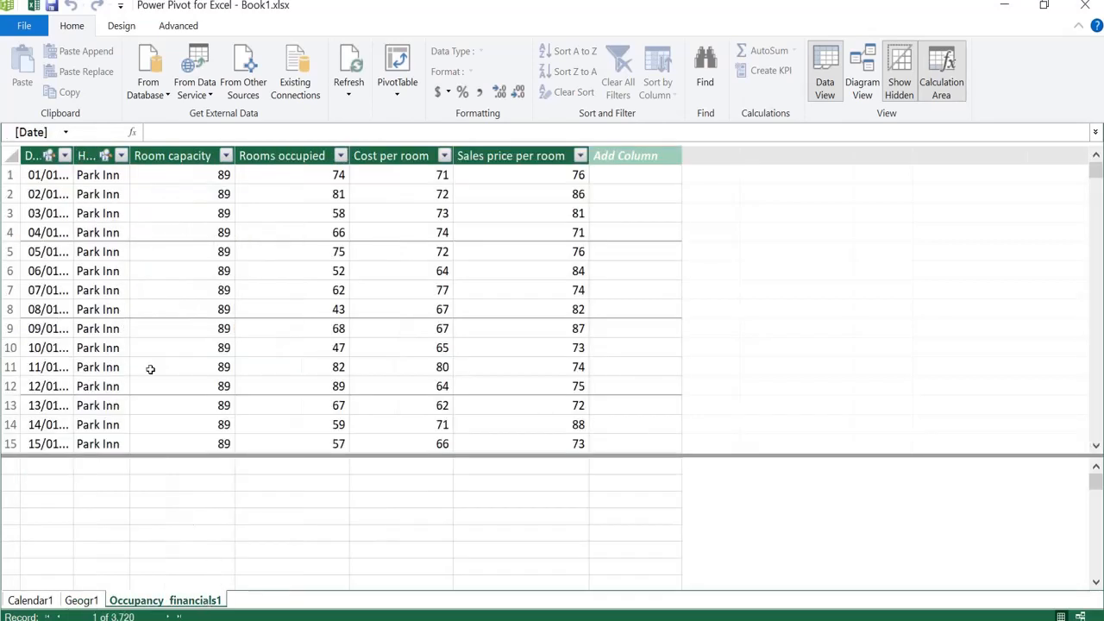
left_click_drag(129, 155, 190, 156)
left_click(181, 156)
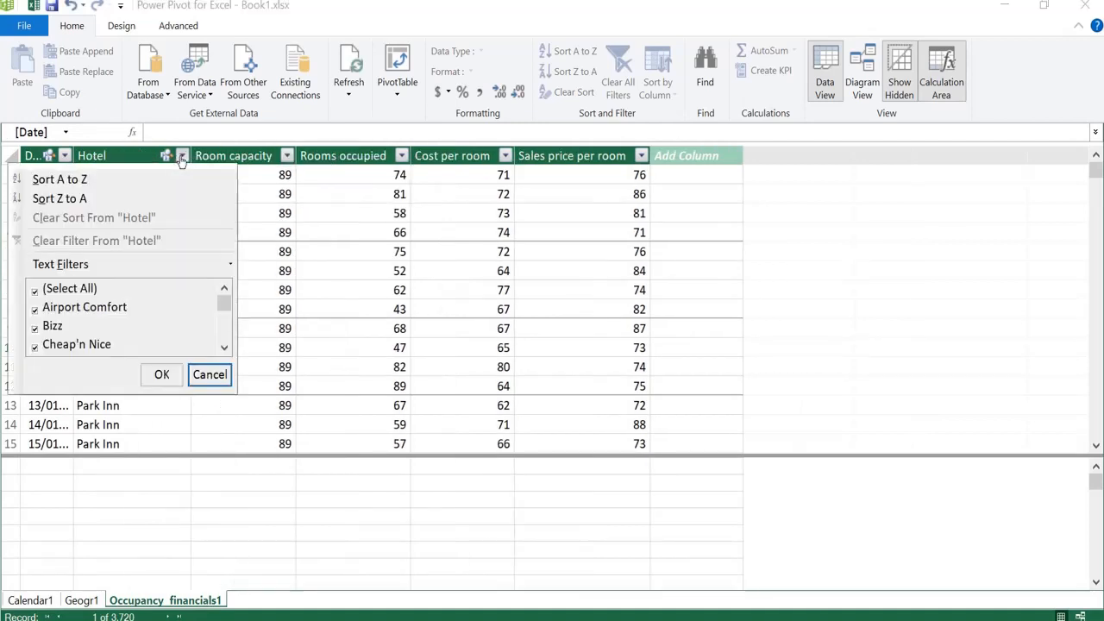
mouse_move(227, 315)
left_mouse_down()
mouse_move(226, 345)
mouse_move(224, 311)
left_mouse_up()
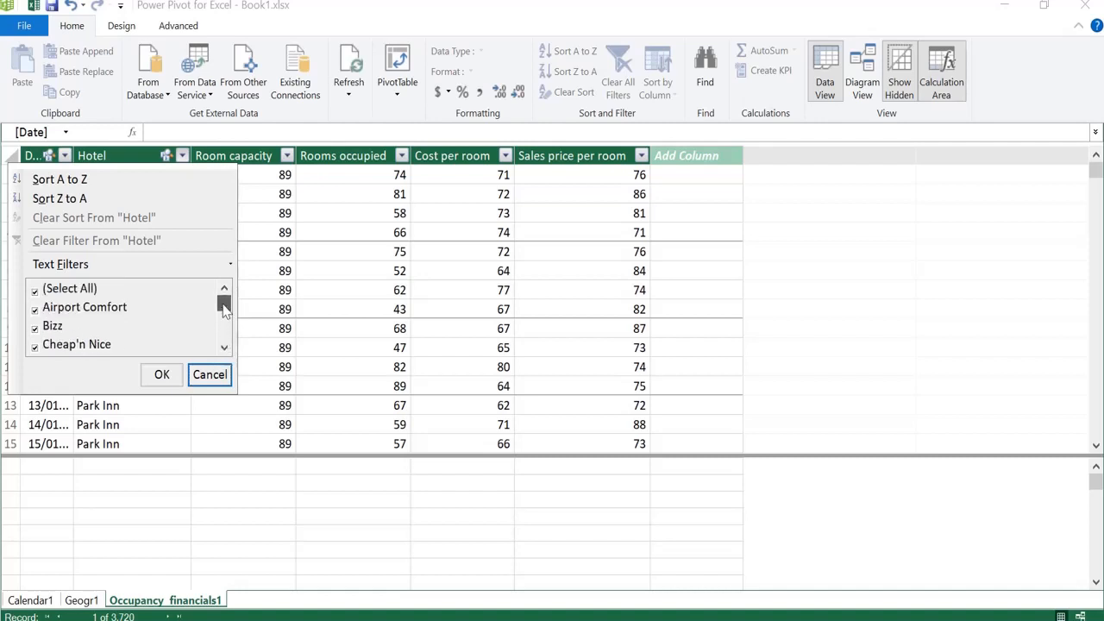
left_click(222, 375)
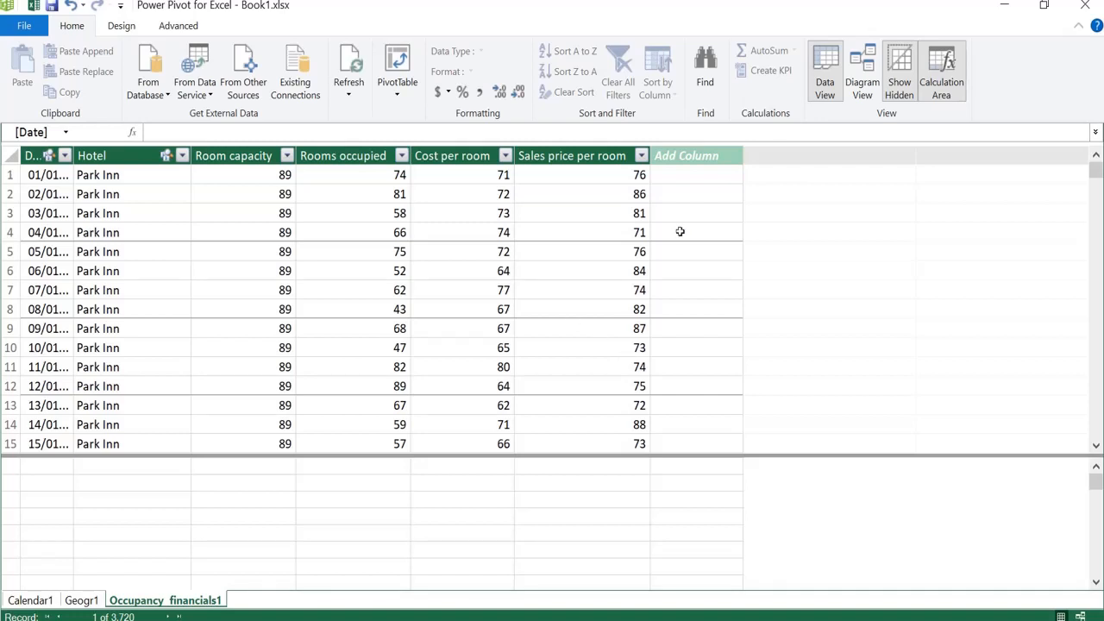
- Go back to the model diagram and lengthen the Calendar1 and Geogr1 boxes to make room for hierarchies
left_click(863, 73)
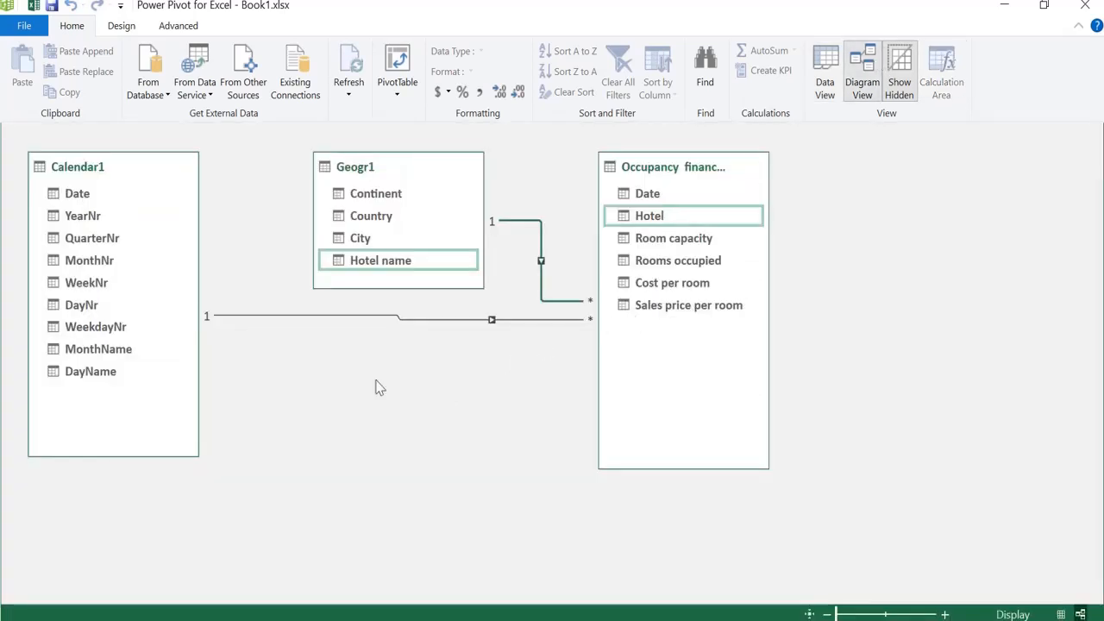
left_click_drag(123, 456, 119, 528)
left_click_drag(417, 287, 415, 466)
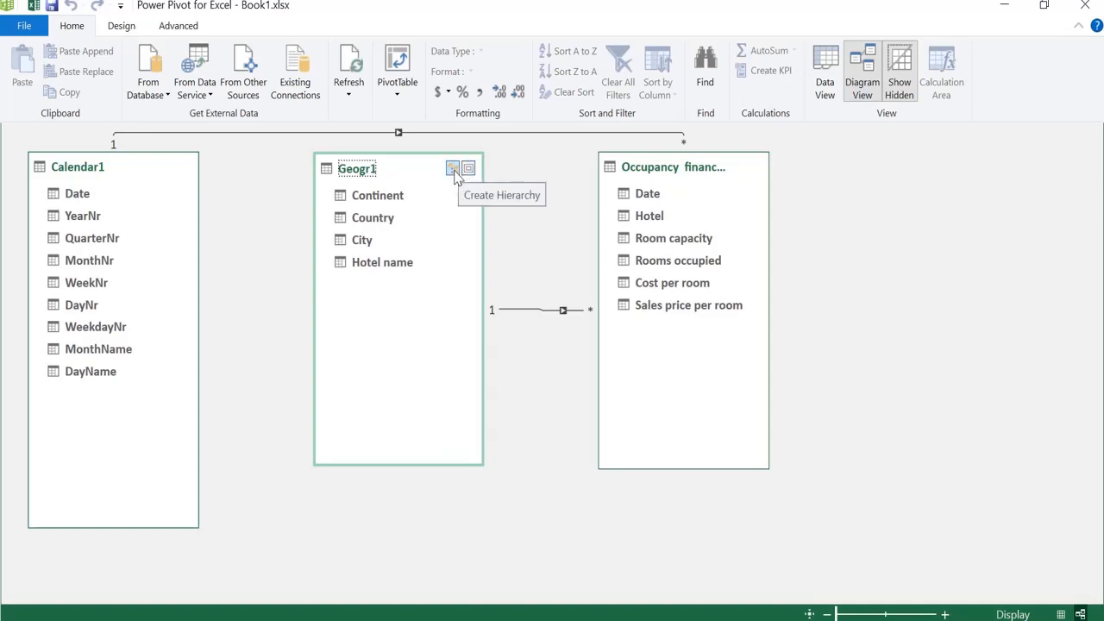
- Create a hierarchy named Geography in the Geogr1 table and add Continent to it
left_click(453, 169)
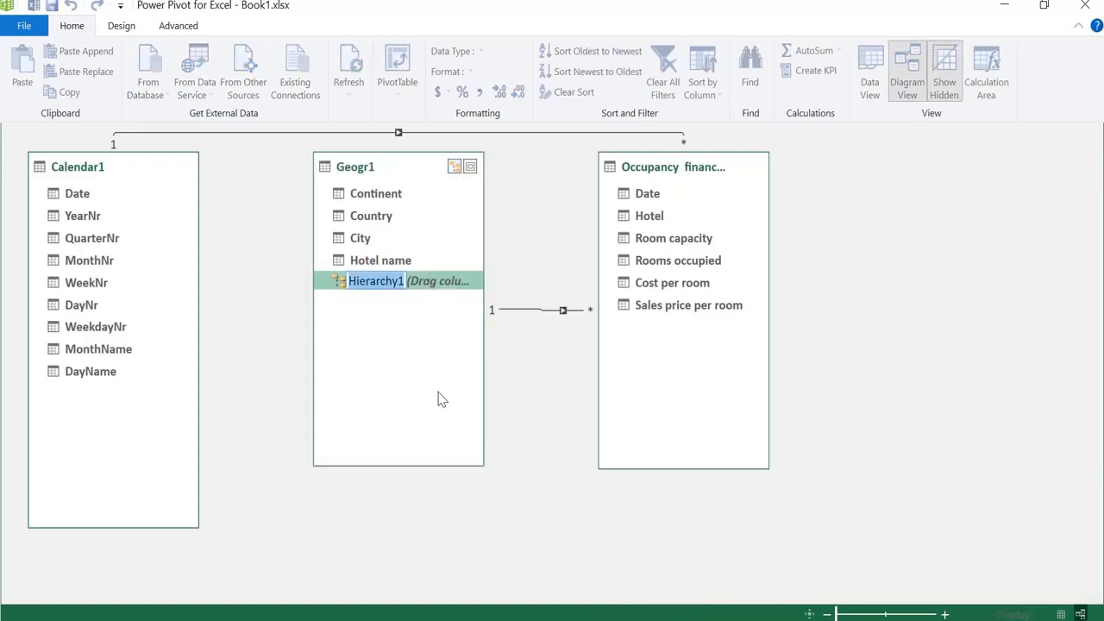
type("Geogr")
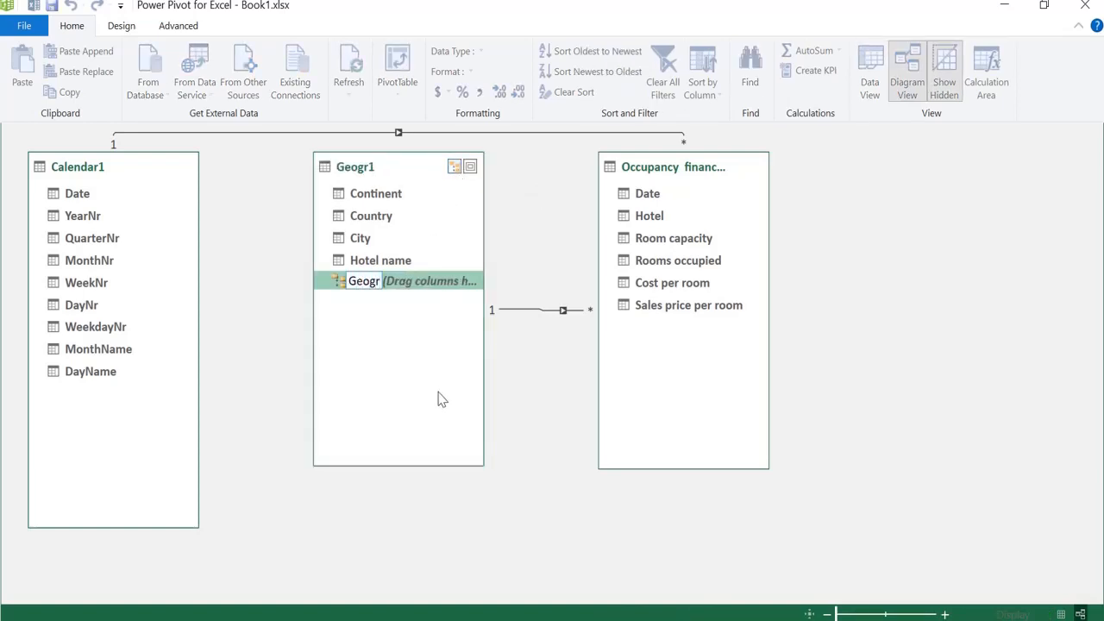
type("aphy")
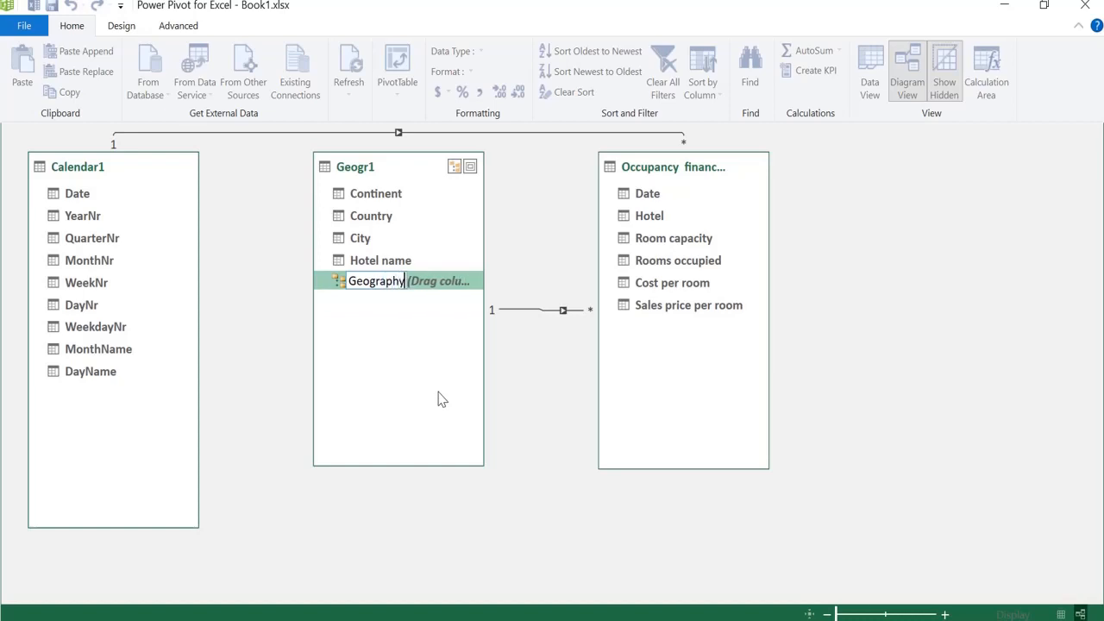
key("Return")
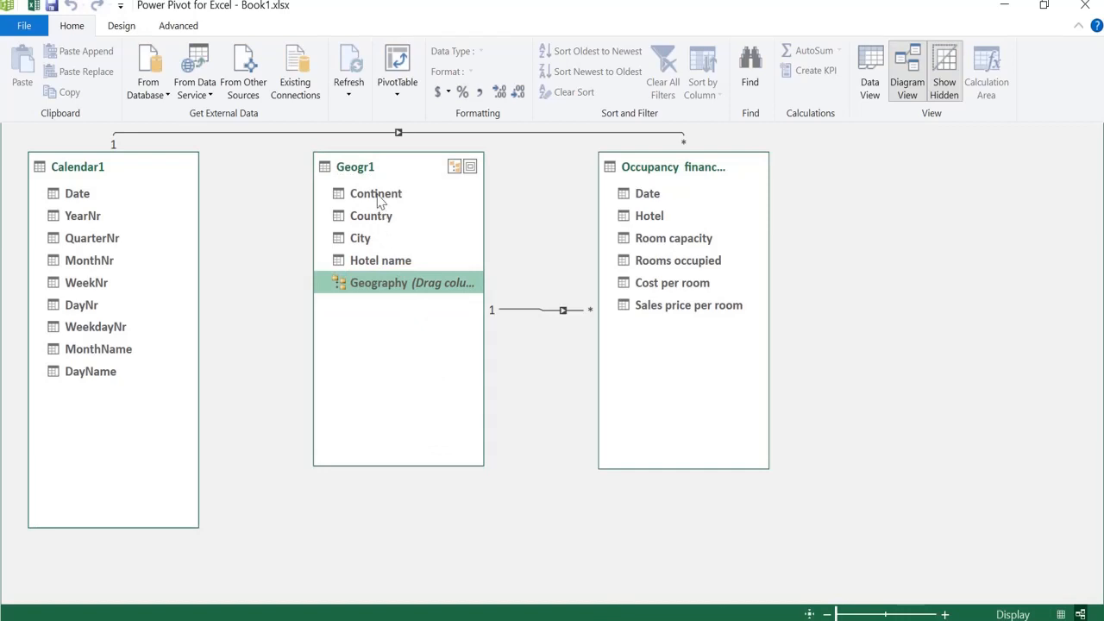
left_click_drag(377, 200, 385, 289)
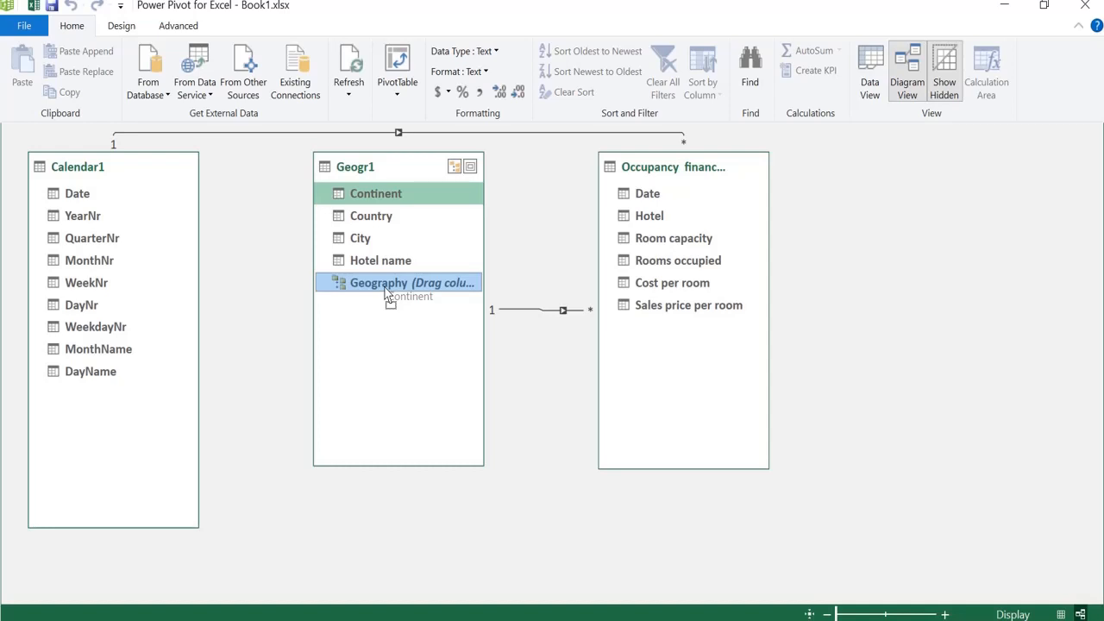
left_click_drag(385, 293, 388, 298)
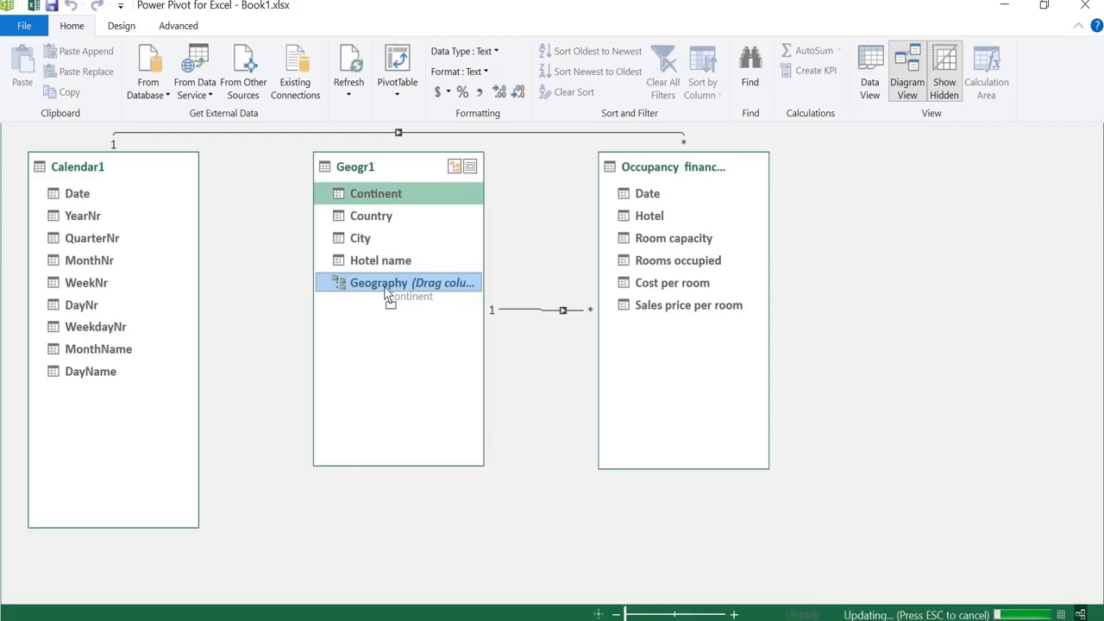
- Add Country, City and Hotel name as the levels below Continent in the Geography hierarchy
left_click_drag(372, 219, 402, 296)
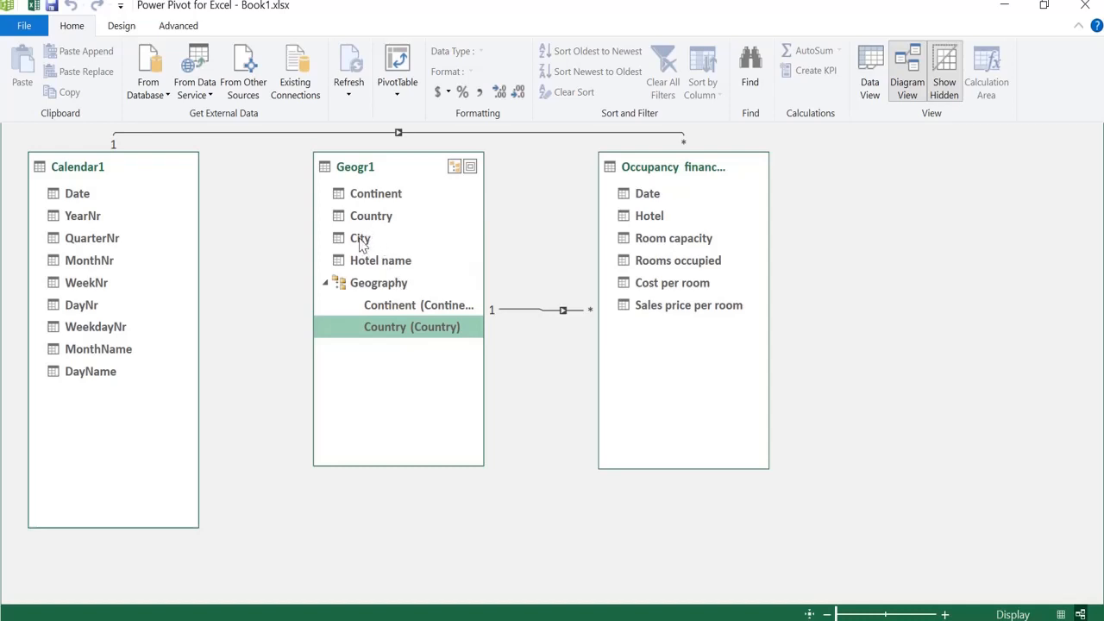
left_click_drag(369, 239, 392, 288)
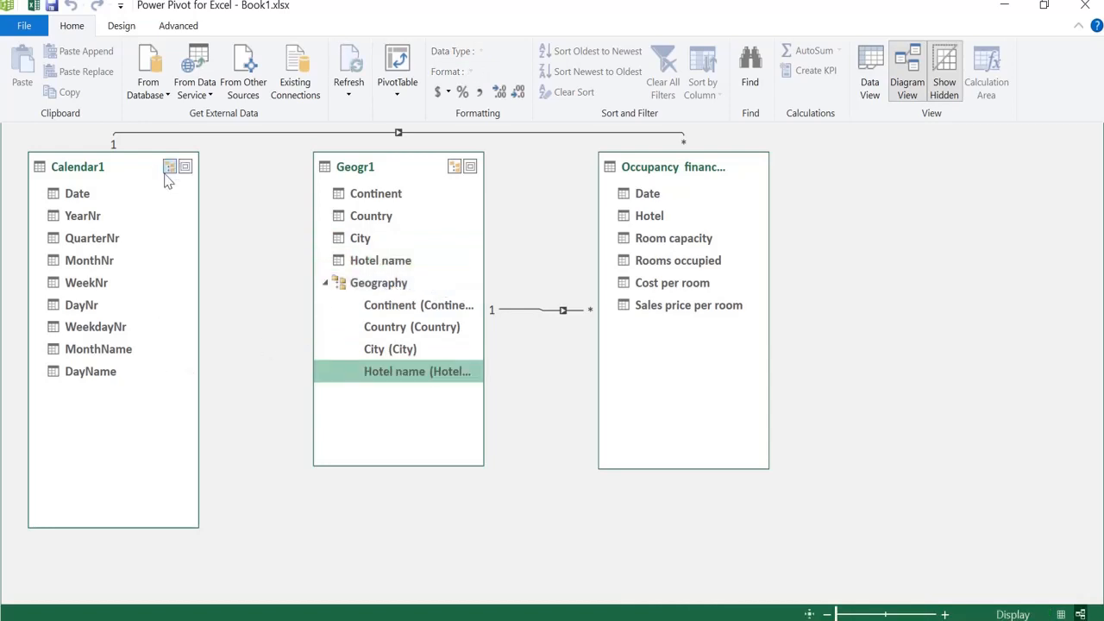
- Create a hierarchy named Date hierarchy in the Calendar1 table
left_click(169, 167)
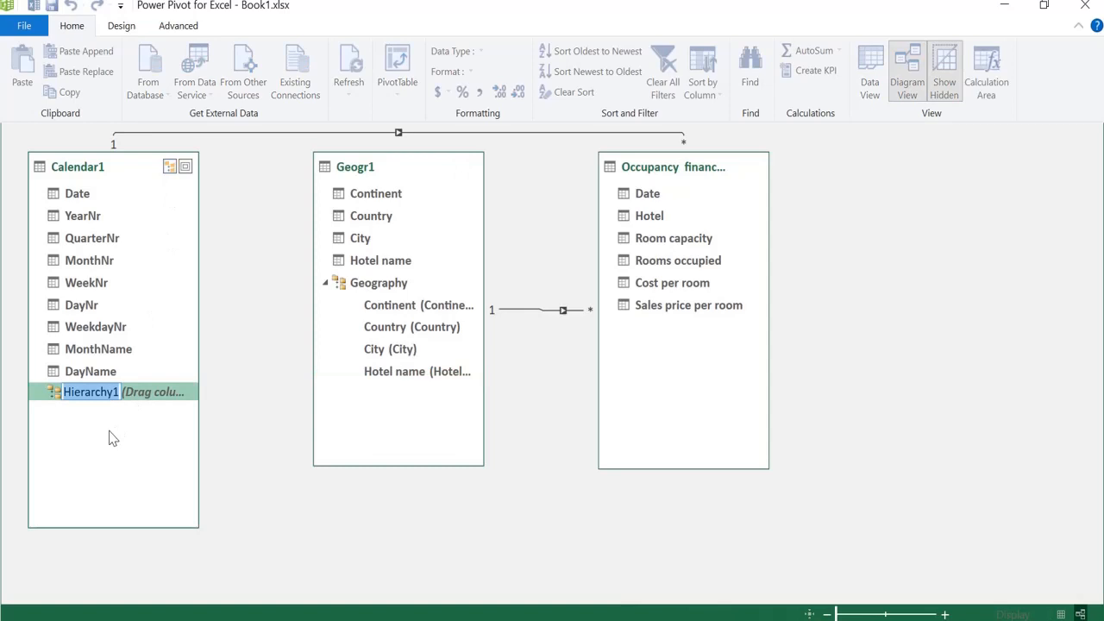
type("Date hi")
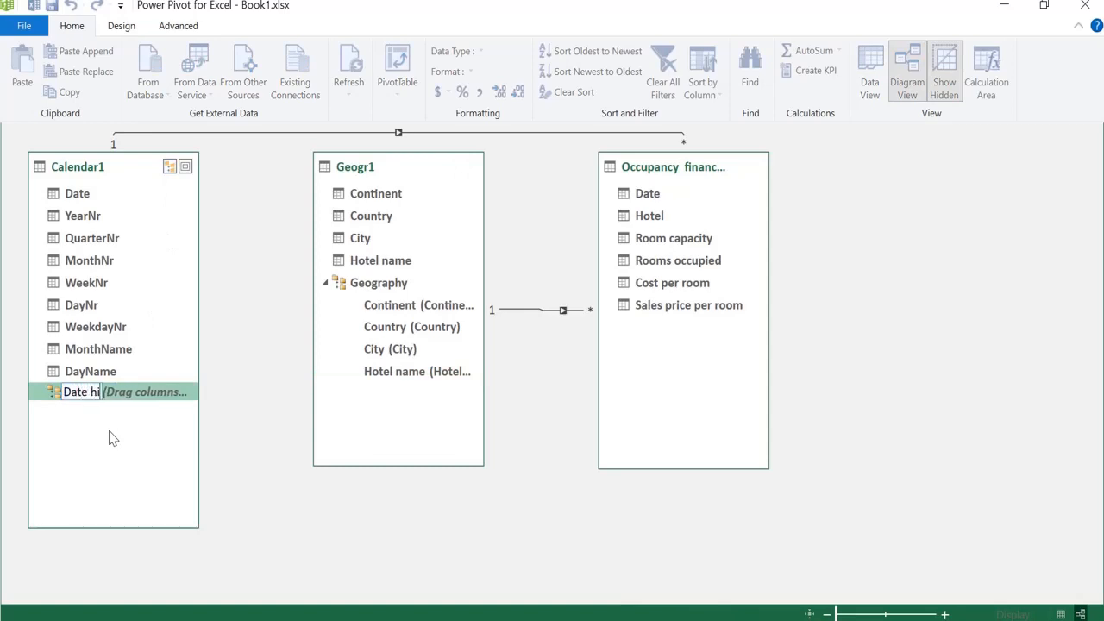
type("e")
type("rarchy")
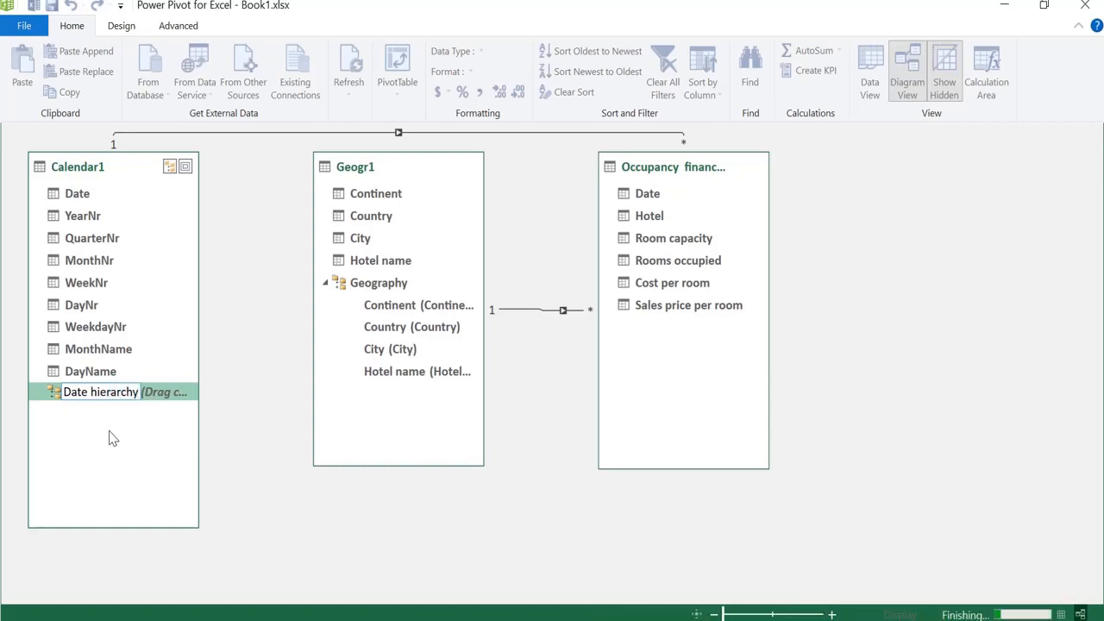
key("Return")
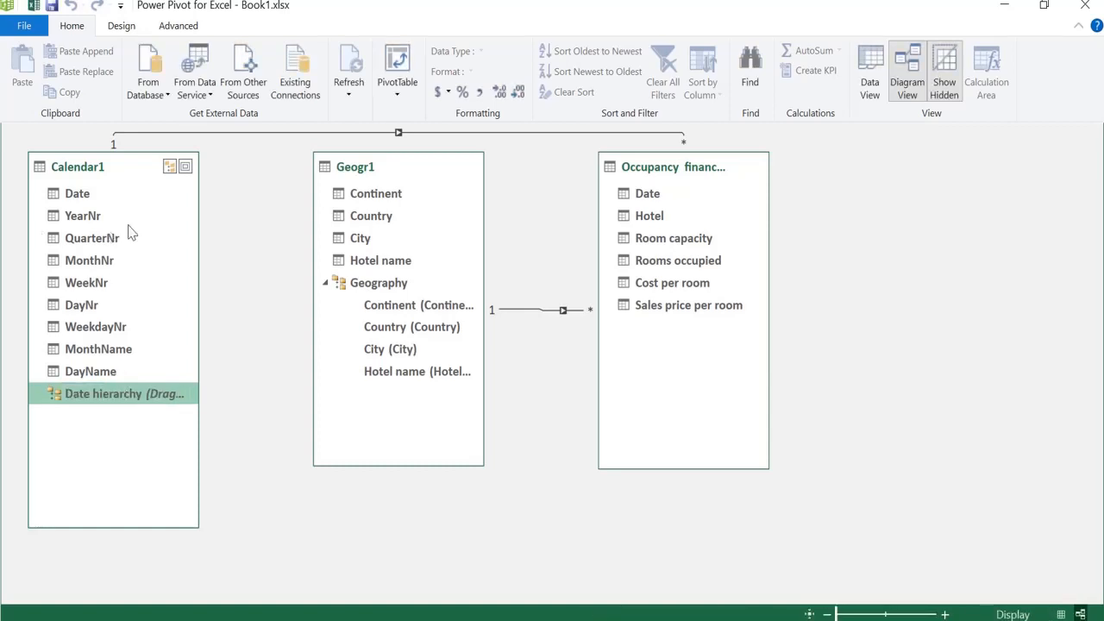
- Add YearNr, QuarterNr, MonthNr and Date, in that order, as levels of the Date hierarchy
left_click(83, 216)
left_click_drag(94, 221, 100, 410)
left_click_drag(87, 239, 116, 401)
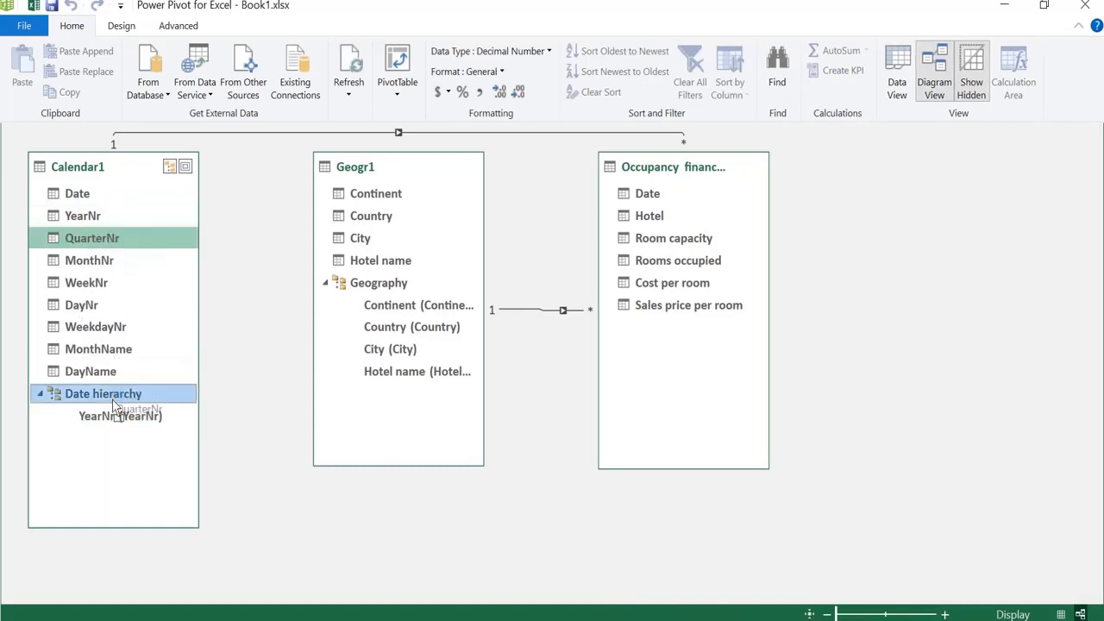
left_click_drag(115, 406, 114, 431)
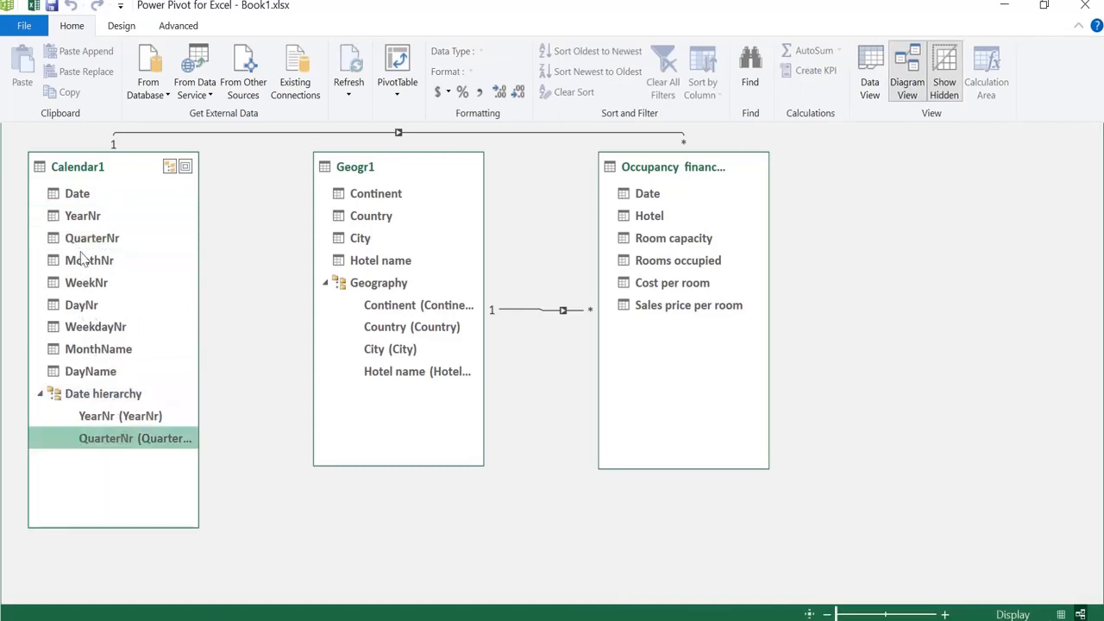
left_click_drag(82, 259, 122, 403)
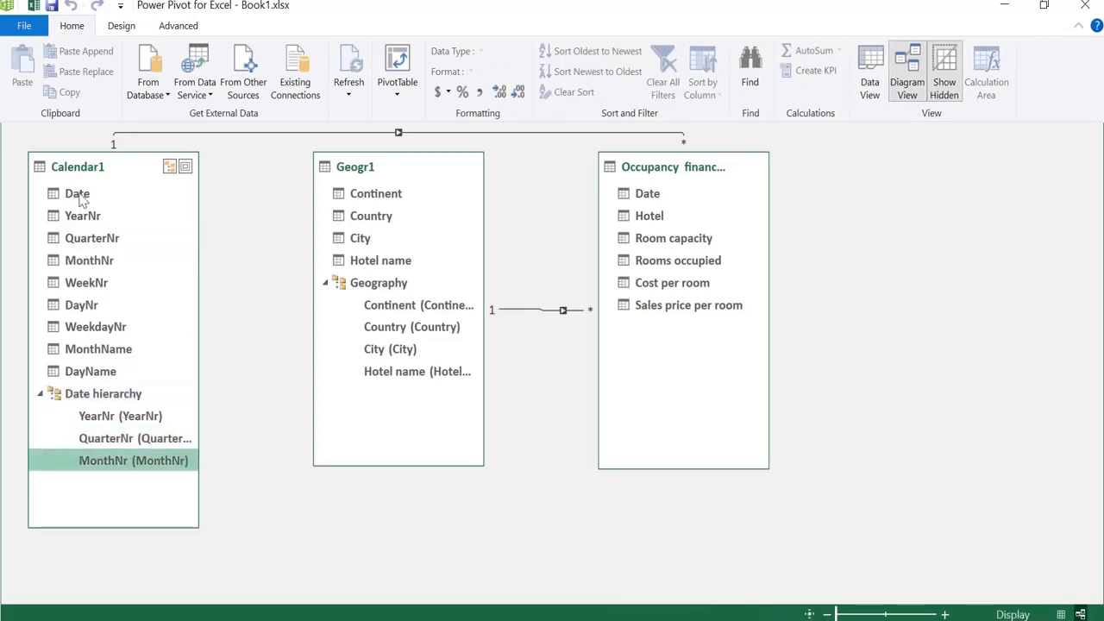
left_click_drag(79, 197, 120, 395)
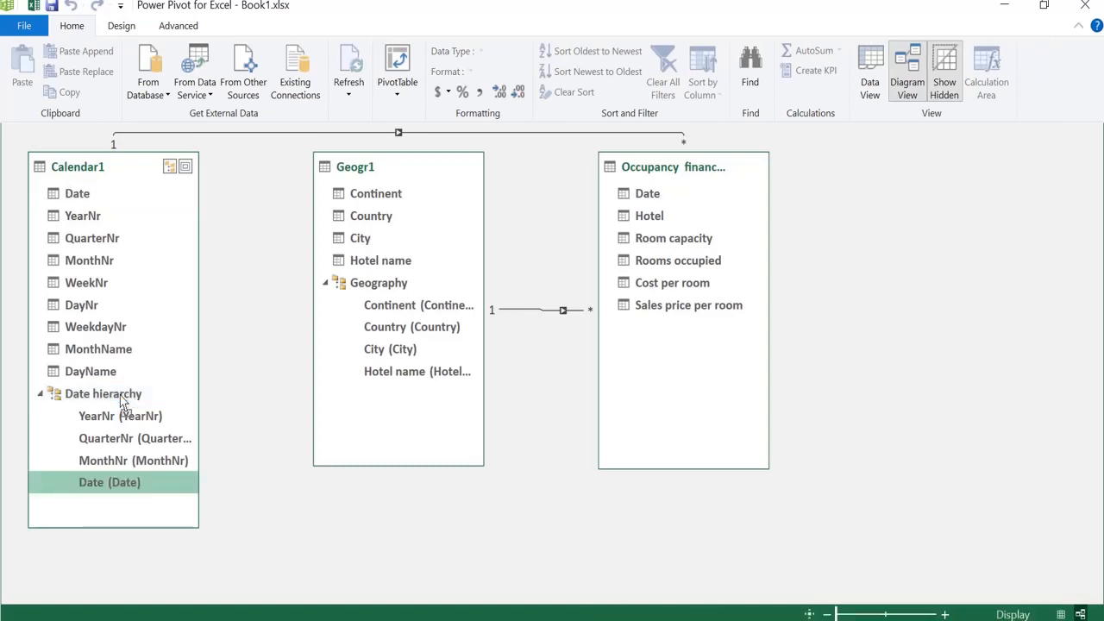
- In the data view, add a calculated column to Occupancy financials1 that multiplies Sales price per room by Rooms occupied
left_click(878, 77)
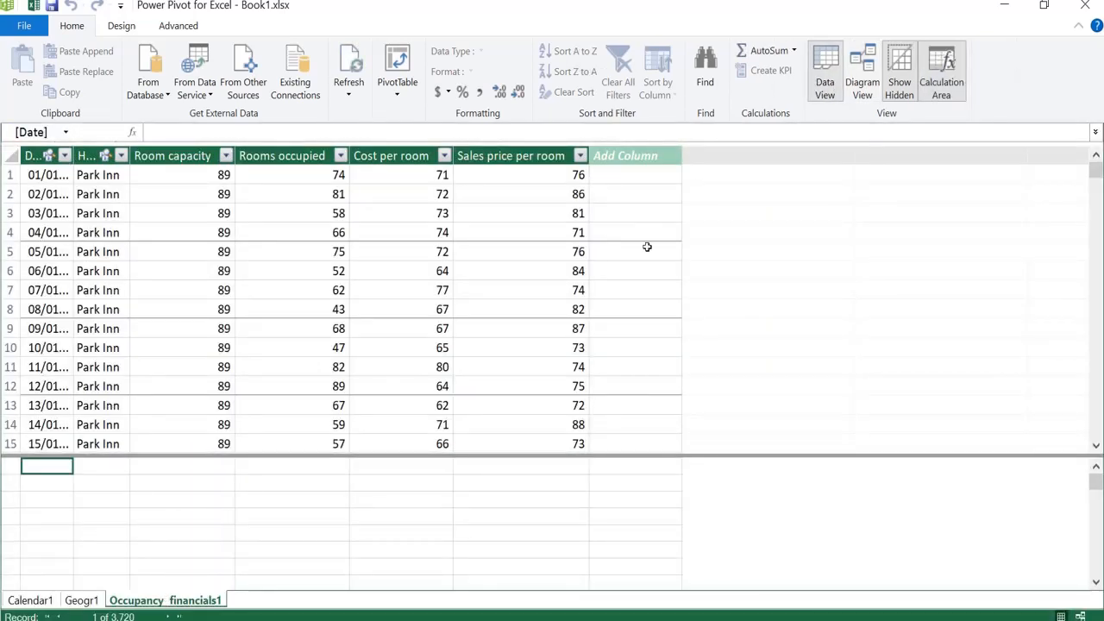
left_click(627, 174)
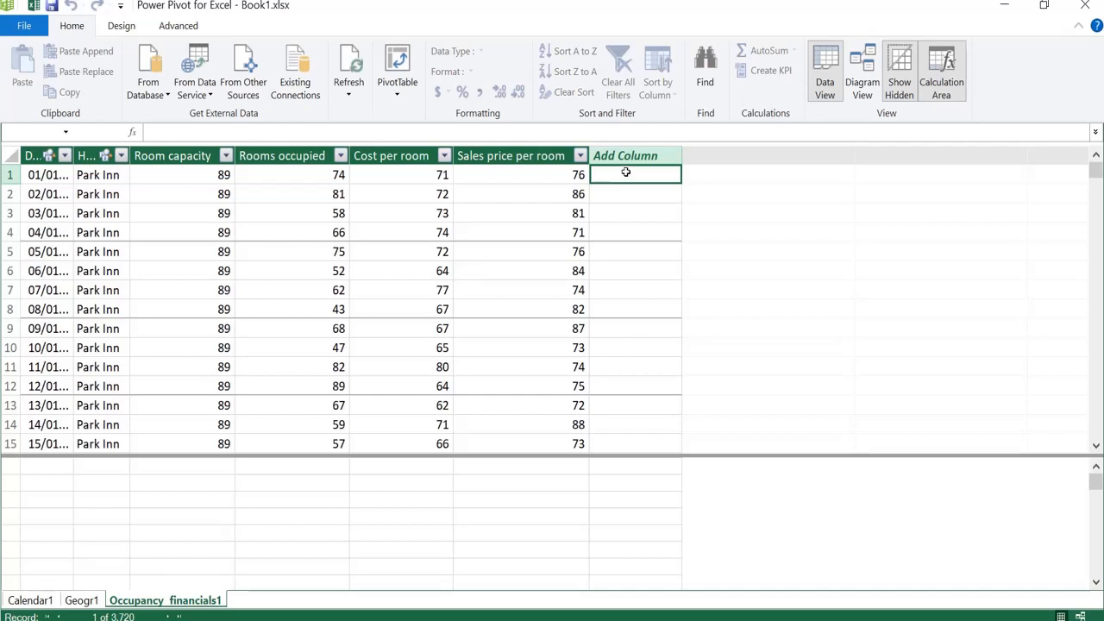
left_click(611, 130)
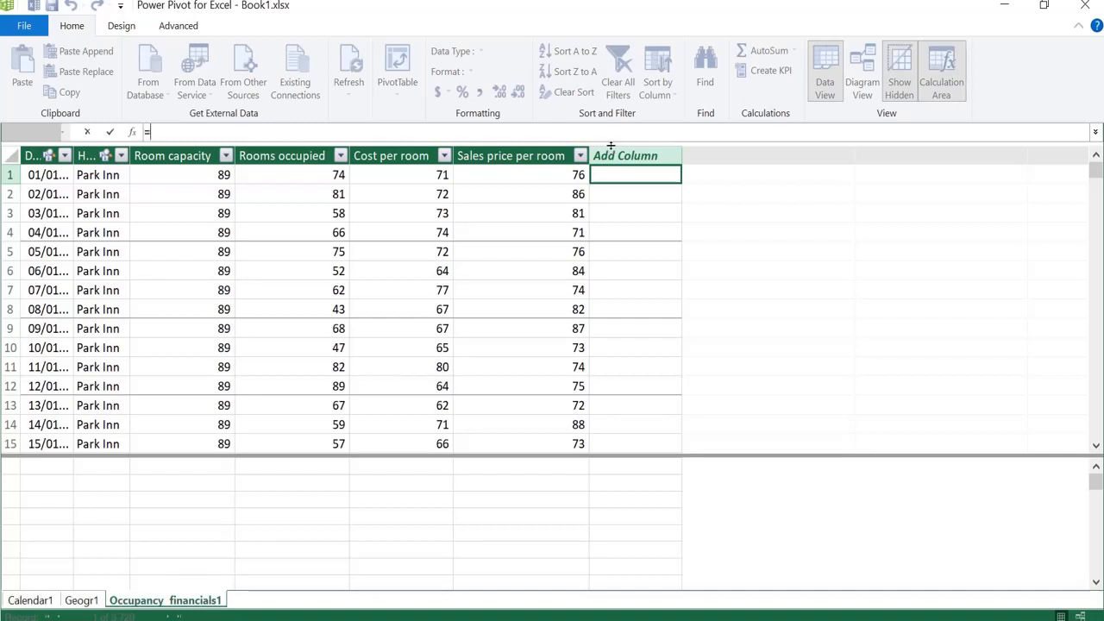
type("=")
left_click(483, 175)
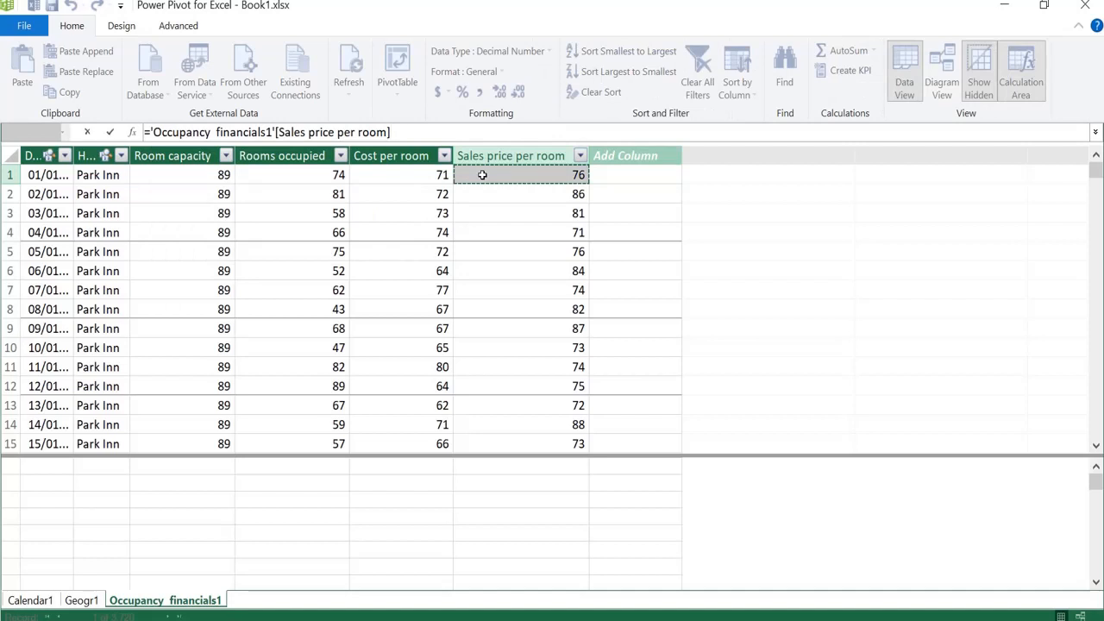
type("-")
left_click(328, 176)
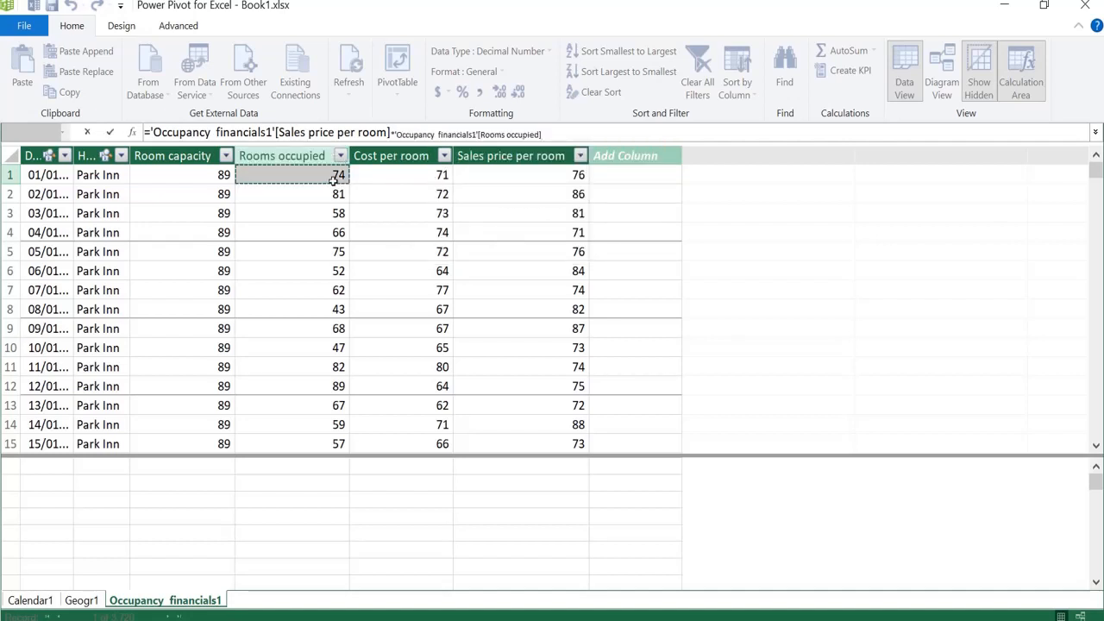
key("Return")
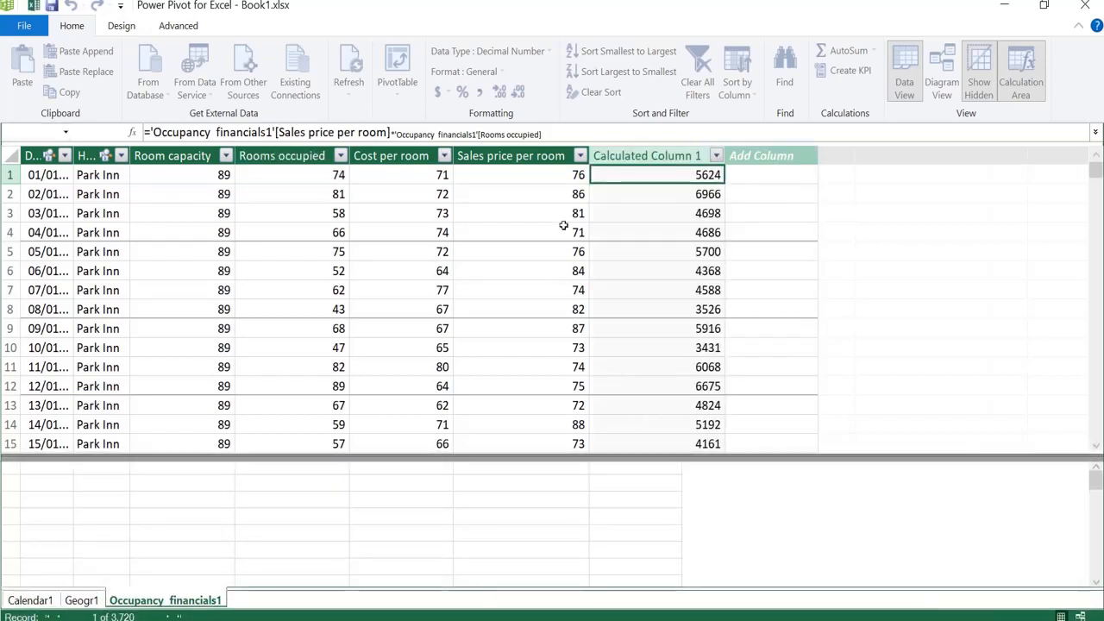
- Check the new calculated column's formula and row values, and rename the column Total sales
left_click(577, 138)
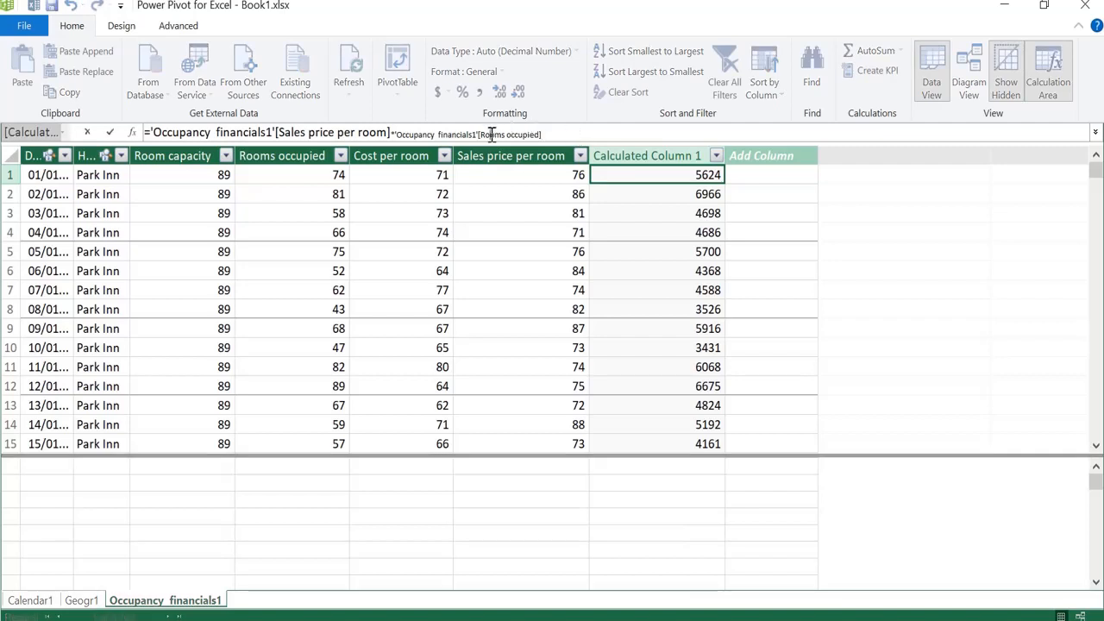
left_click(640, 199)
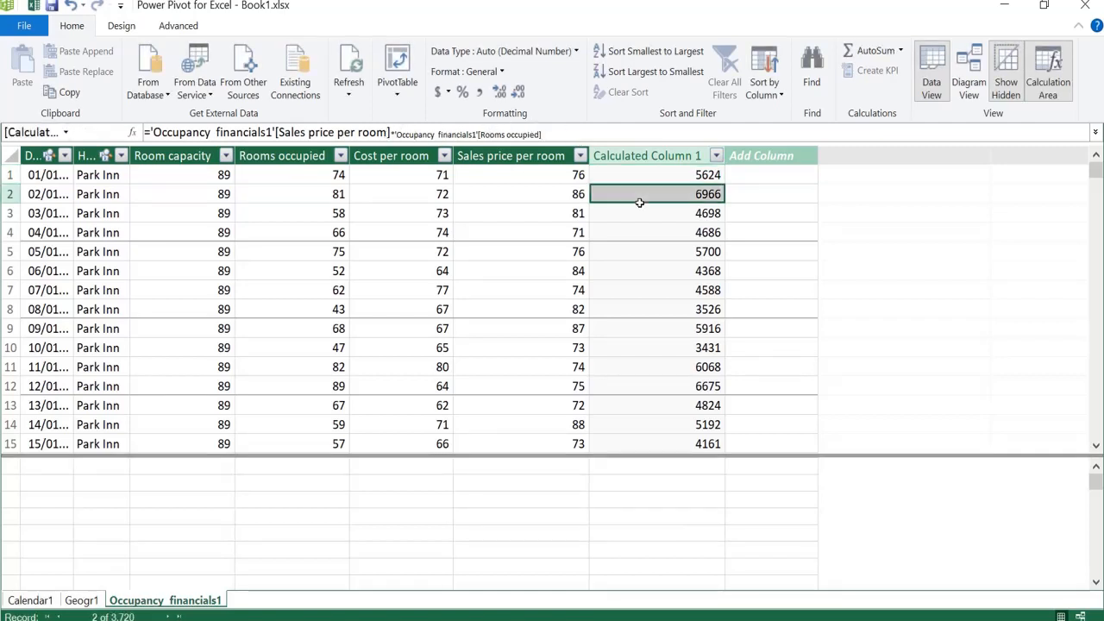
left_click(655, 321)
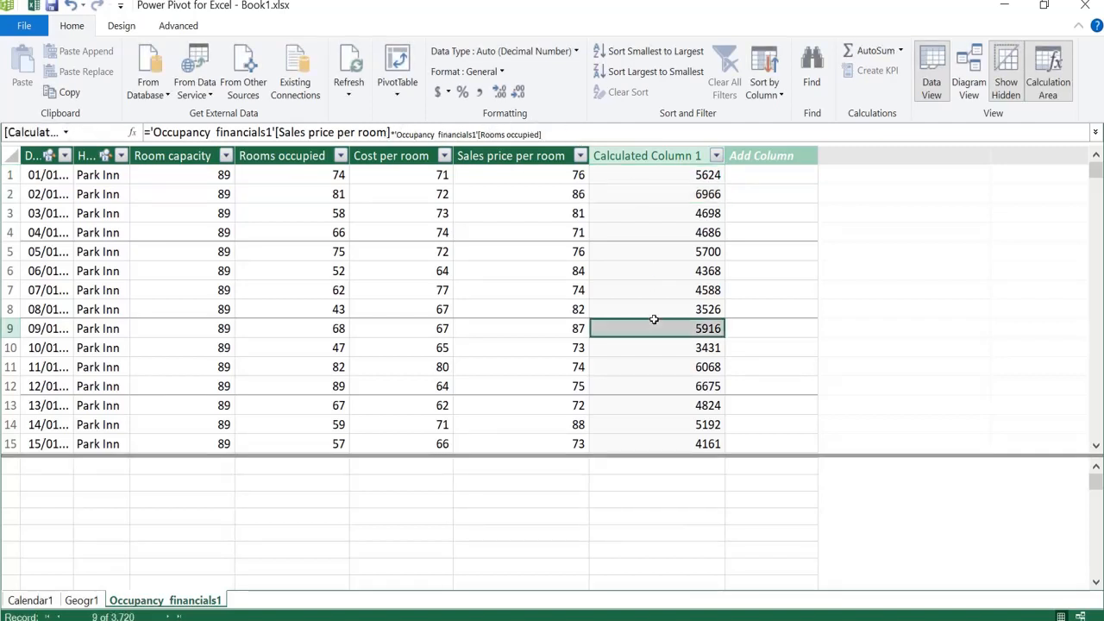
left_click(651, 276)
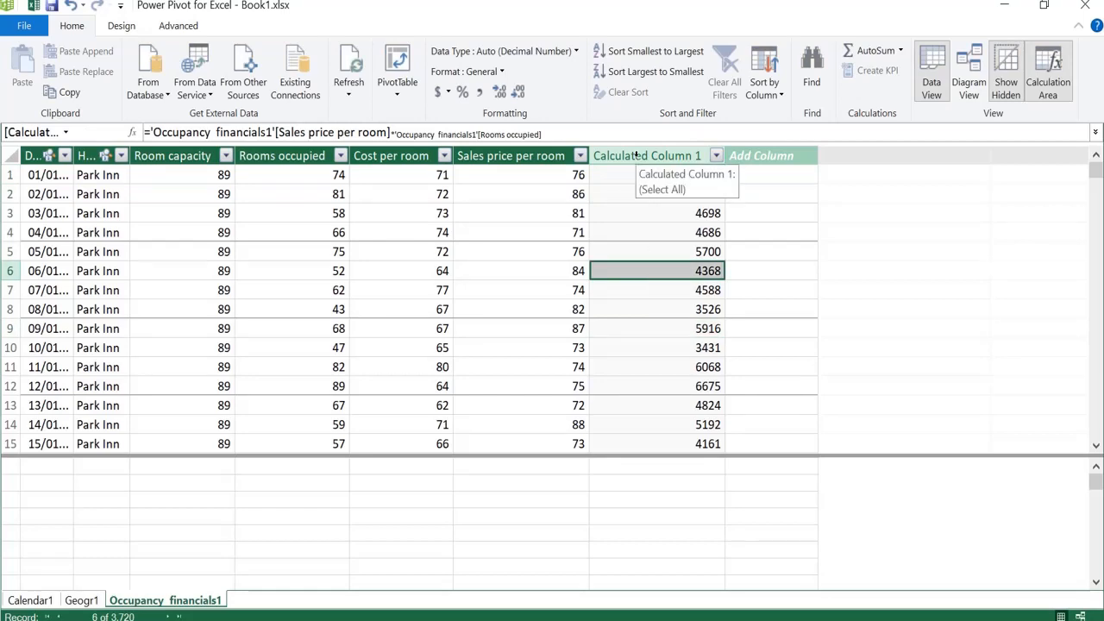
scroll(633, 307, "down", 9)
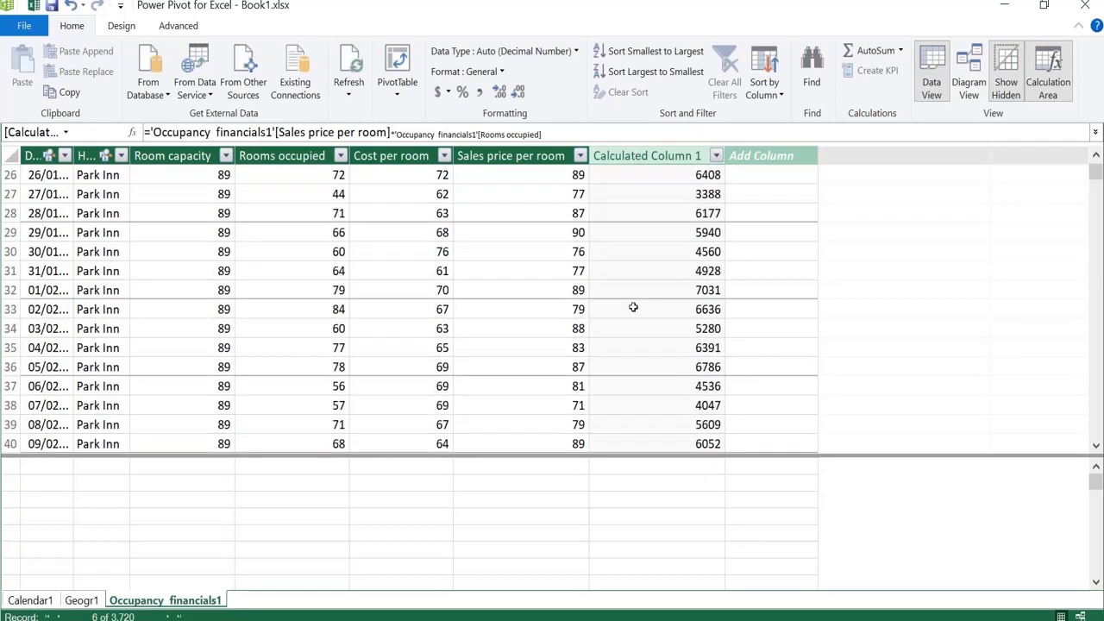
scroll(633, 307, "up", 9)
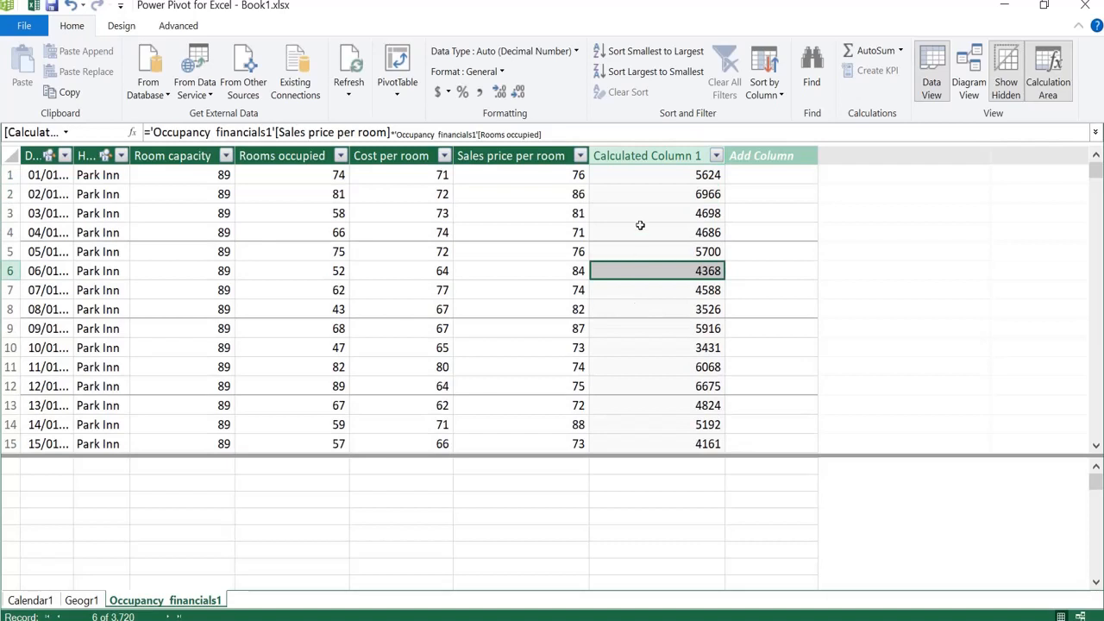
double_click(646, 154)
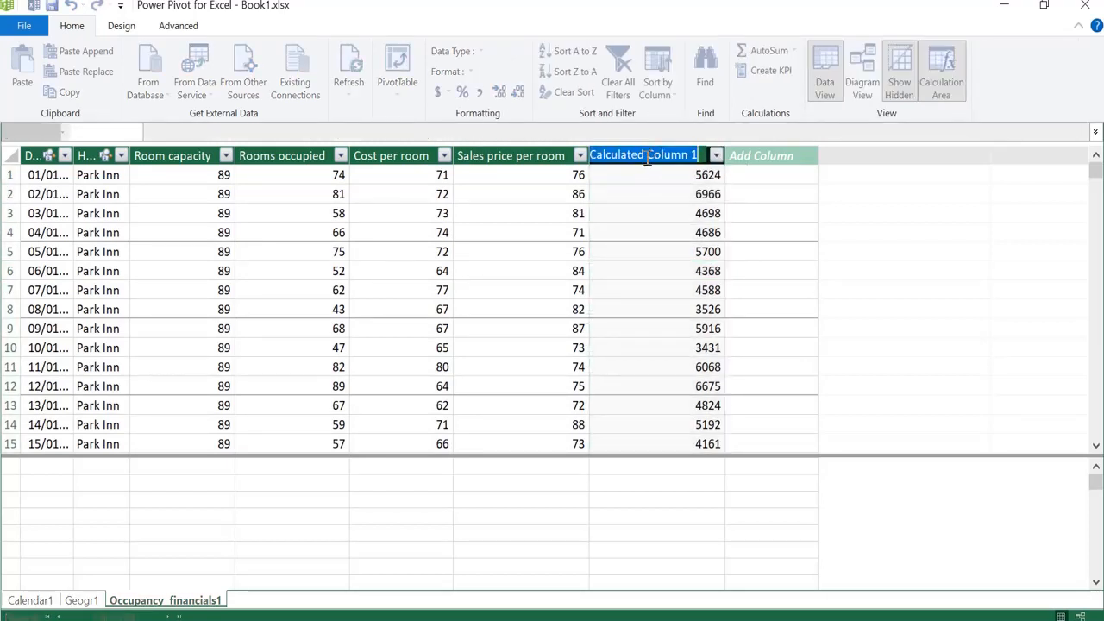
type("Total sales")
key("Return")
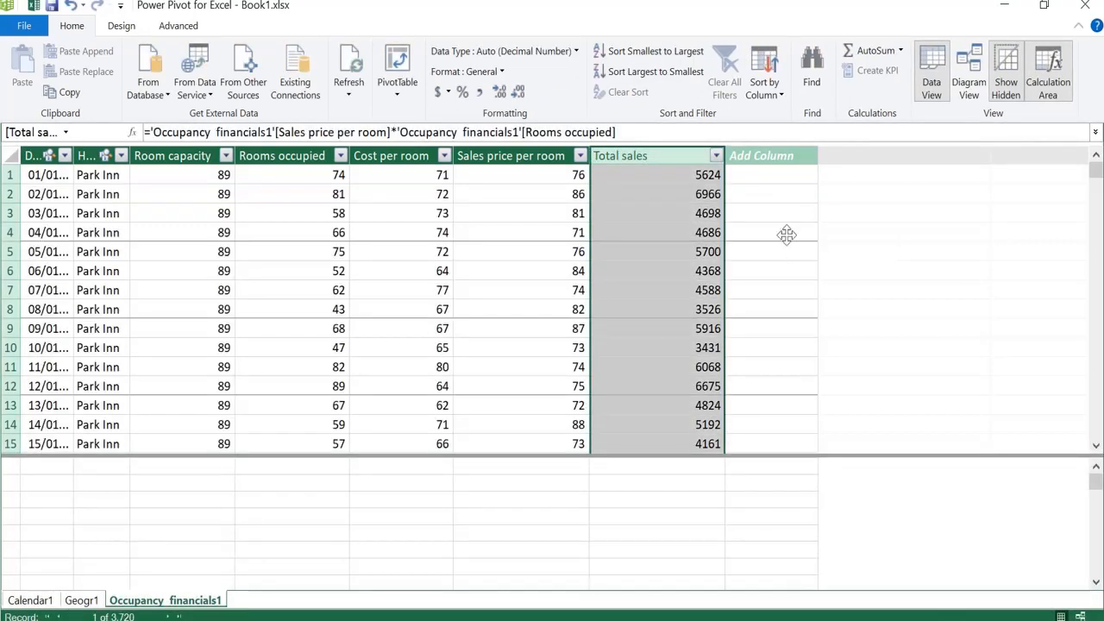
left_click(655, 206)
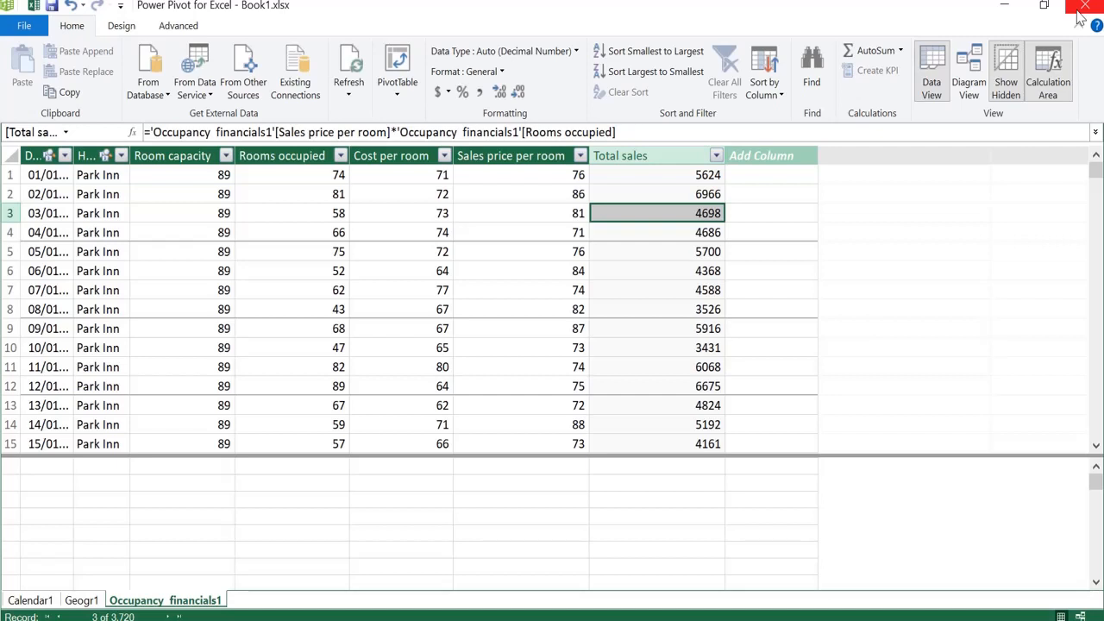
- Close the data model window and select cell A1 on Sheet1 of the Excel workbook
left_click(1083, 6)
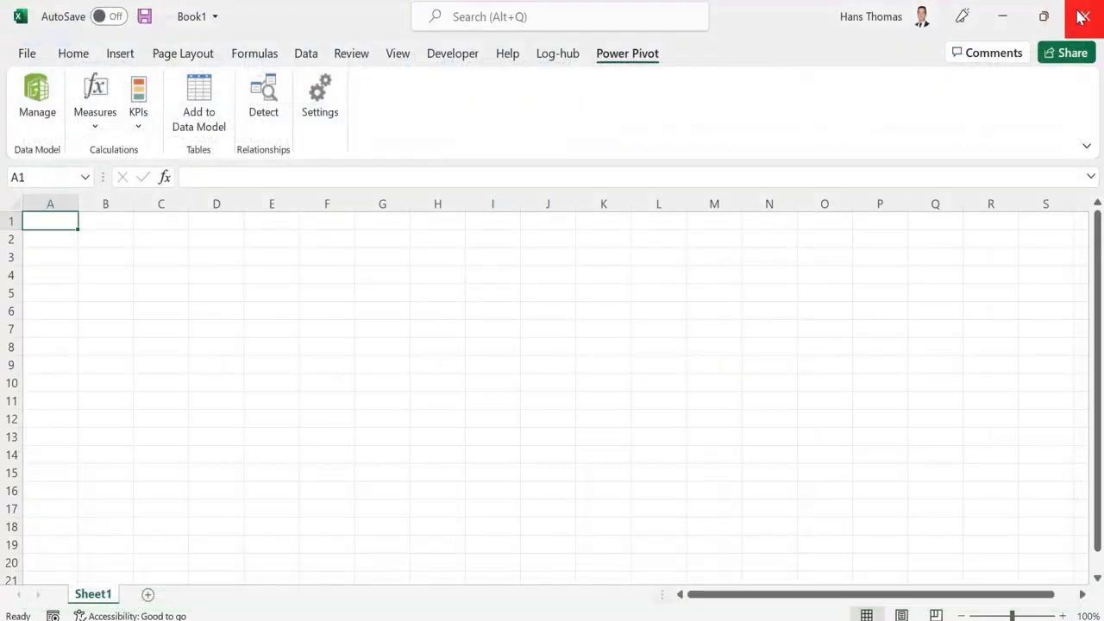
left_click(111, 236)
left_click(73, 221)
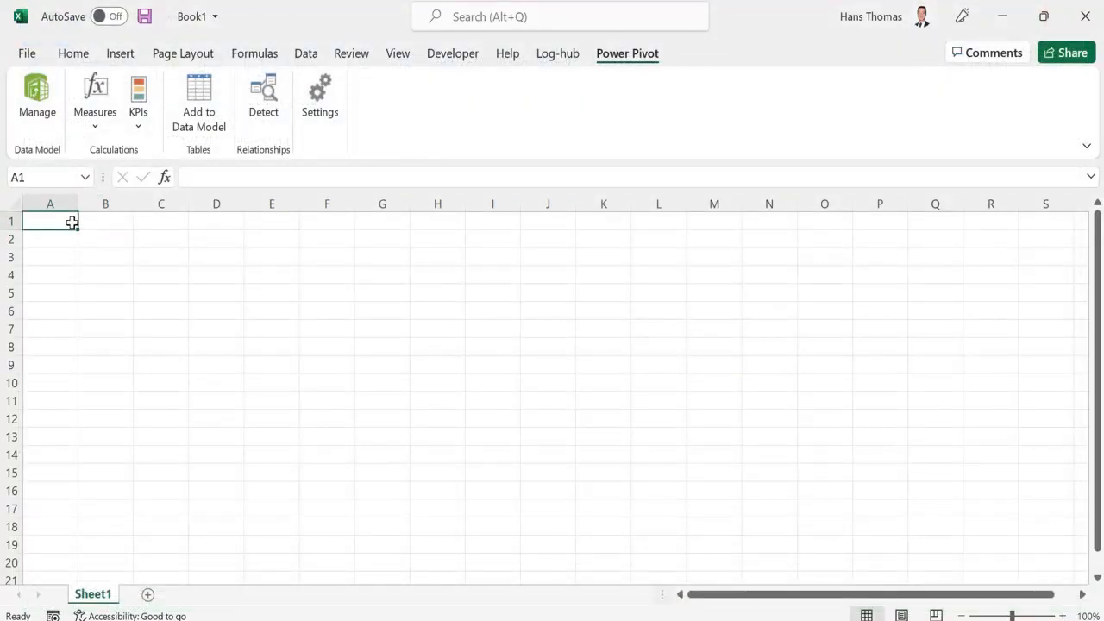
- Reopen the data model, review its tables and hierarchies in the diagram, and return to the workbook
left_click(52, 112)
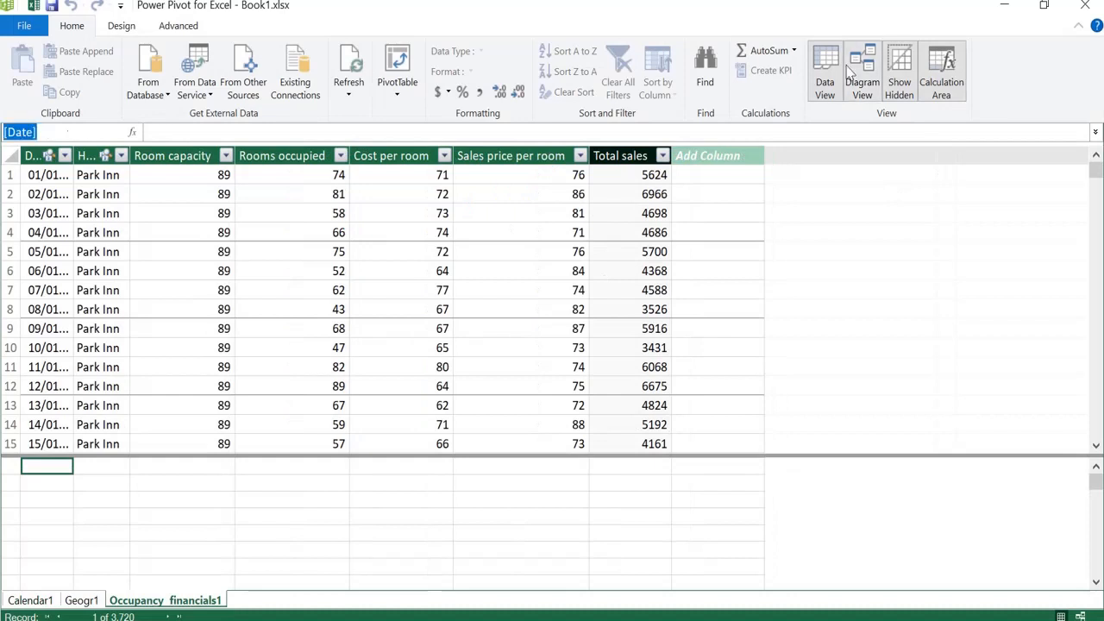
left_click(862, 82)
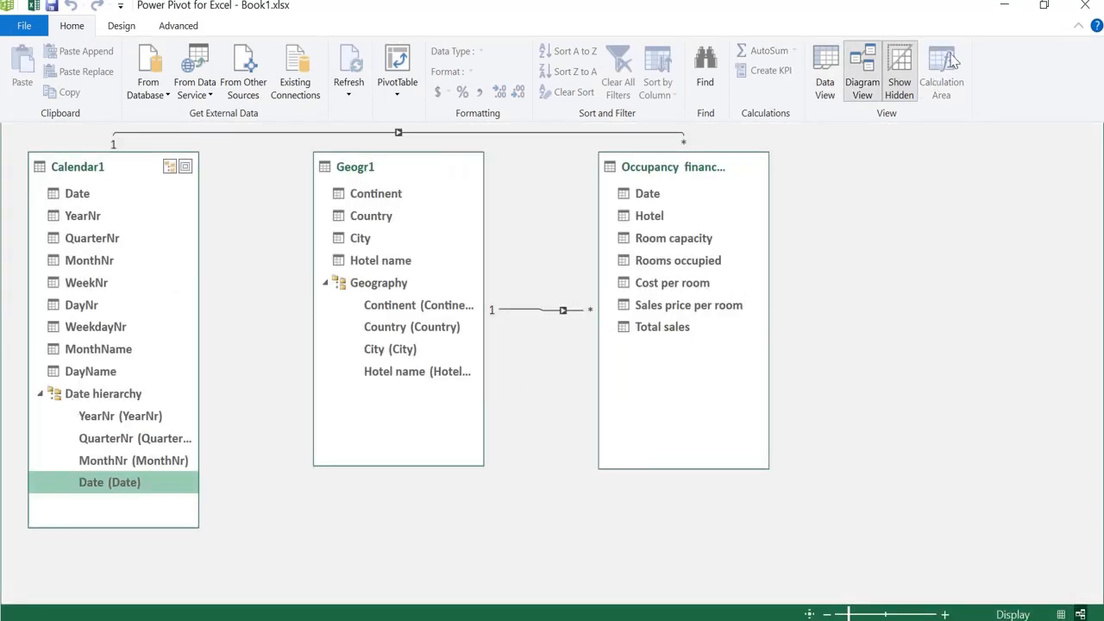
left_click(1081, 13)
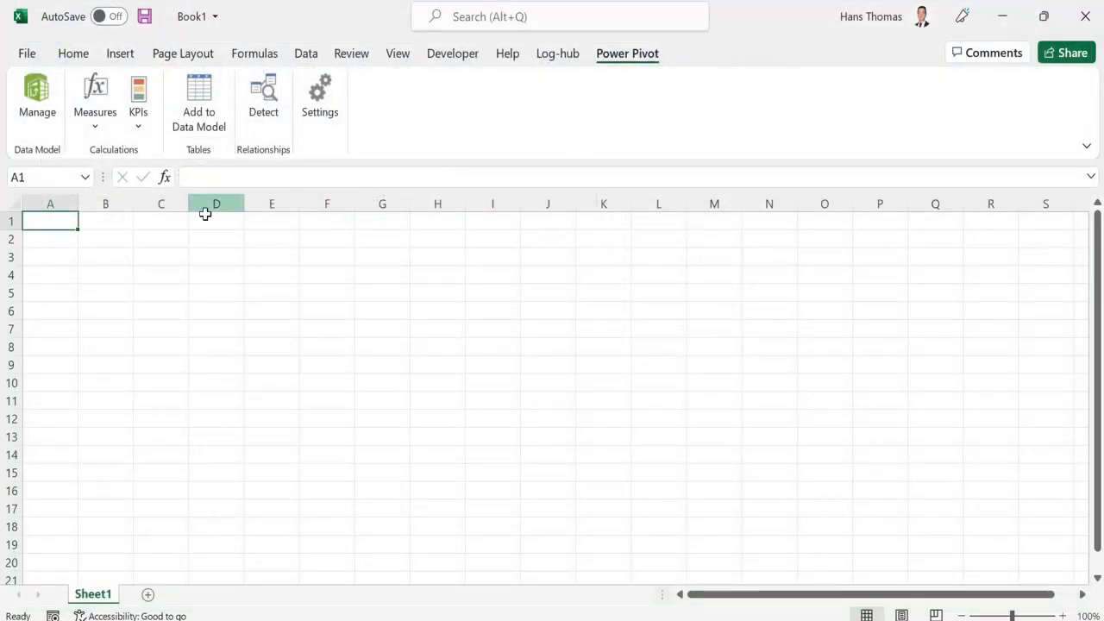
- Start a new measure for the data model and name it Occupancy %
left_click(100, 129)
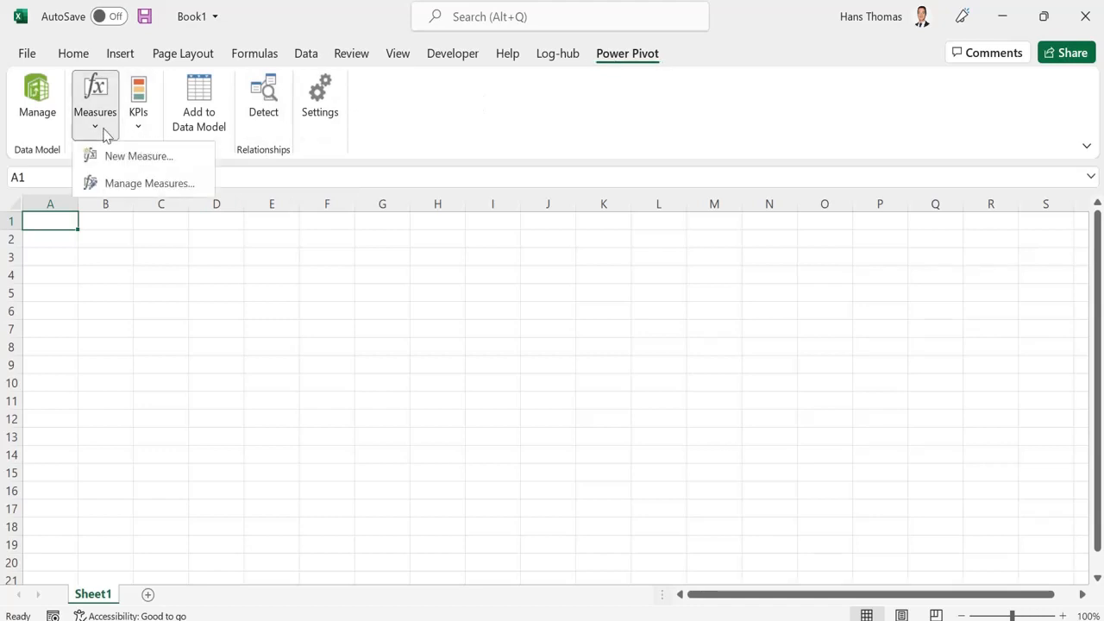
left_click(141, 158)
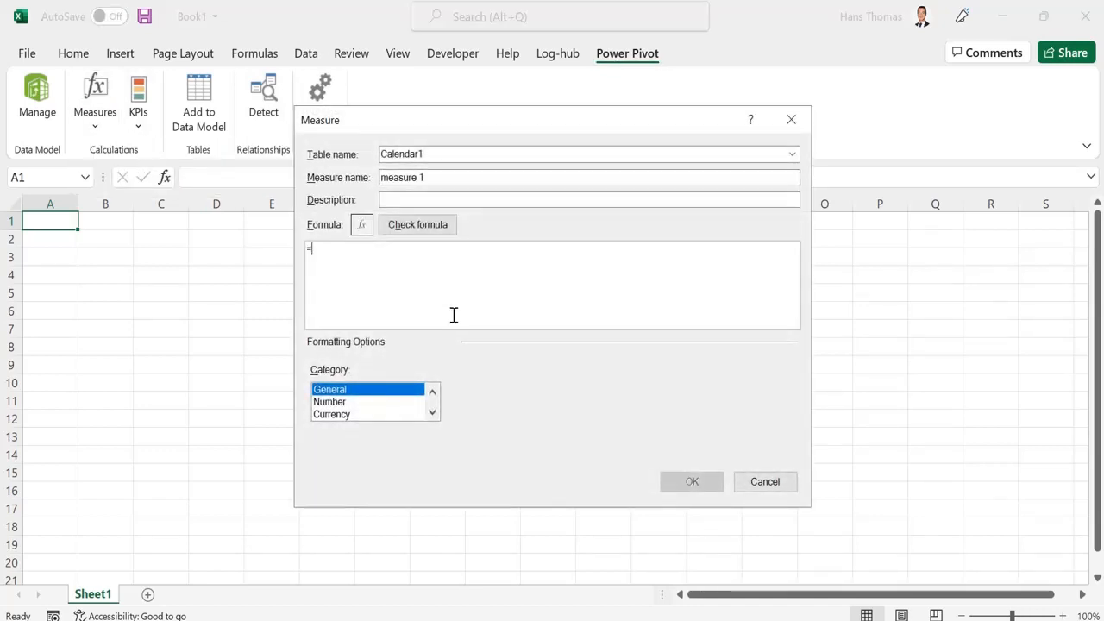
left_click_drag(431, 177, 382, 175)
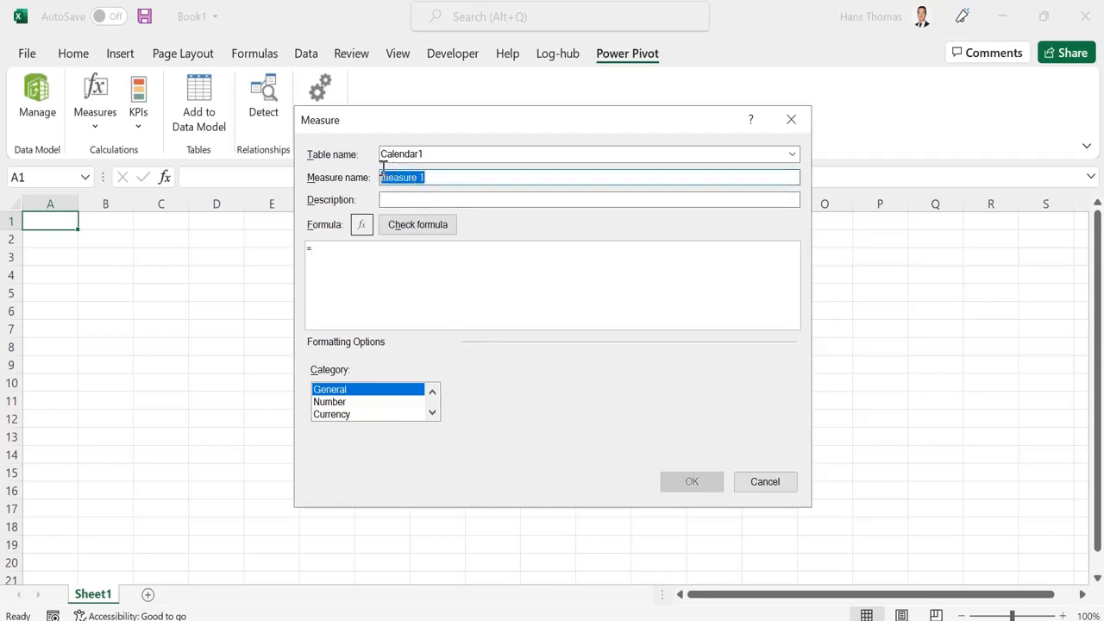
type("Oc")
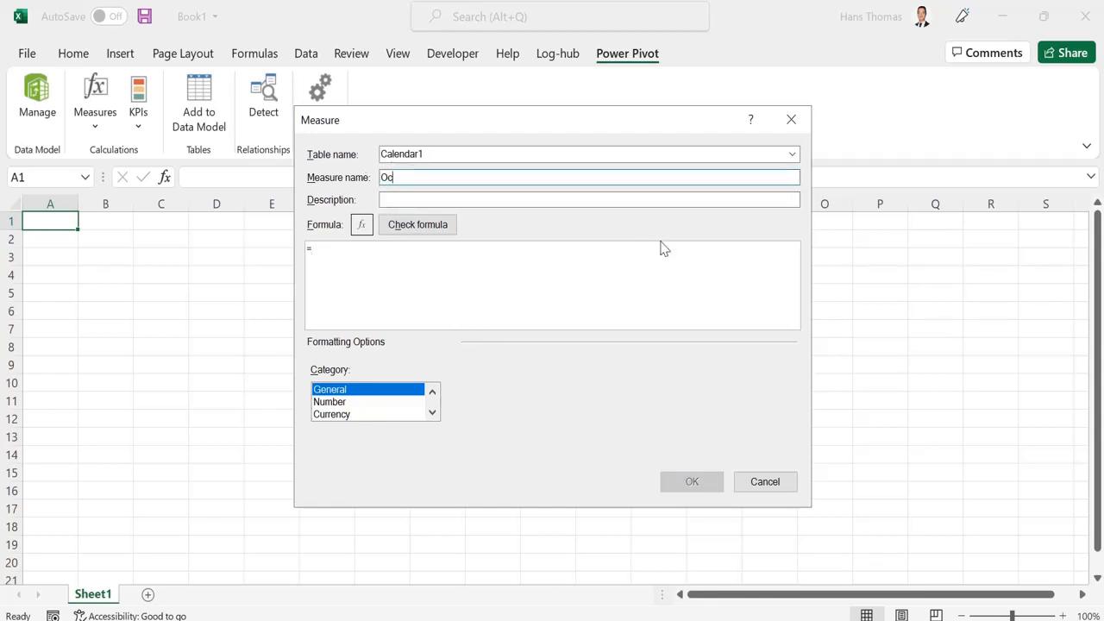
type("cupancy %")
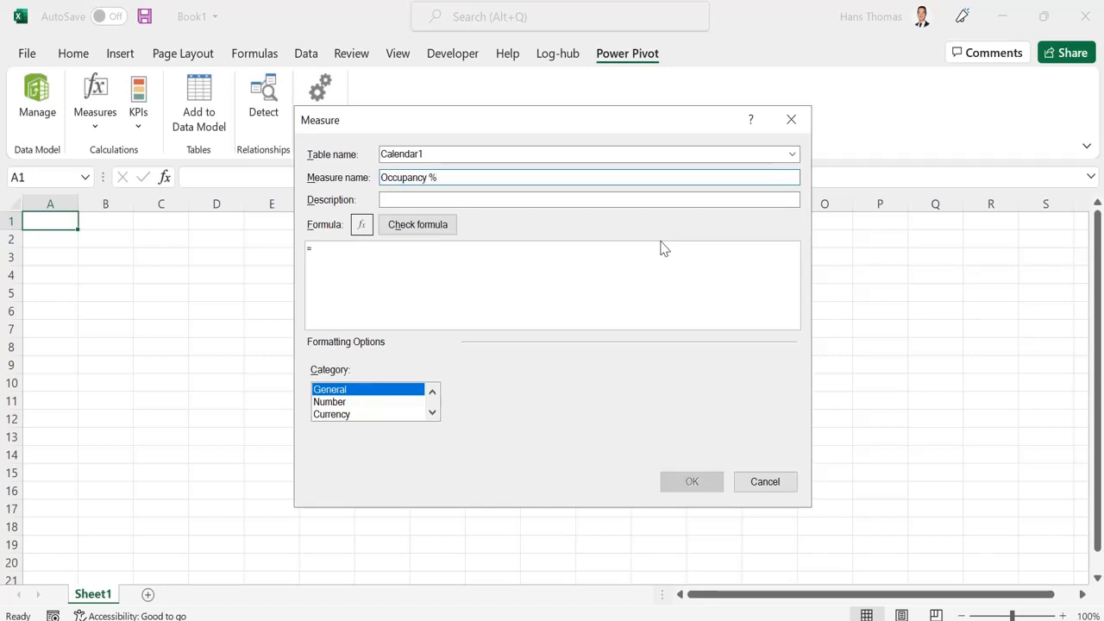
- Assign the Occupancy % measure to the Occupancy financials1 table and start editing its formula
left_click(792, 154)
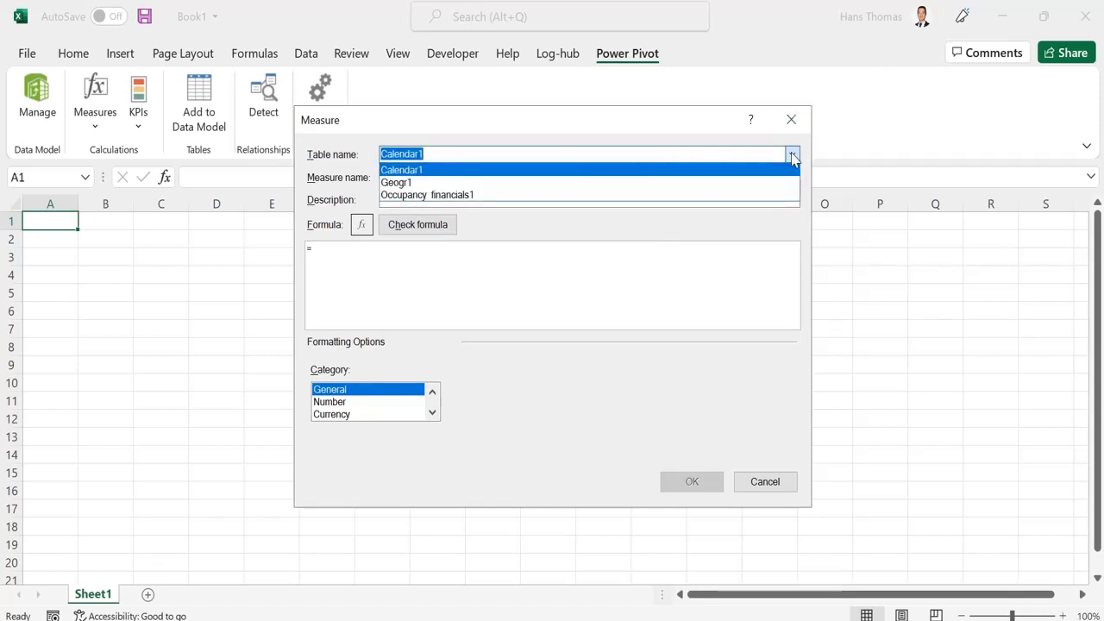
left_click(791, 156)
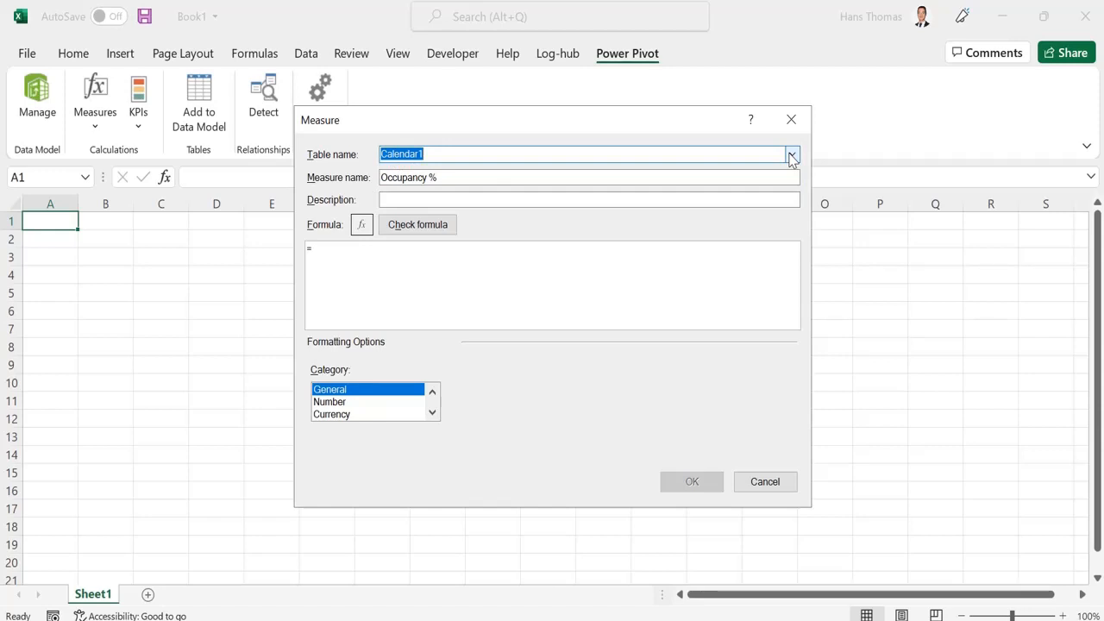
left_click(792, 156)
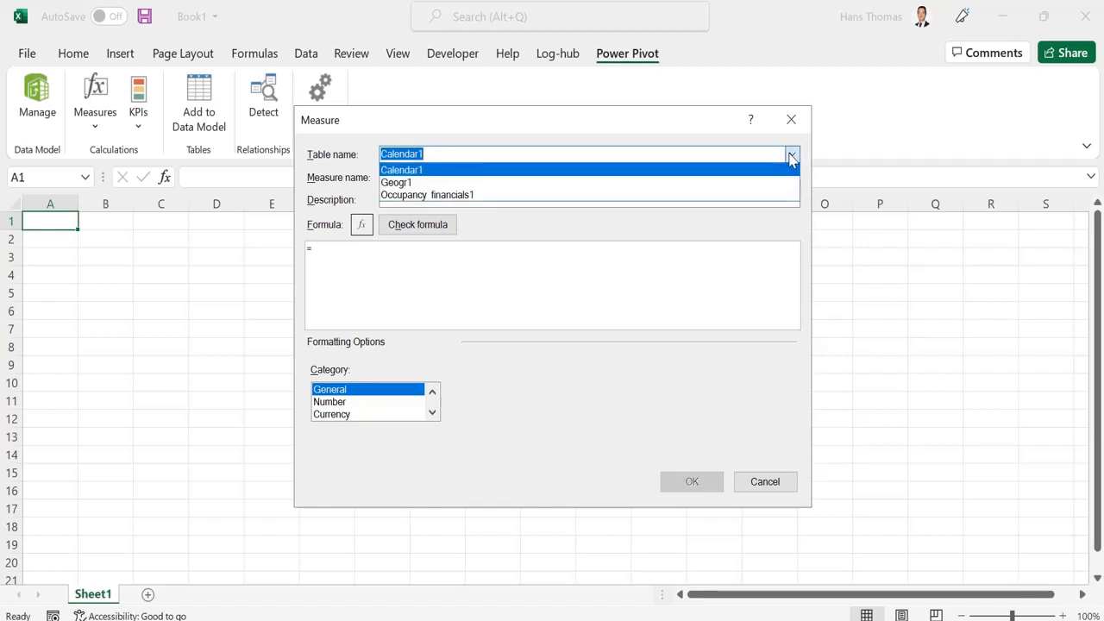
left_click(470, 196)
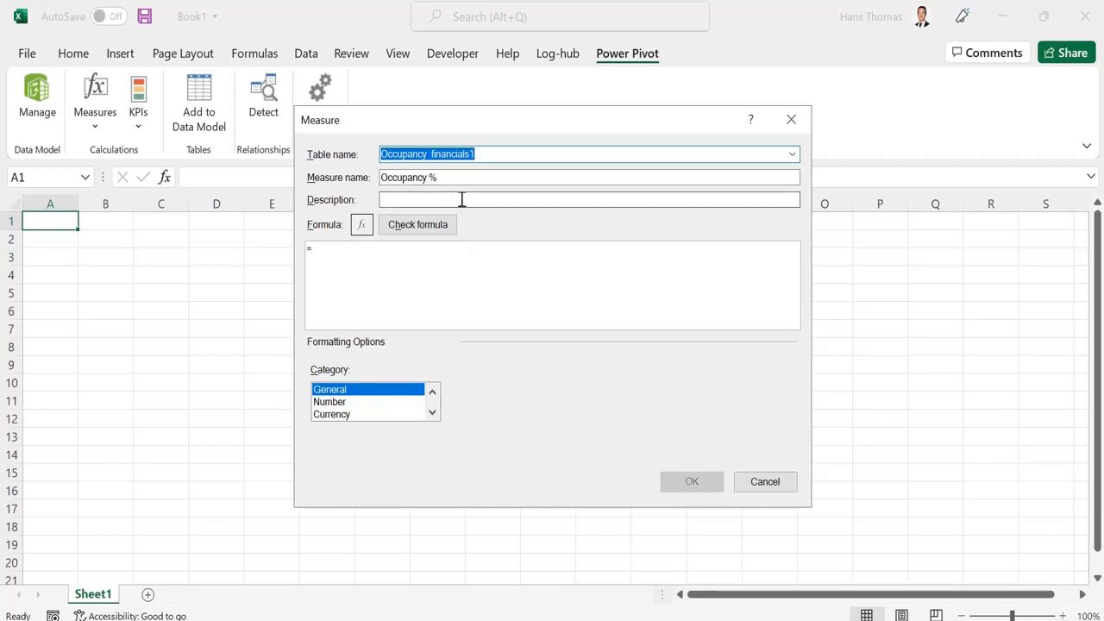
left_click(488, 257)
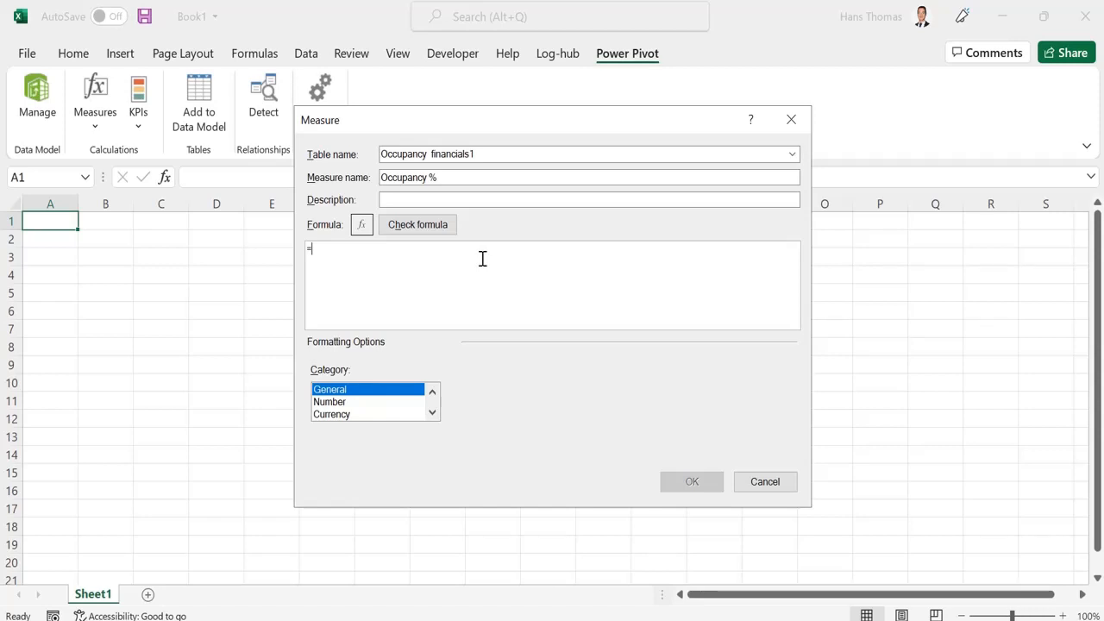
type("aver")
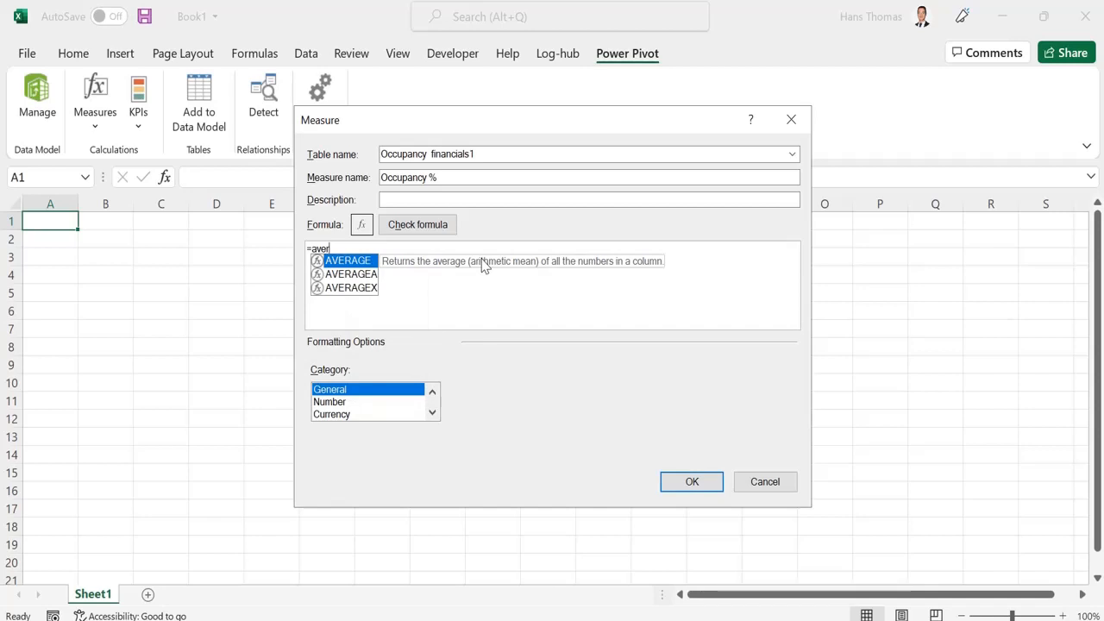
left_click(358, 265)
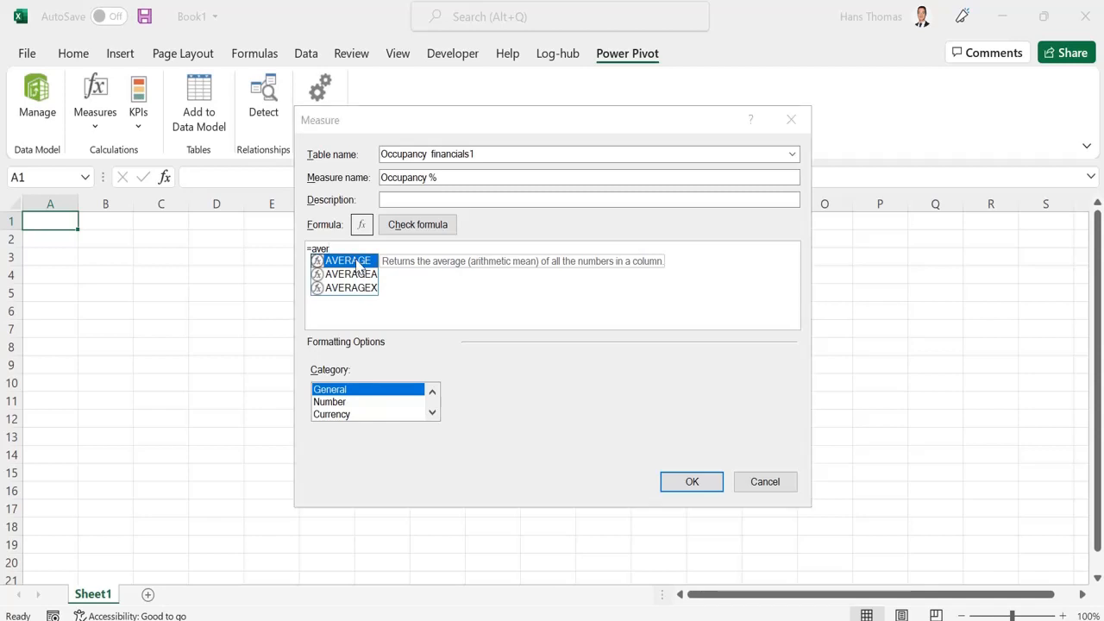
double_click(359, 267)
key("BackSpace")
key("BackSpace")
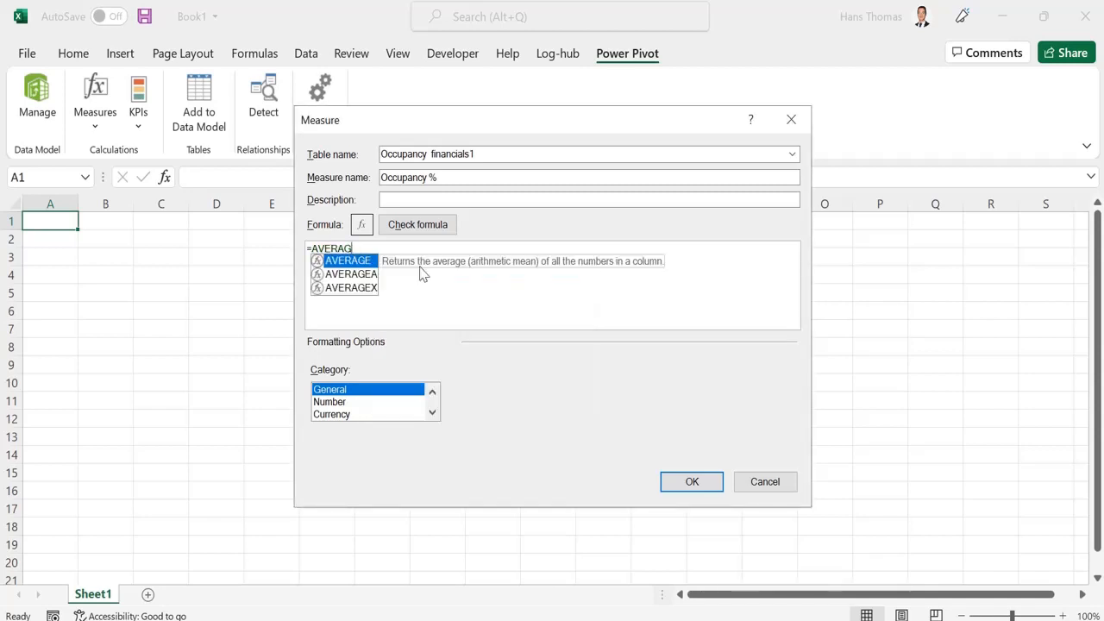
key("BackSpace")
key("BackSpace")
key("BackSpace")
key("BackSpace")
key("BackSpace")
key("BackSpace")
- Begin the measure formula with AVERAGE of the 'Occupancy financials1'[Rooms occupied] column
type("a")
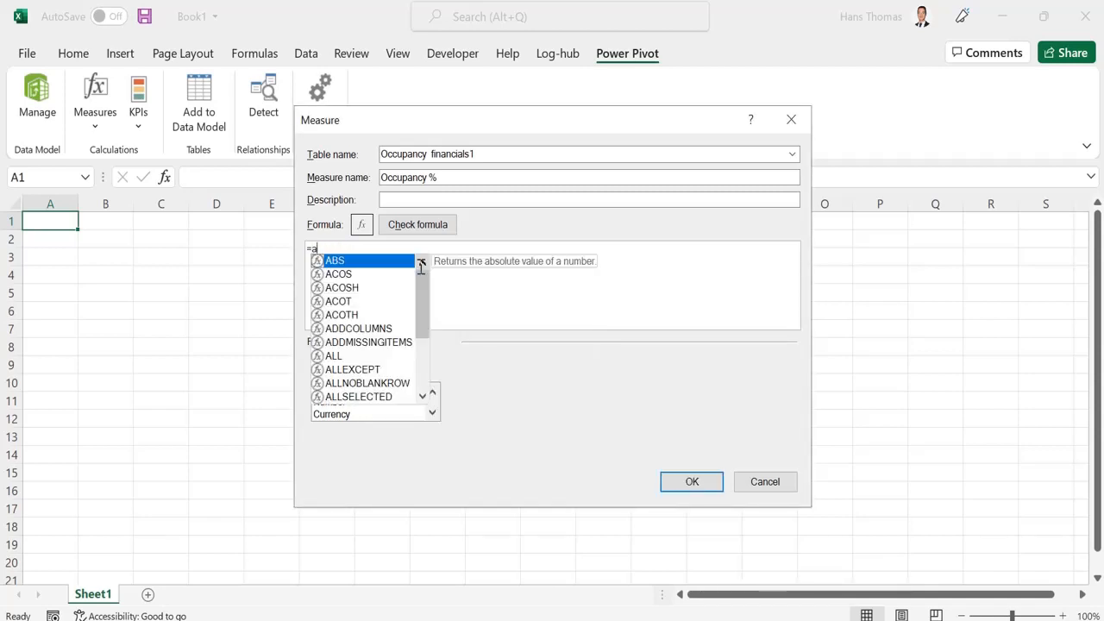
type("v")
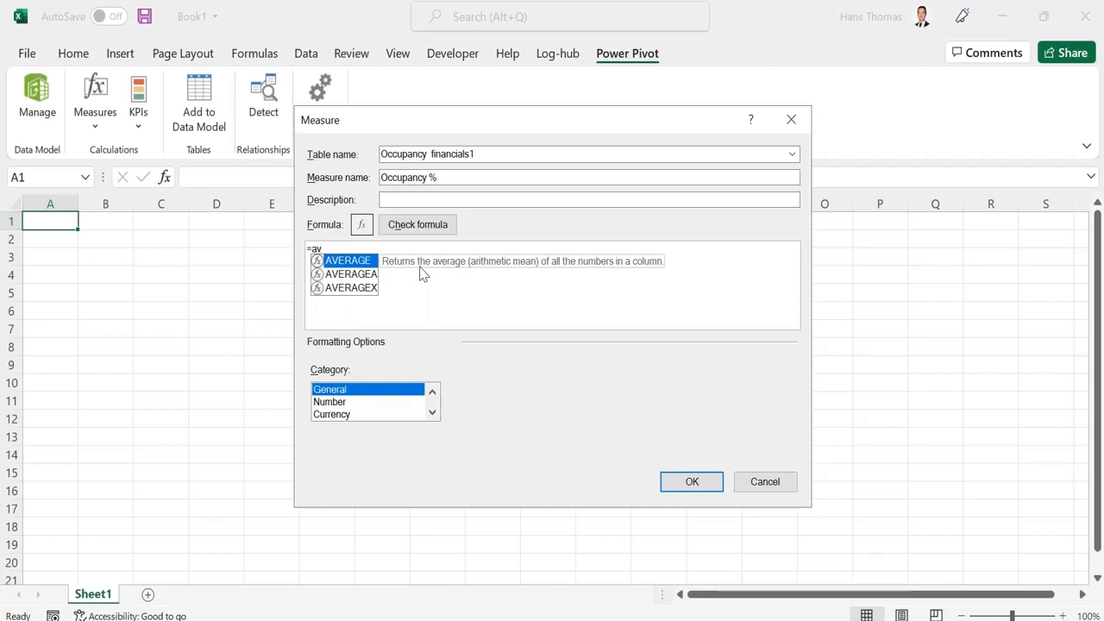
key("Down")
key("Down")
key("Up")
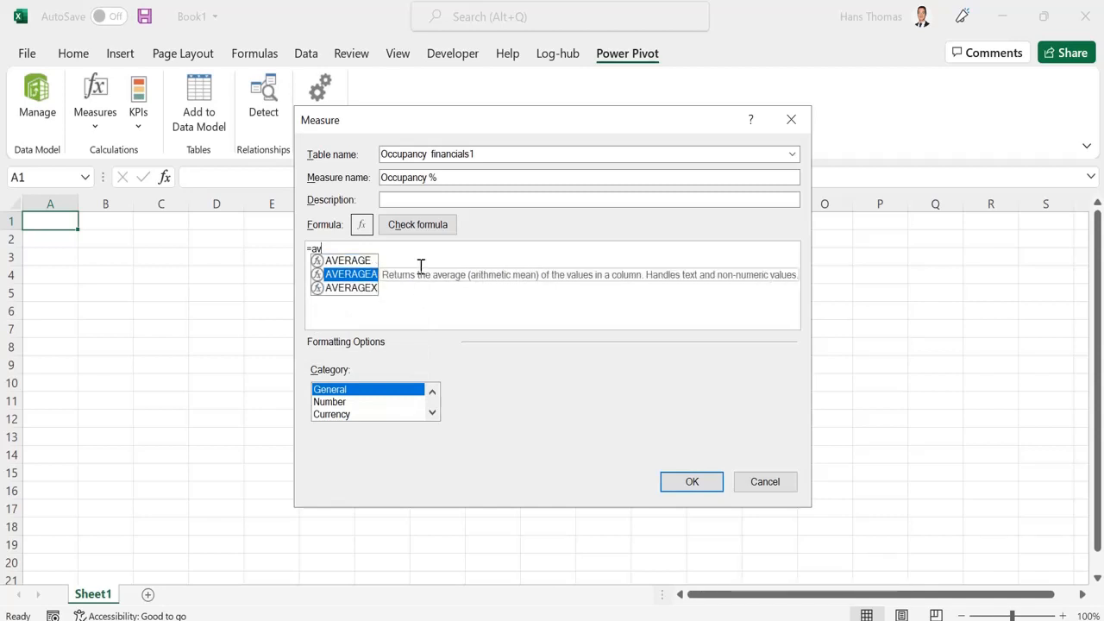
key("Up")
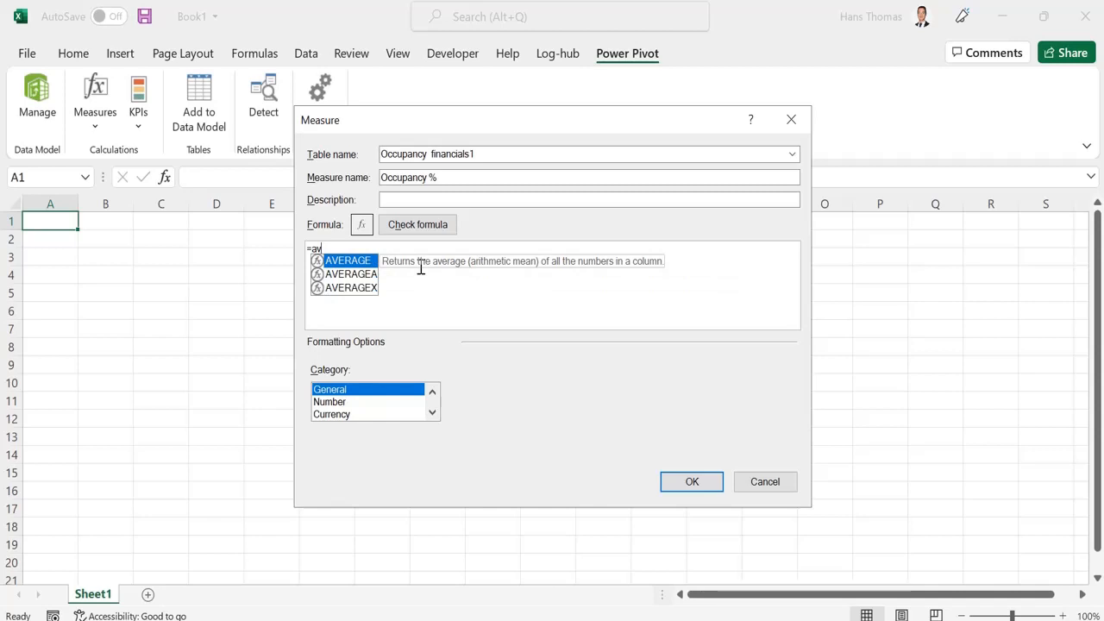
key("Tab")
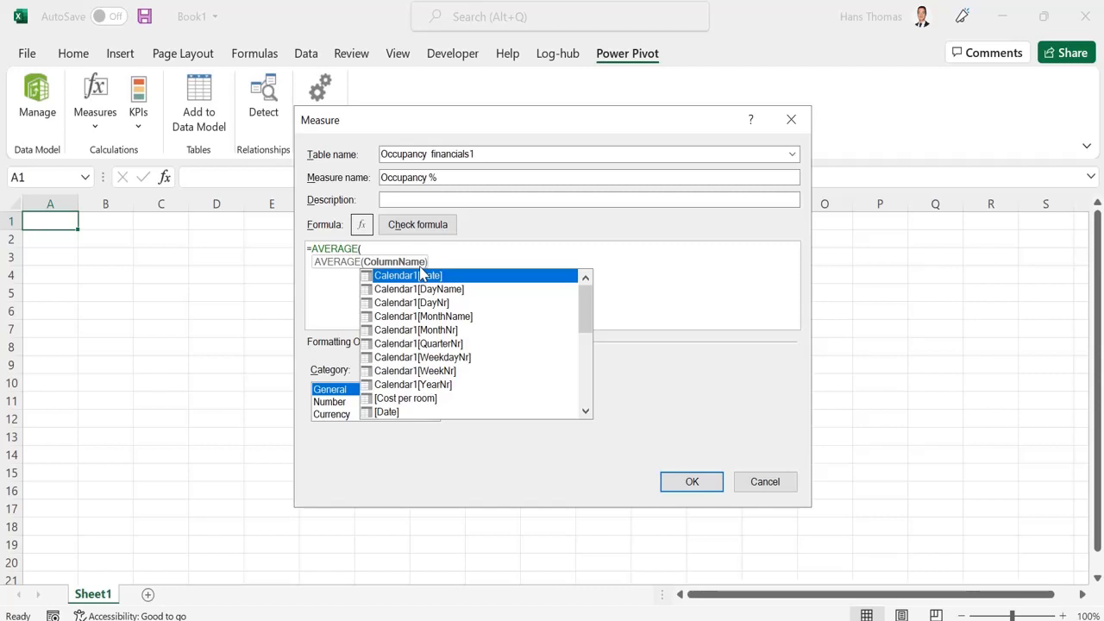
type("room")
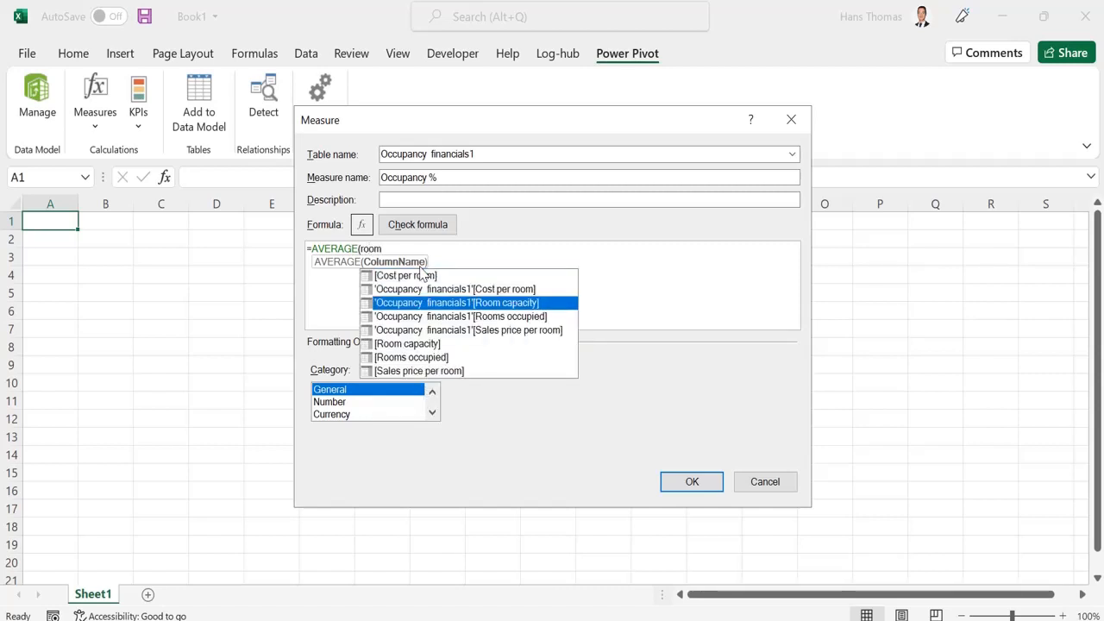
key("Up")
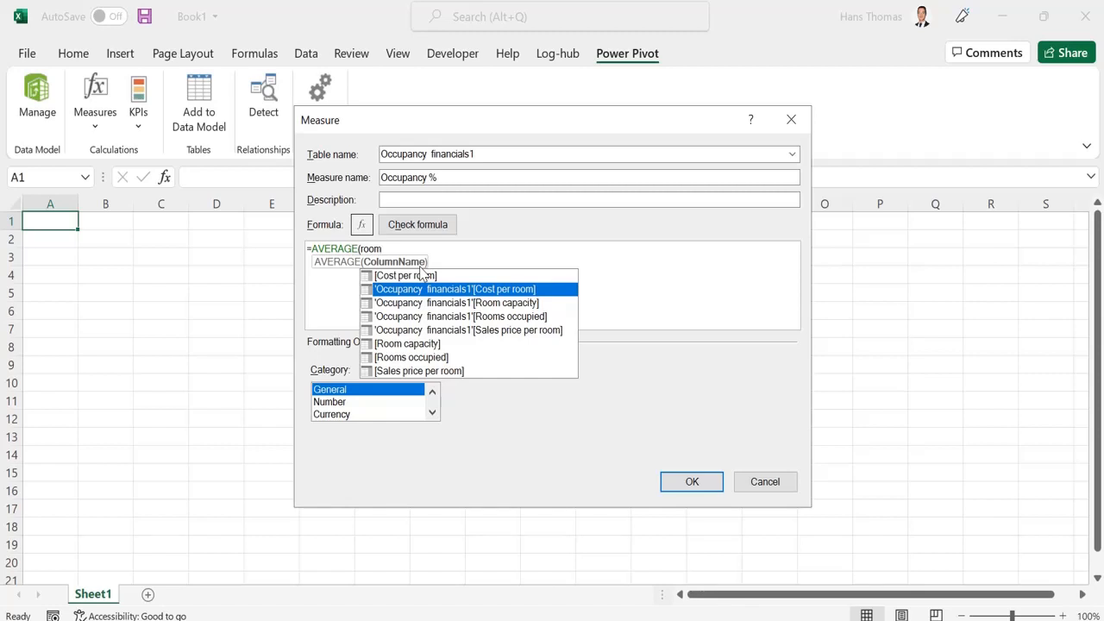
key("Down")
key("Down")
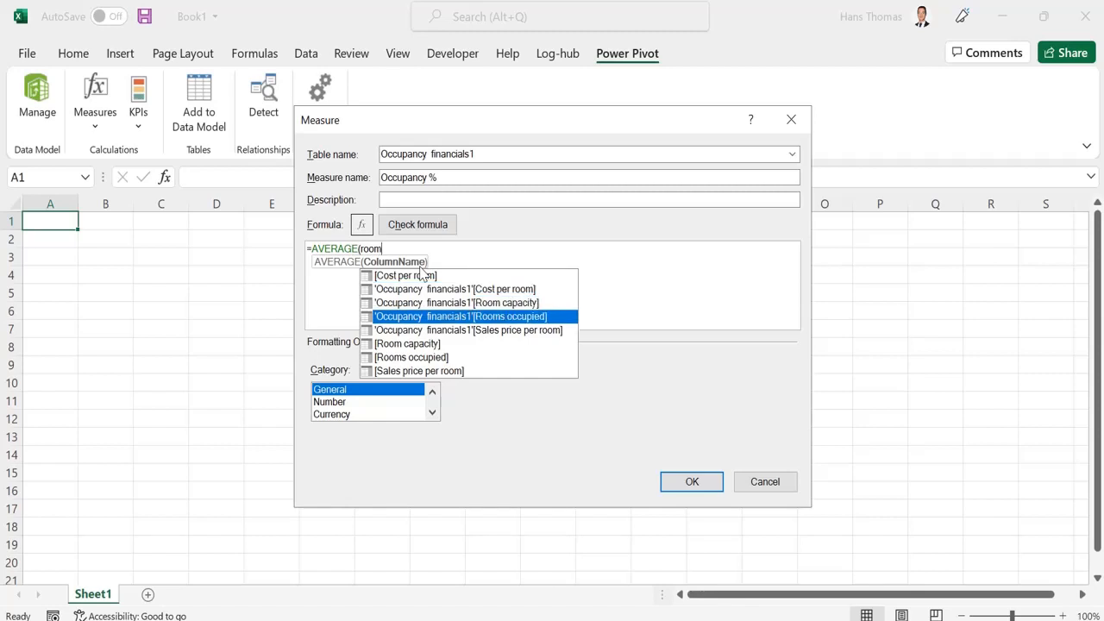
key("Up")
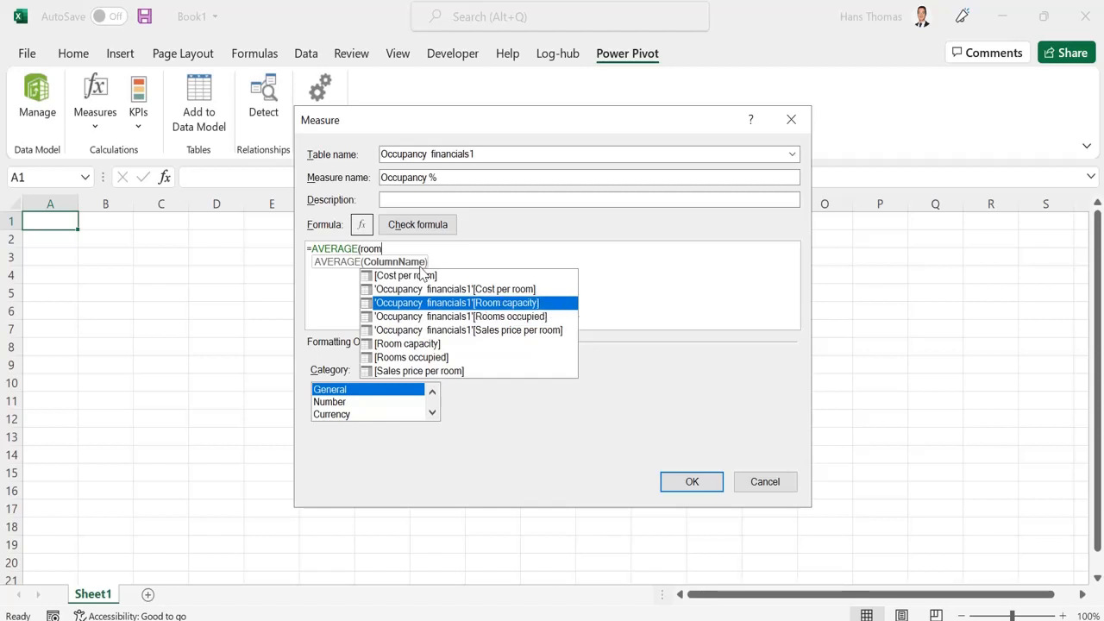
key("Down")
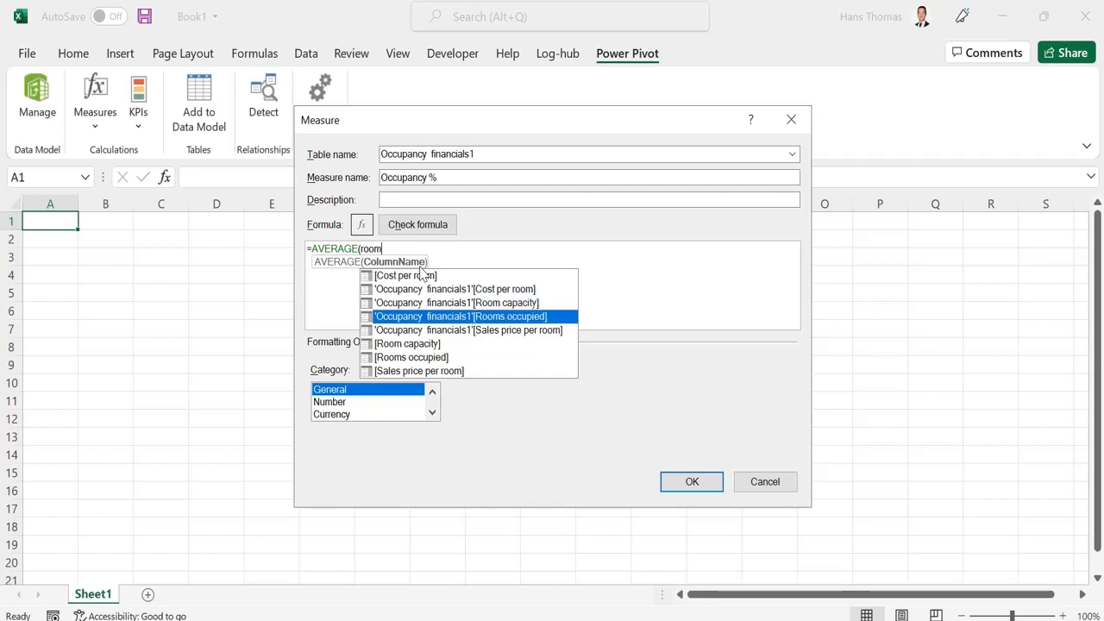
key("Tab")
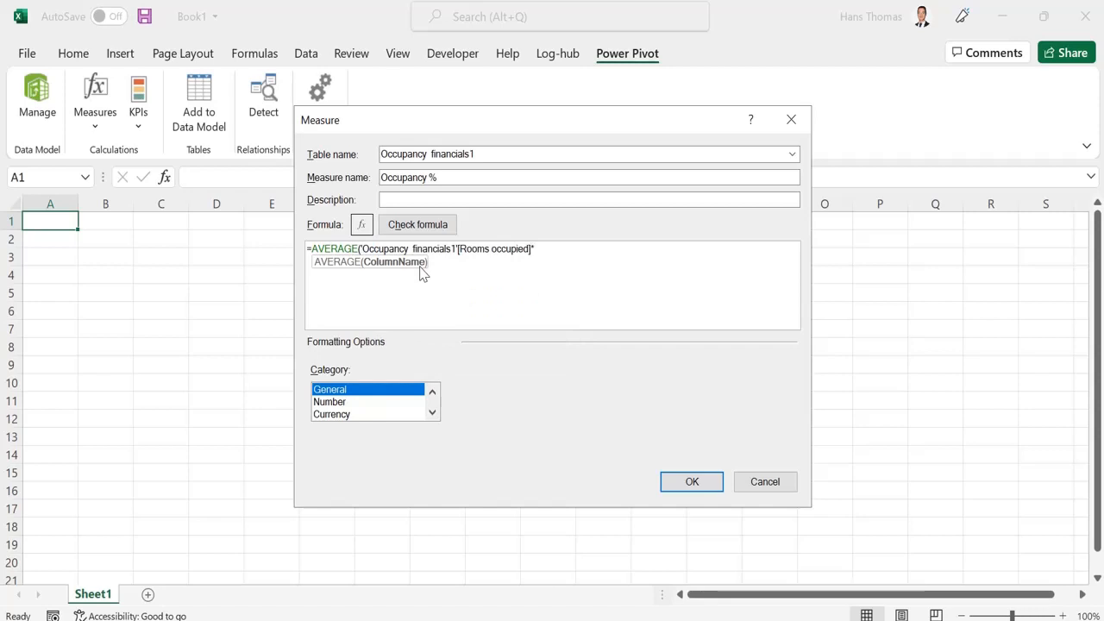
- Multiply in the formula by the average of the 'Occupancy financials1'[Room capacity] column
type("*average(")
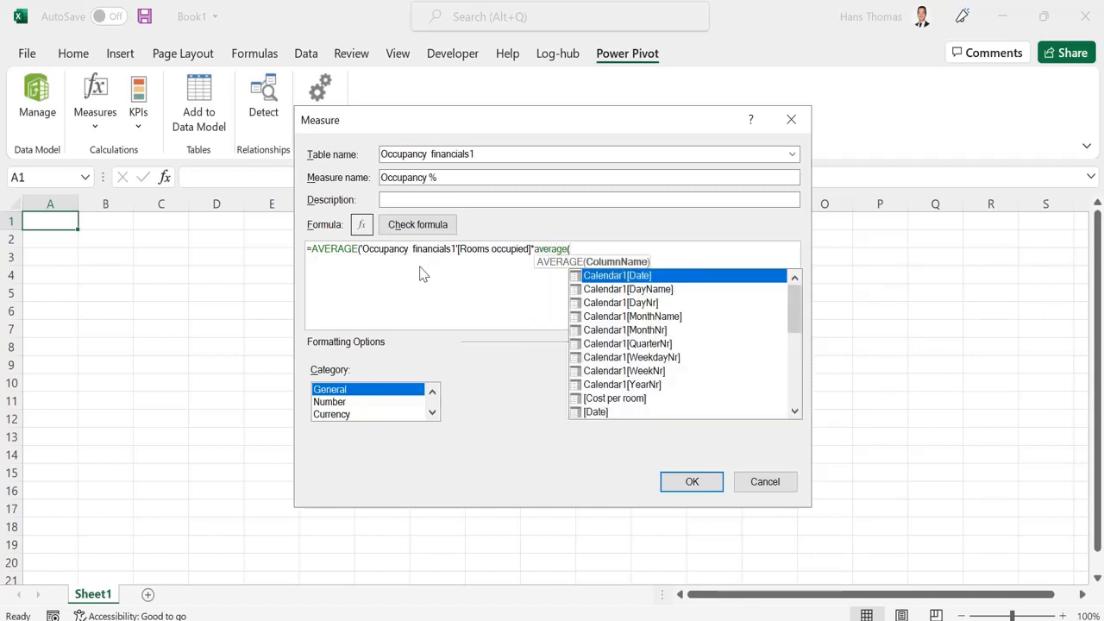
type("capa")
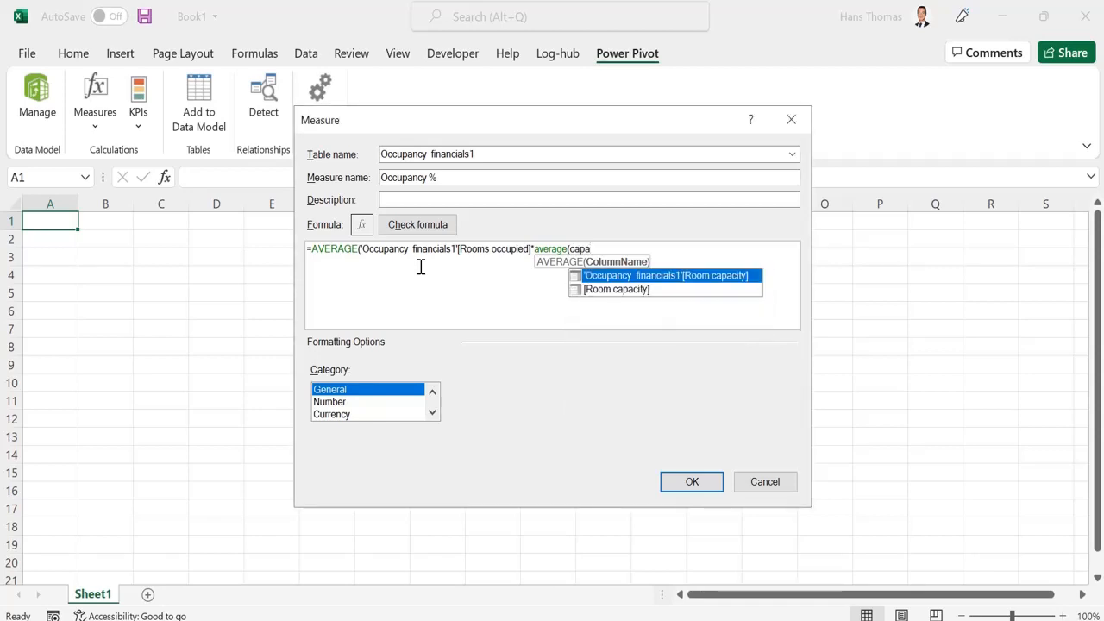
key("Tab")
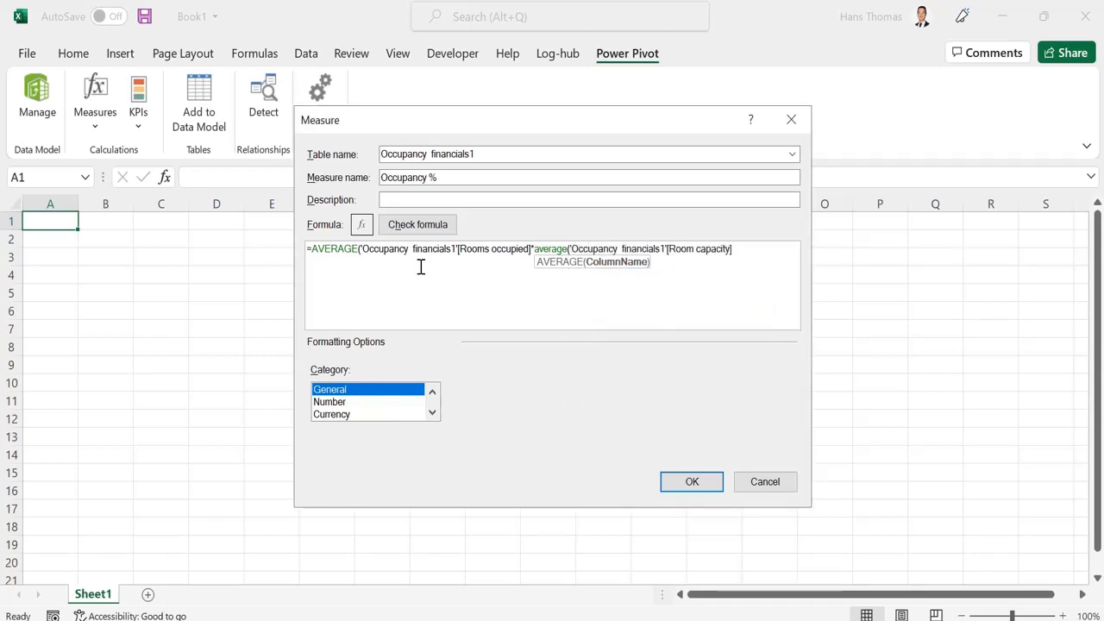
type(")")
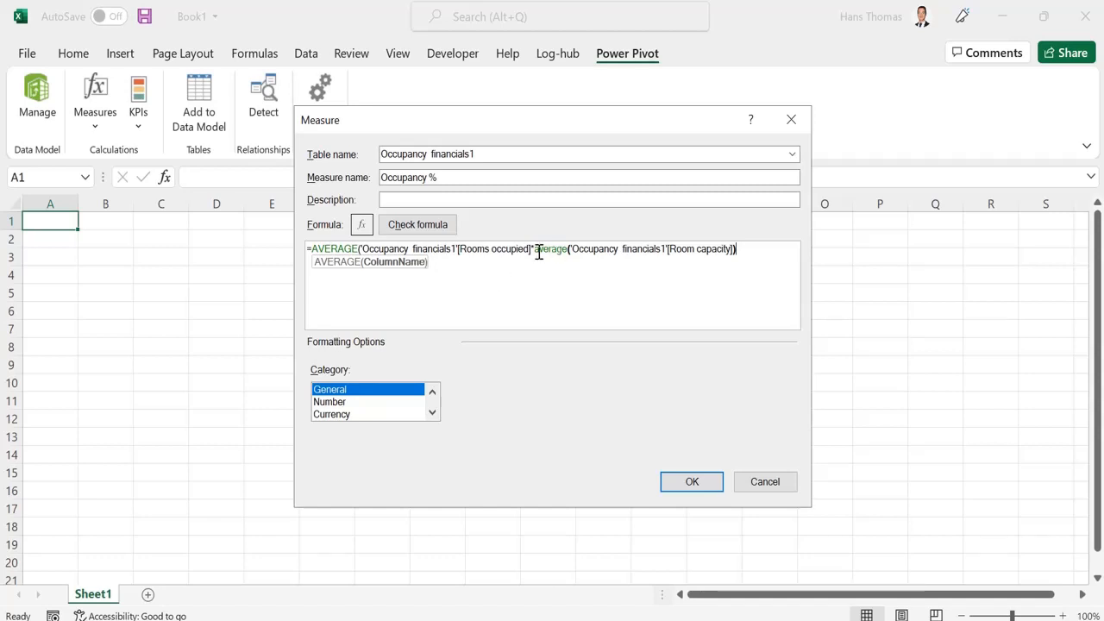
- Insert the missing closing parenthesis of the first AVERAGE function, directly after [Rooms occupied]
left_click(339, 251)
key("Right")
key("Right")
key("Right")
key("Right")
key("Left")
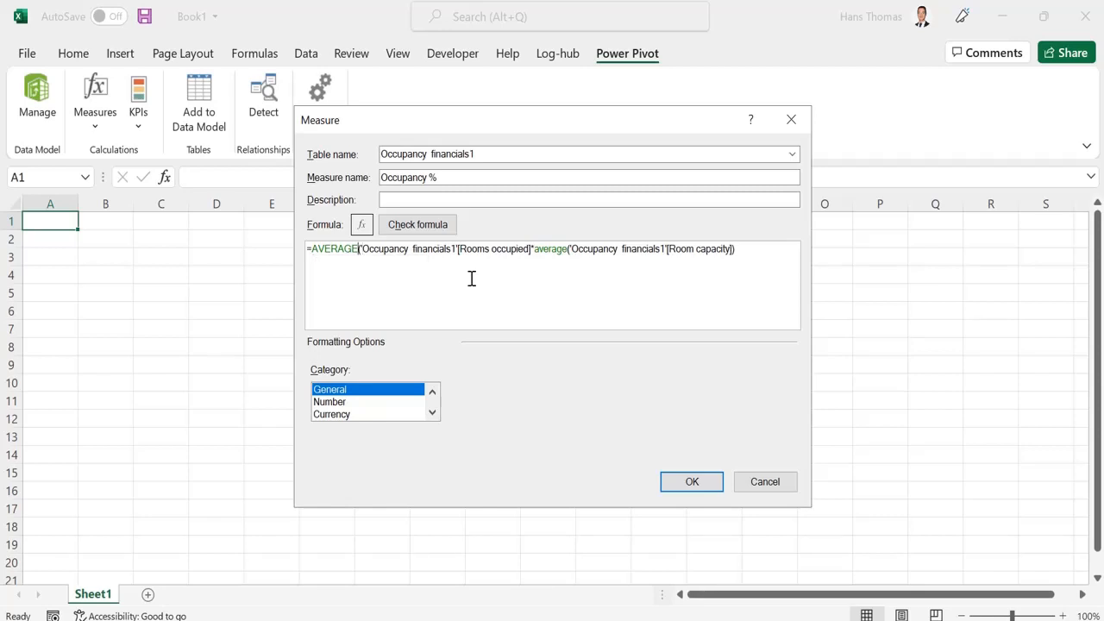
key("Right")
key("Left")
key("Right")
key("Right")
key("Right")
key("Right")
key("Right")
key("Right")
key("Right")
key("Right")
key("Right")
key("Right")
key("Right")
key("Right")
key("Right")
key("Right")
key("Right")
key("Right")
key("Right")
key("Right")
key("Right")
key("Right")
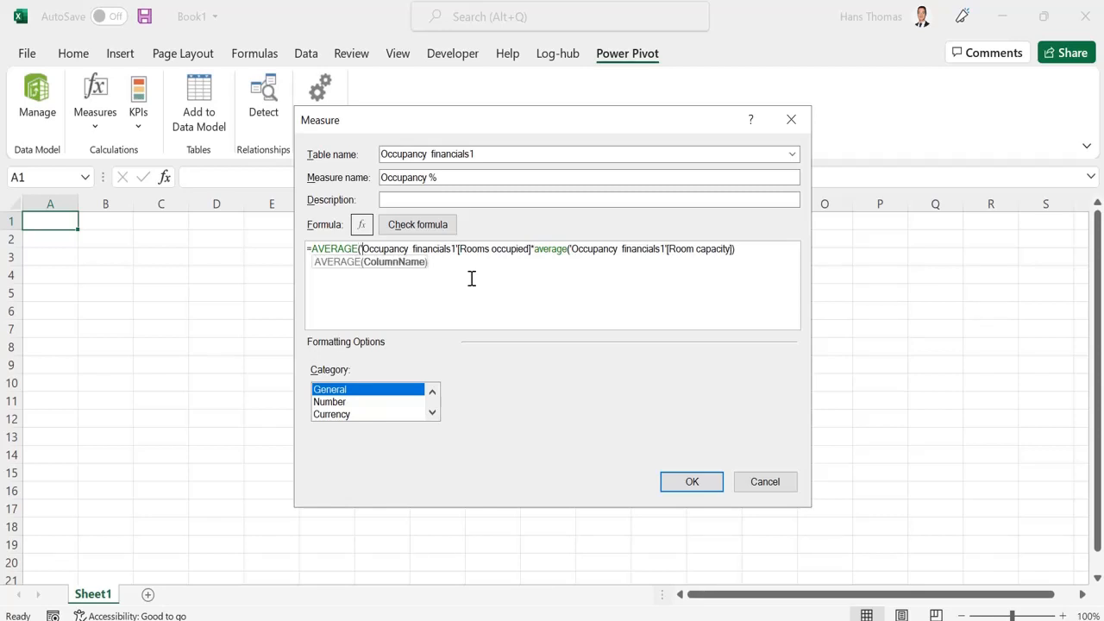
key("Right")
key("Right")
key("Right")
key("Right")
key("Right")
key("Right")
key("Right")
key("Right")
key("Right")
key("Right")
key("Right")
type(")")
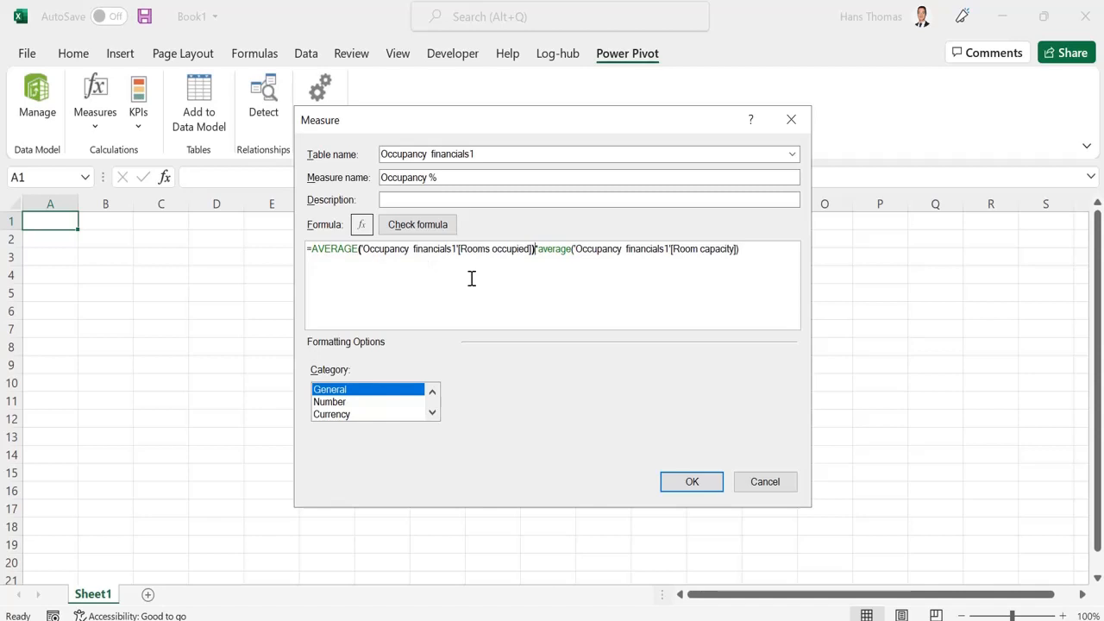
- Examine how the parentheses of the two AVERAGE functions pair up in the measure formula
key("Right")
key("Right")
key("Right")
key("Right")
key("Right")
key("Right")
key("Right")
key("Right")
key("Right")
key("Right")
key("Right")
key("Right")
key("Right")
key("Right")
key("Right")
key("Right")
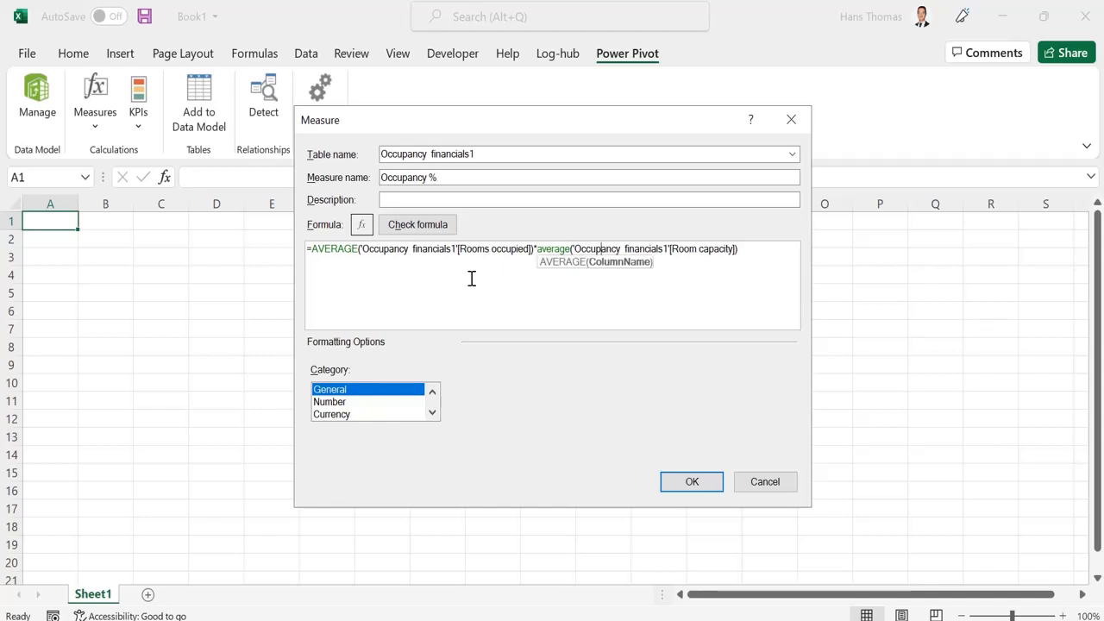
key("Left")
key("Left")
key("Left")
key("Left")
key("Left")
key("Left")
key("Left")
key("Left")
key("Left")
key("Left")
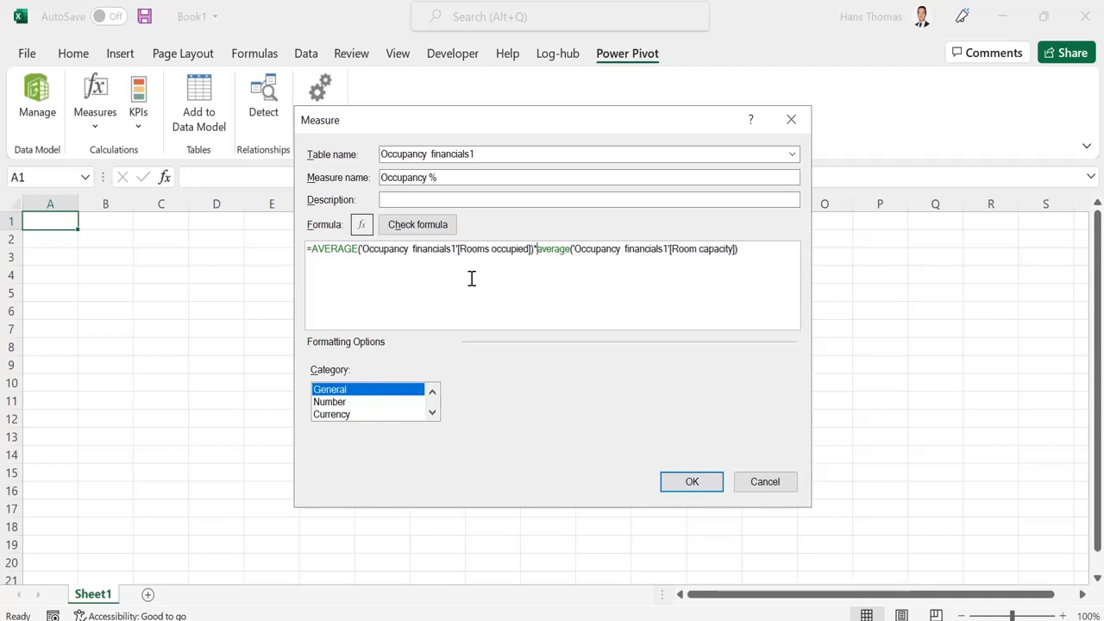
key("Left")
key("Left")
key("Left")
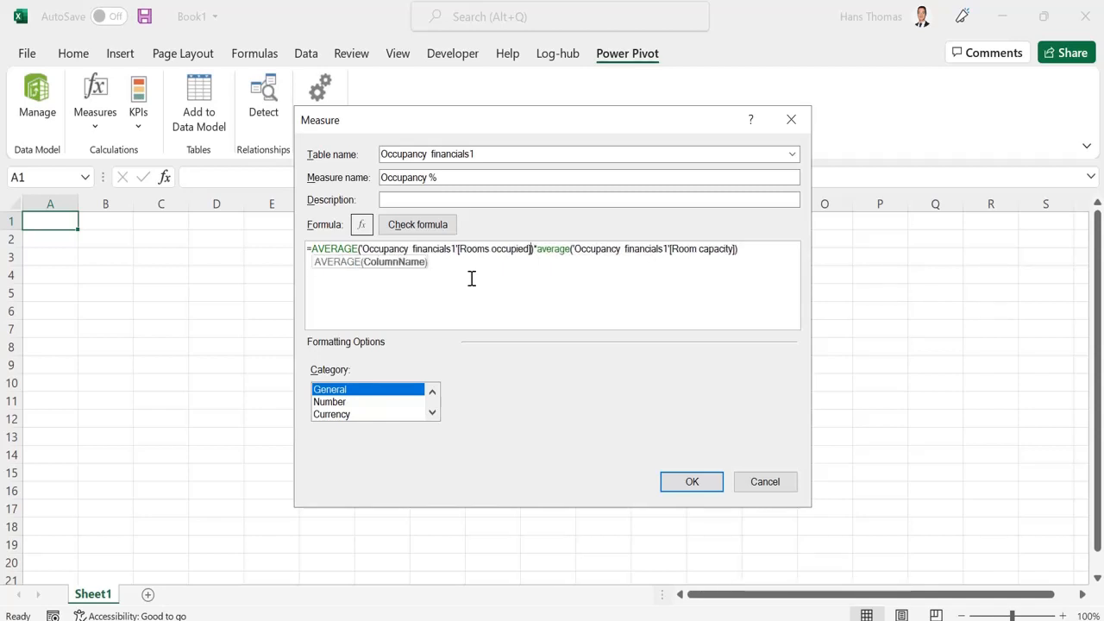
type(")")
key("Right")
key("Right")
key("Right")
key("Right")
key("Right")
key("Right")
key("Right")
key("Right")
key("Right")
key("Right")
key("Right")
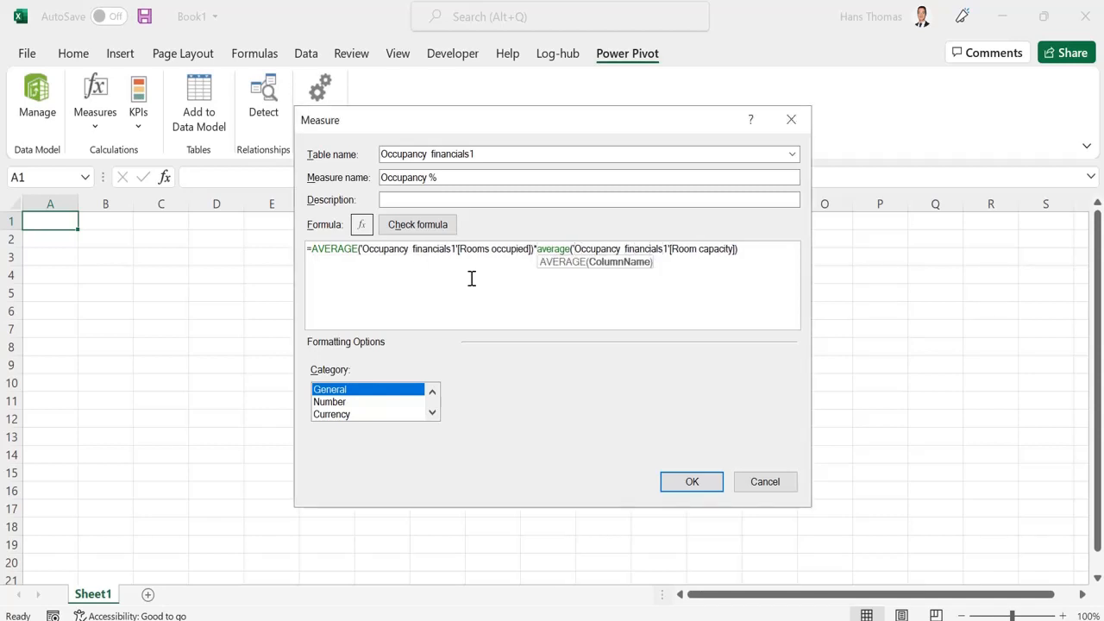
- Validate the Occupancy % formula for errors and save the measure with the General format
key("End")
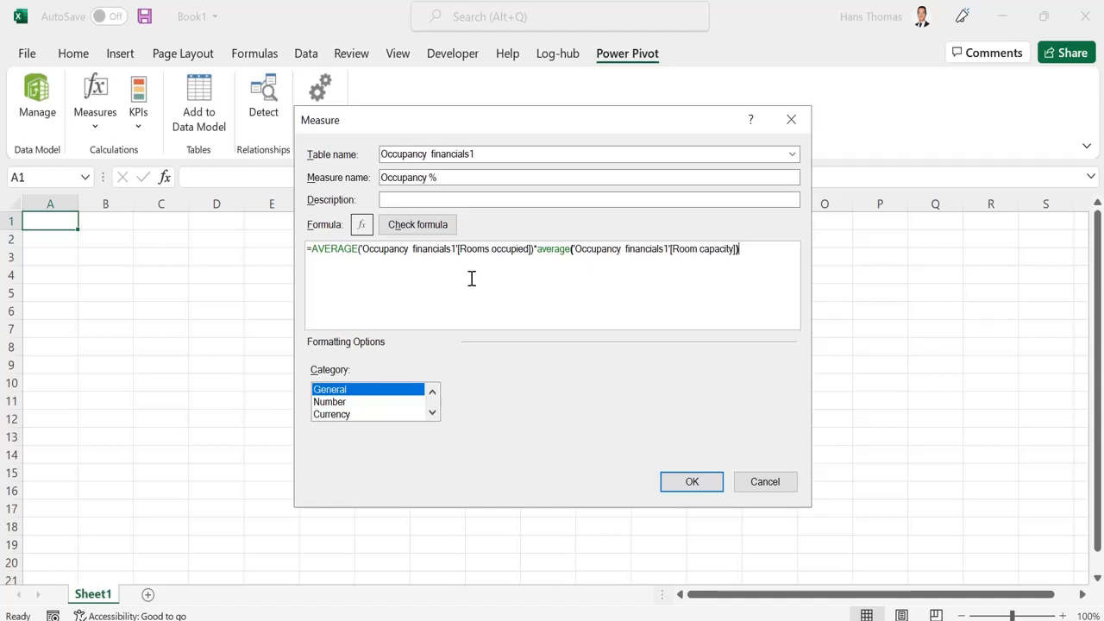
left_click(448, 231)
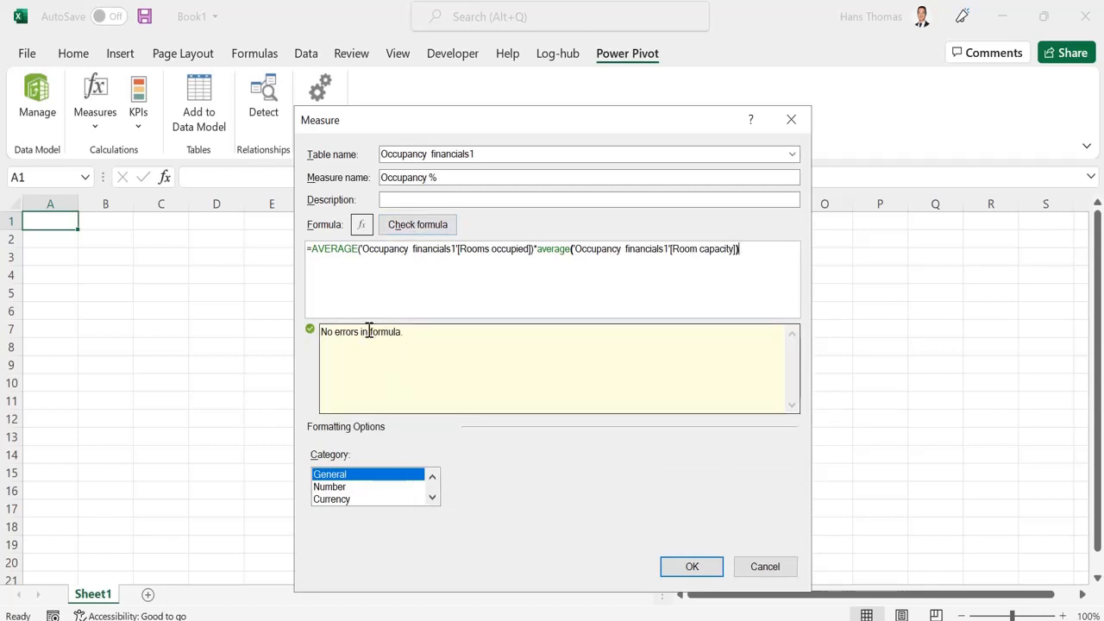
left_click(717, 567)
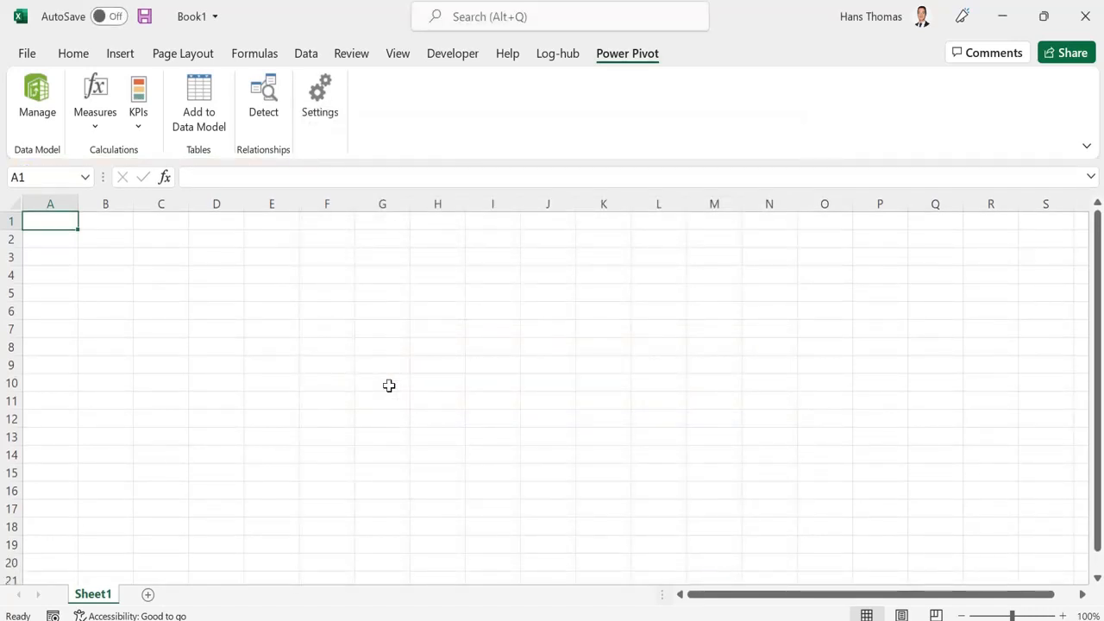
- Insert a PivotTable from the data model into the existing worksheet at Sheet1!$A$1
left_click(121, 55)
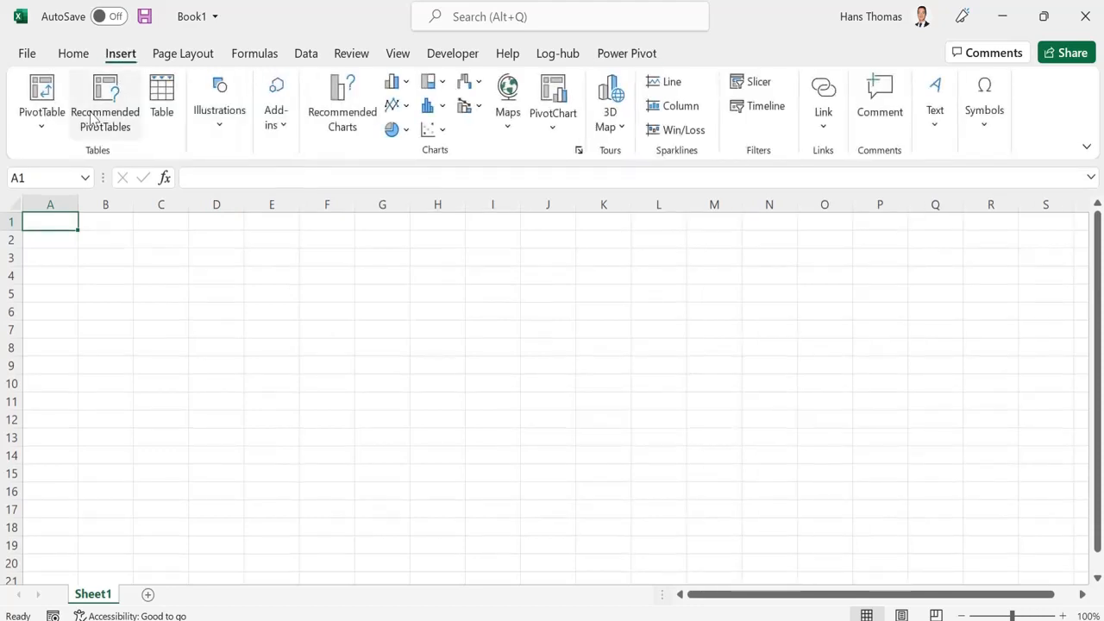
left_click(52, 134)
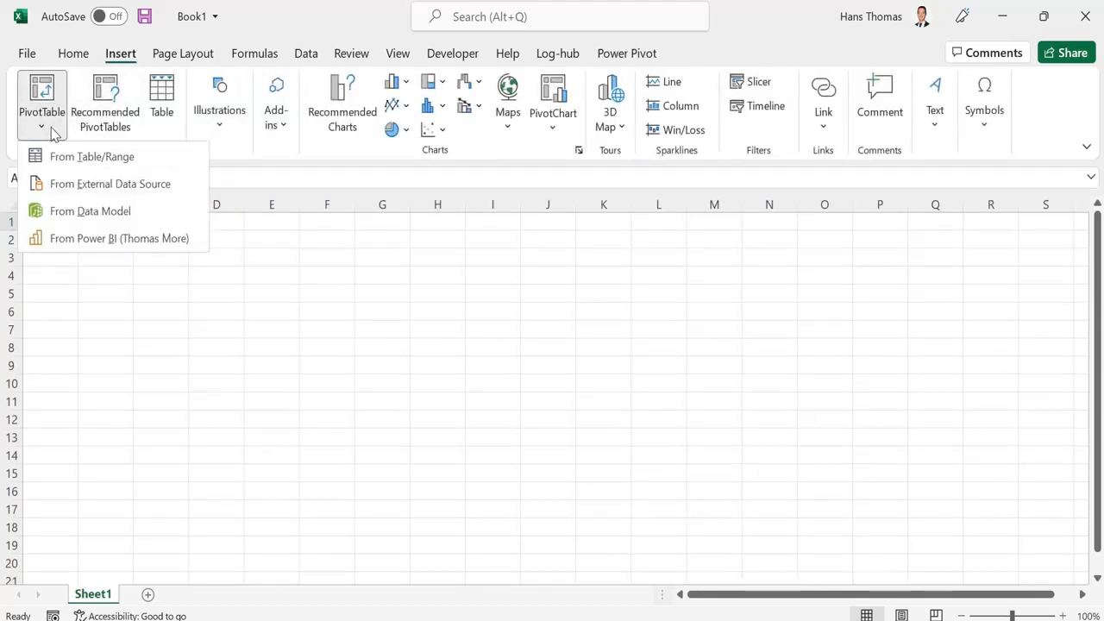
left_click(280, 330)
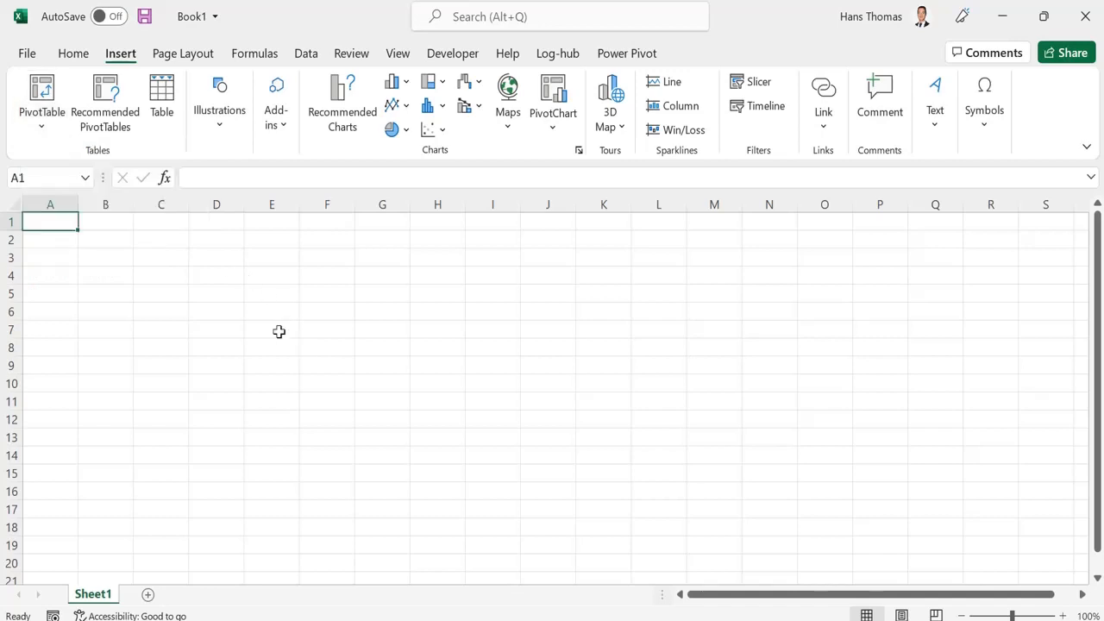
left_click(35, 127)
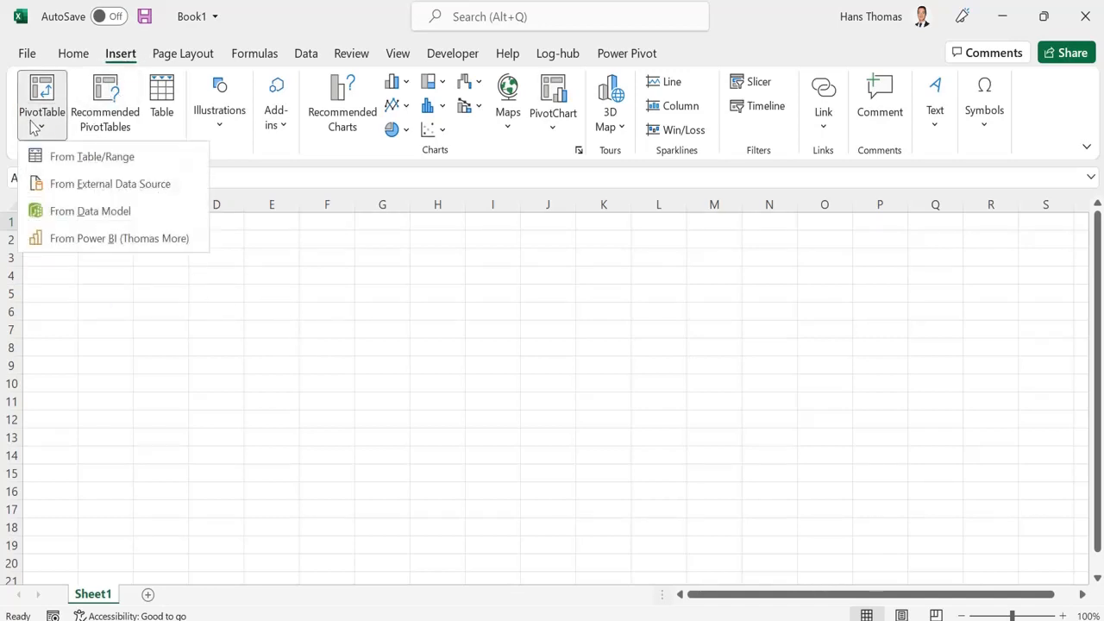
left_click(100, 218)
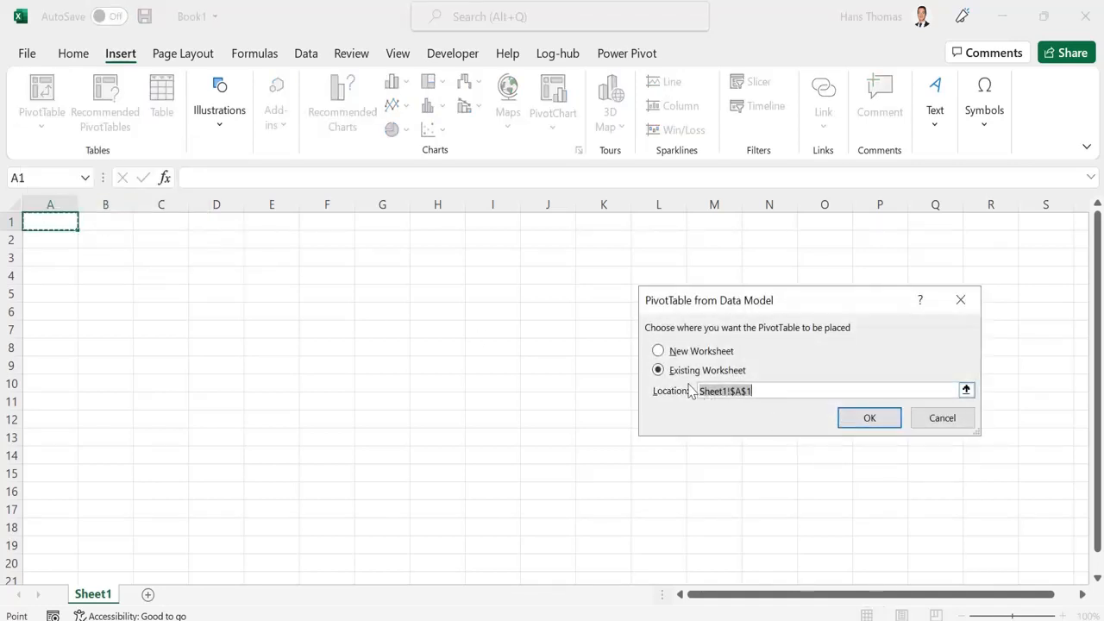
left_click(869, 418)
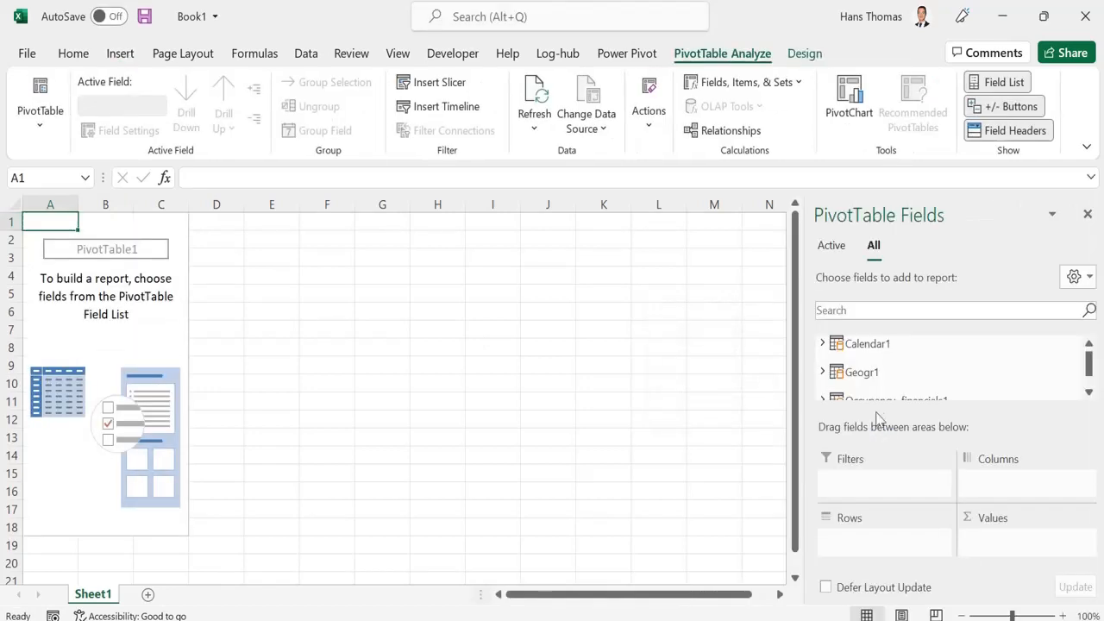
- Examine the Geogr1 table's Geography hierarchy and More Fields, and compare the active and complete PivotTable field lists
left_click(835, 371)
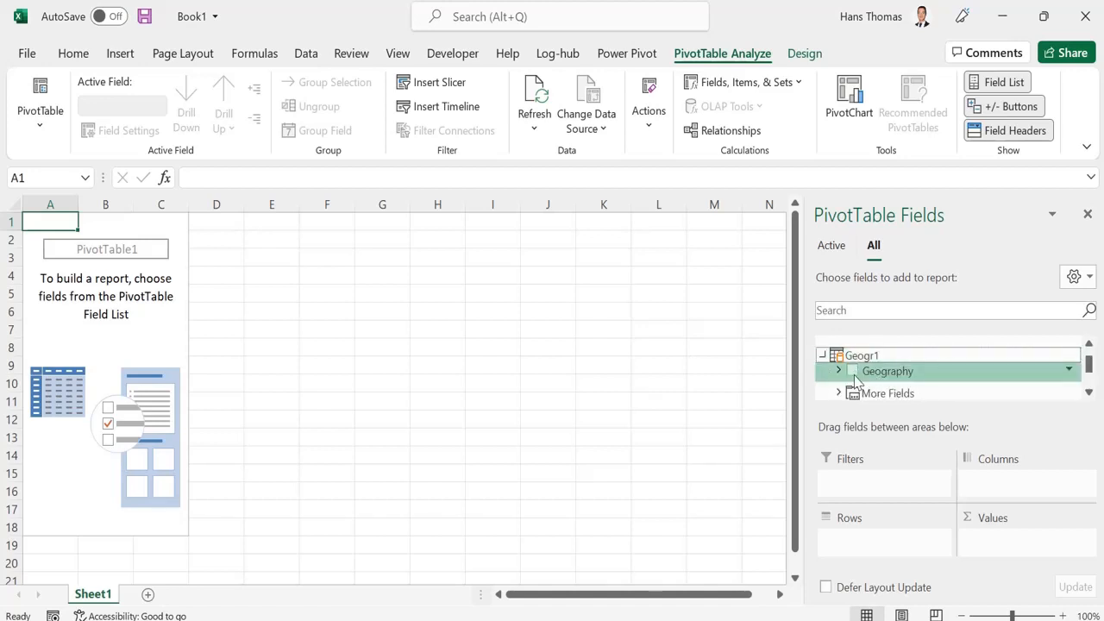
left_click(1088, 393)
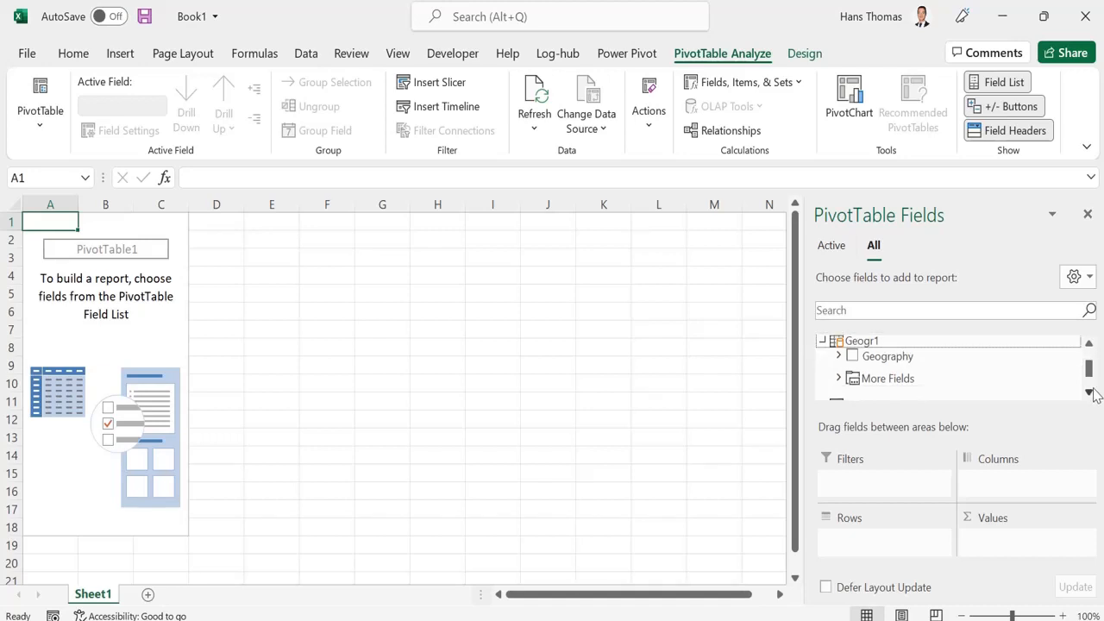
left_click(1089, 392)
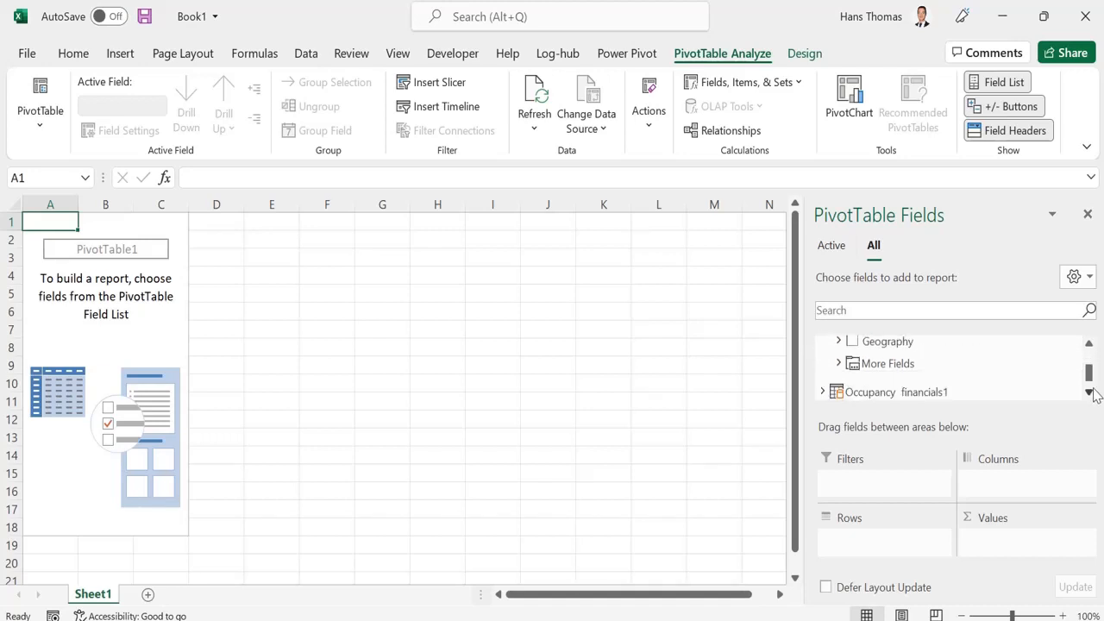
left_click(841, 364)
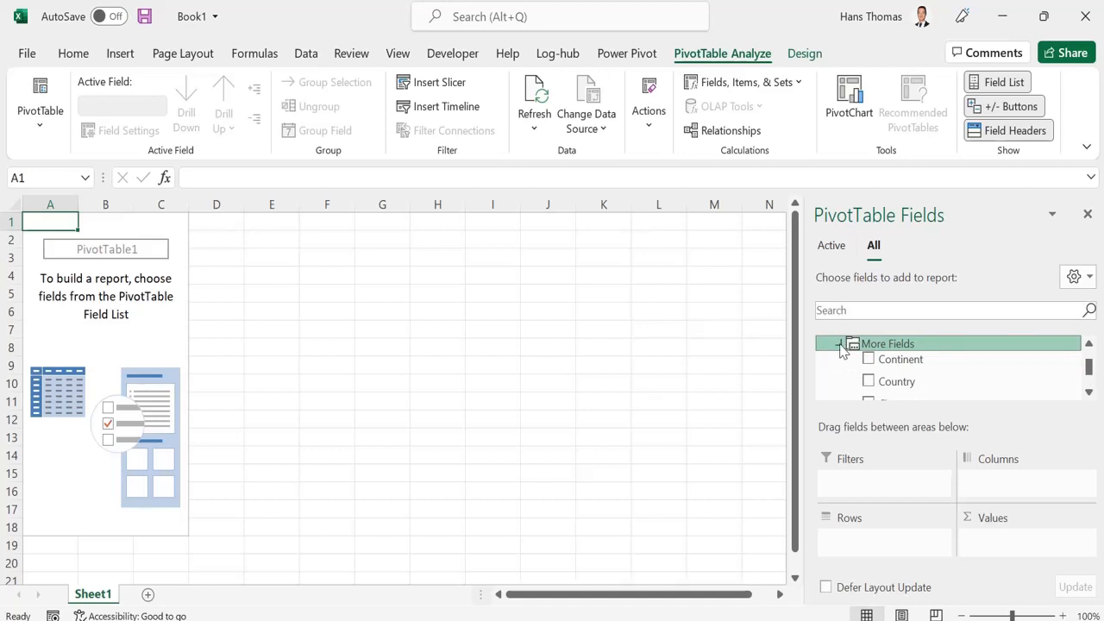
left_click(839, 344)
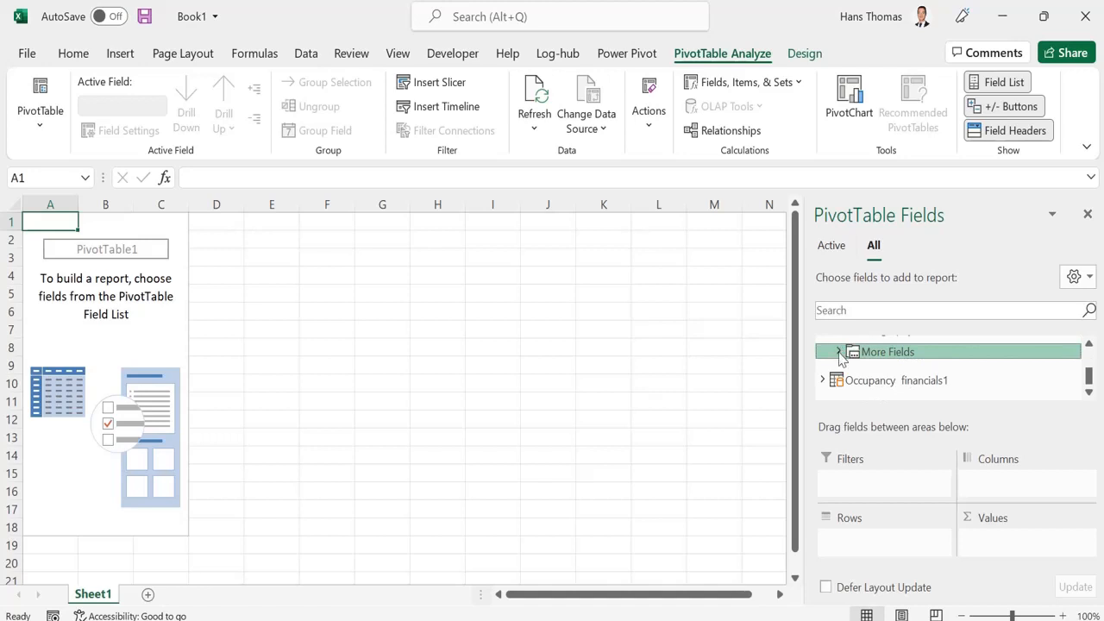
left_click(840, 347)
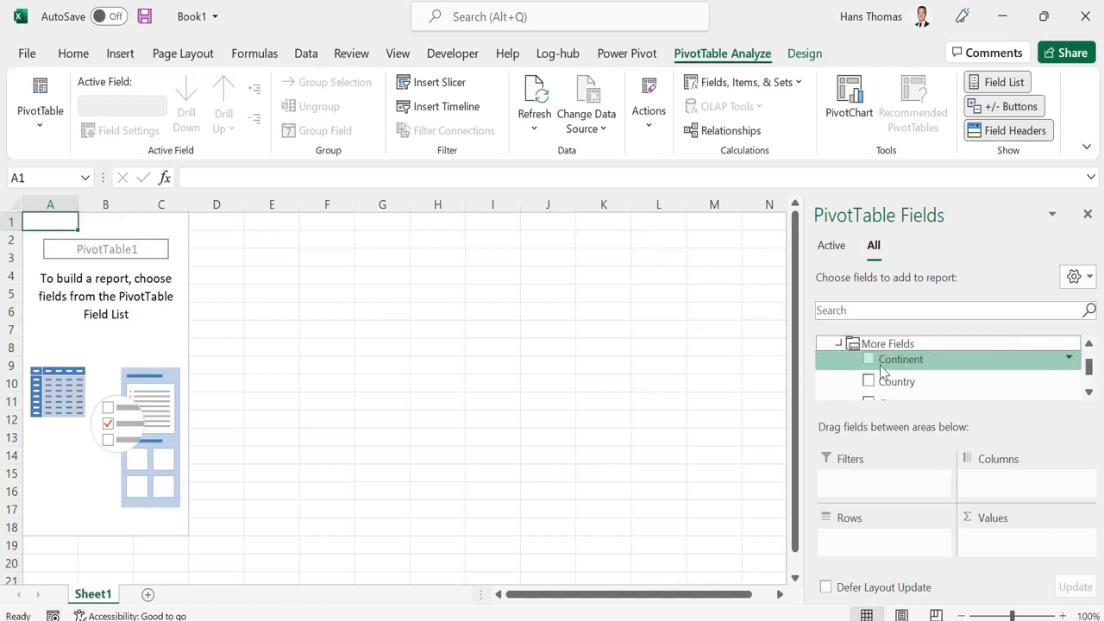
left_click(841, 251)
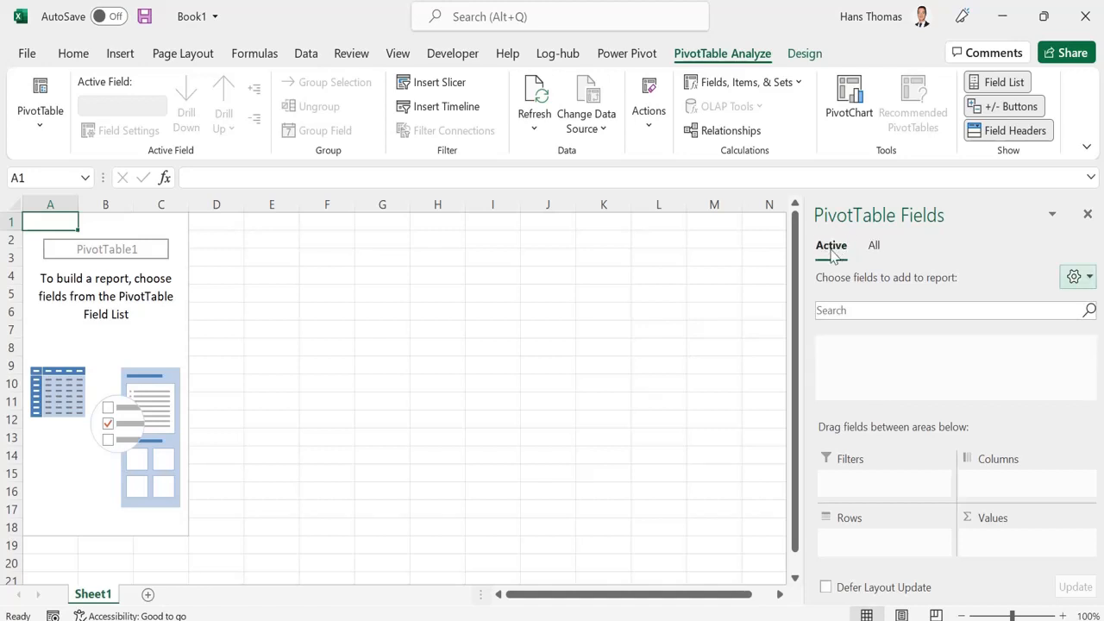
left_click(873, 247)
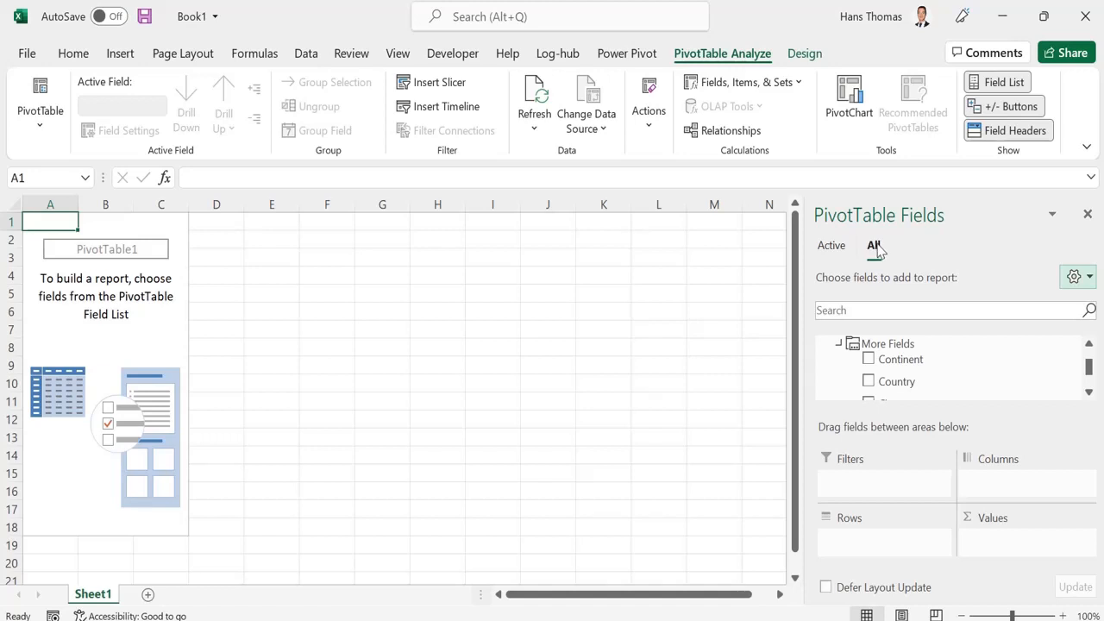
left_click(853, 247)
left_click(874, 248)
left_click(835, 249)
left_click(873, 250)
scroll(873, 370, "up", 2)
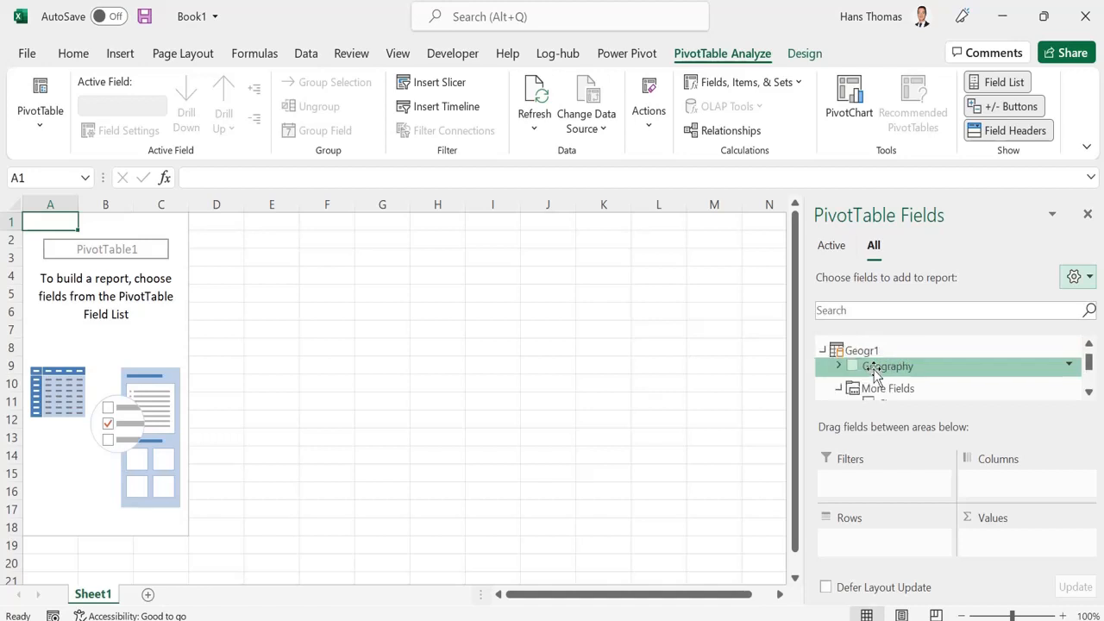
left_click_drag(869, 369, 713, 503)
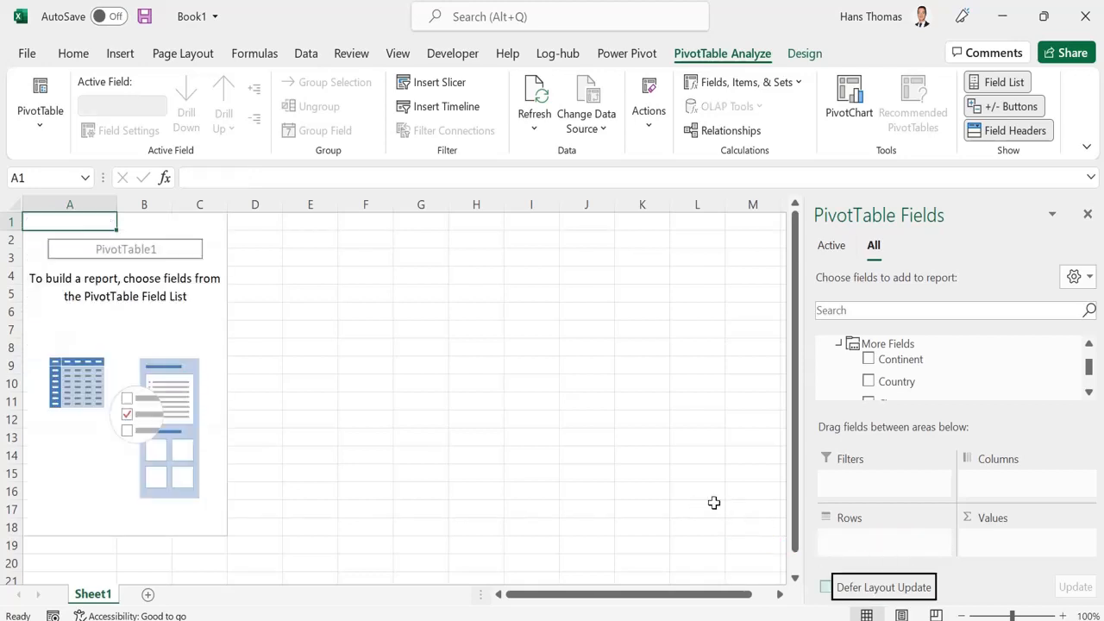
left_click_drag(1087, 362, 1087, 352)
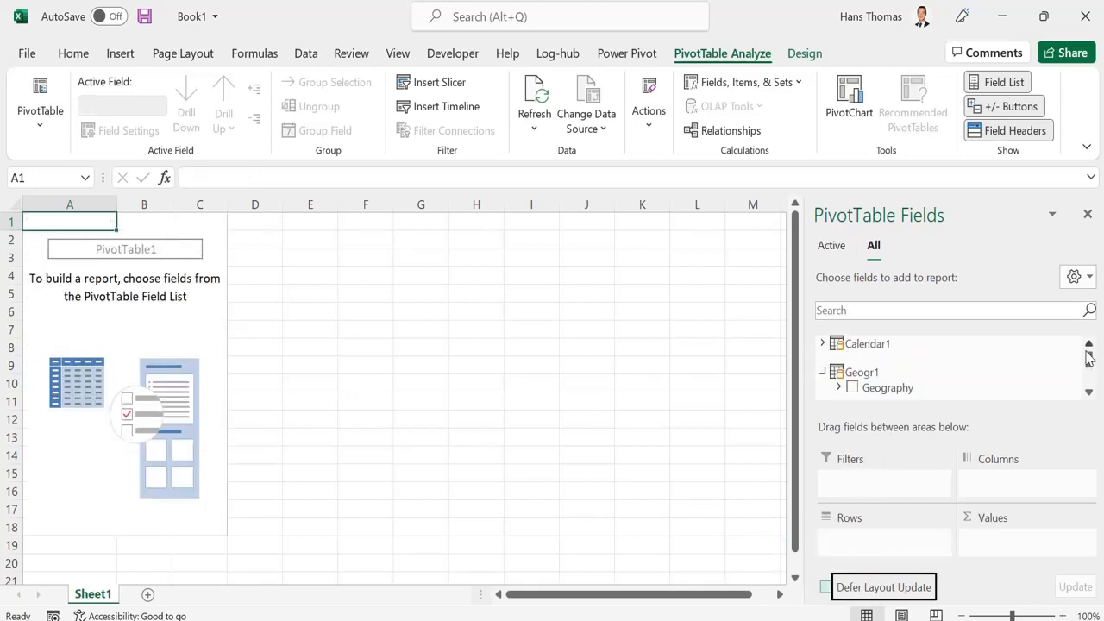
left_click(852, 389)
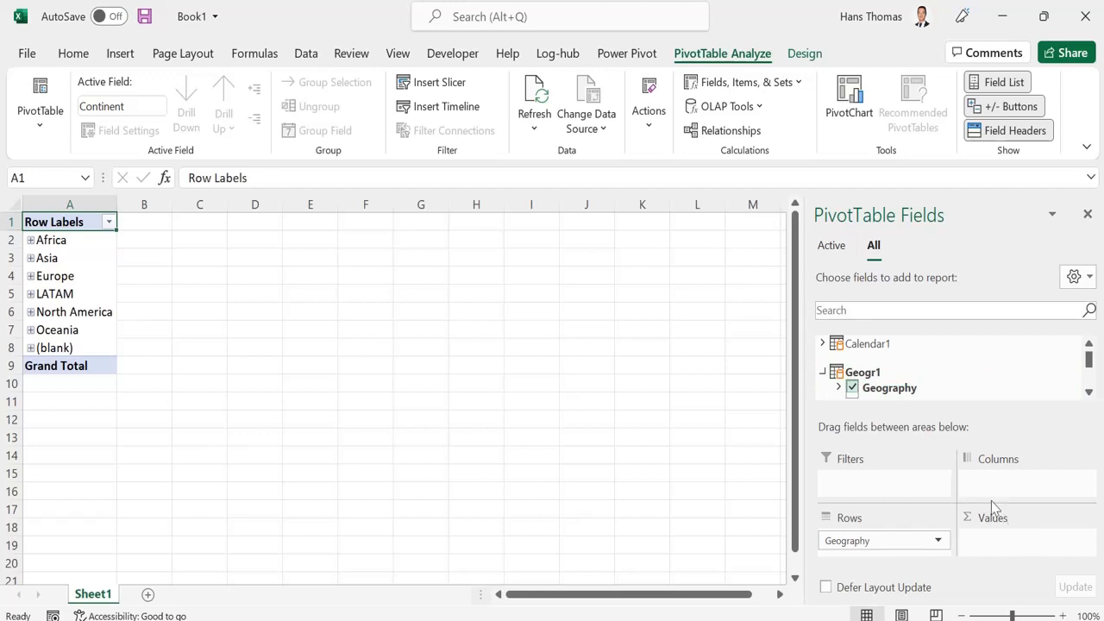
left_click(854, 388)
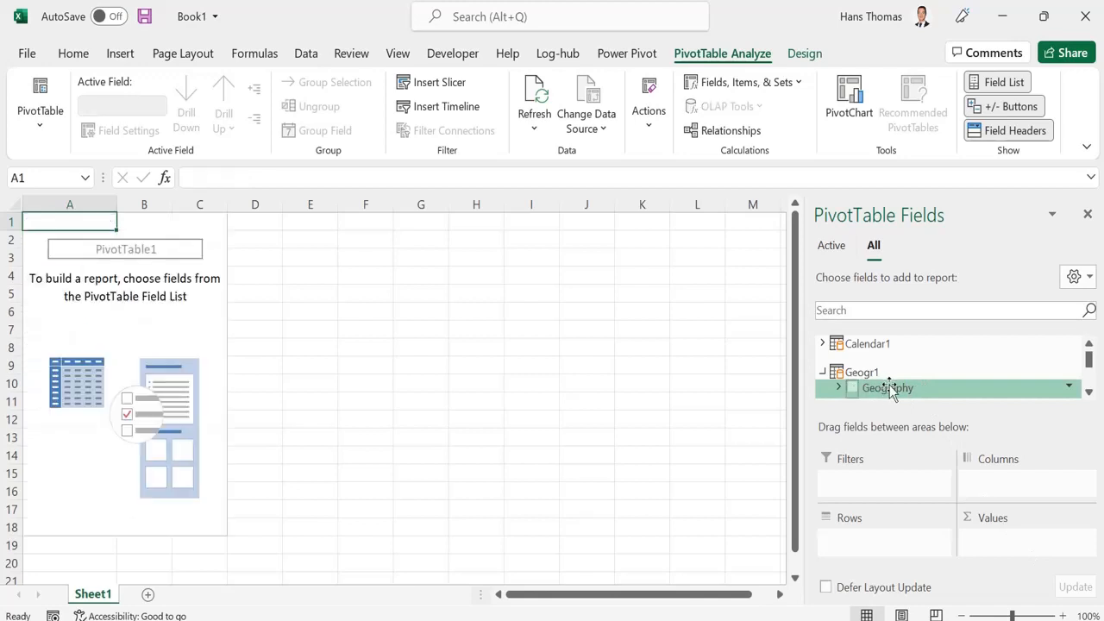
- Place the Geography hierarchy in the PivotTable rows and Rooms occupied from Occupancy financials1 in the values
left_click_drag(867, 392, 941, 559)
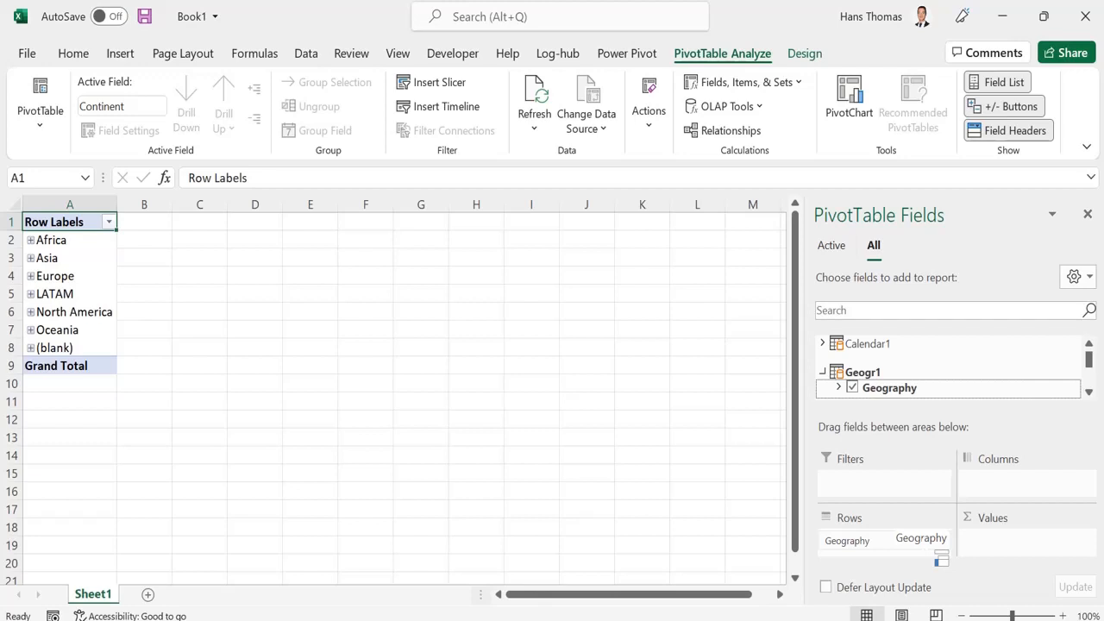
scroll(1032, 366, "down", 2)
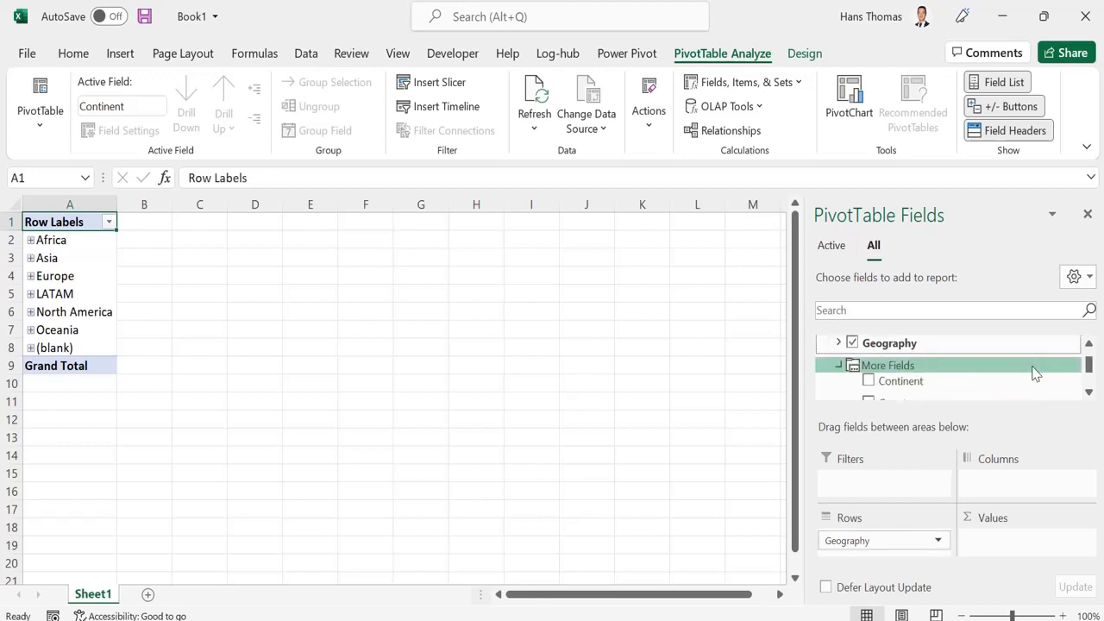
scroll(1034, 371, "down", 3)
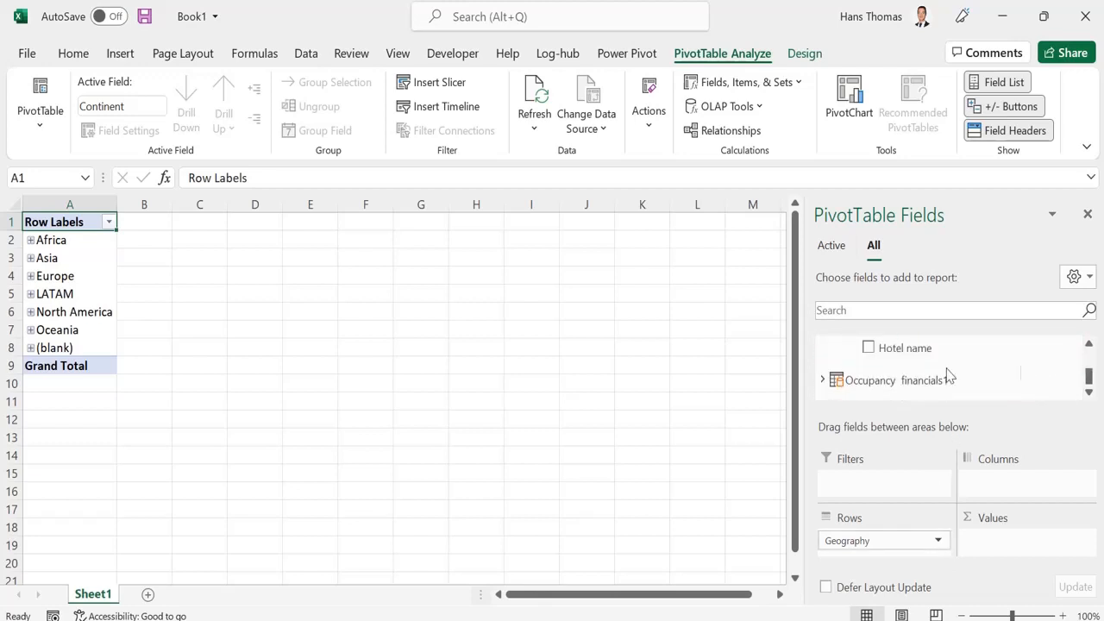
left_click(823, 381)
scroll(916, 380, "down", 3)
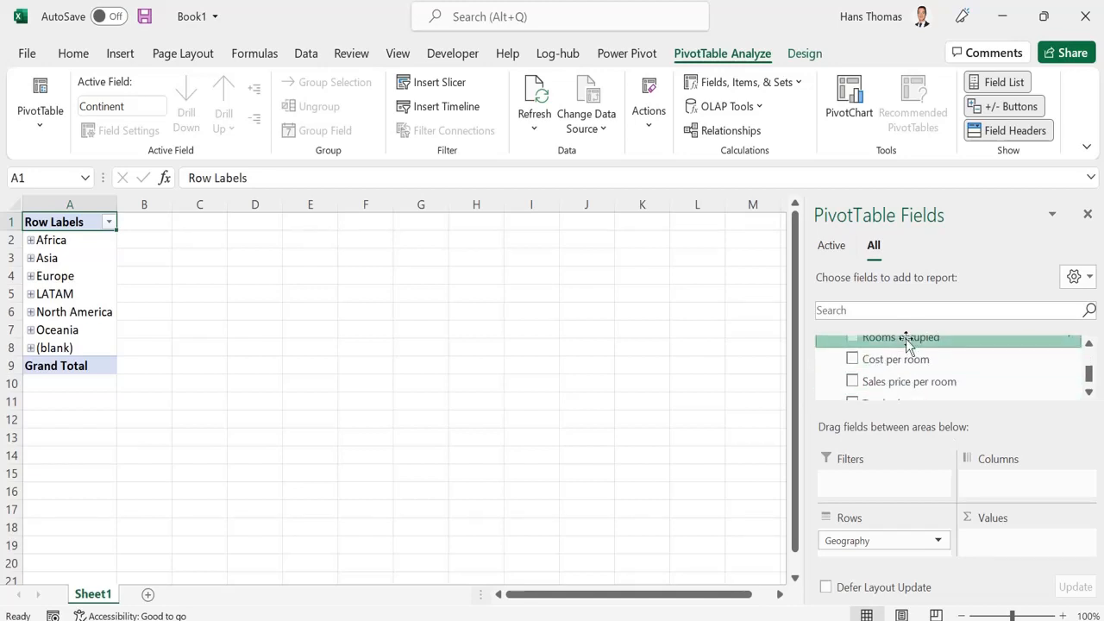
left_click_drag(906, 343, 1016, 539)
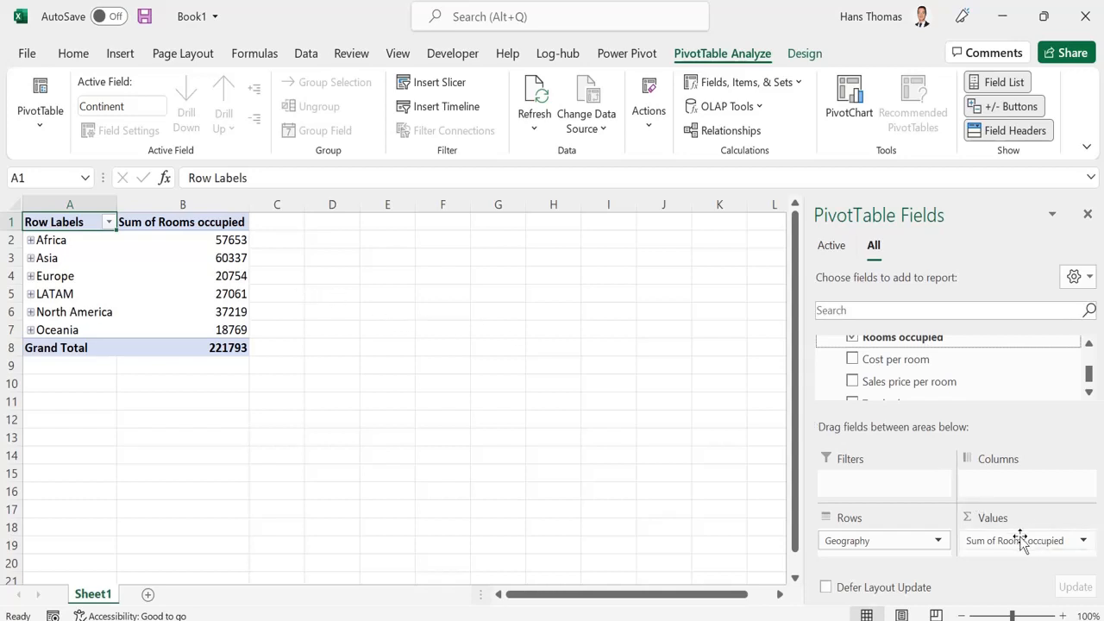
- Summarize the Rooms occupied value field by Average instead of Sum
left_click(1083, 542)
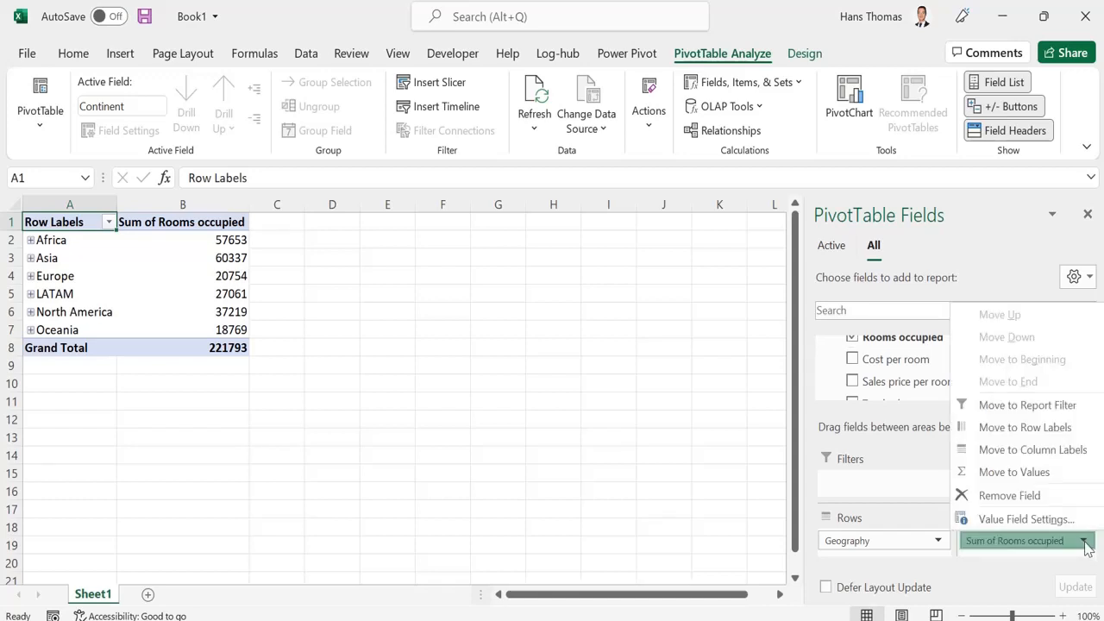
left_click(1069, 521)
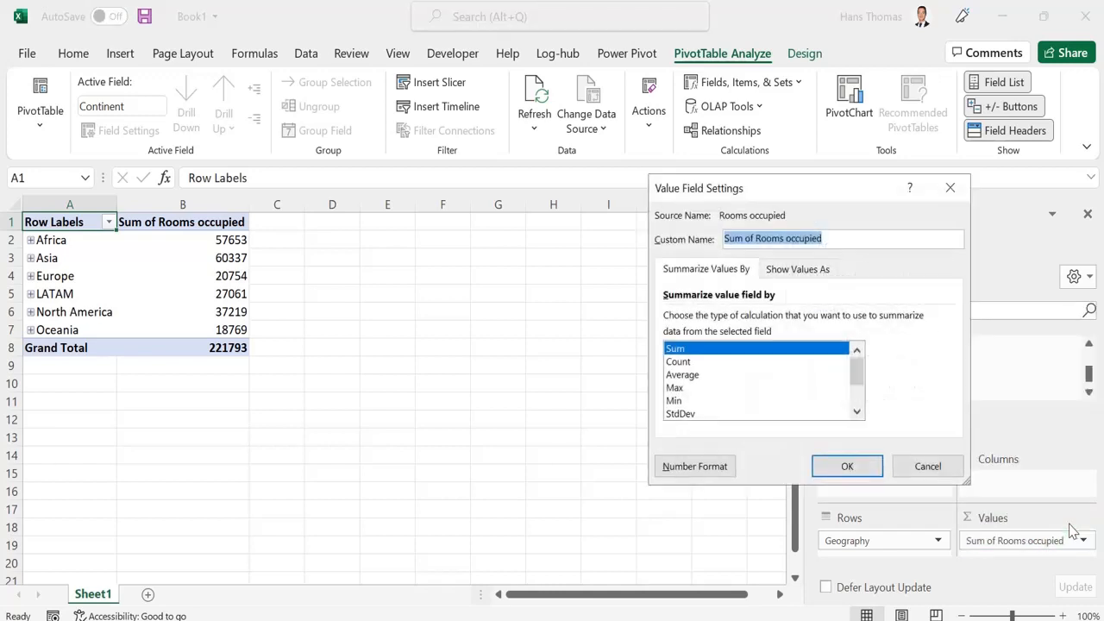
left_click(702, 376)
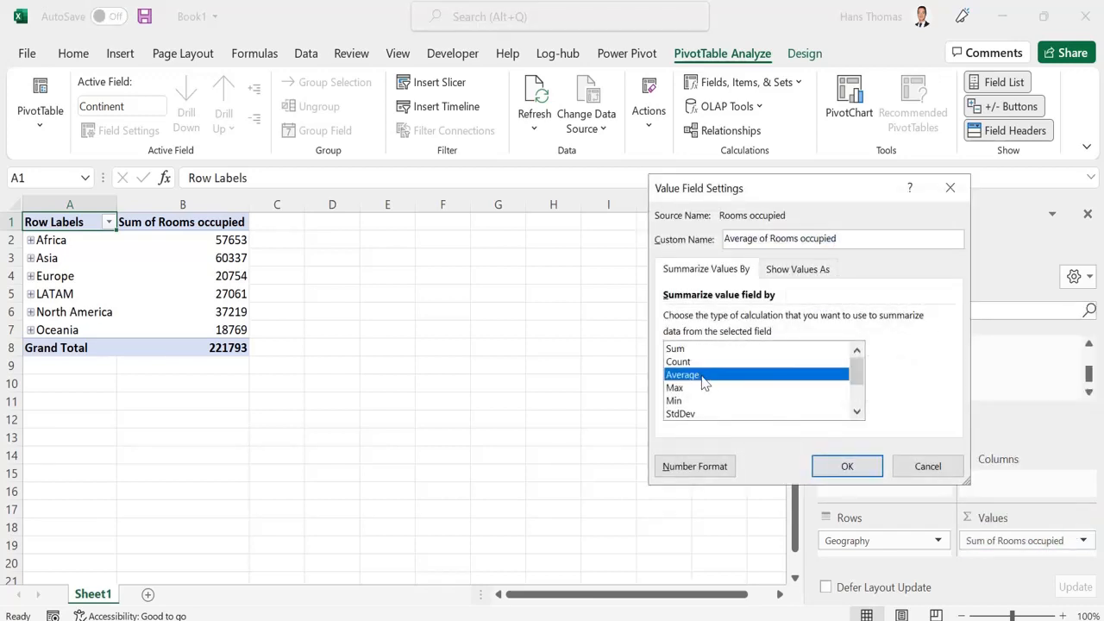
left_click(845, 467)
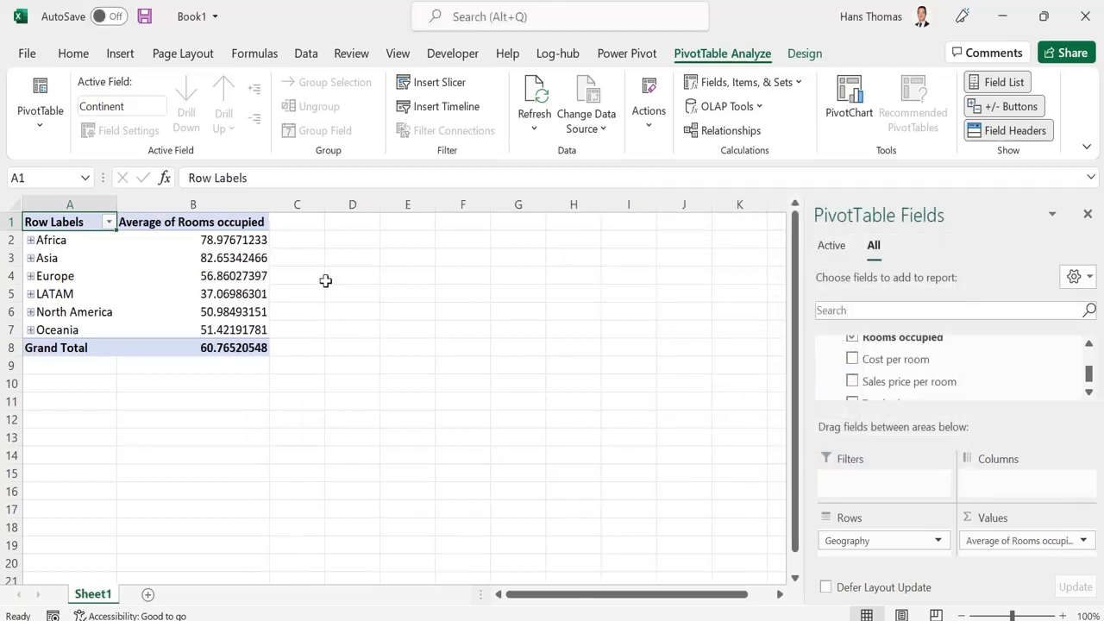
- Format the Average of Rooms occupied values as Number with 0 decimal places and the 1000 separator
left_click_drag(249, 221, 242, 353)
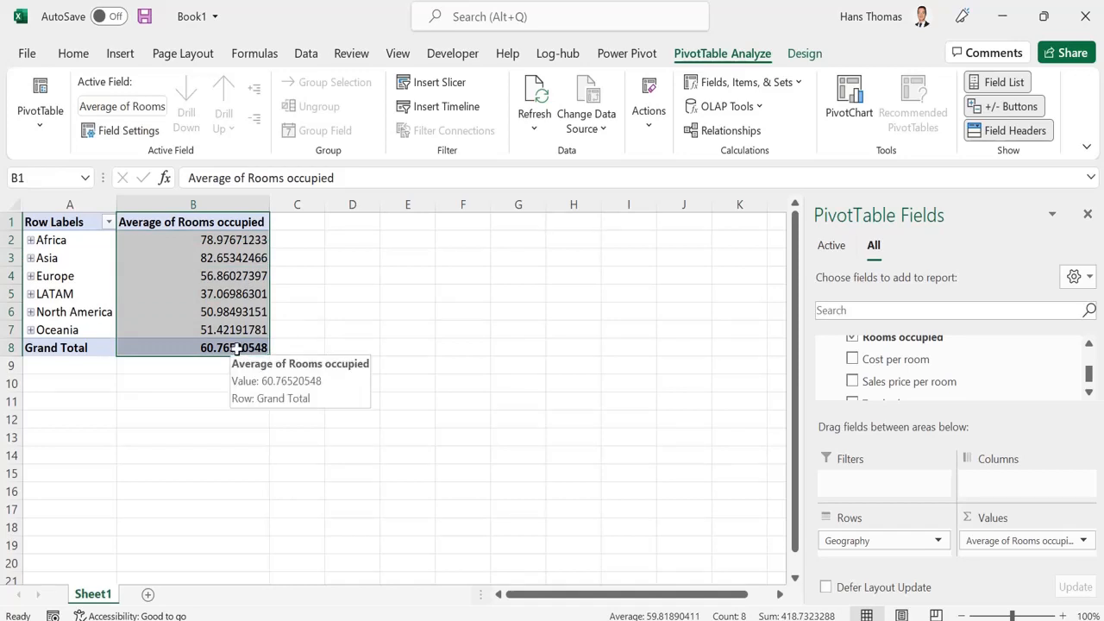
right_click(236, 348)
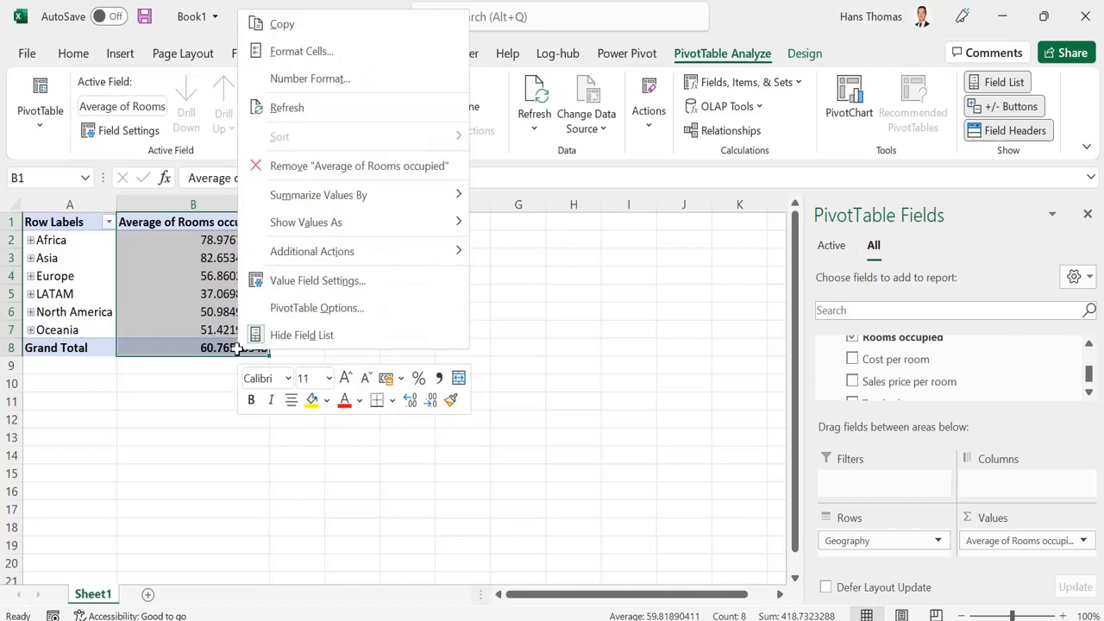
left_click(298, 281)
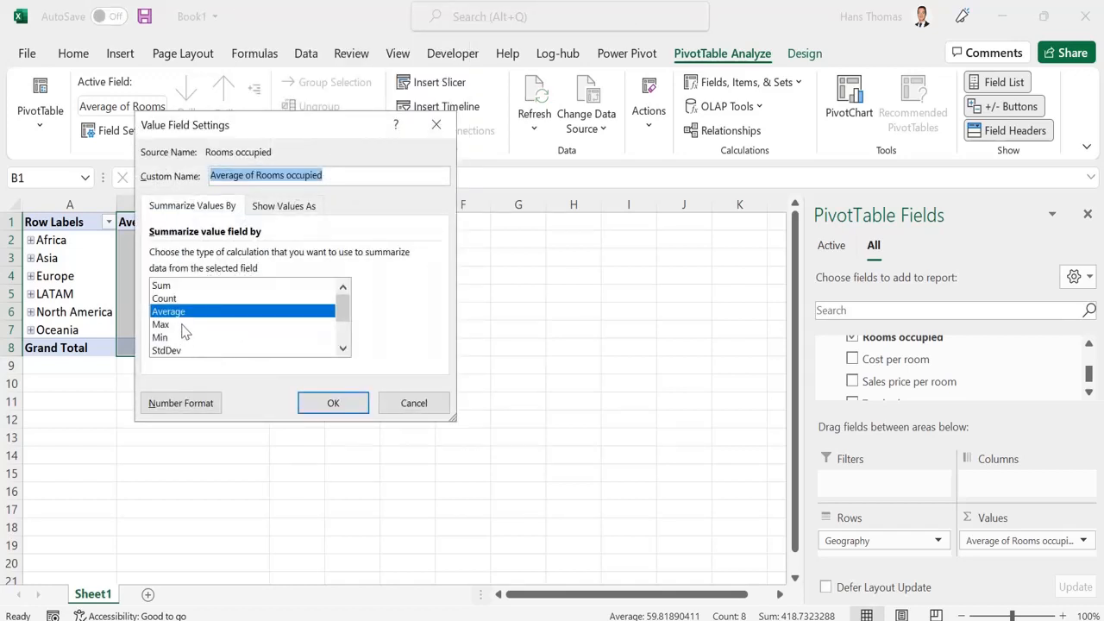
left_click(204, 411)
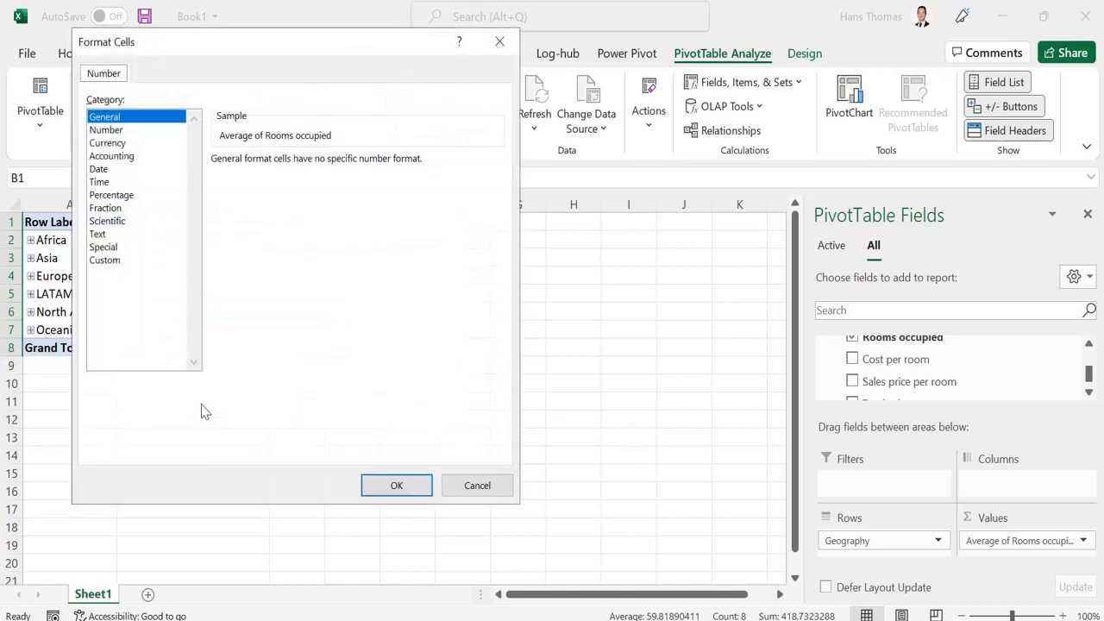
left_click(110, 130)
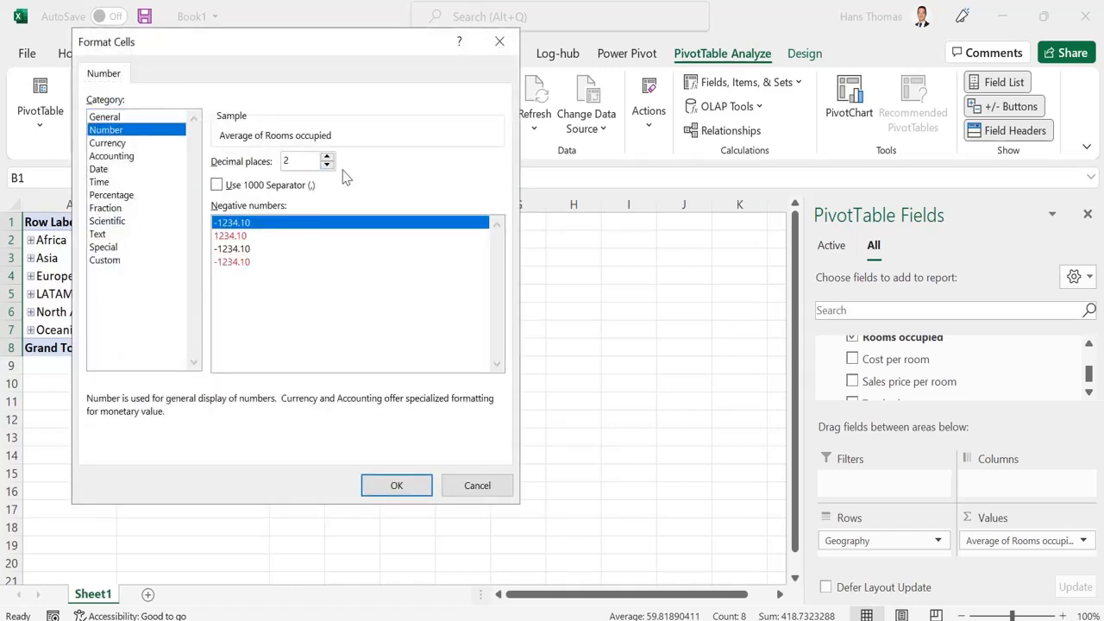
left_click(326, 166)
left_click(327, 165)
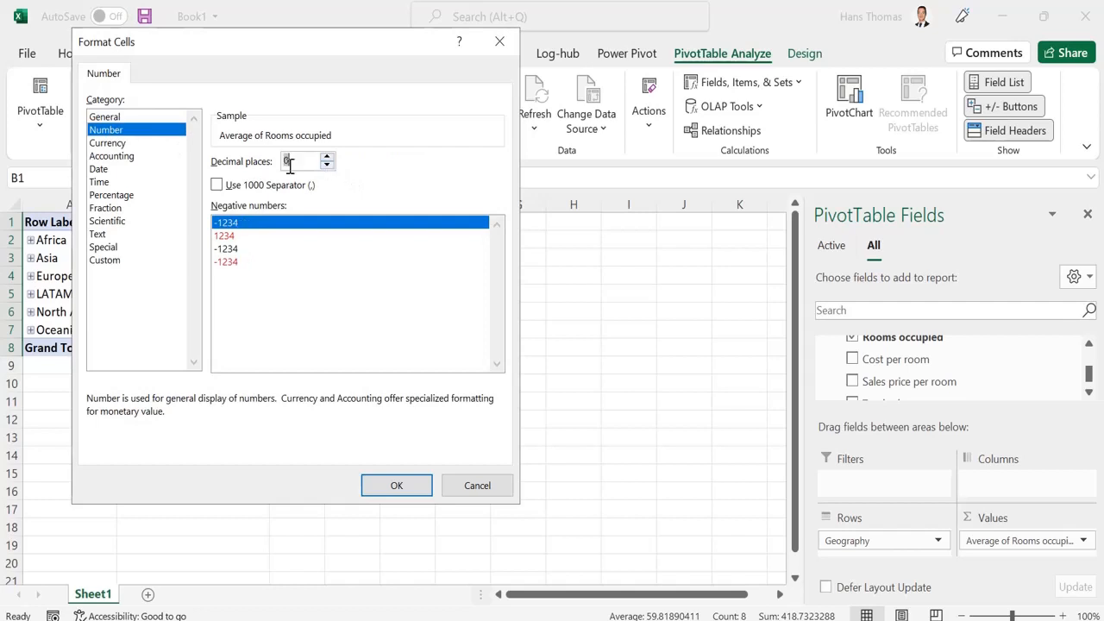
left_click(216, 184)
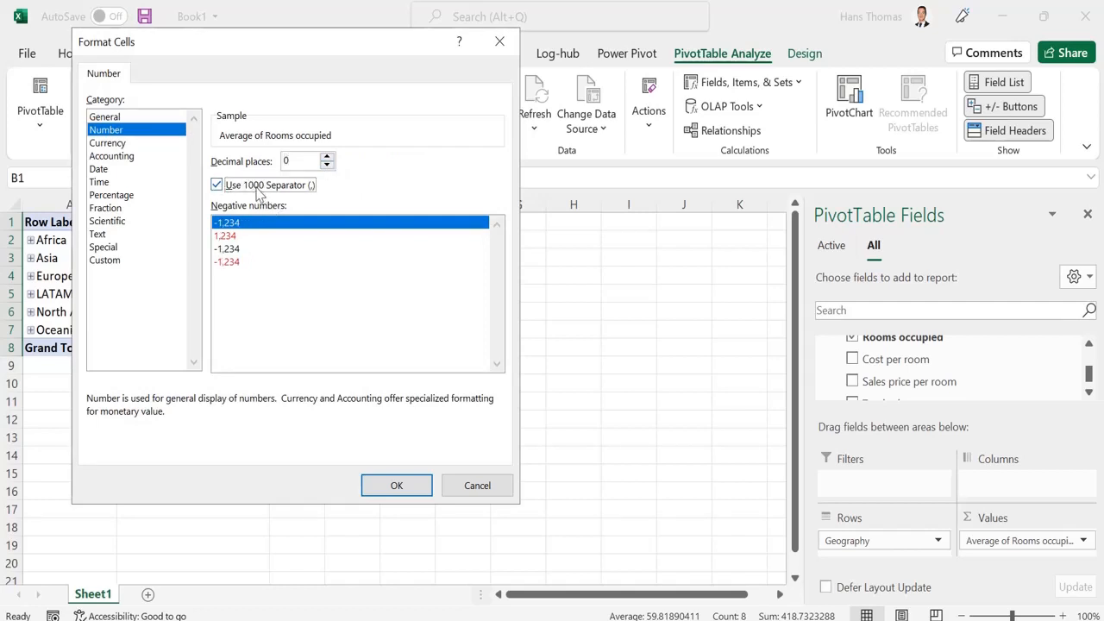
left_click(399, 488)
left_click(343, 409)
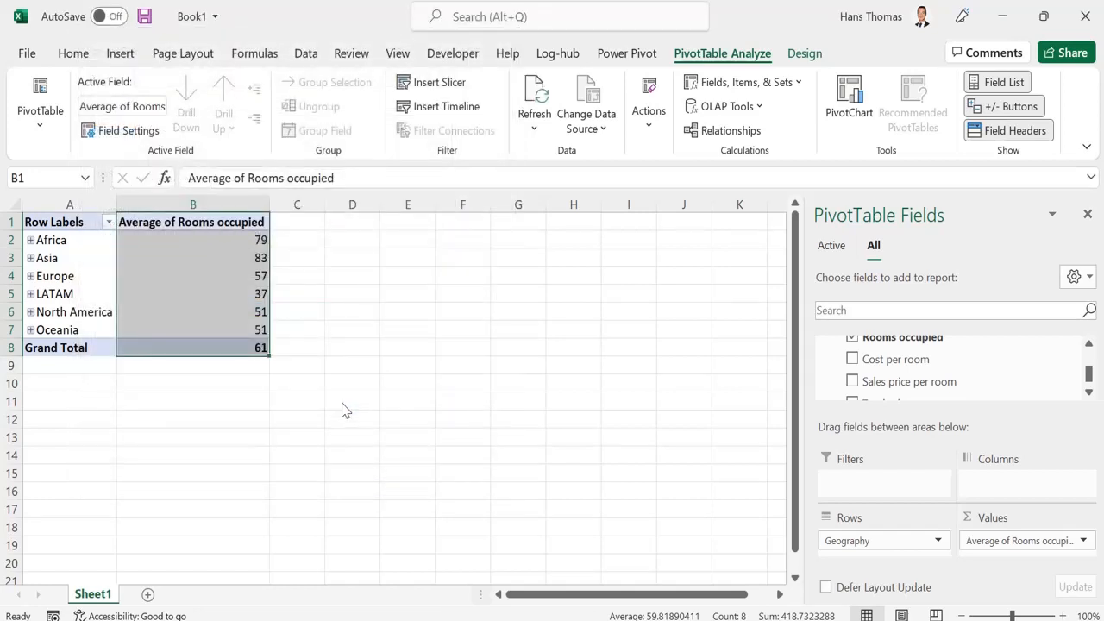
left_click(220, 290)
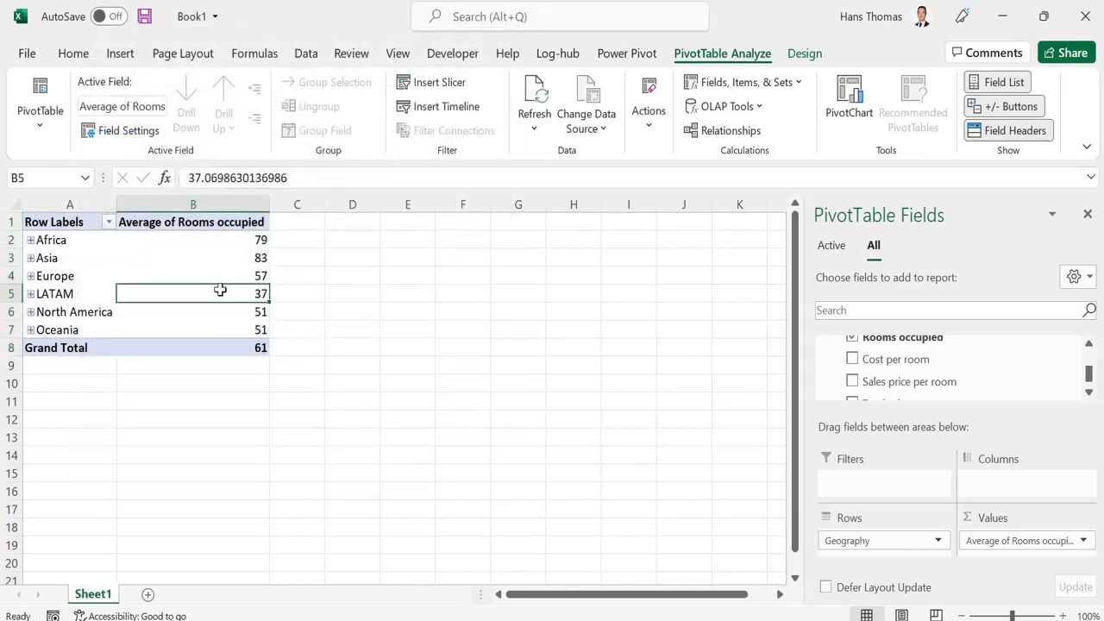
left_click(199, 245)
left_click(215, 276)
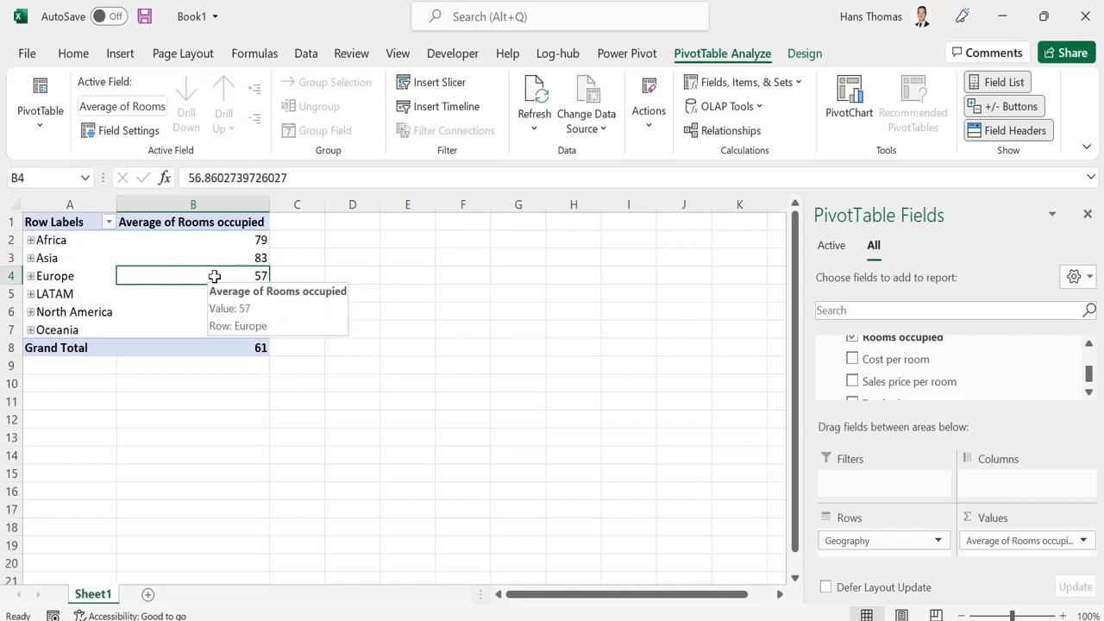
- Show the Average of Rooms occupied values as % of Column Total and check the continents' percentages
left_click(1083, 542)
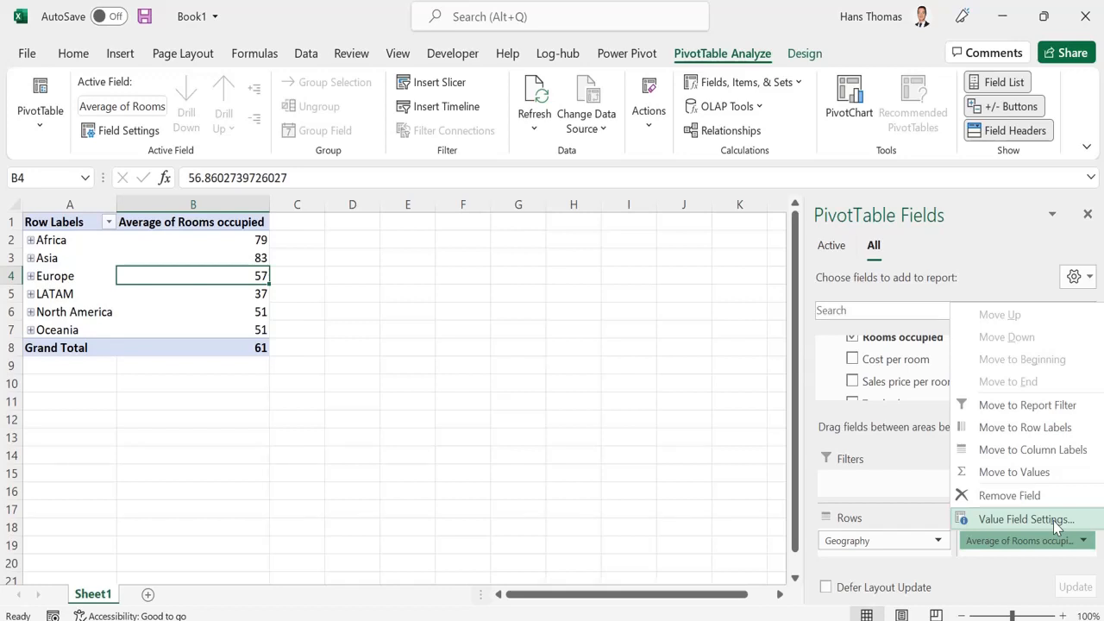
left_click(1054, 520)
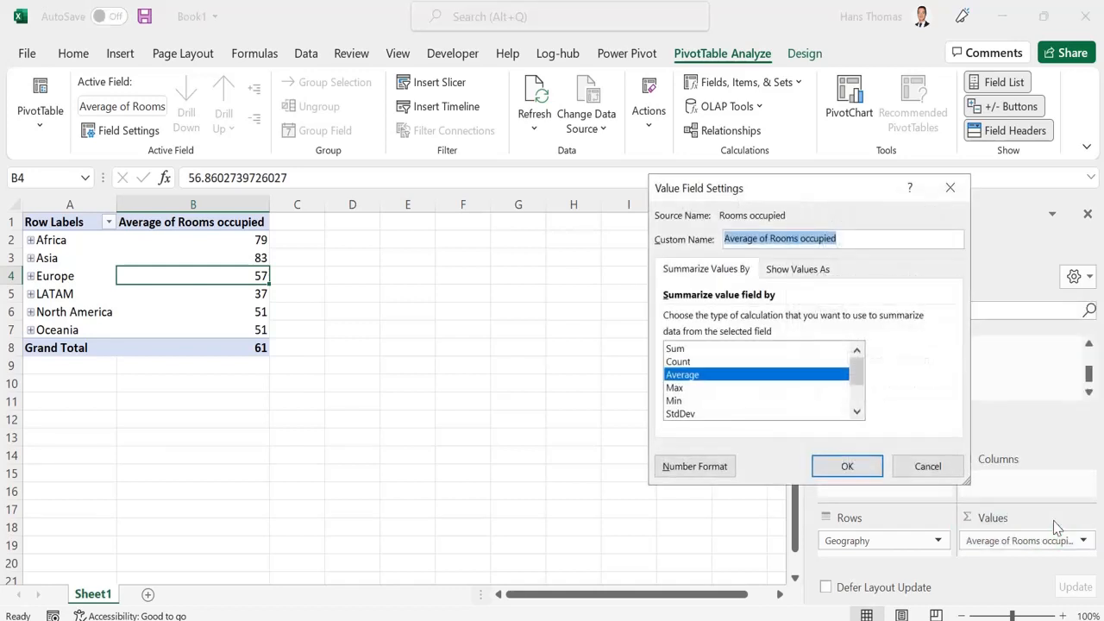
left_click(800, 270)
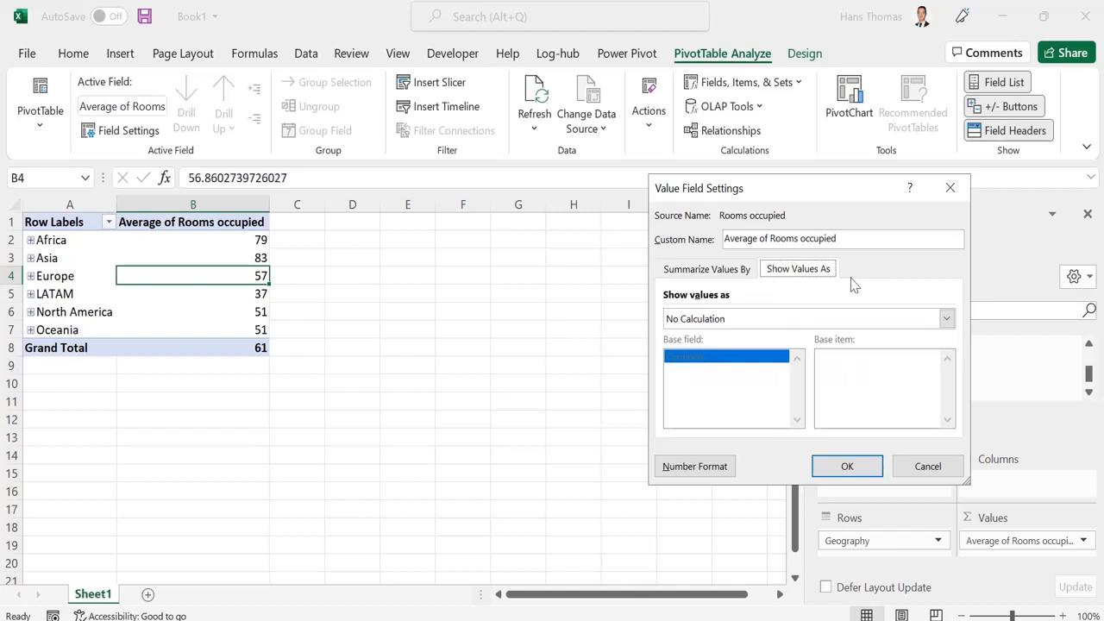
left_click(946, 319)
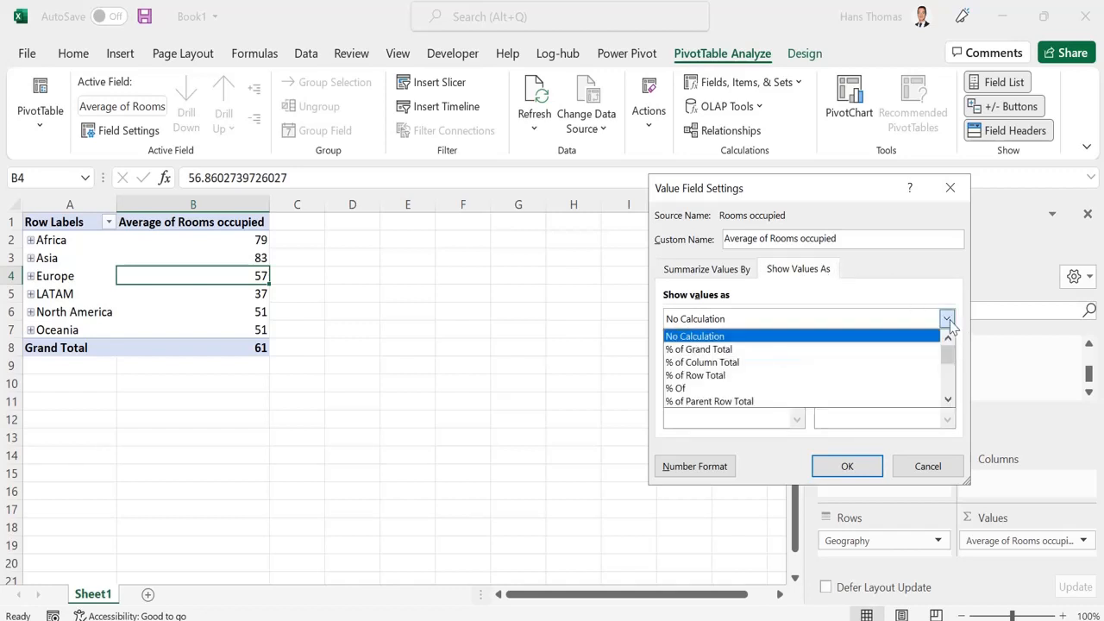
left_click(812, 365)
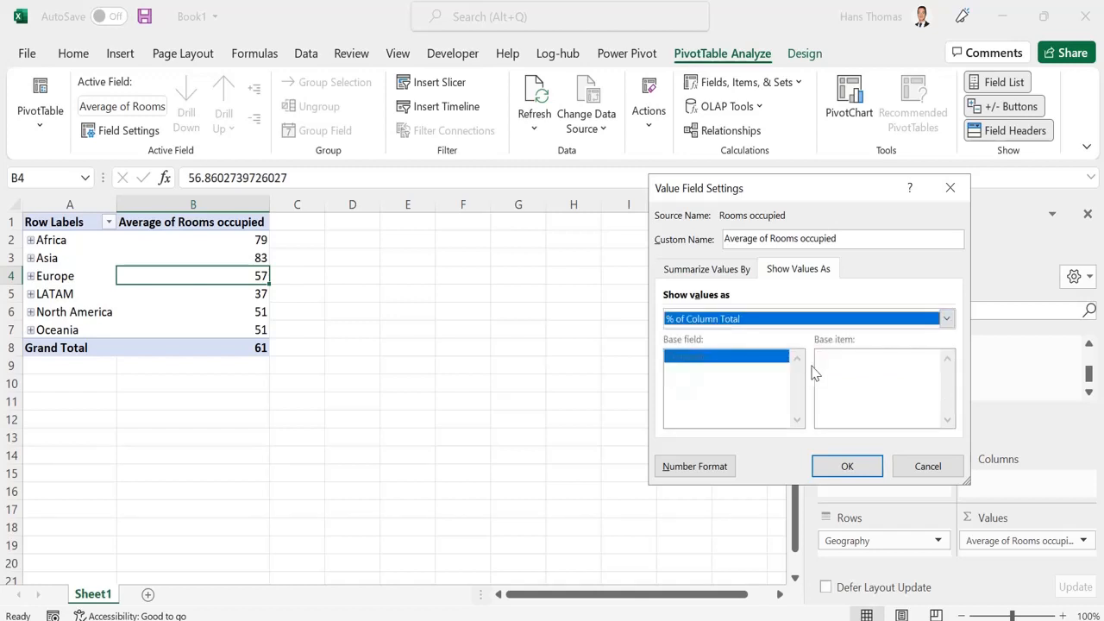
left_click(847, 467)
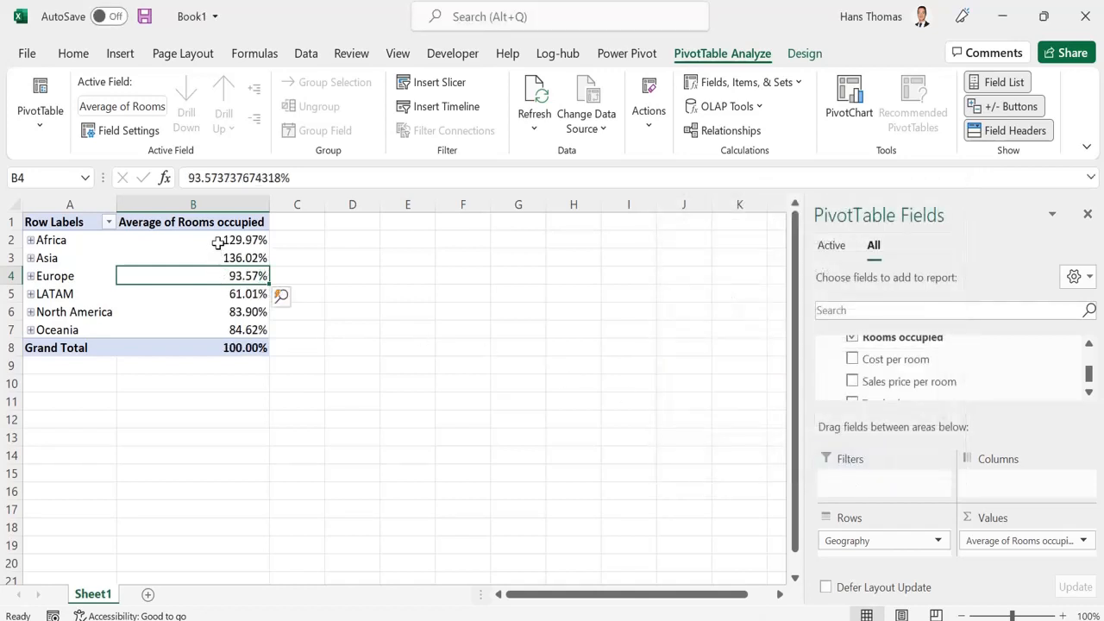
left_click_drag(216, 240, 219, 331)
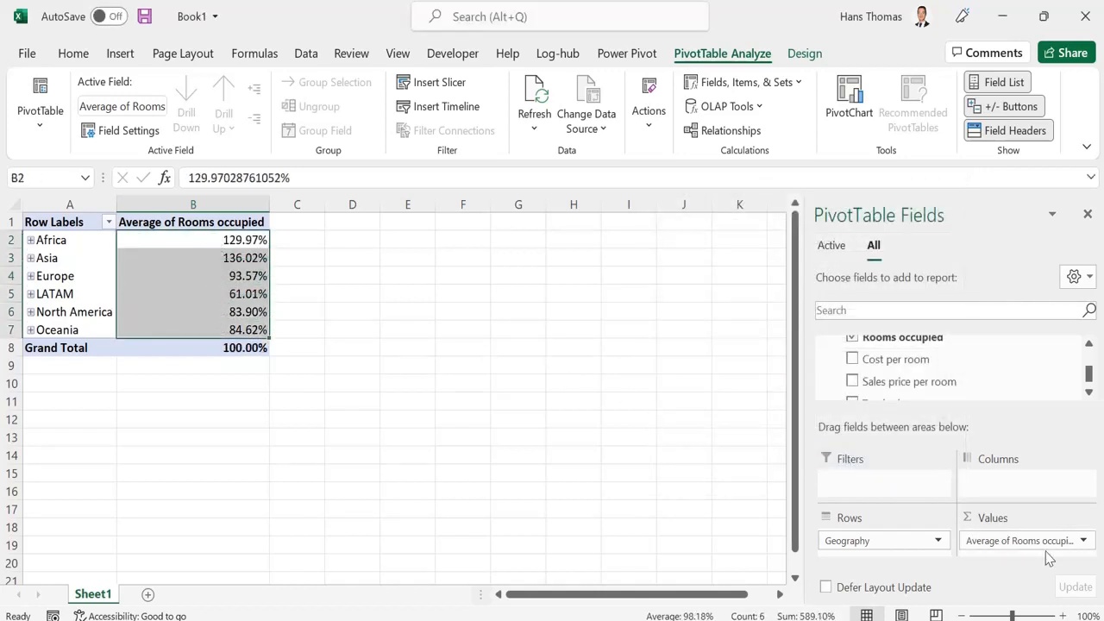
- Set the Average of Rooms occupied values back to being shown with No Calculation
left_click(1079, 540)
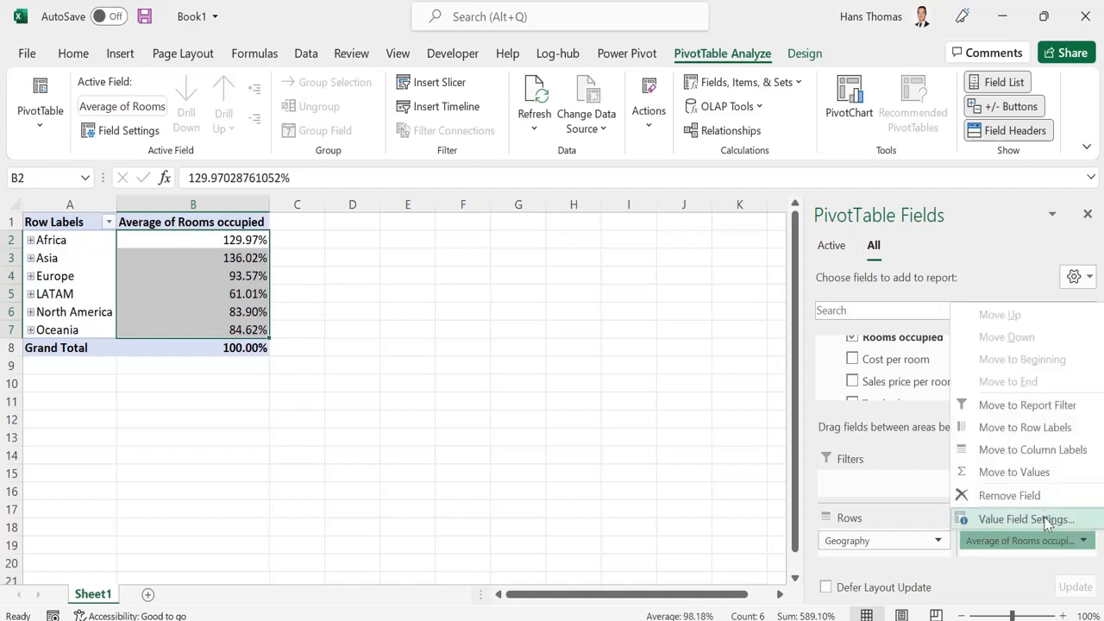
left_click(1045, 518)
left_click(797, 269)
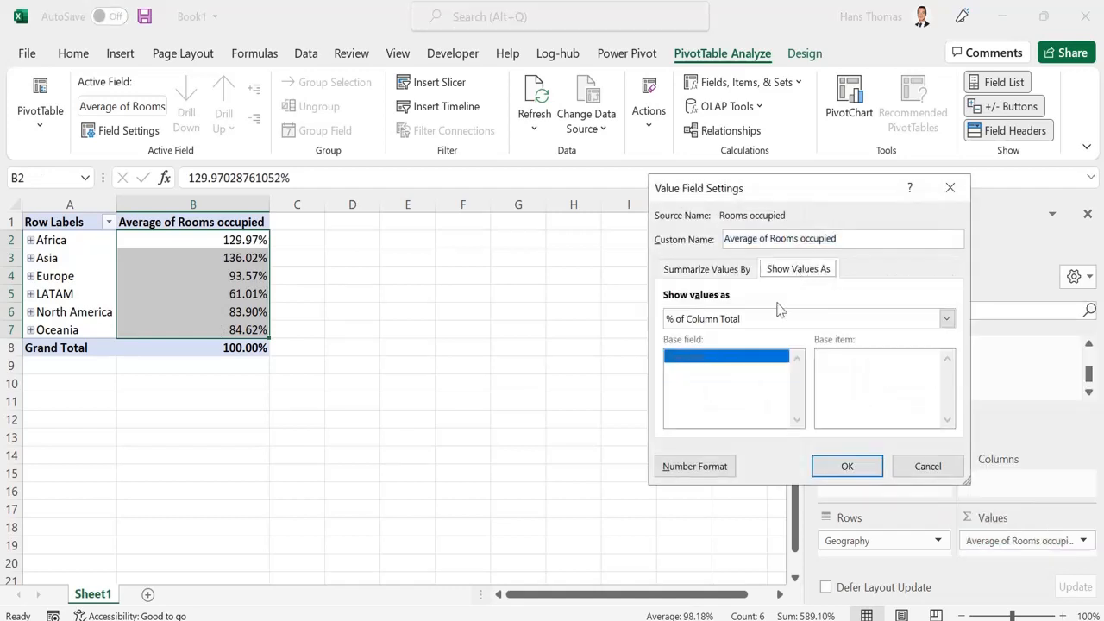
left_click(781, 317)
left_click(779, 338)
left_click(845, 466)
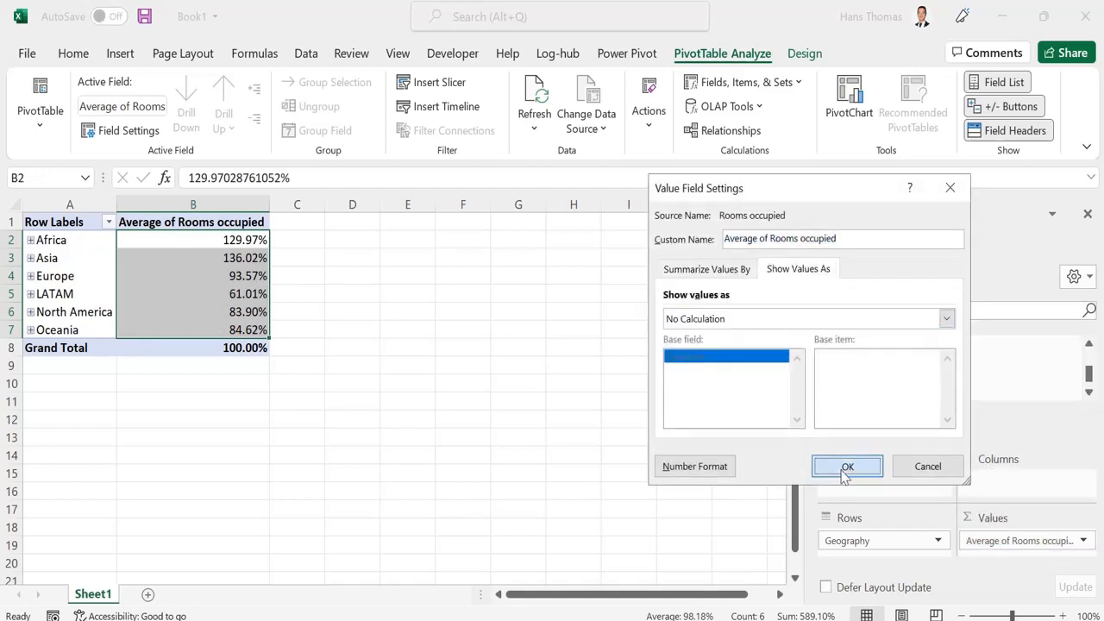
left_click(413, 334)
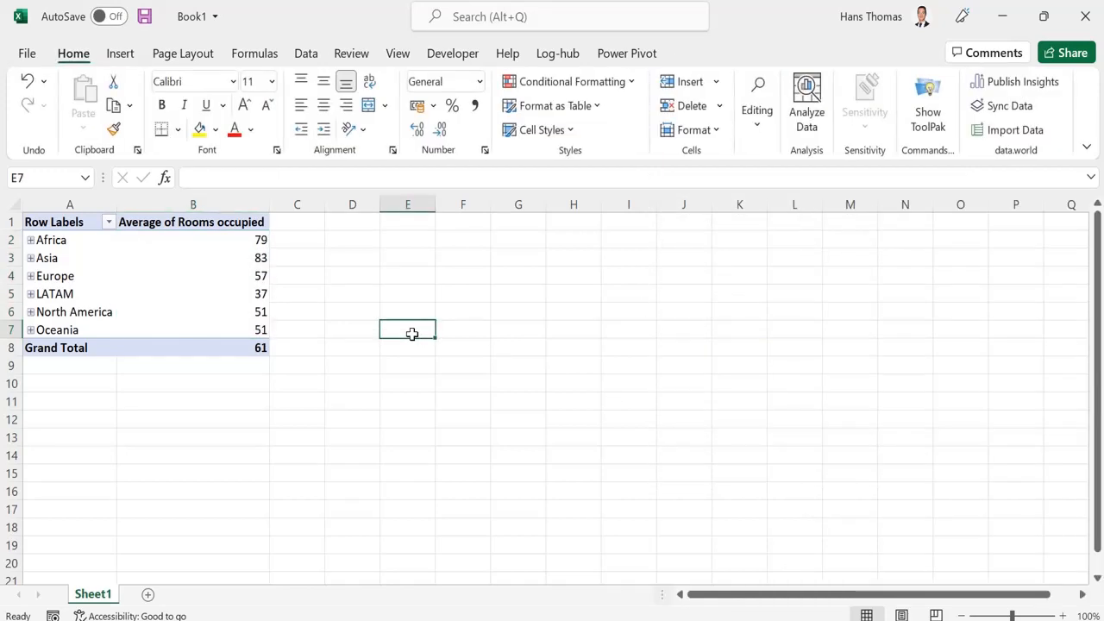
- Add the MonthName field from the Calendar1 table's More Fields to the PivotTable as a report filter
left_click(224, 258)
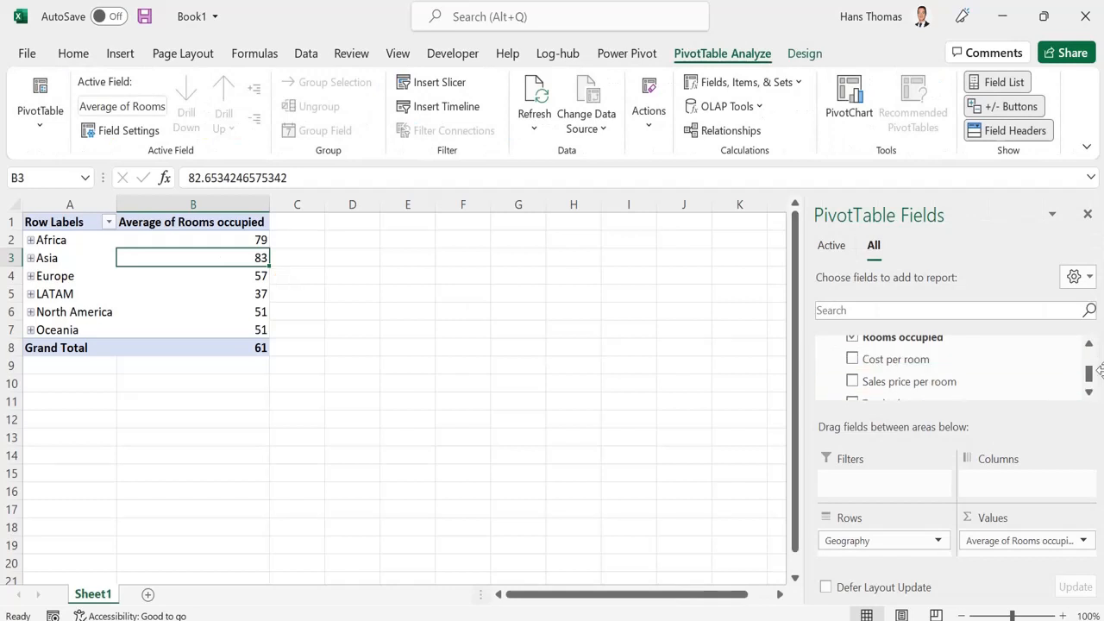
scroll(1091, 362, "up", 2)
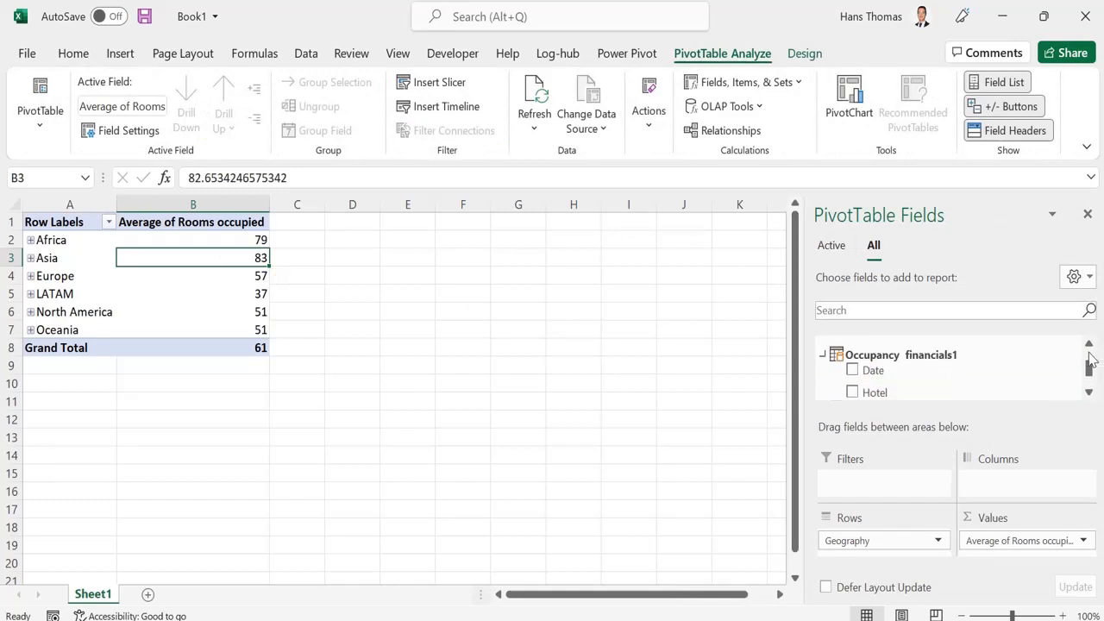
scroll(1089, 358, "up", 3)
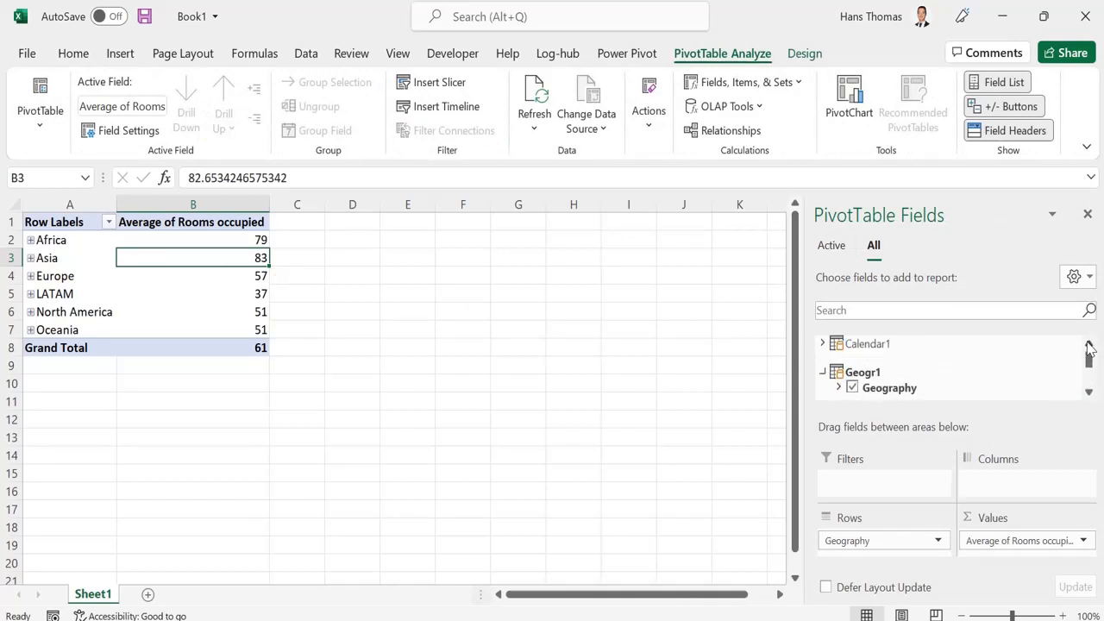
left_click(823, 344)
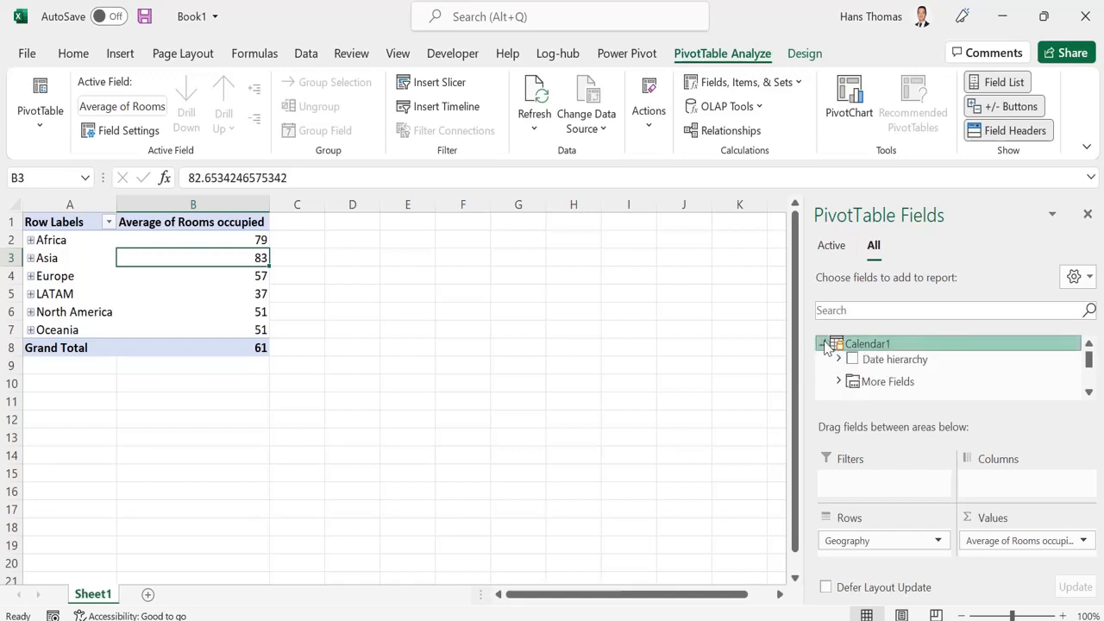
left_click(841, 384)
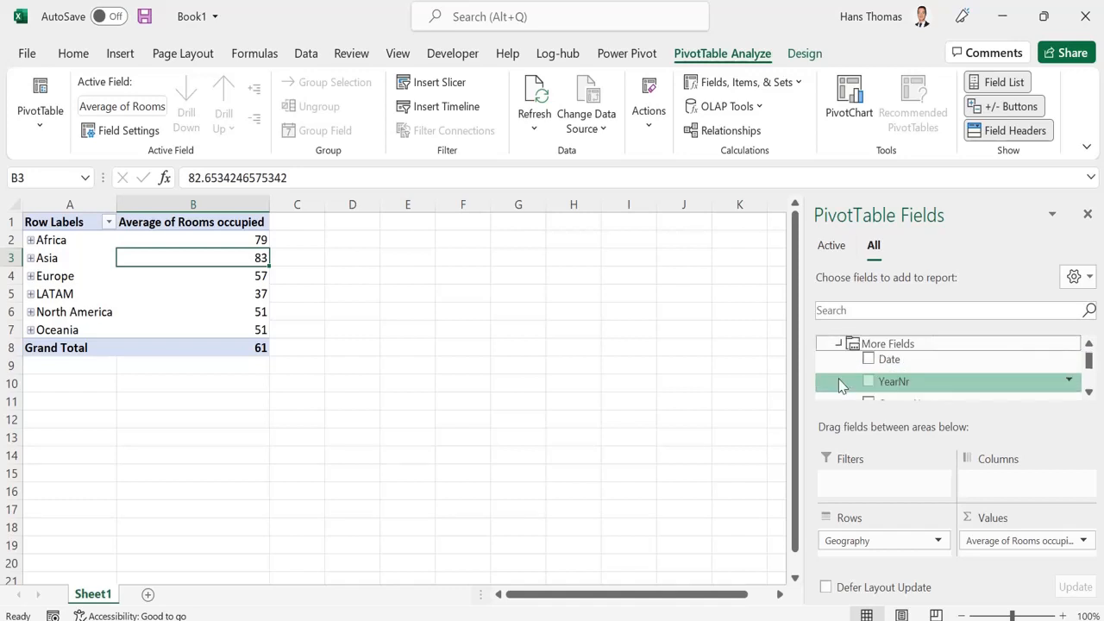
scroll(901, 379, "down", 1)
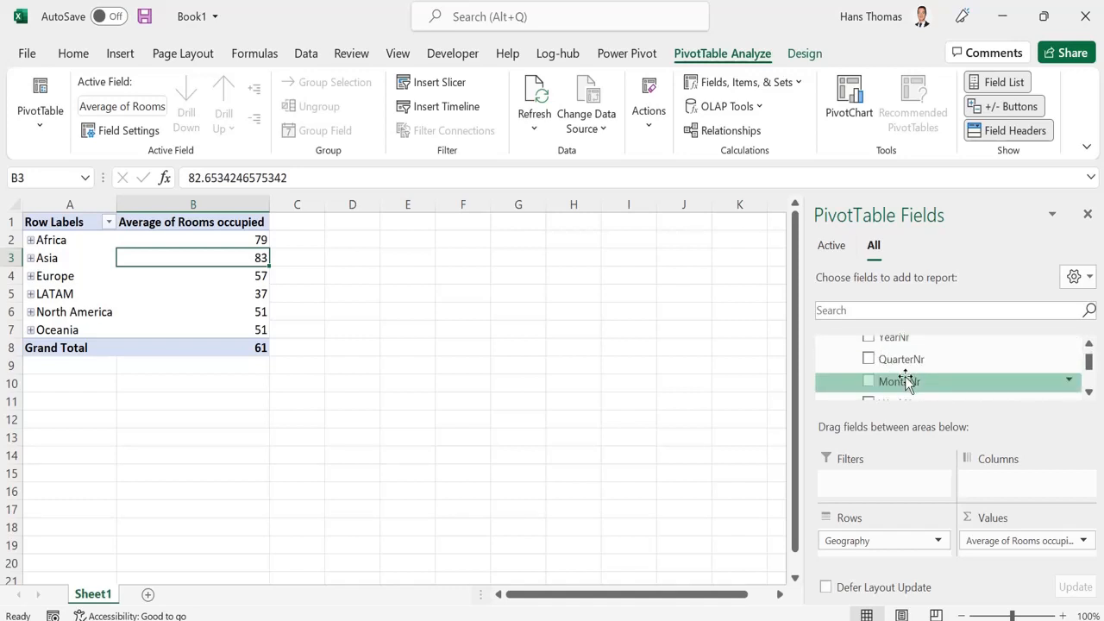
left_click_drag(929, 452, 946, 385)
scroll(948, 384, "down", 1)
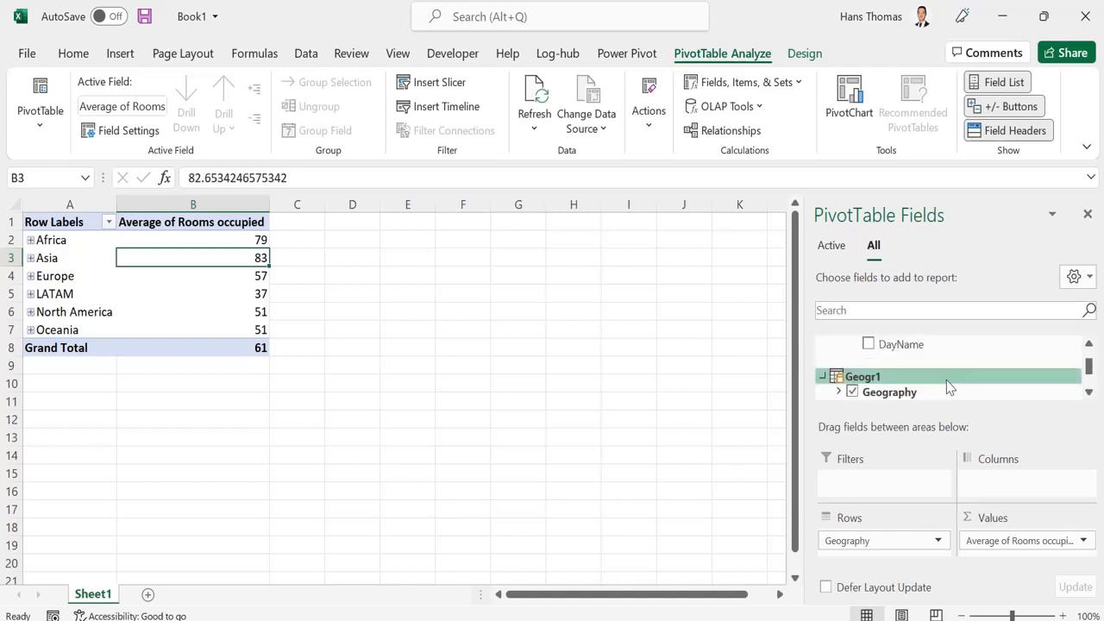
left_click(1092, 346)
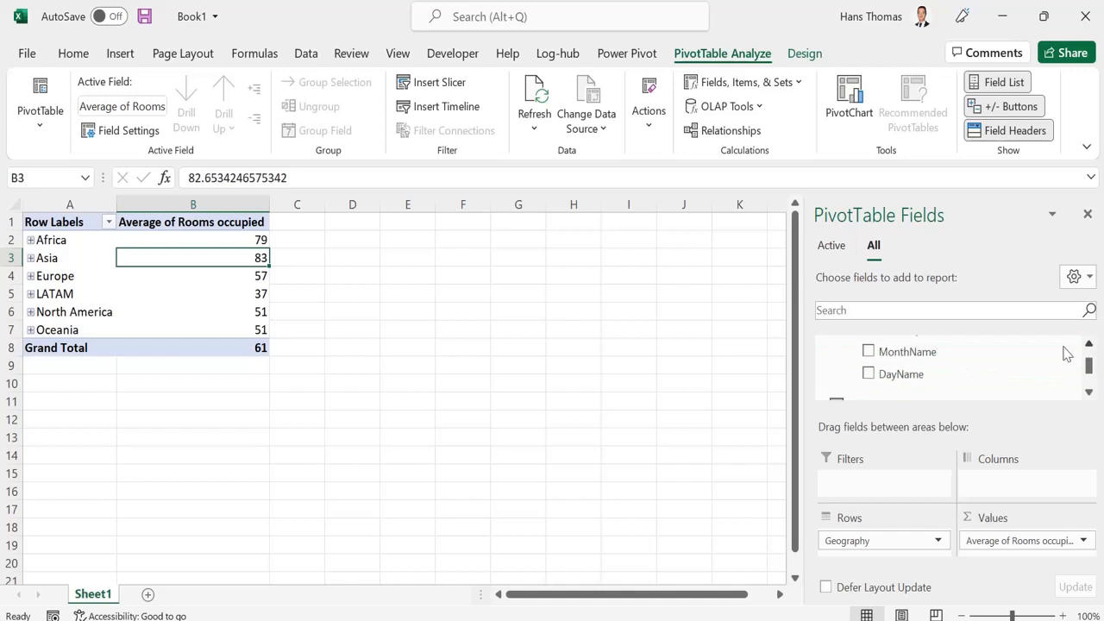
left_click_drag(940, 345, 764, 457)
left_click_drag(902, 342, 888, 499)
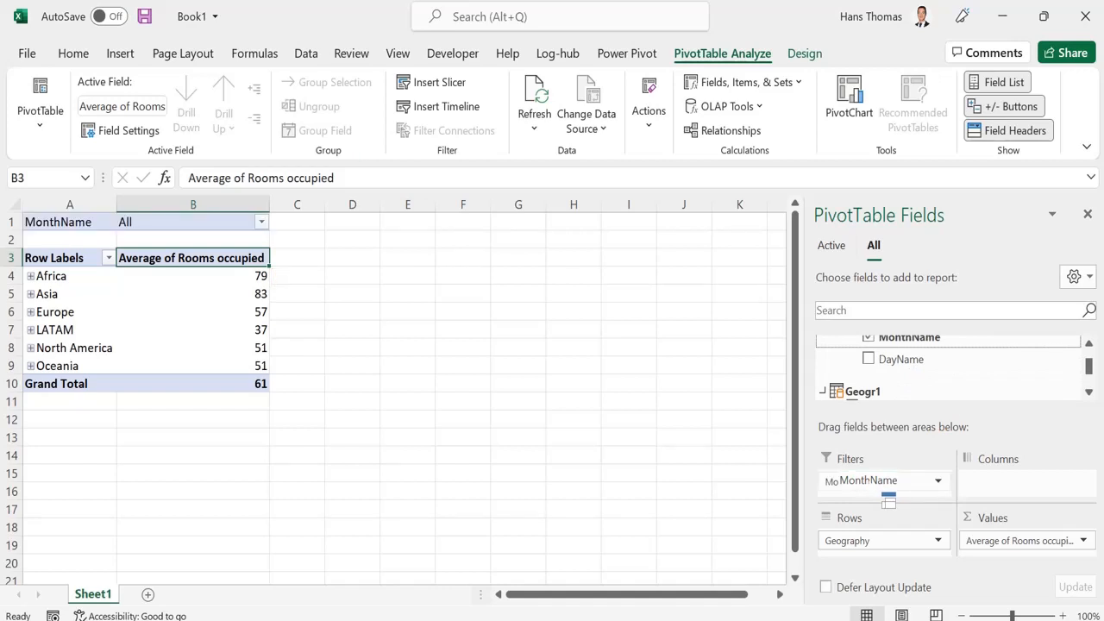
- Filter the PivotTable's MonthName report filter to September only, with multiple item selection enabled
left_click(261, 222)
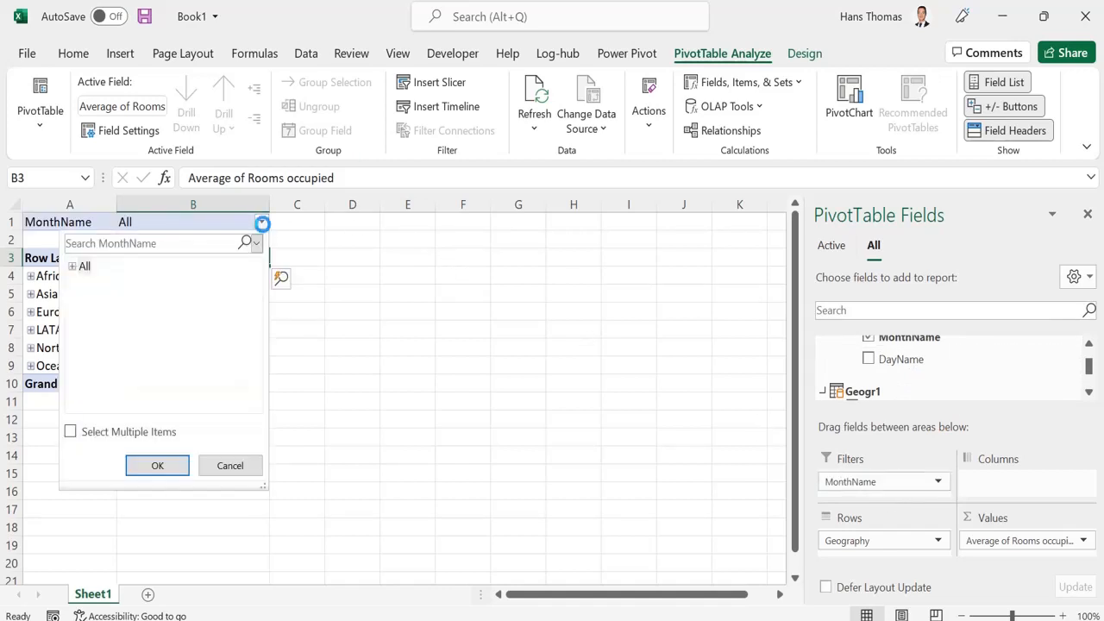
left_click(74, 268)
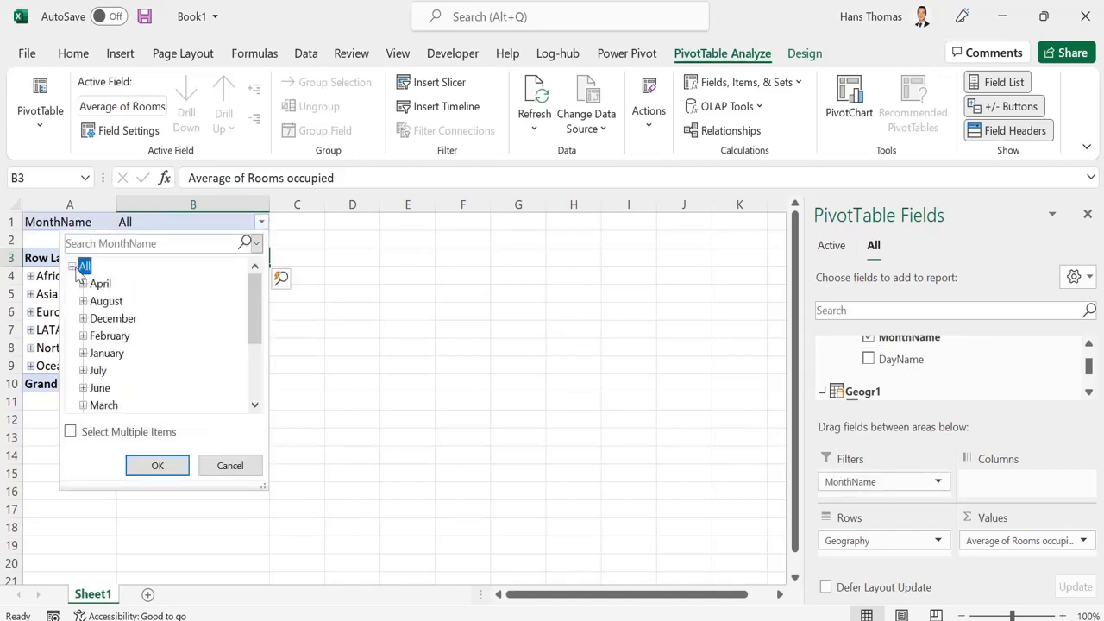
left_click(70, 433)
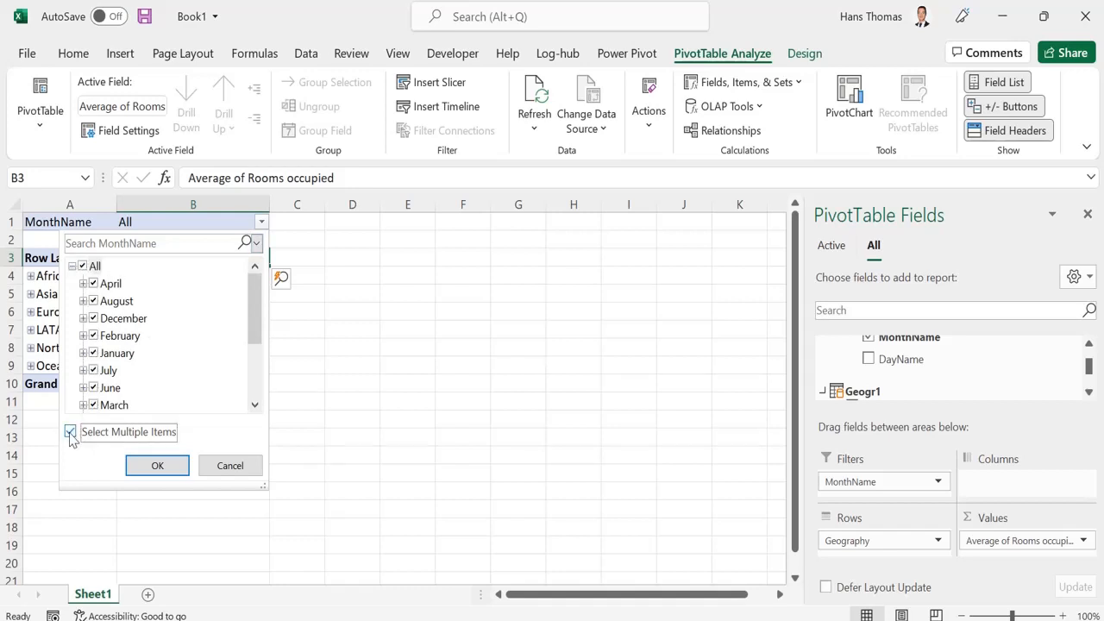
left_click(83, 266)
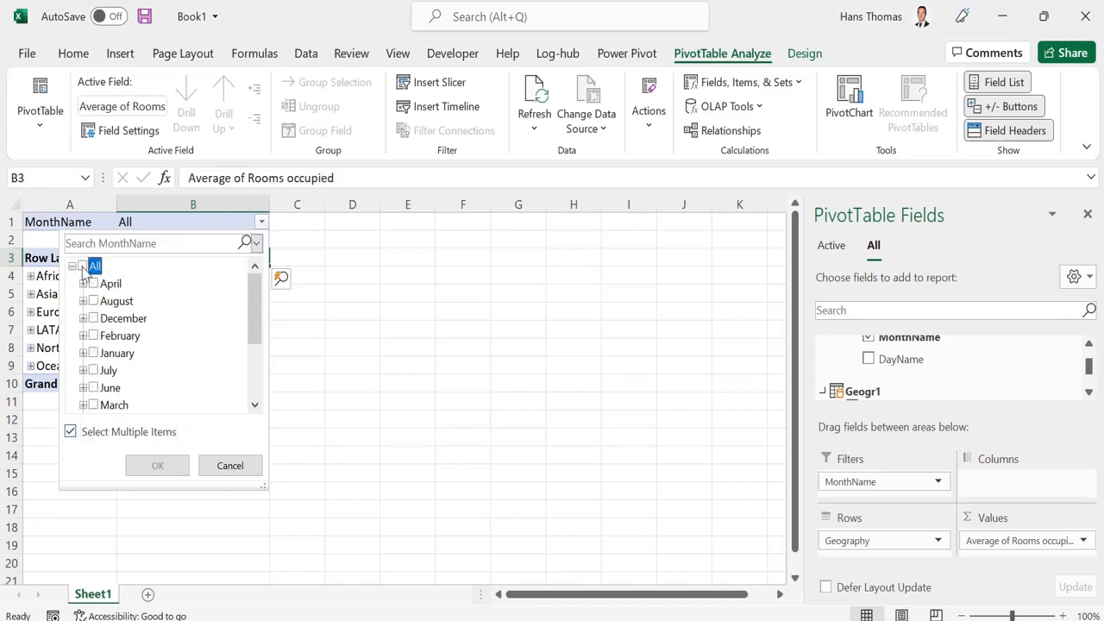
scroll(102, 340, "down", 3)
left_click(93, 370)
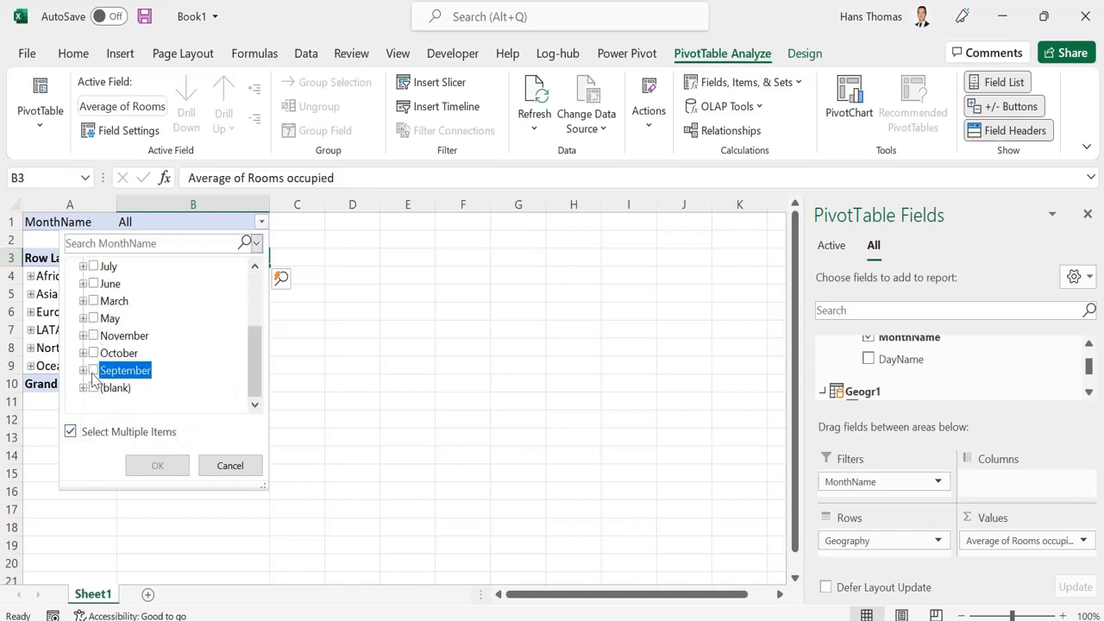
scroll(163, 384, "up", 3)
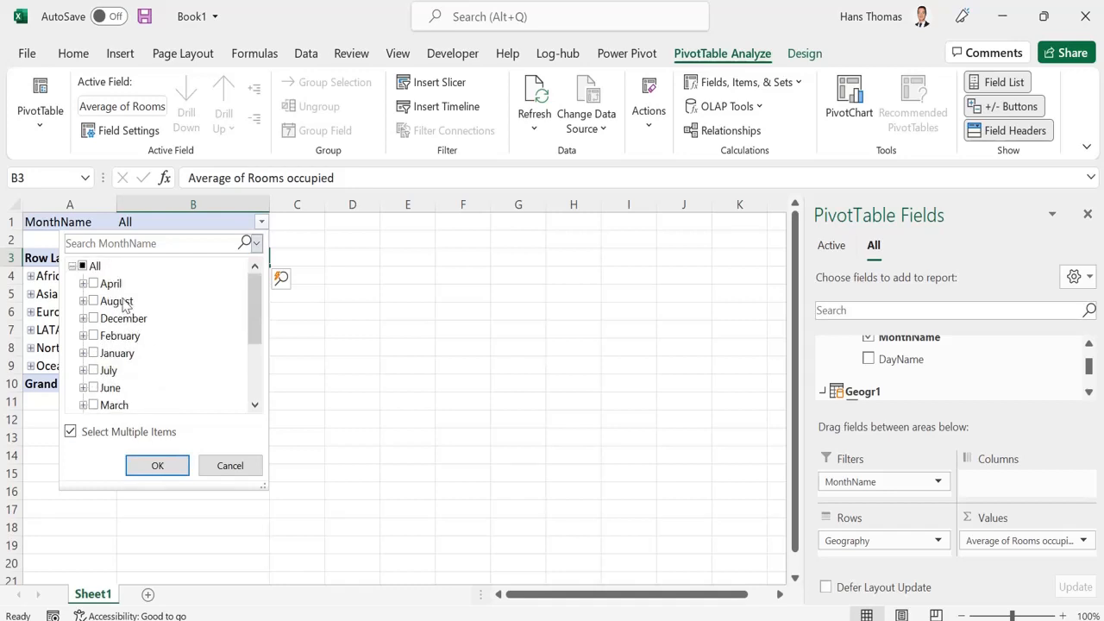
left_click(166, 464)
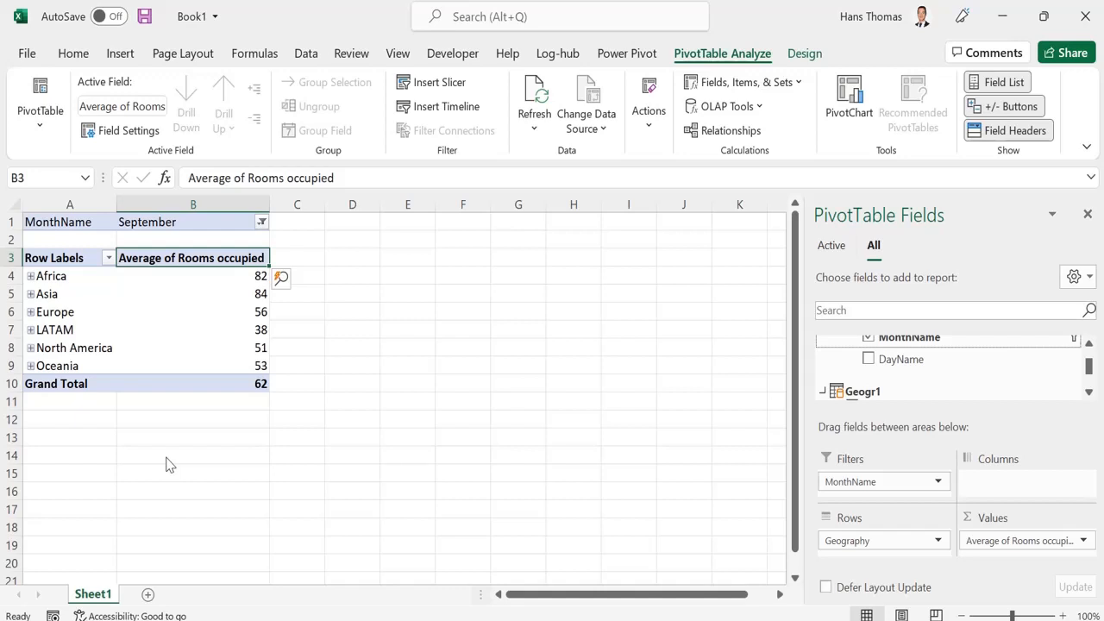
left_click(147, 342)
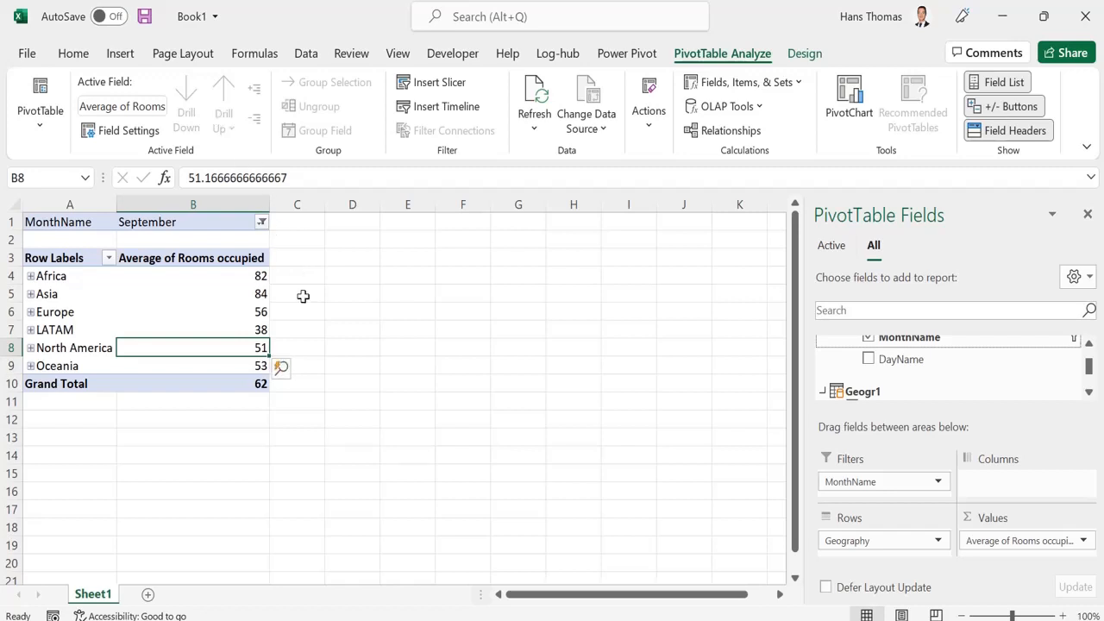
left_click(361, 299)
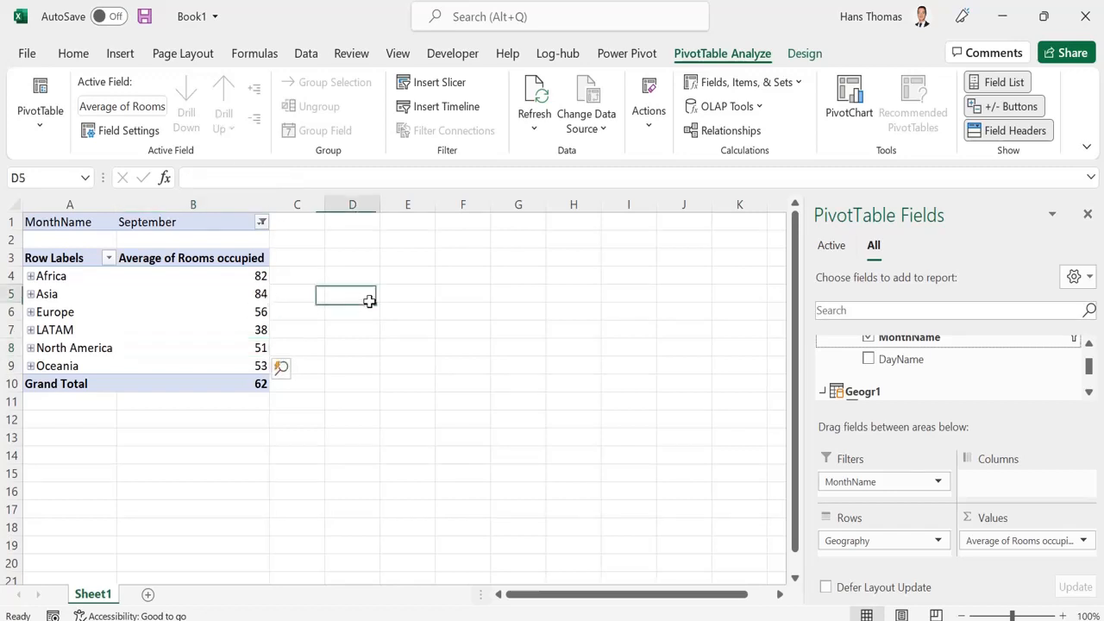
left_click(134, 53)
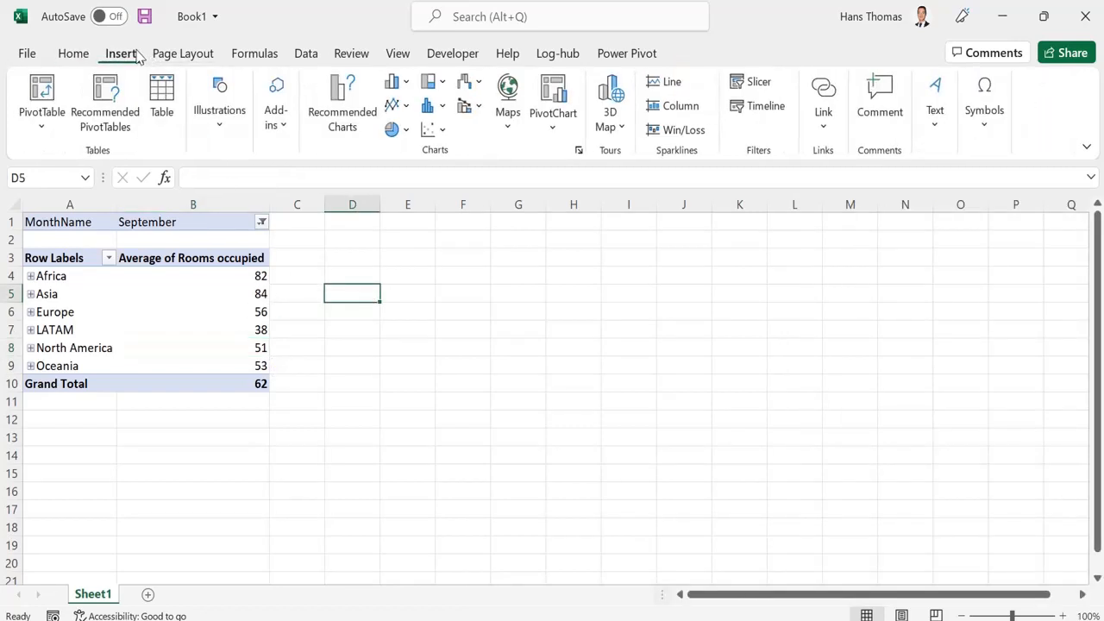
left_click(770, 87)
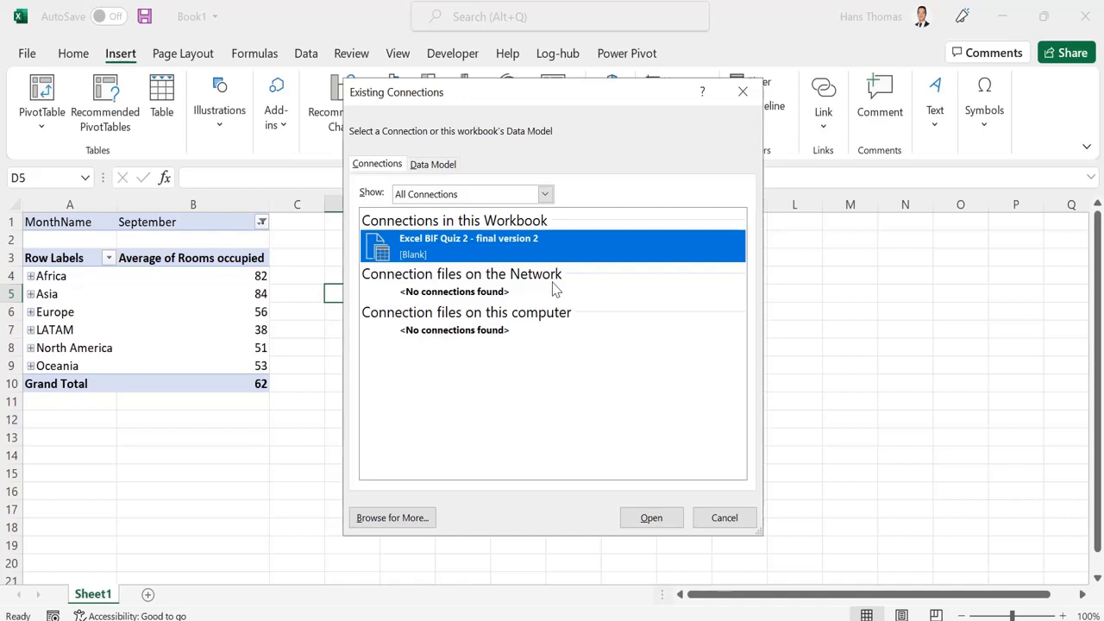
left_click(725, 517)
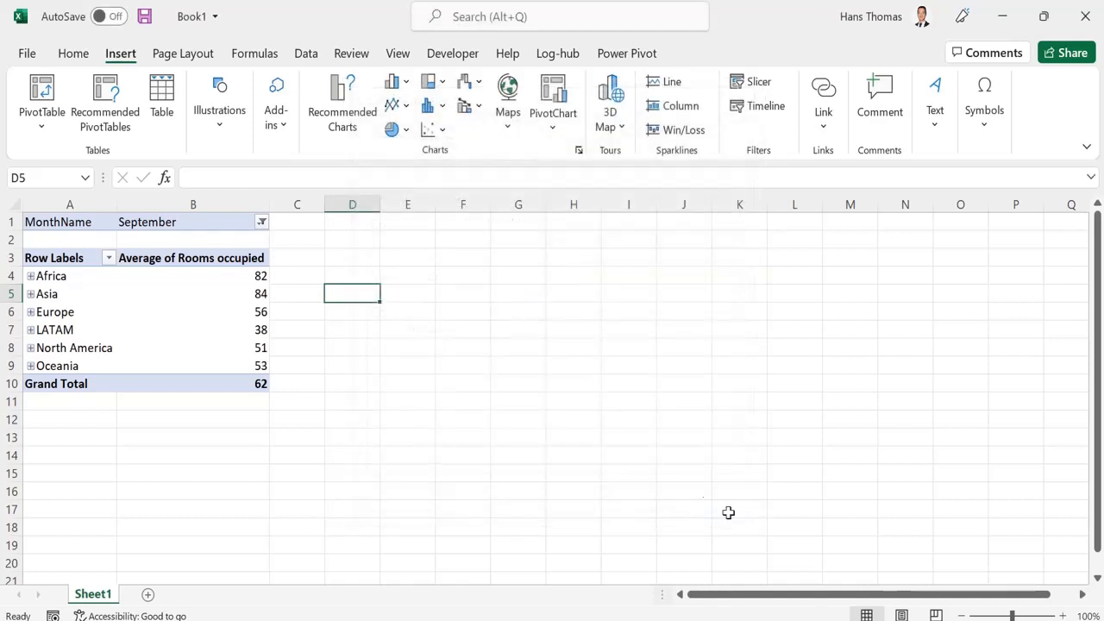
- Insert a slicer for the Continent field from Geogr1's More Fields and move it up beside the PivotTable
left_click(203, 290)
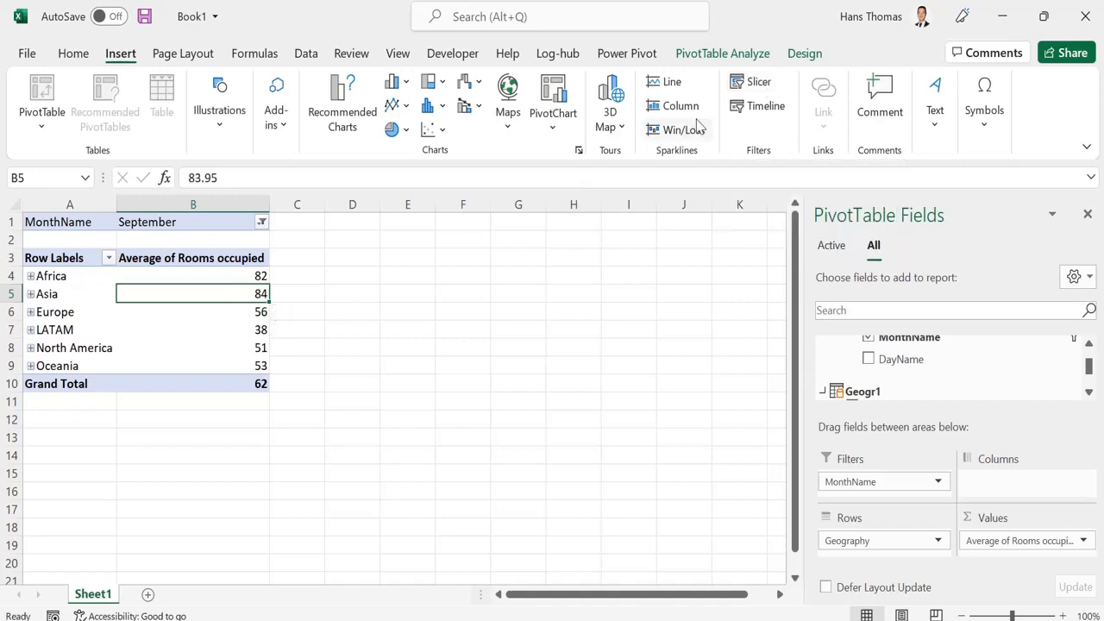
left_click(752, 87)
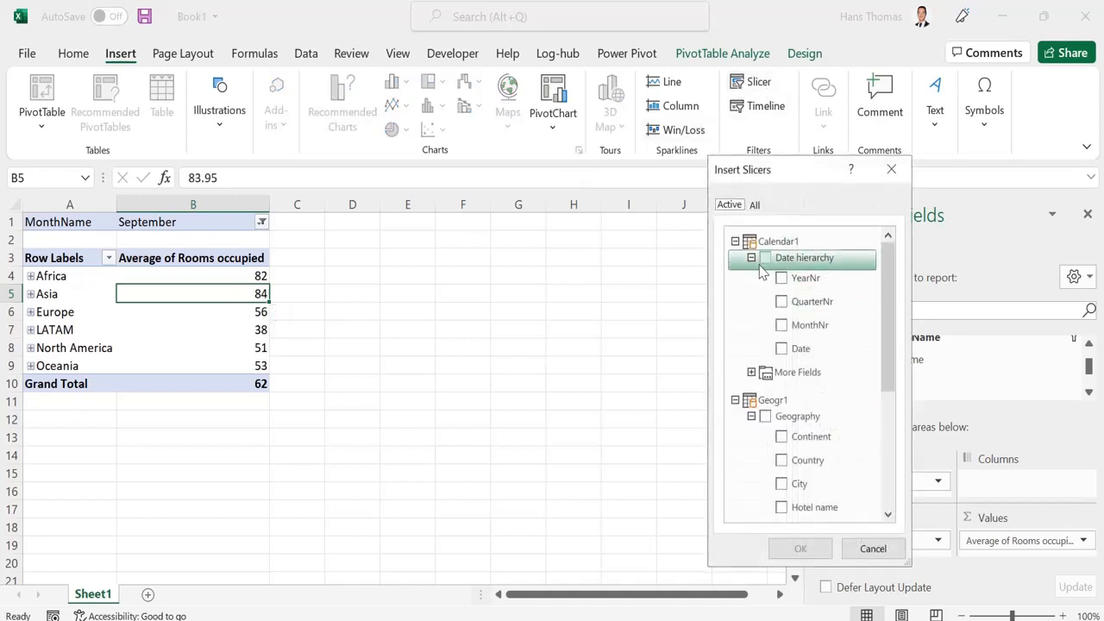
scroll(798, 345, "down", 3)
scroll(796, 405, "up", 3)
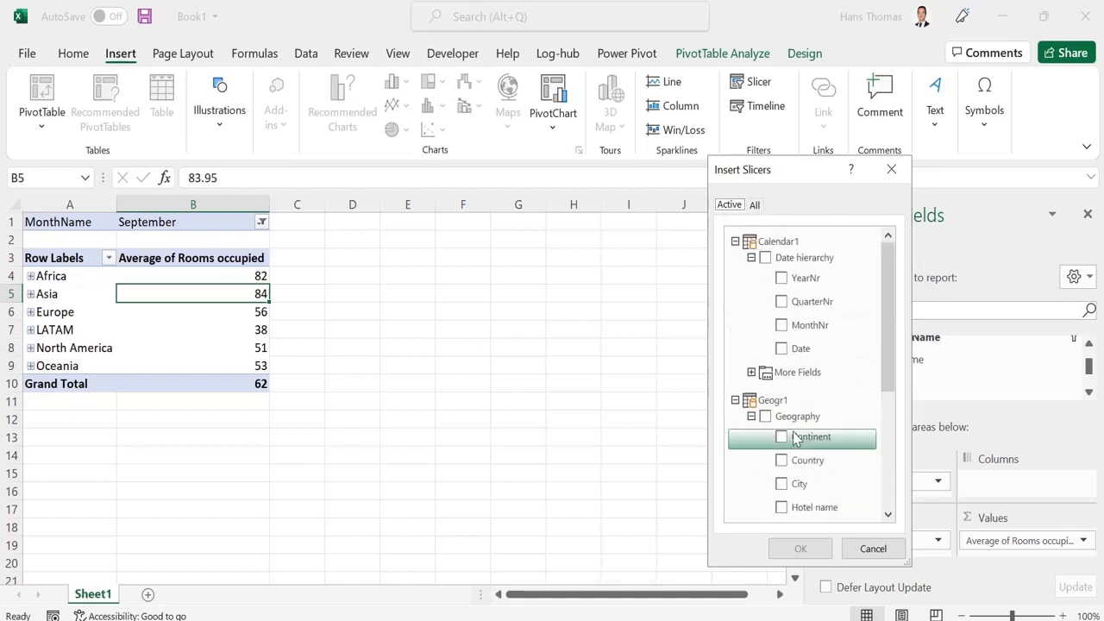
left_click(732, 207)
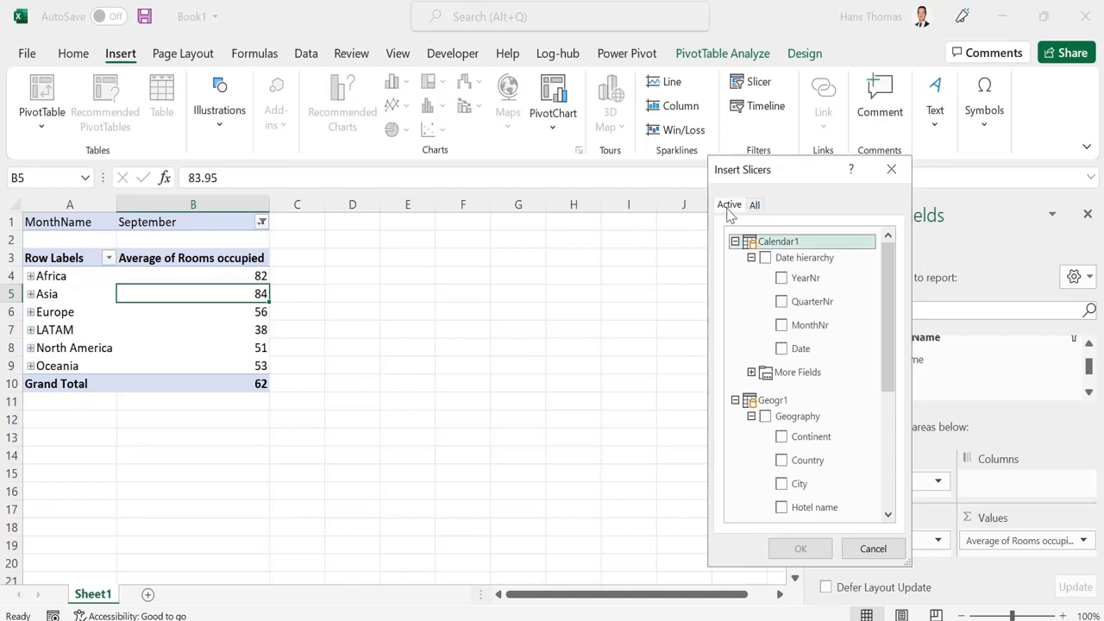
left_click(756, 206)
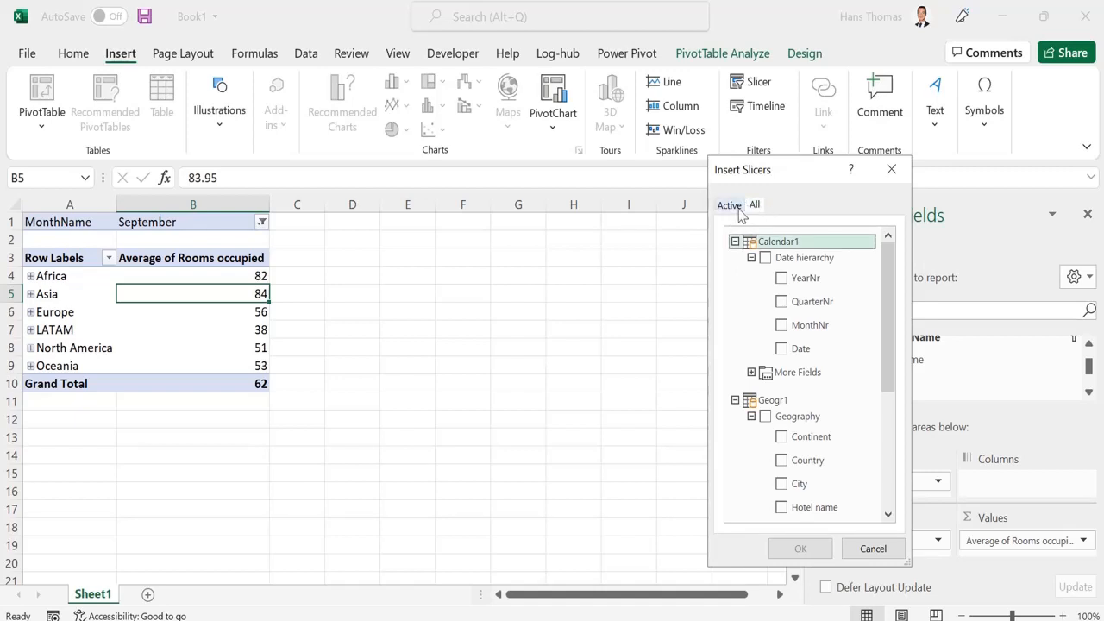
left_click(729, 209)
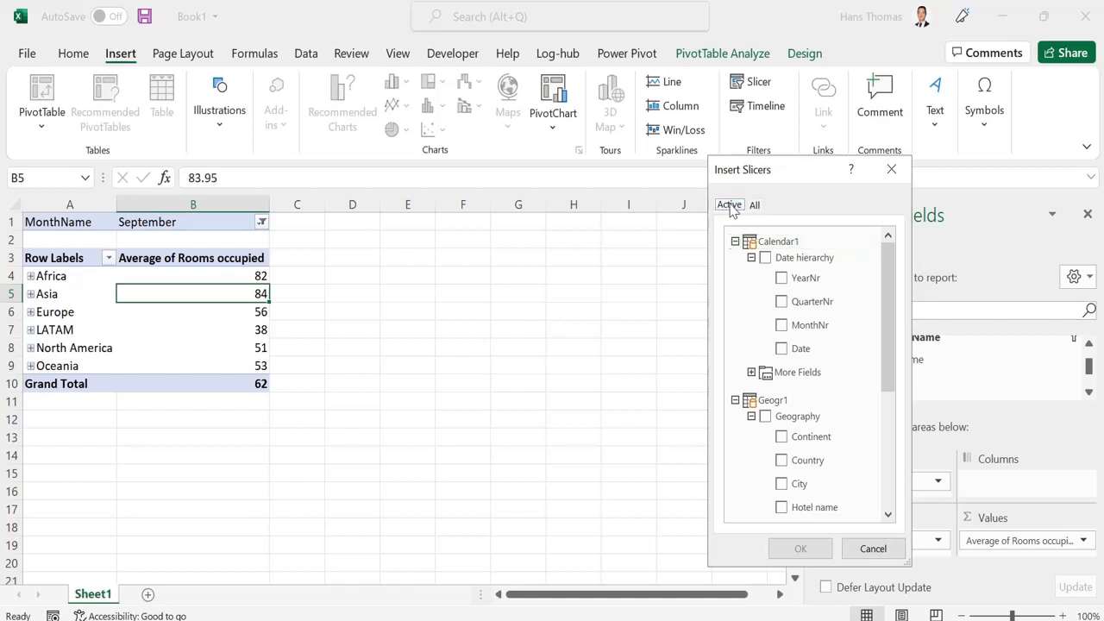
left_click(726, 211)
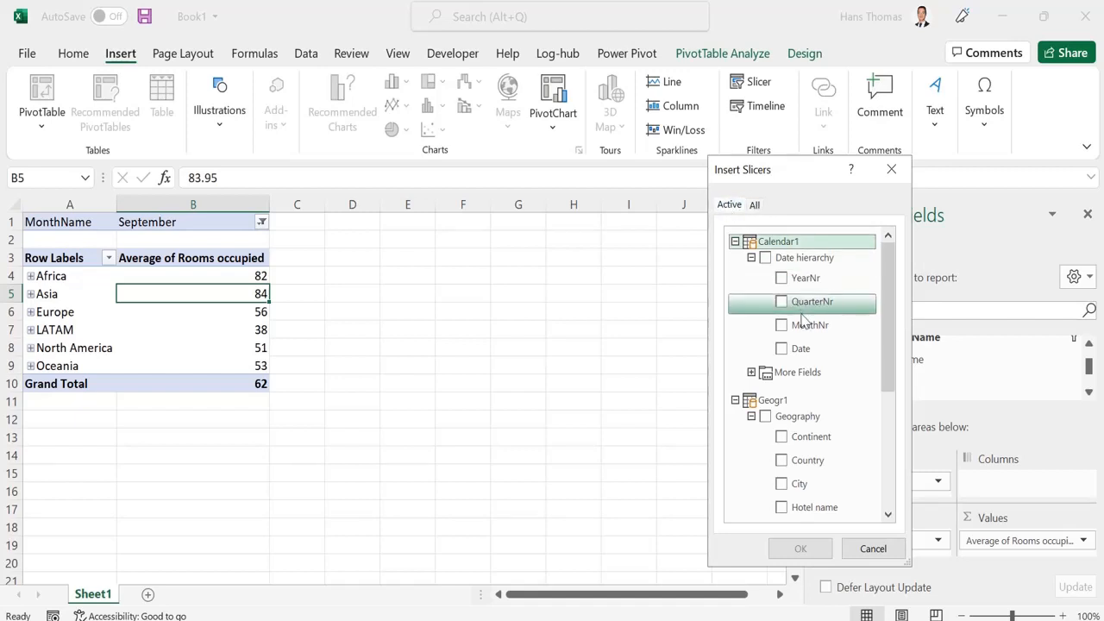
scroll(781, 414, "down", 2)
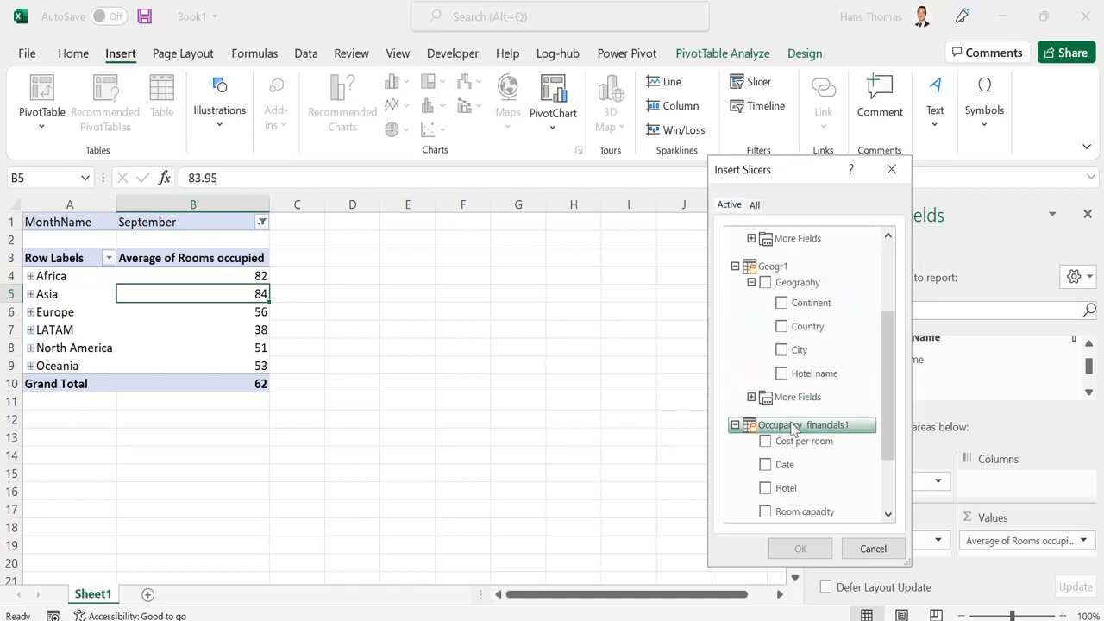
left_click(751, 397)
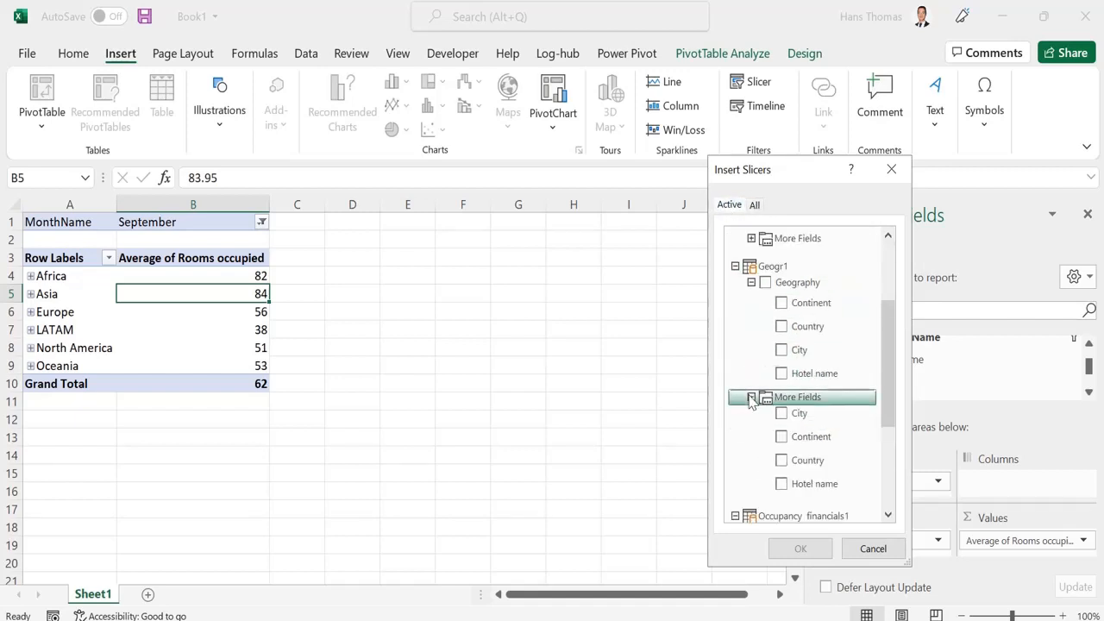
left_click(785, 440)
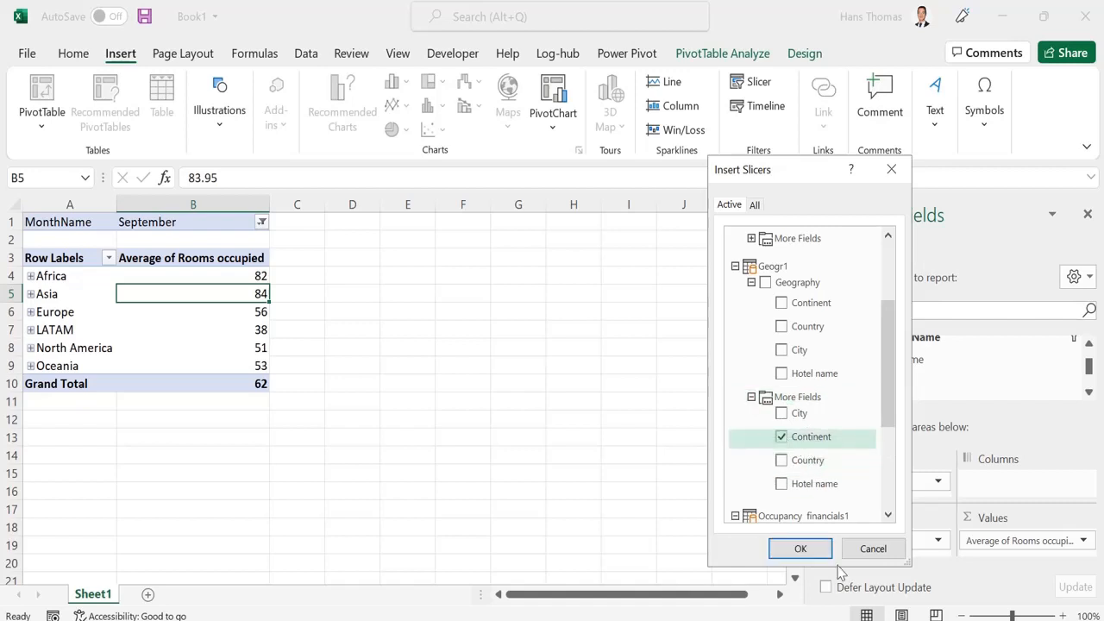
left_click(813, 549)
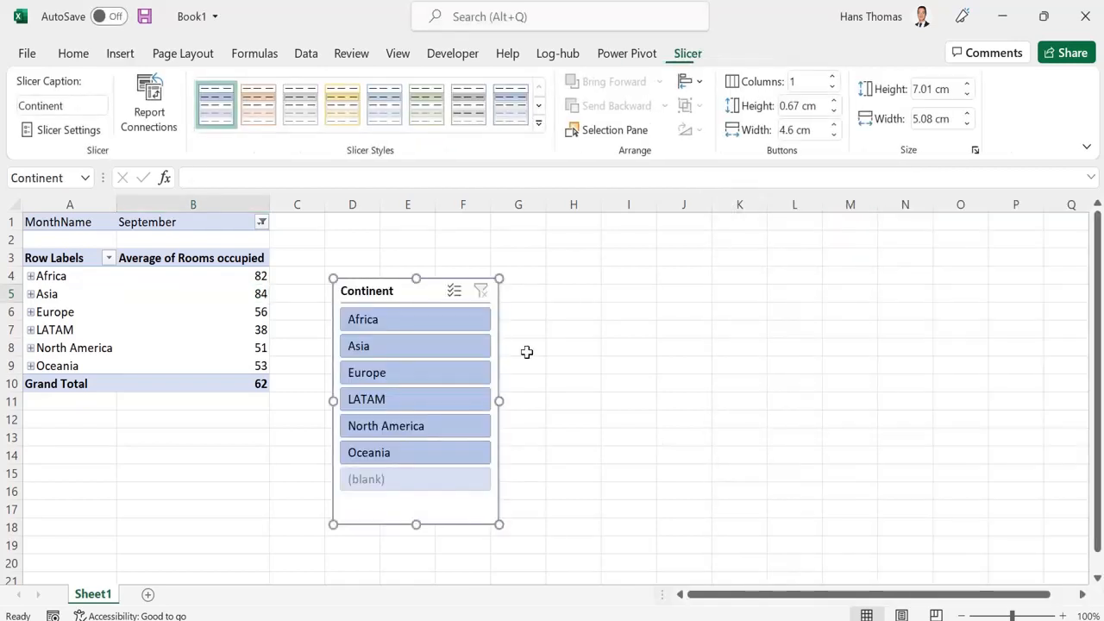
left_click_drag(424, 293, 411, 239)
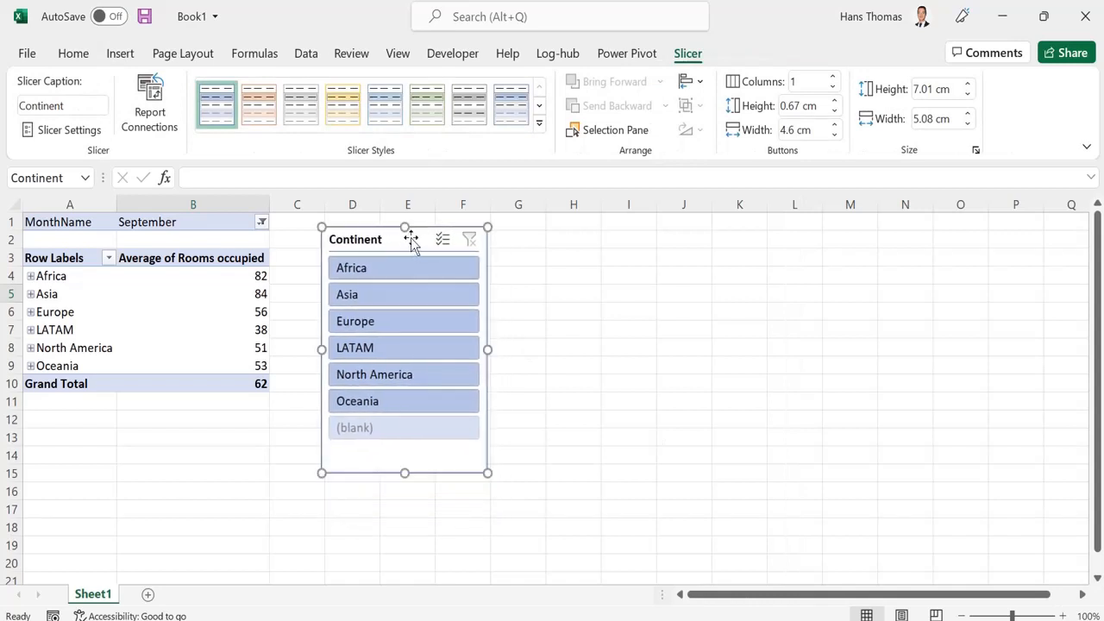
- Try the Continent slicer by filtering the PivotTable to single continents in turn, such as Africa, Europe, LATAM, North America and Asia
left_click(398, 267)
left_click(408, 320)
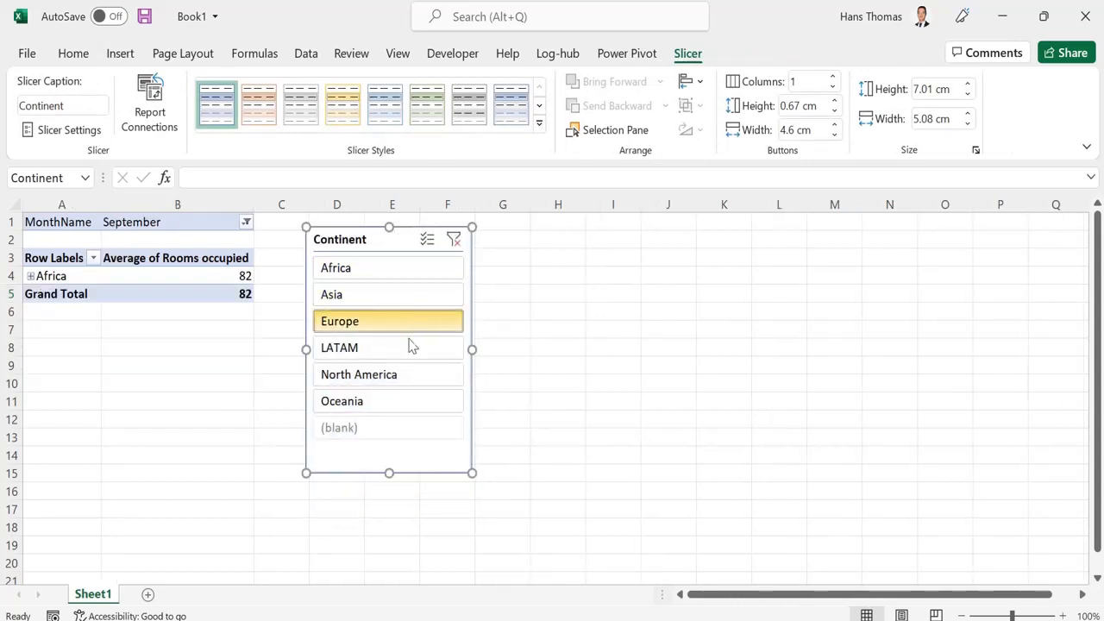
left_click(412, 348)
left_click(411, 374)
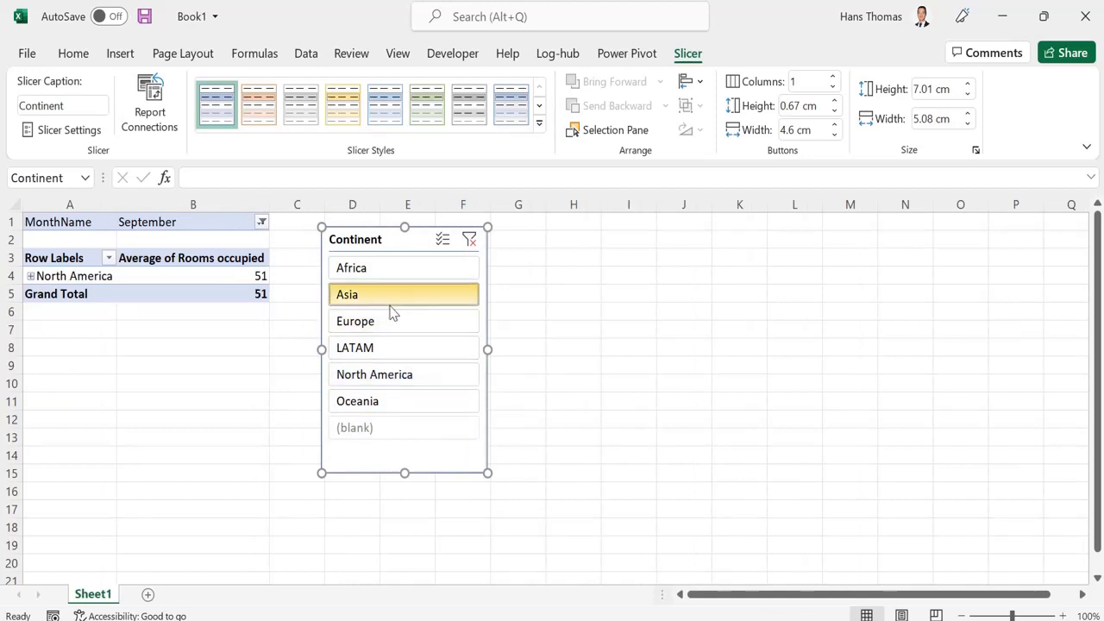
left_click(389, 294)
left_click(392, 267)
left_click(393, 380)
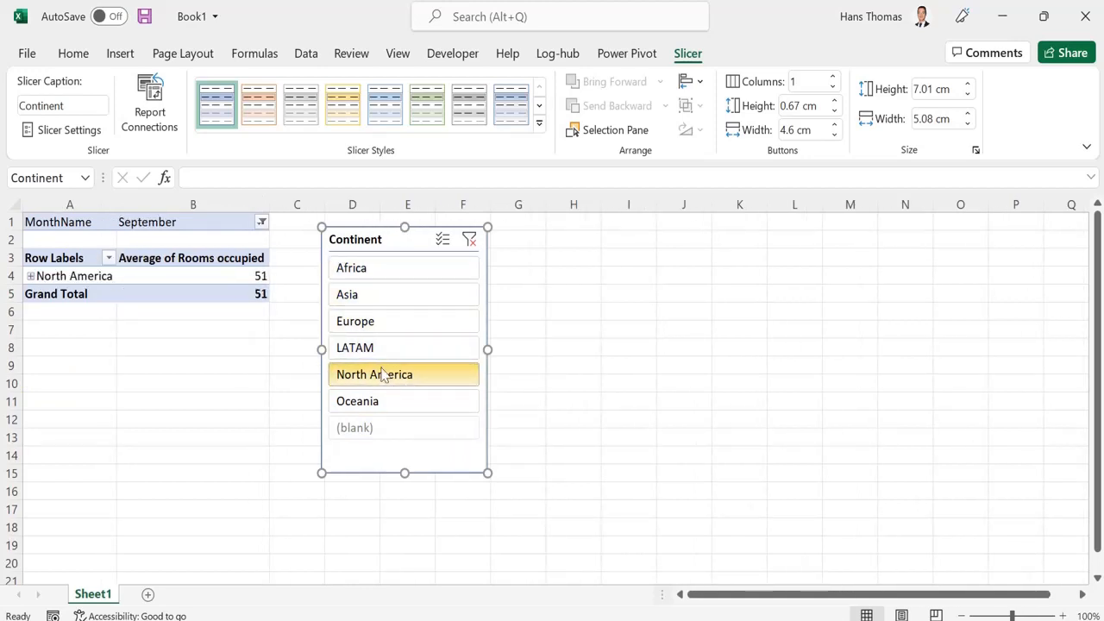
left_click(357, 271)
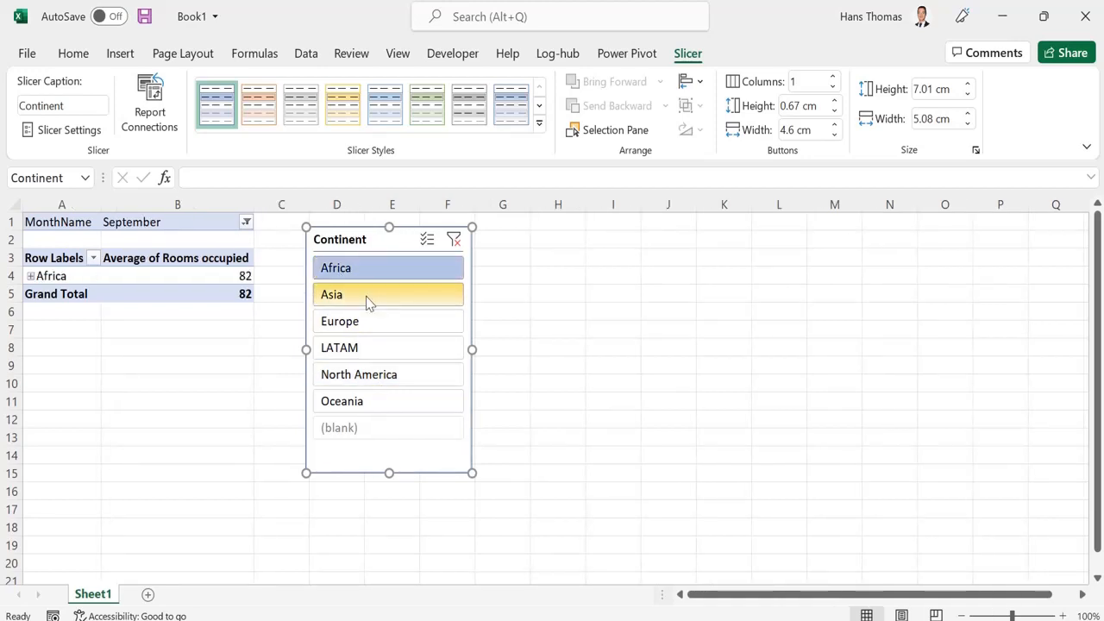
left_click(367, 300)
- Filter the PivotTable with the Continent slicer to LATAM, Asia and Africa together
left_click(380, 345)
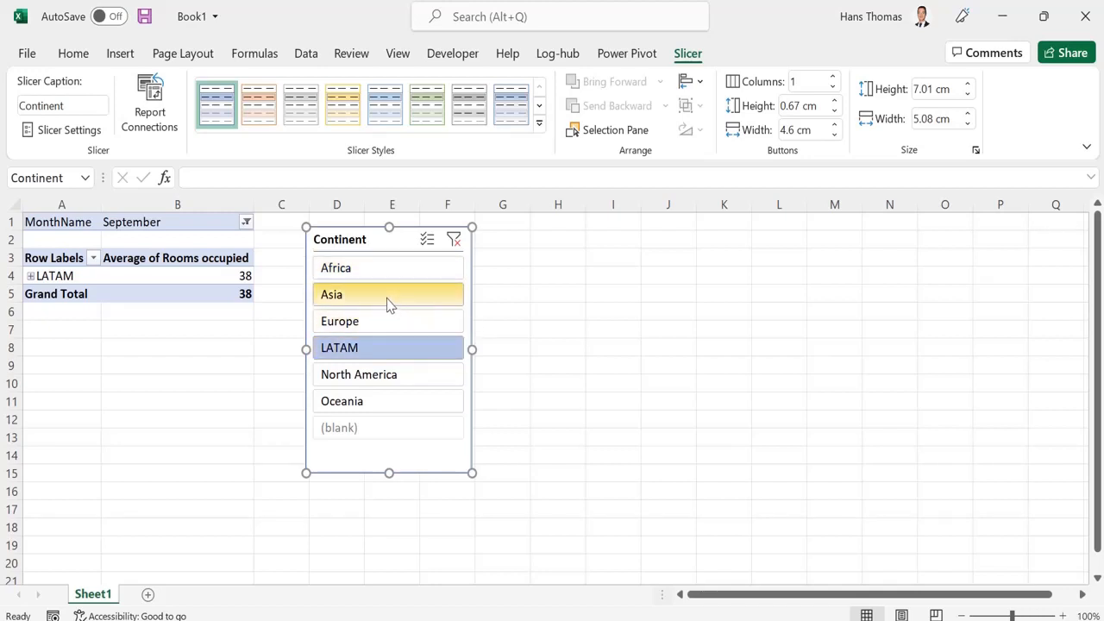
left_click(387, 301, "ctrl")
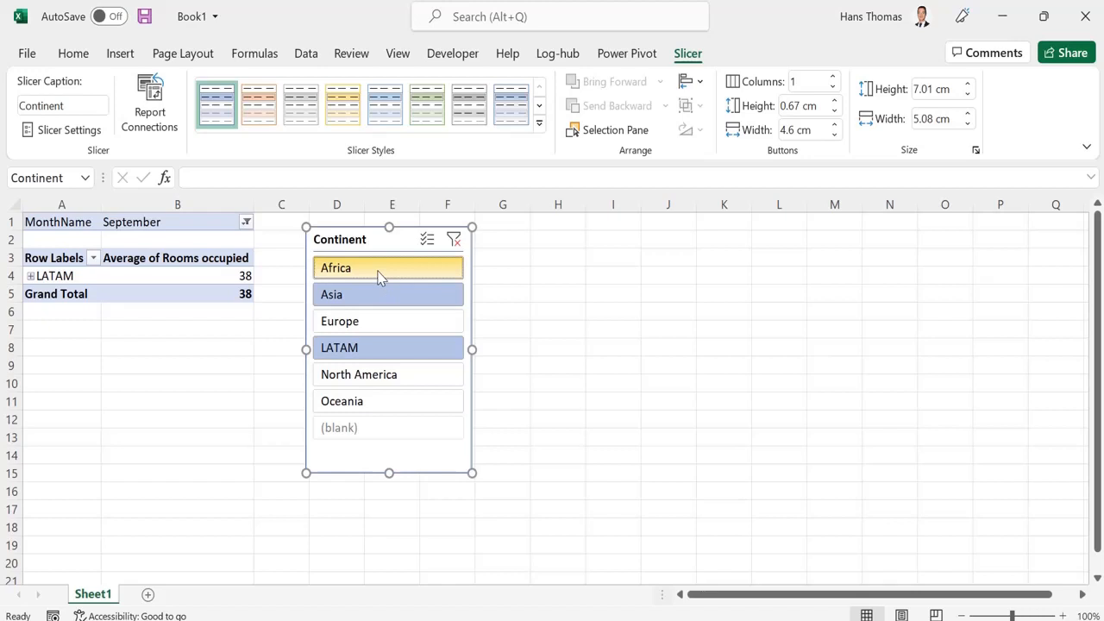
left_click(380, 274, "ctrl")
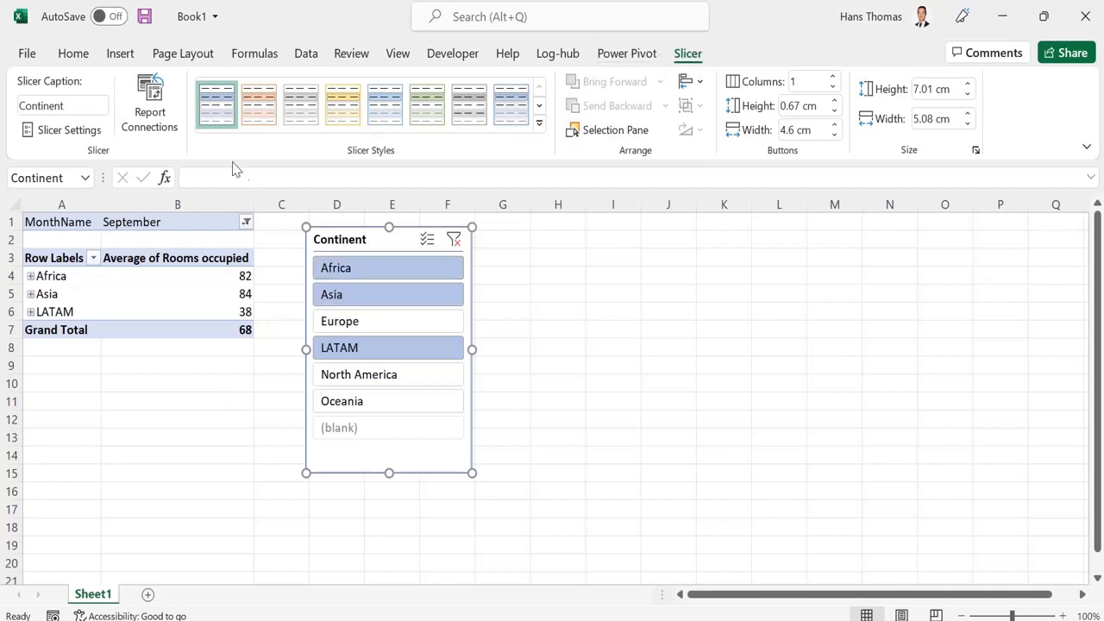
- Check which PivotTable reports the Continent slicer is connected to, leaving the connections as they are
left_click(168, 126)
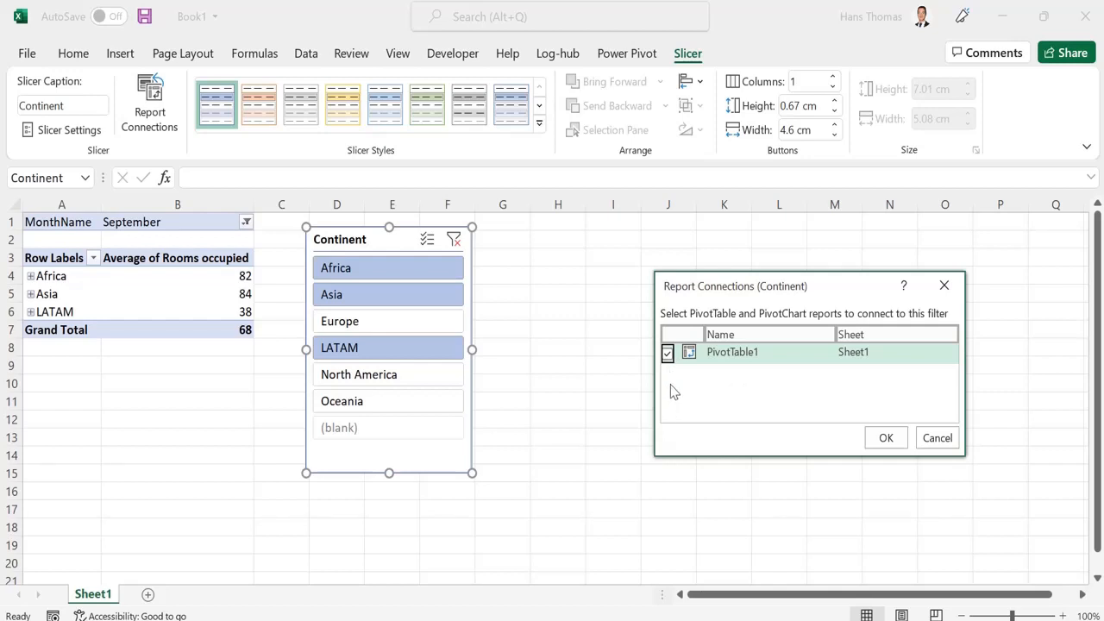
left_click(934, 439)
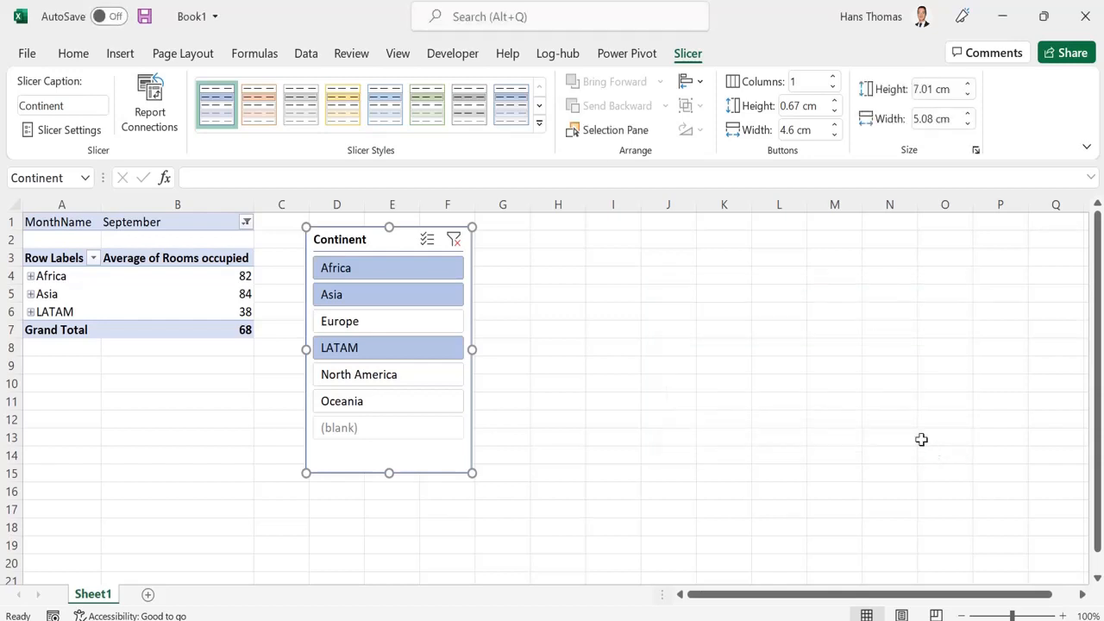
- Insert a timeline for the Date field from Calendar1's More Fields, linked to the PivotTable
left_click(211, 287)
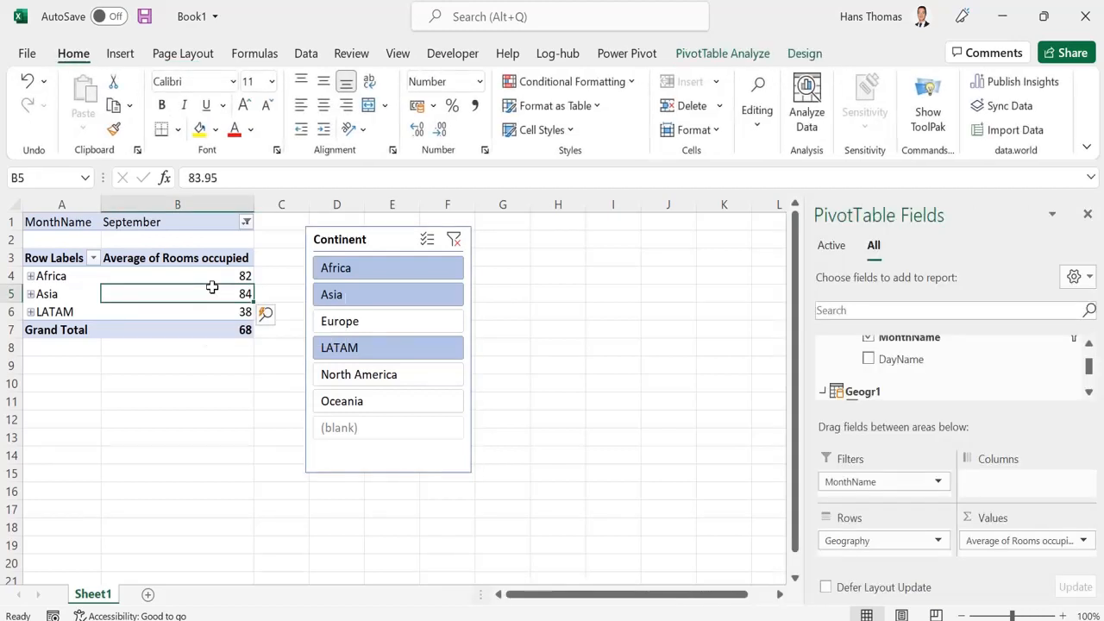
left_click(120, 54)
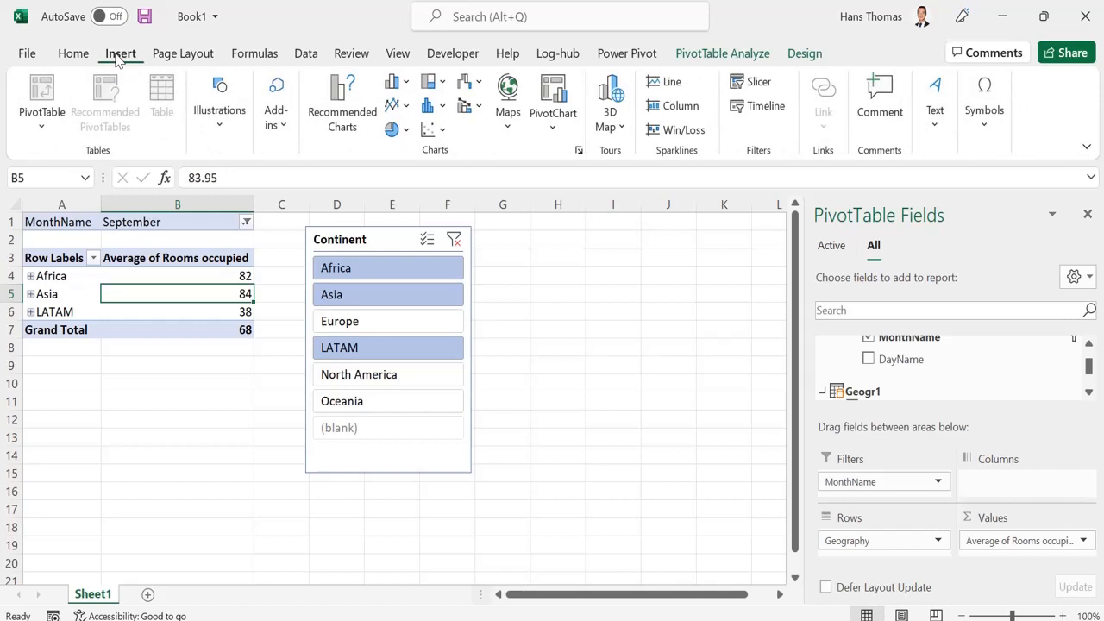
left_click(766, 109)
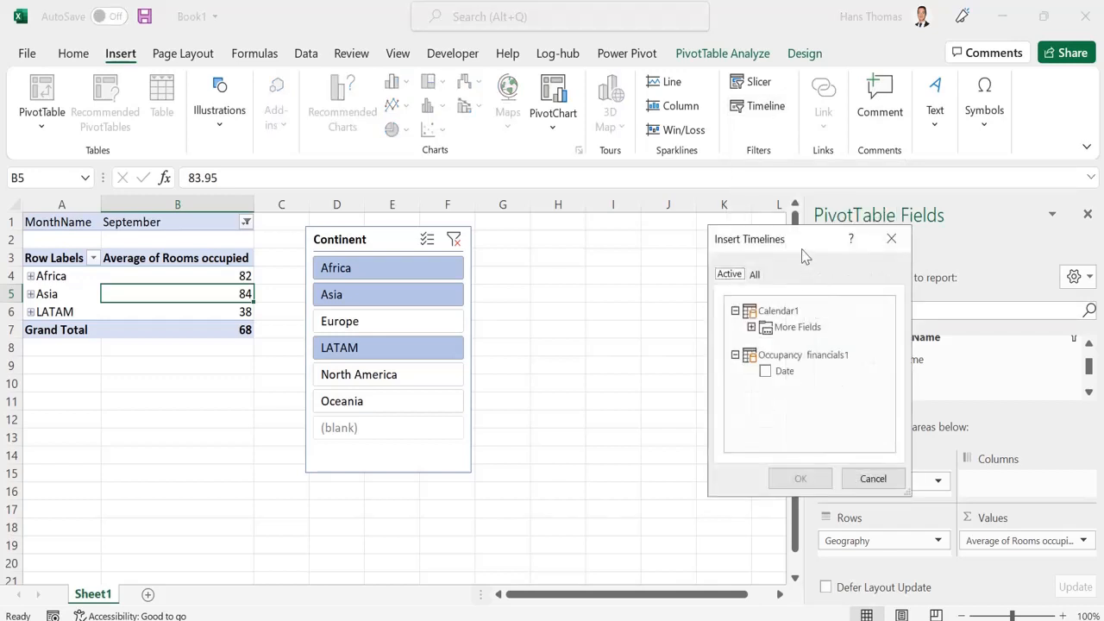
left_click(751, 330)
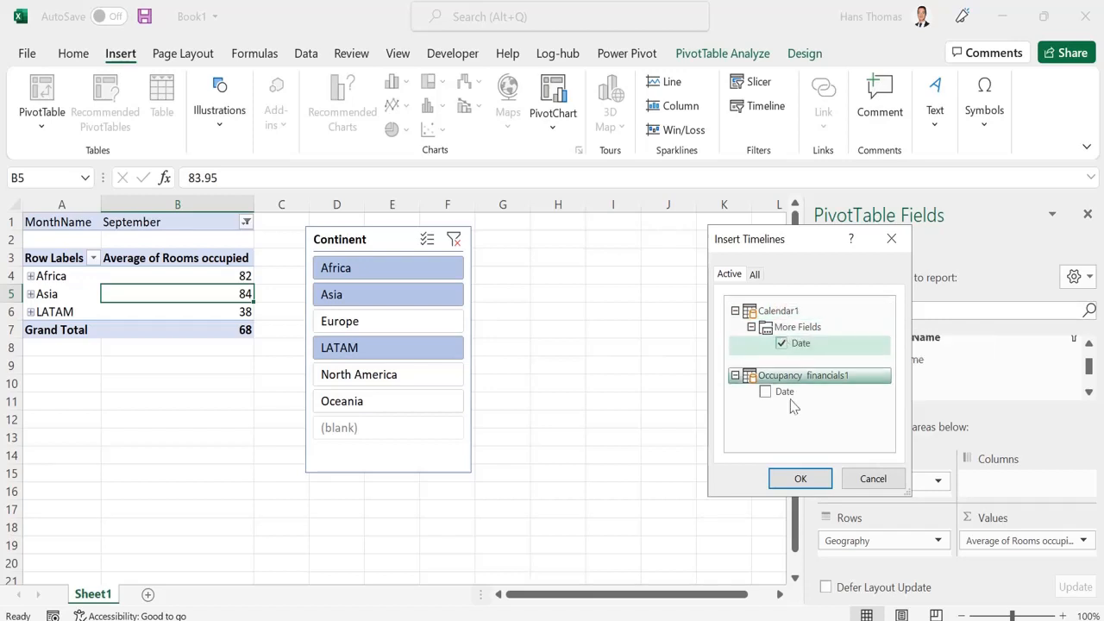
left_click(799, 479)
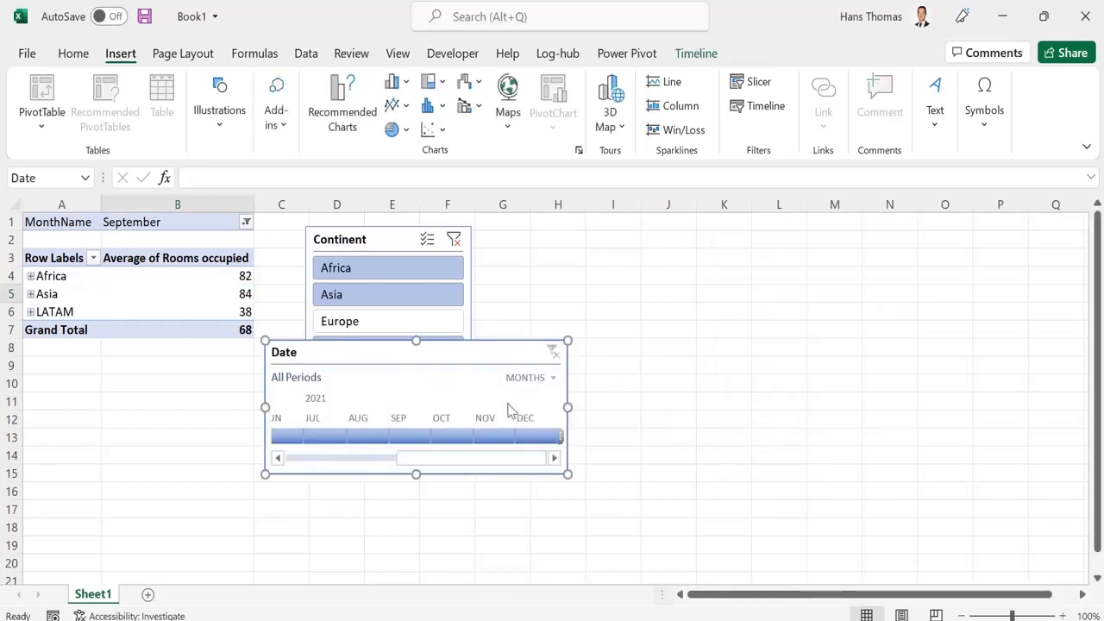
- Switch the Date timeline's time level to years and back to months
left_click(552, 379)
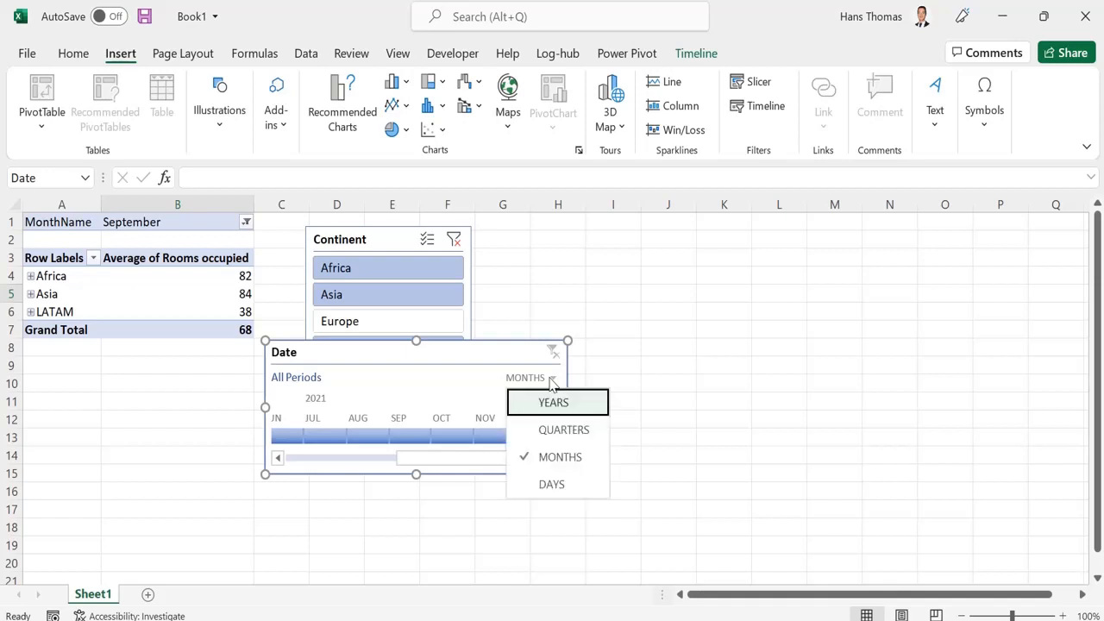
left_click(560, 407)
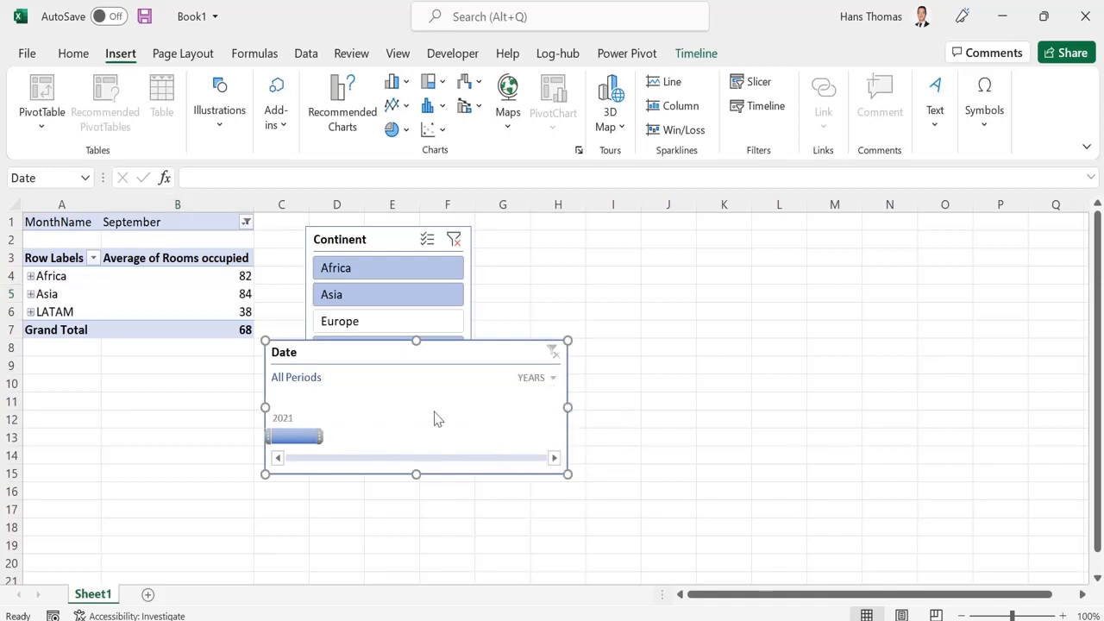
left_click(537, 377)
left_click(590, 463)
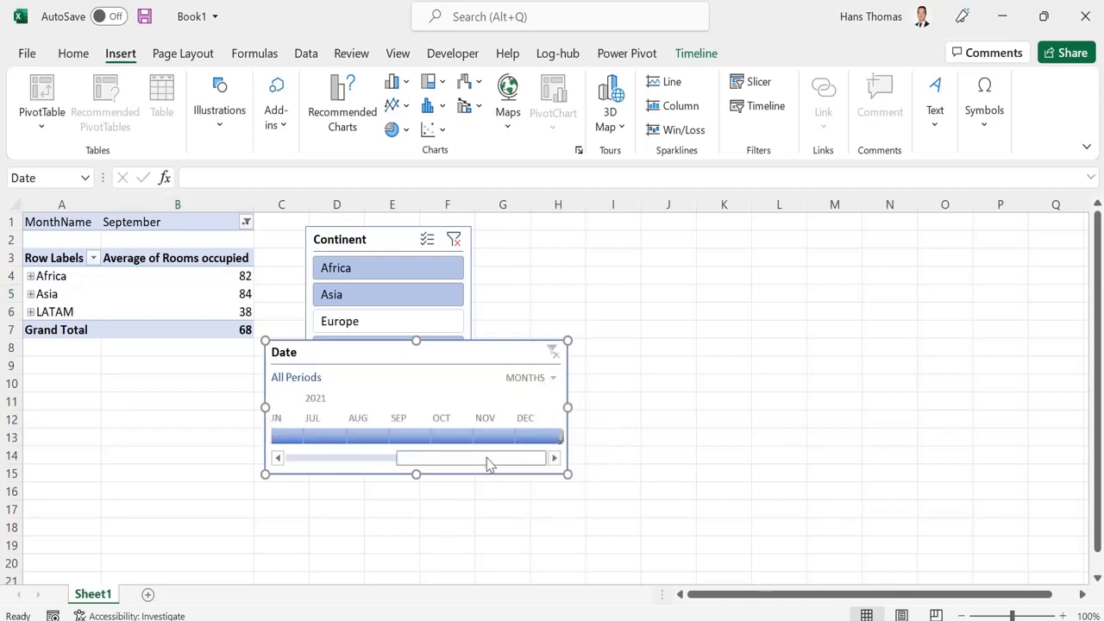
- Try the Date timeline by filtering to July–September 2021, extending it to November, and selecting June 2021 alone
left_click(419, 436)
left_click_drag(389, 435, 313, 433)
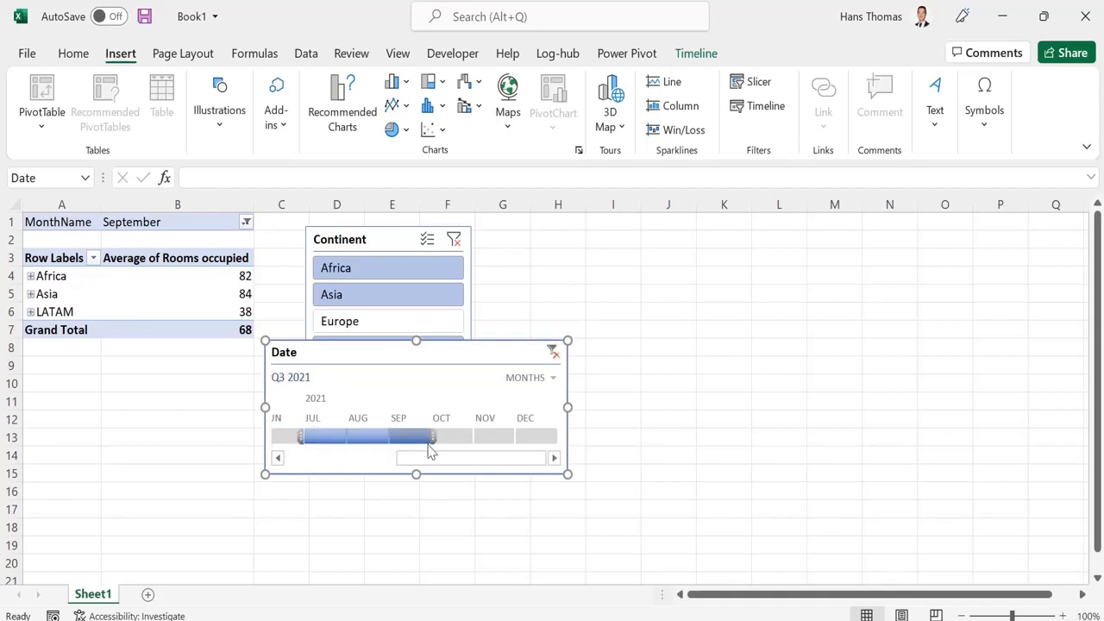
left_click_drag(433, 435, 518, 436)
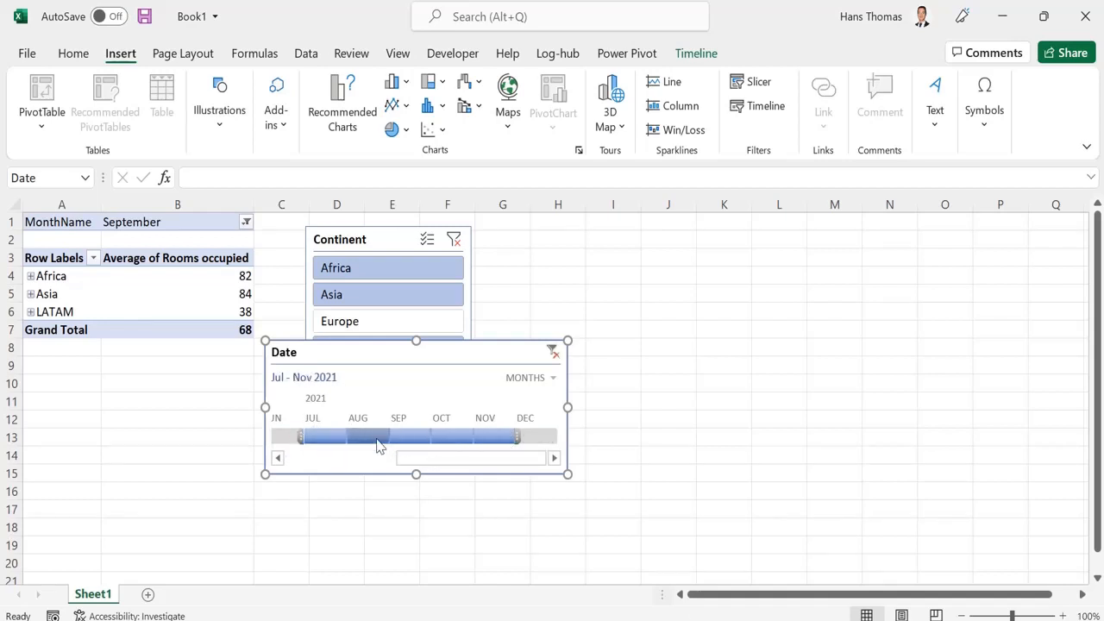
left_click(288, 434)
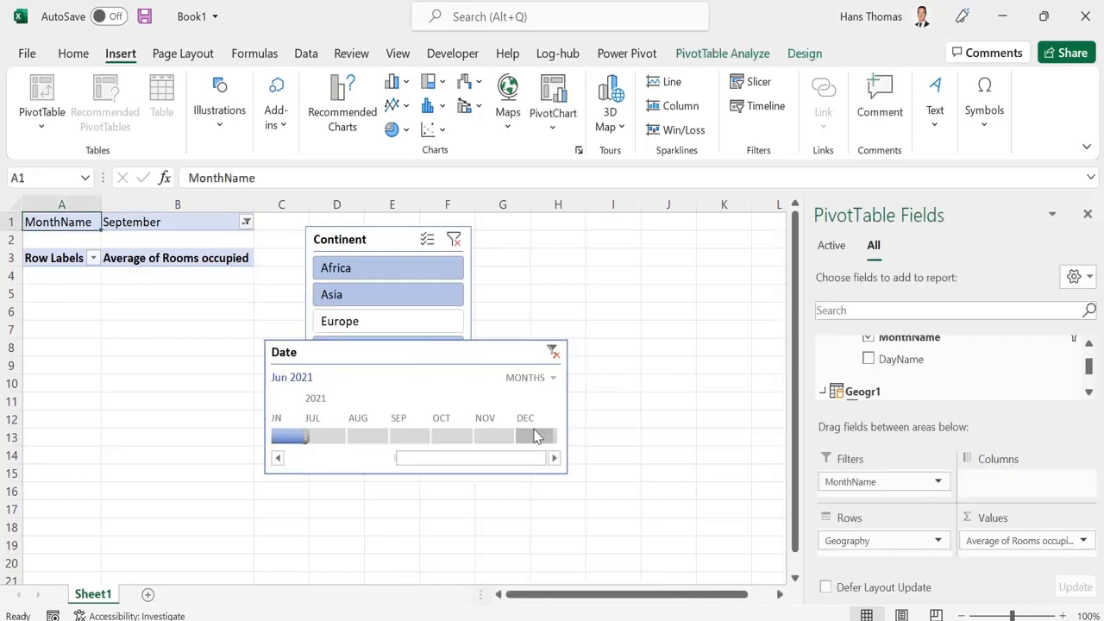
- Clear the Date timeline's filter and delete the timeline from the sheet
left_click(553, 353)
left_click(534, 355)
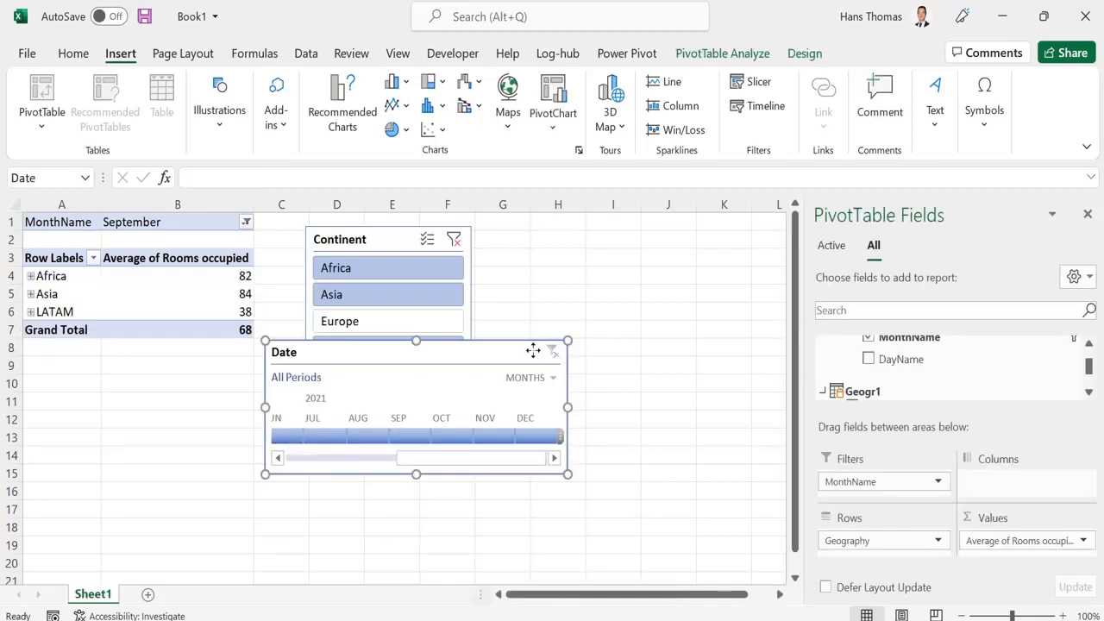
key("Delete")
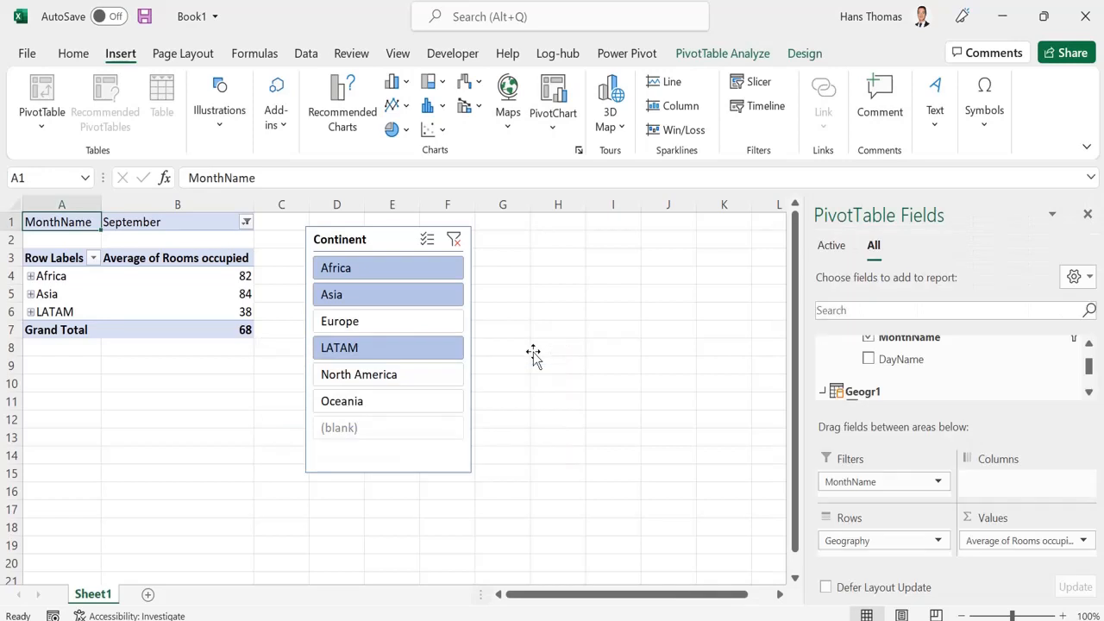
- Create a new Power Pivot measure in the Occupancy financials1 table and name it "Room Q m-1"
left_click(166, 289)
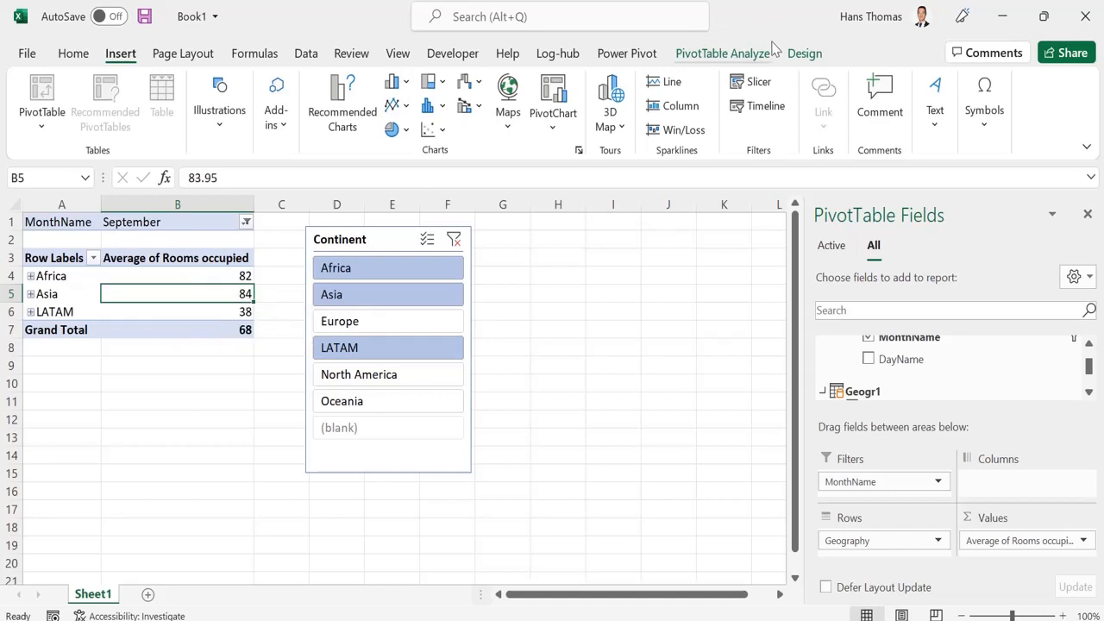
left_click(617, 56)
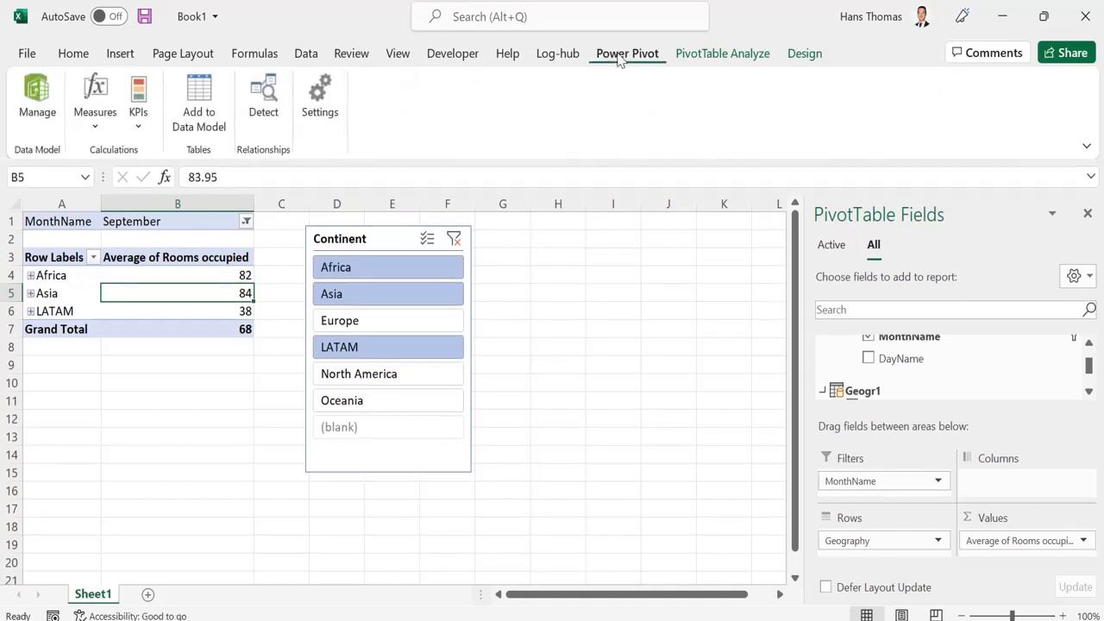
left_click(107, 131)
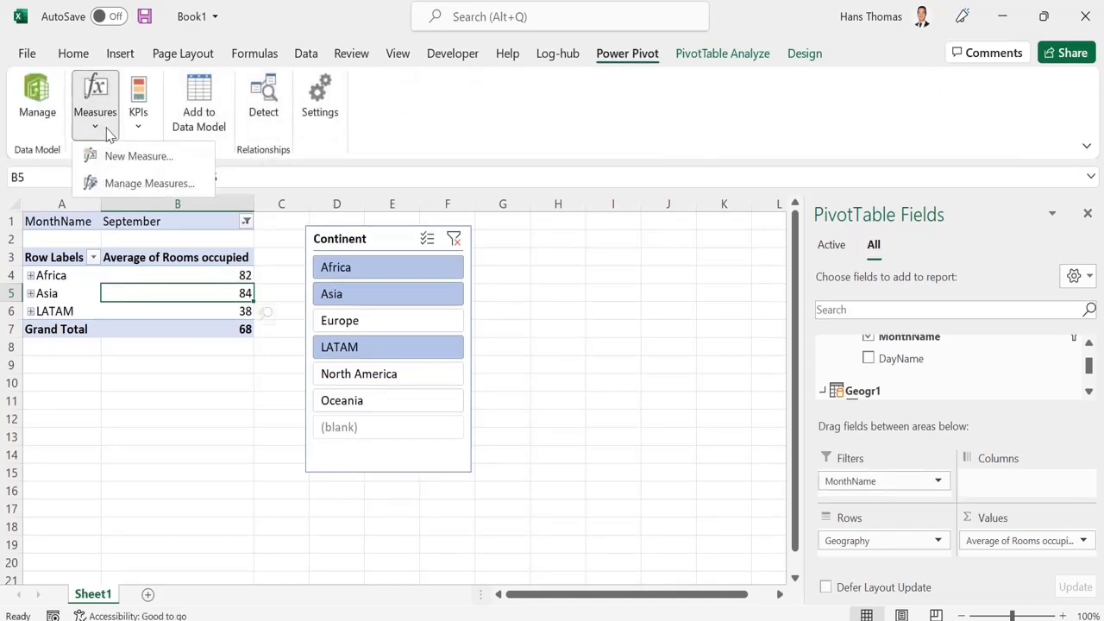
left_click(141, 159)
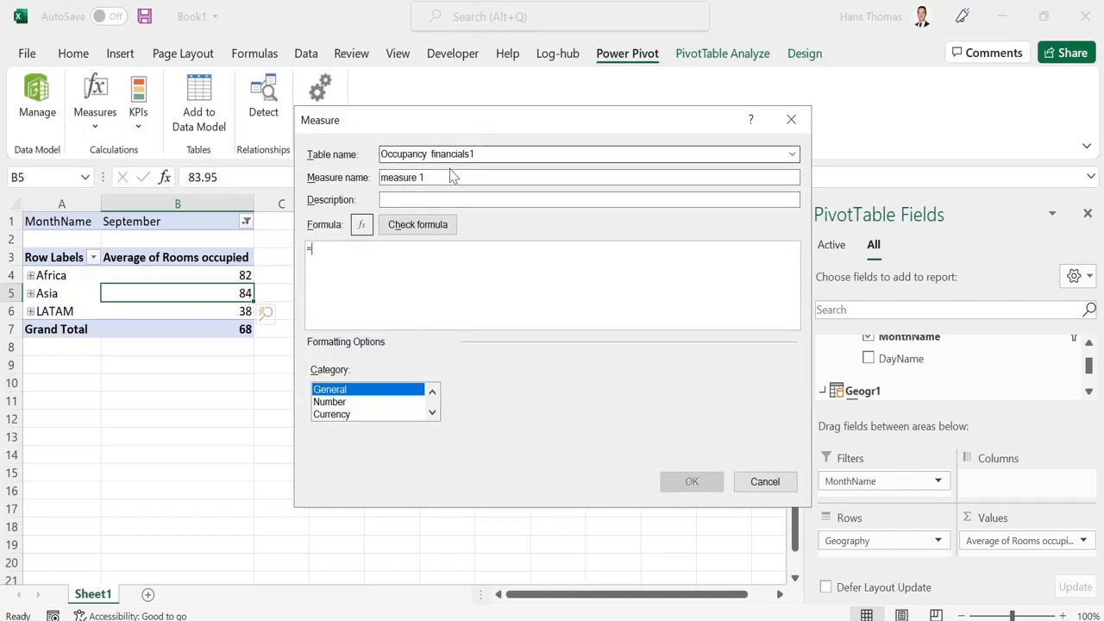
left_click_drag(448, 172, 354, 160)
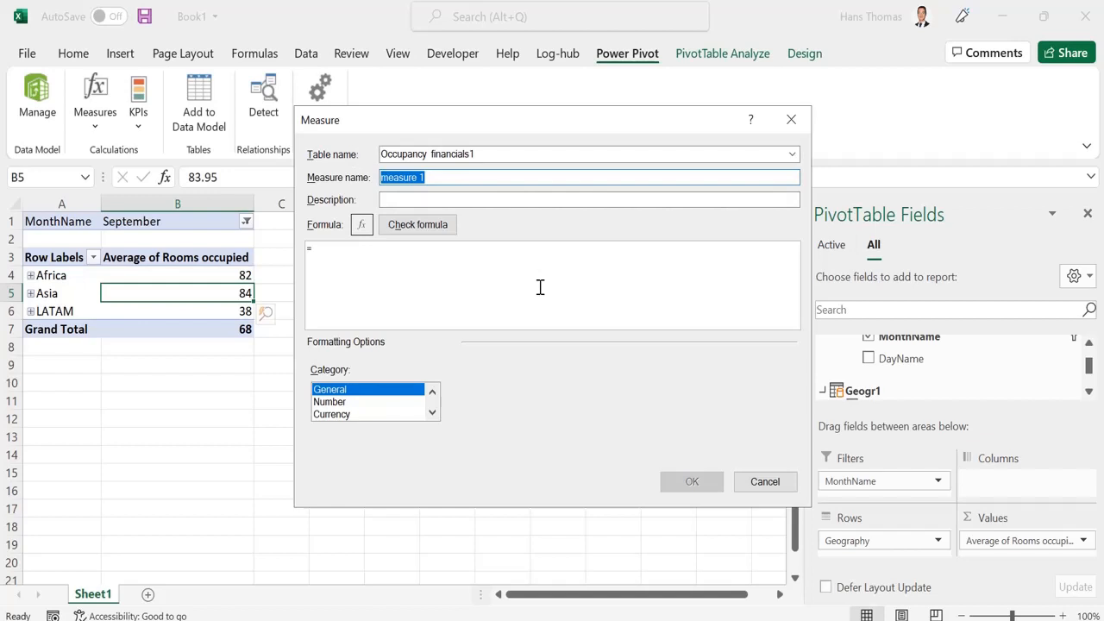
type("Room Q m-1")
- Start the measure's formula with CALCULATE, using 'Occupancy financials1'[Rooms occupied] as its expression
left_click(525, 252)
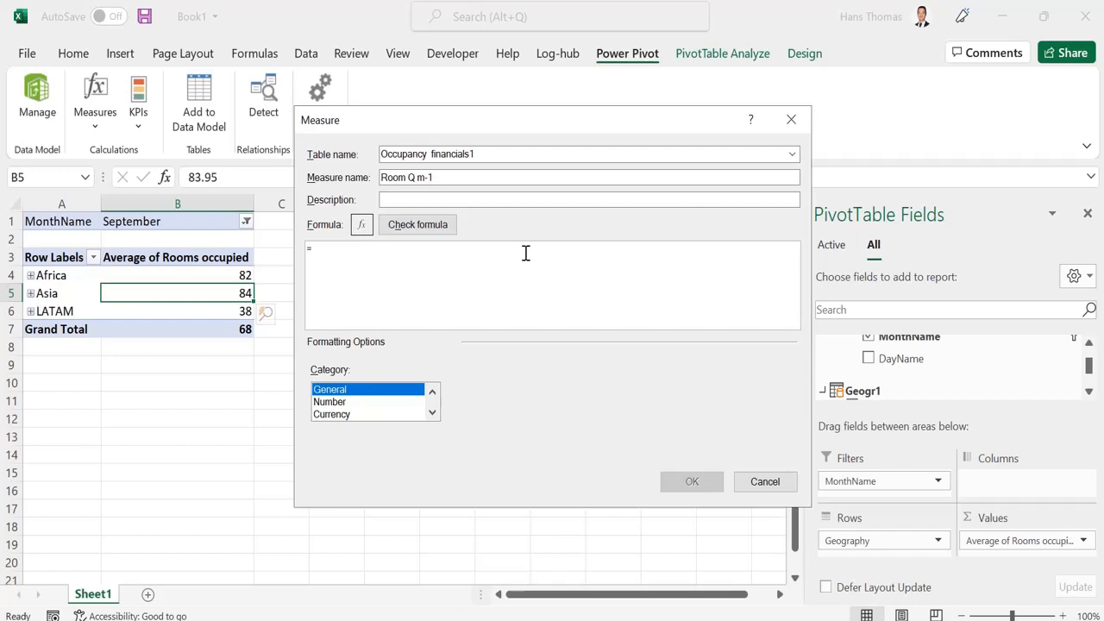
type("ca")
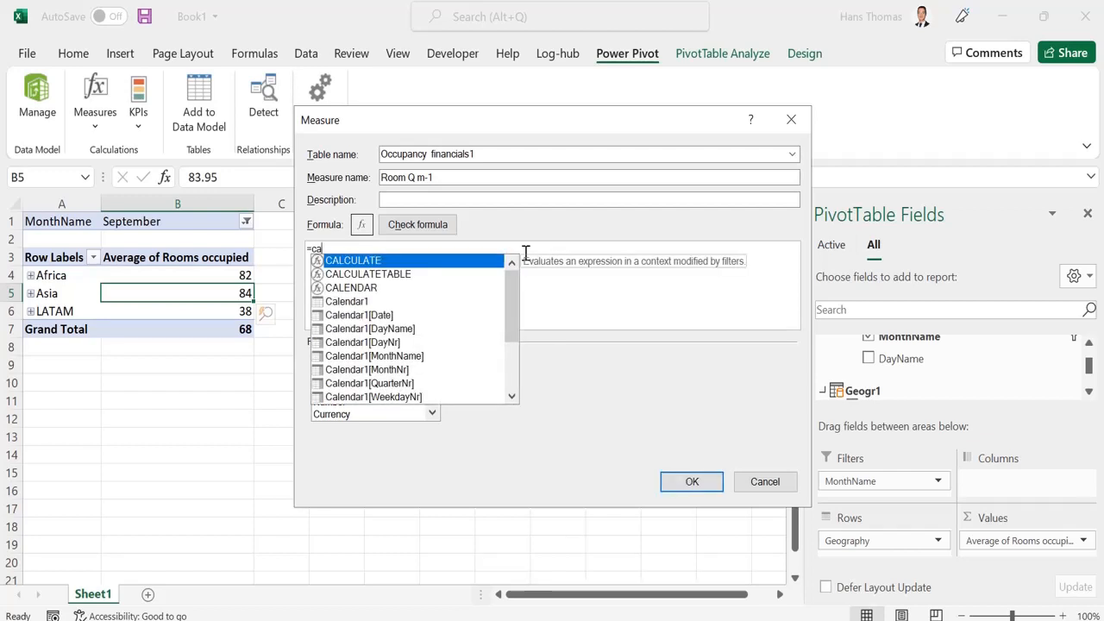
key("Tab")
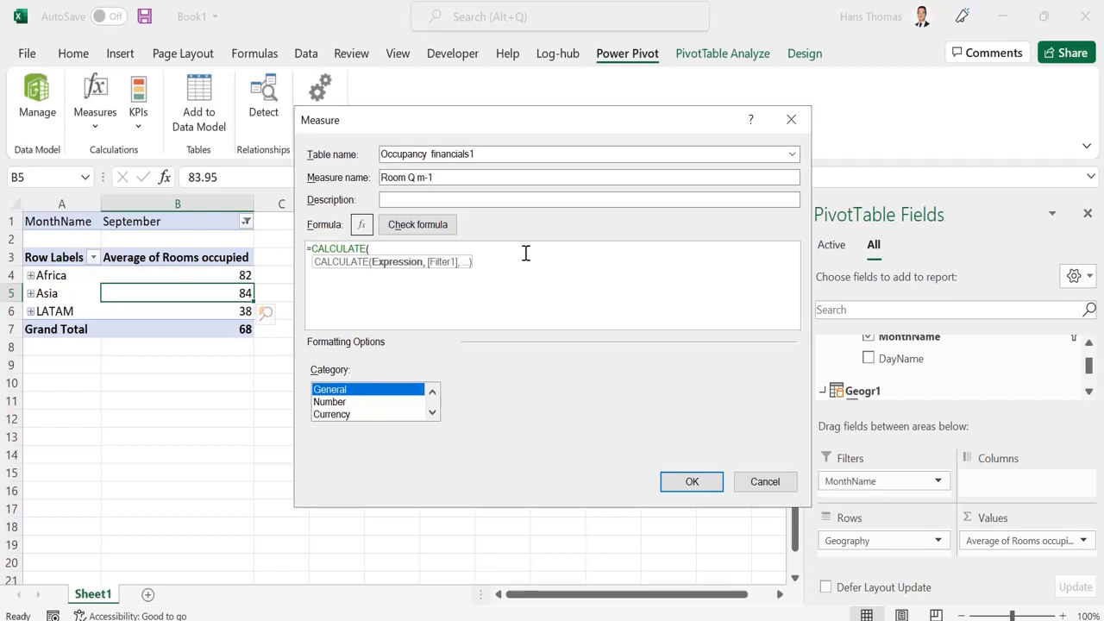
type("room")
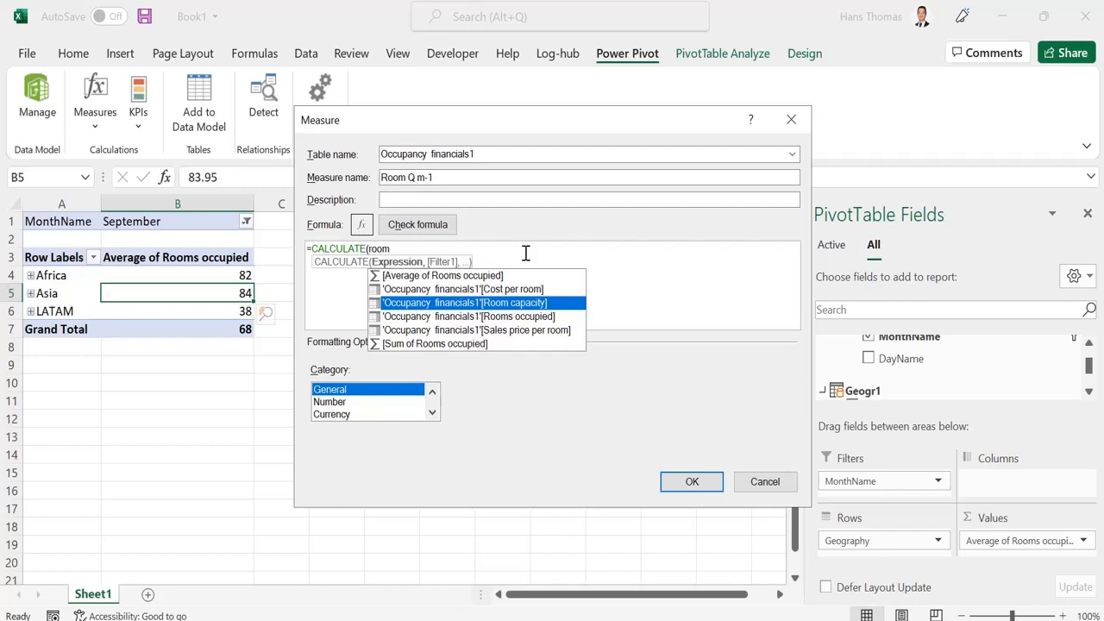
key("Down")
key("Tab")
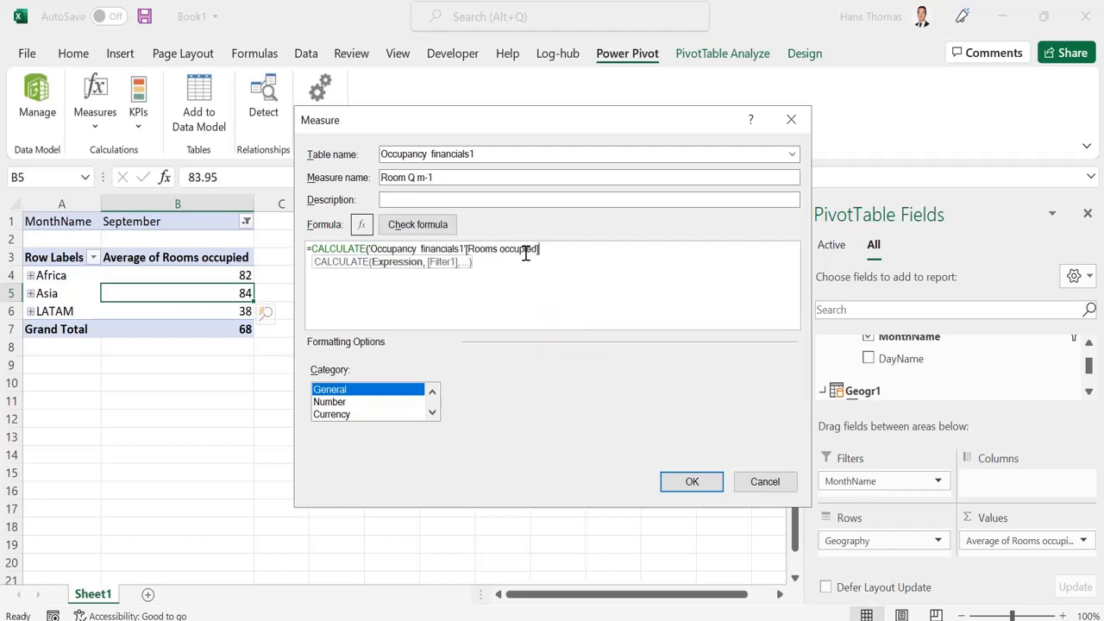
- Add PREVIOUSMONTH(Calendar1[Date]) as the filter argument of the CALCULATE formula
type(",")
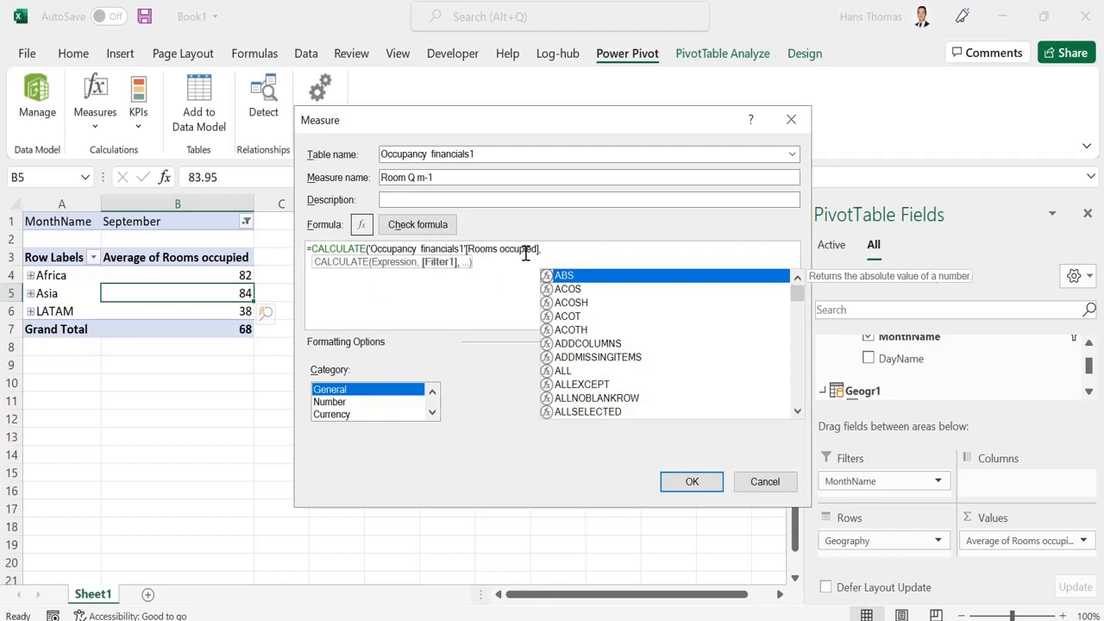
type("pre")
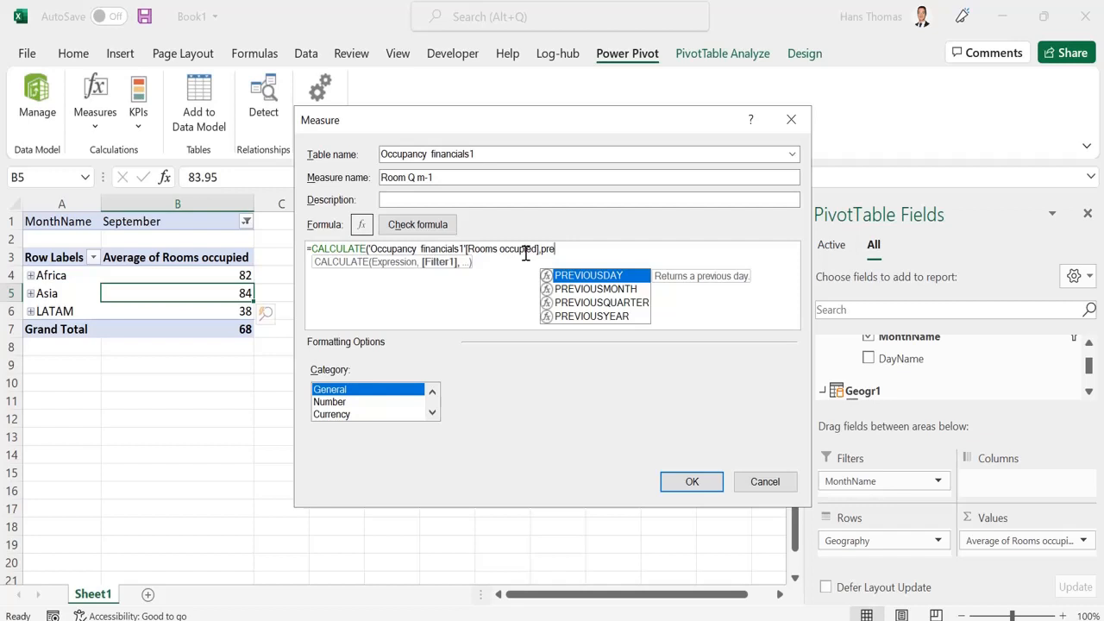
key("Down")
key("Tab")
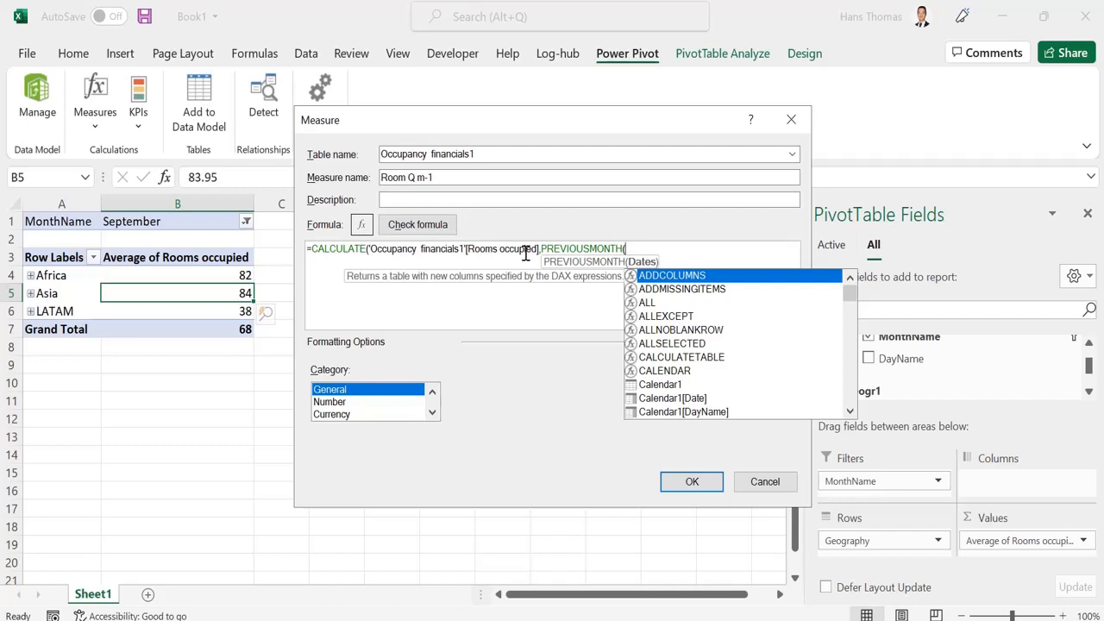
type("date")
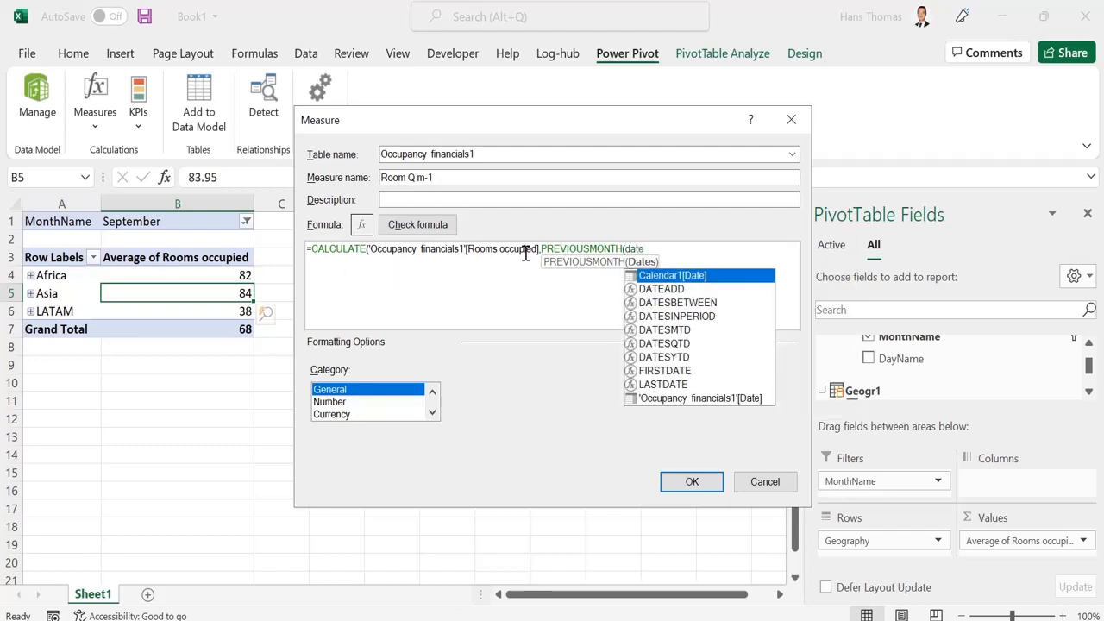
key("Tab")
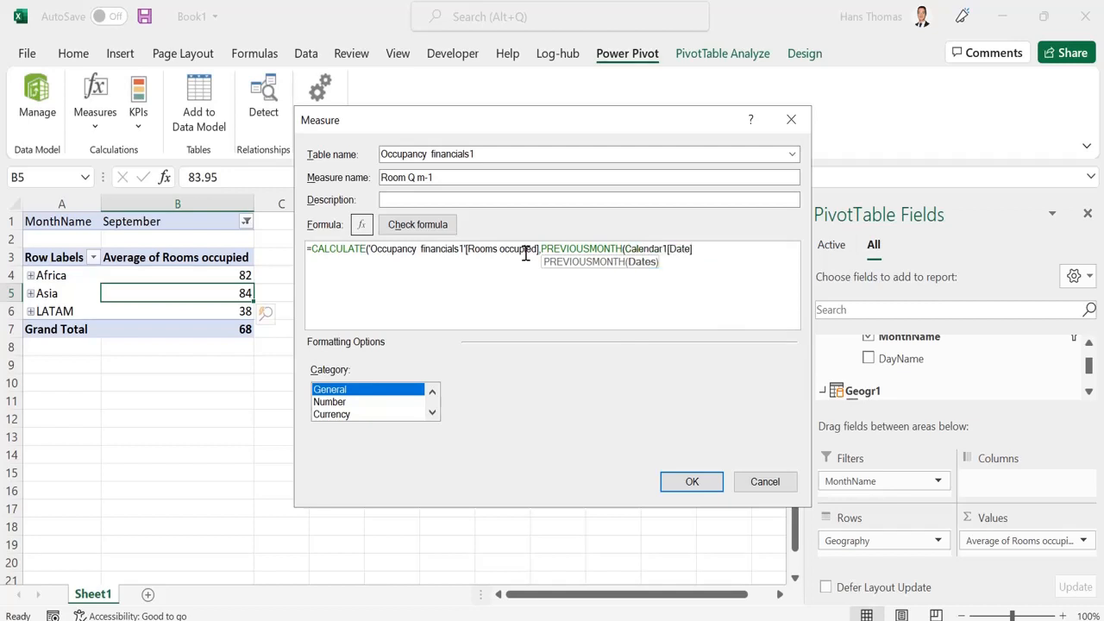
type(")")
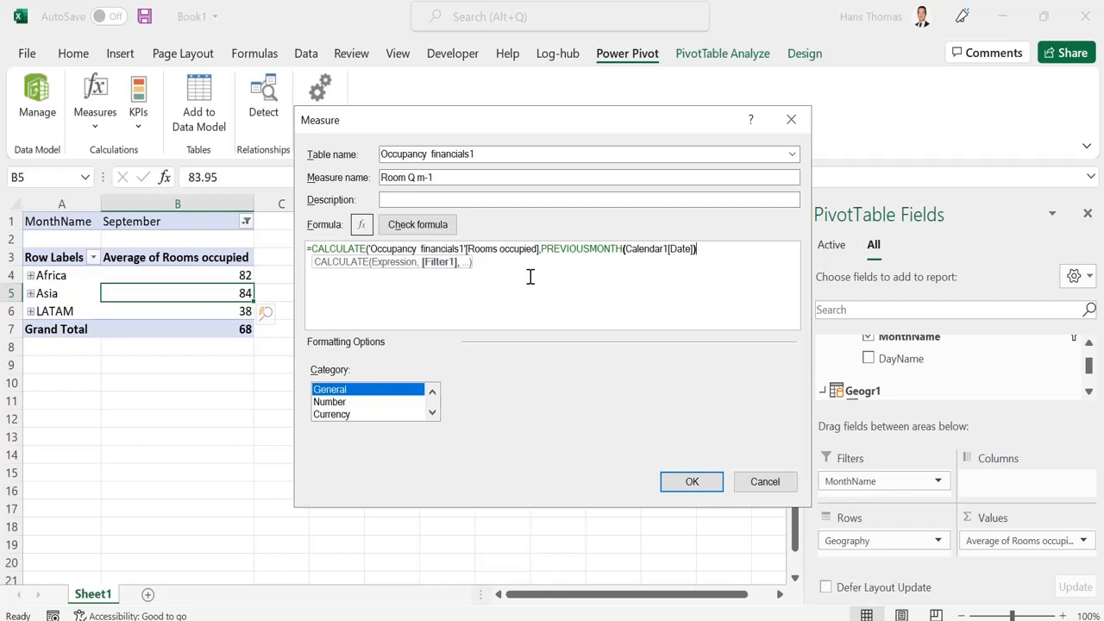
- Wrap 'Occupancy financials1'[Rooms occupied] in the AVERAGE function inside the measure's CALCULATE formula
left_click(371, 249)
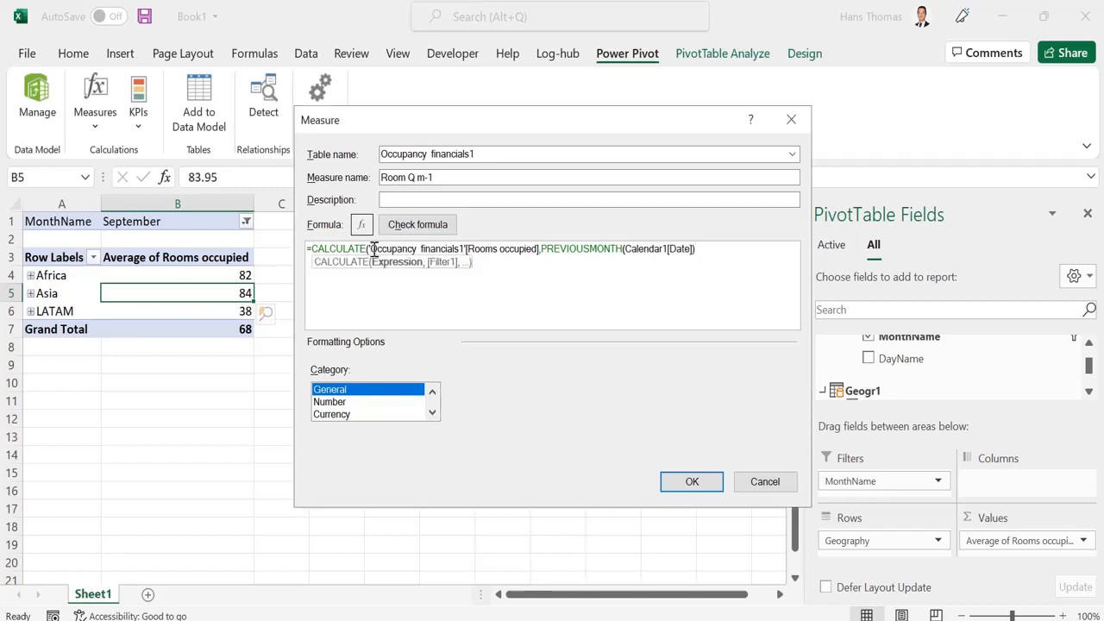
left_click_drag(371, 249, 540, 248)
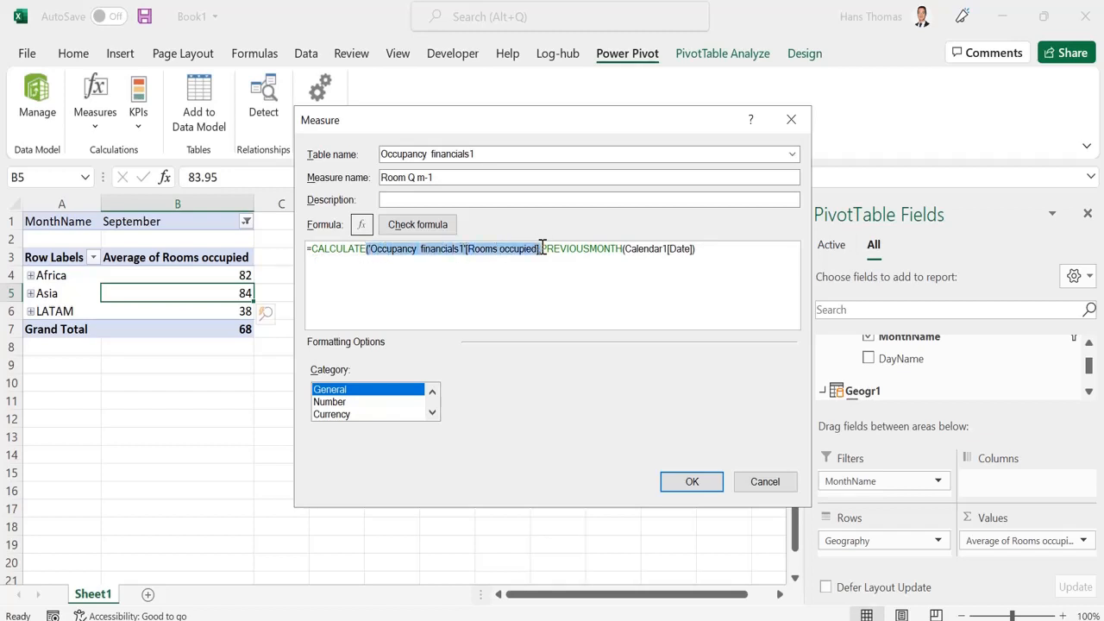
left_click(500, 248)
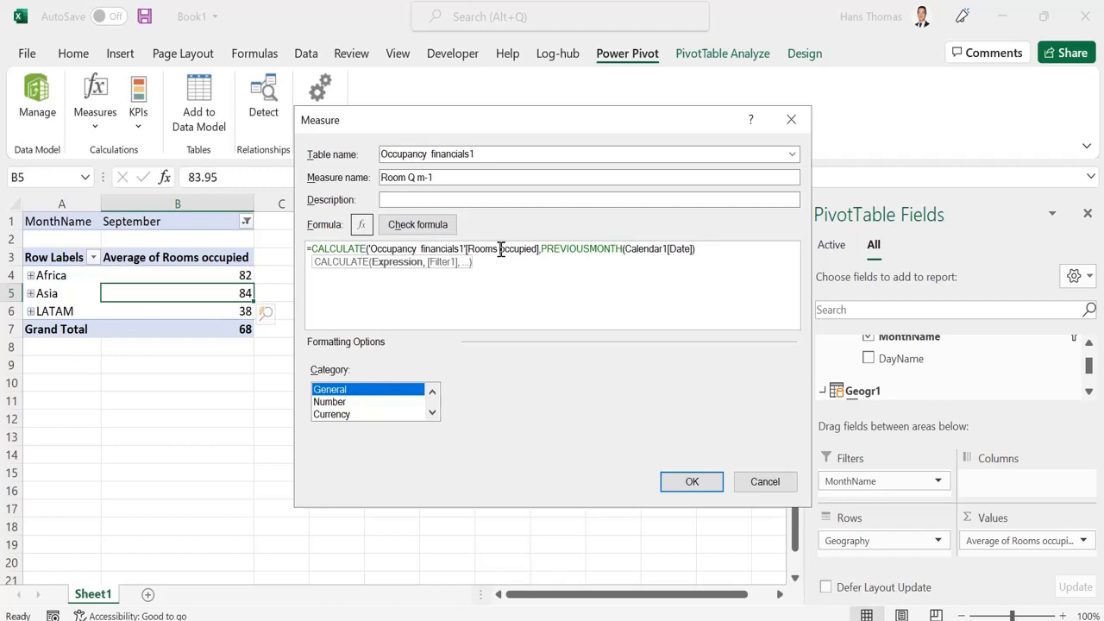
left_click(369, 250)
type("ave")
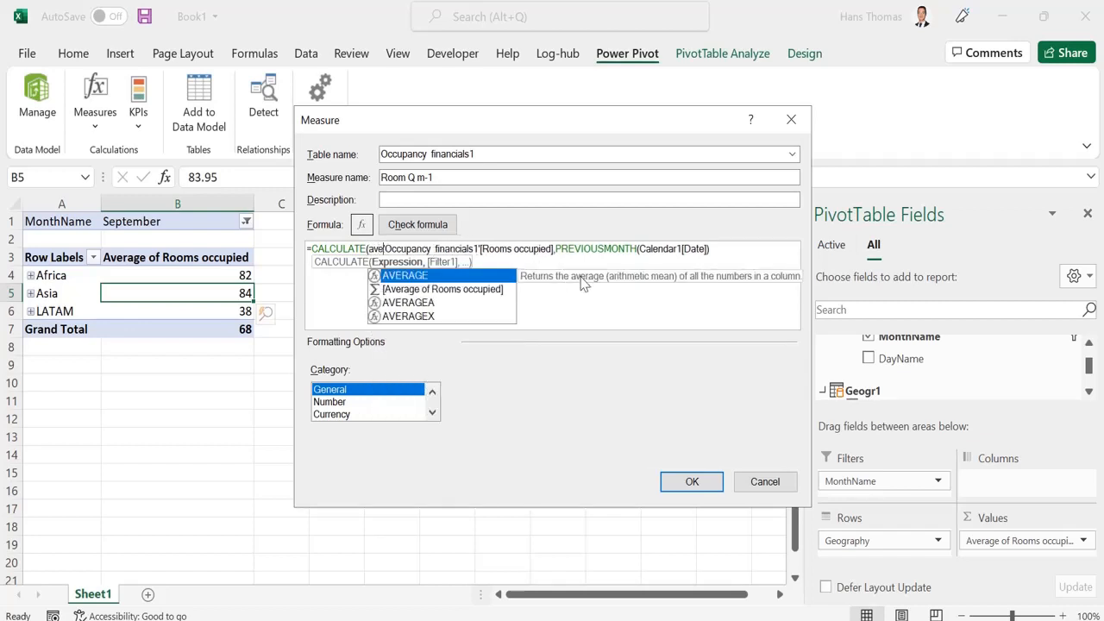
type("rage(")
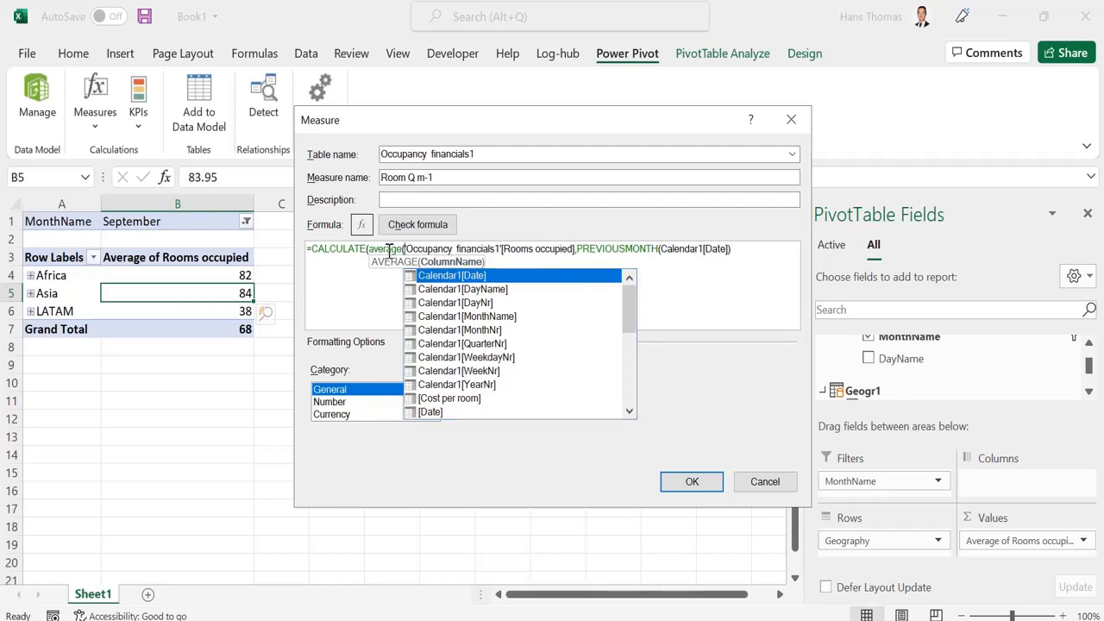
left_click_drag(404, 249, 576, 251)
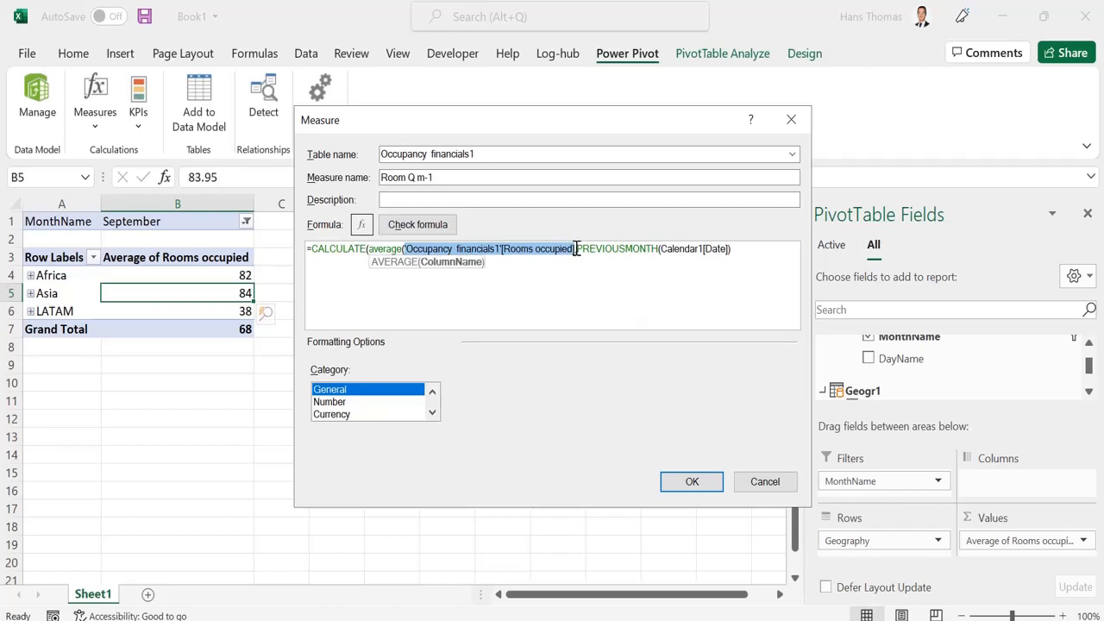
left_click(576, 249)
type(")")
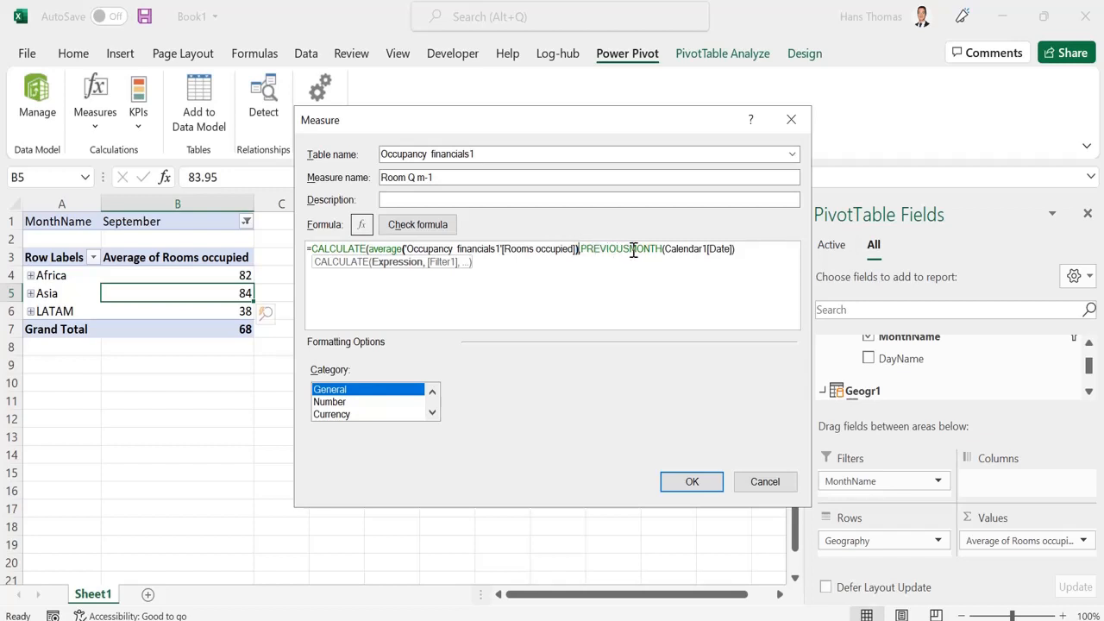
- Add the closing parenthesis to the CALCULATE formula, check it for errors and save the measure
left_click(739, 251)
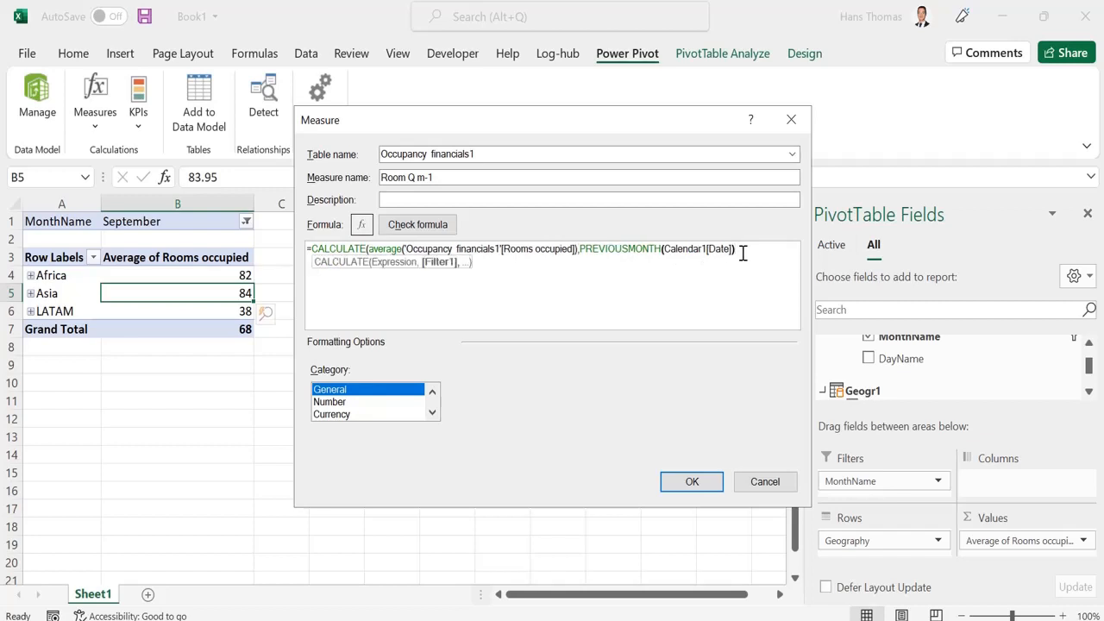
type(")")
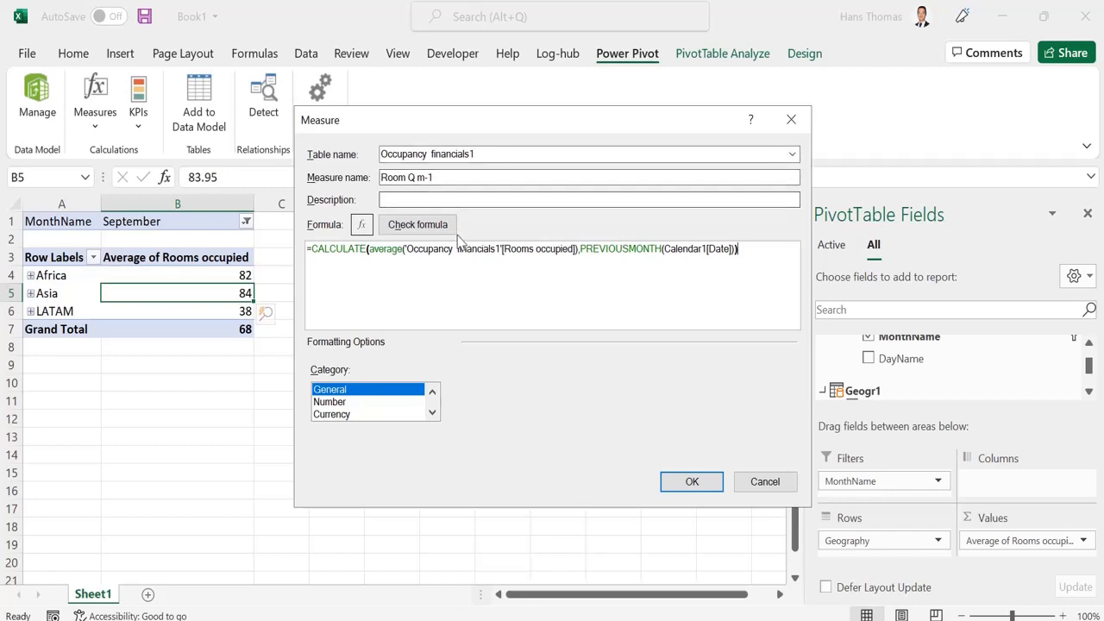
left_click(427, 228)
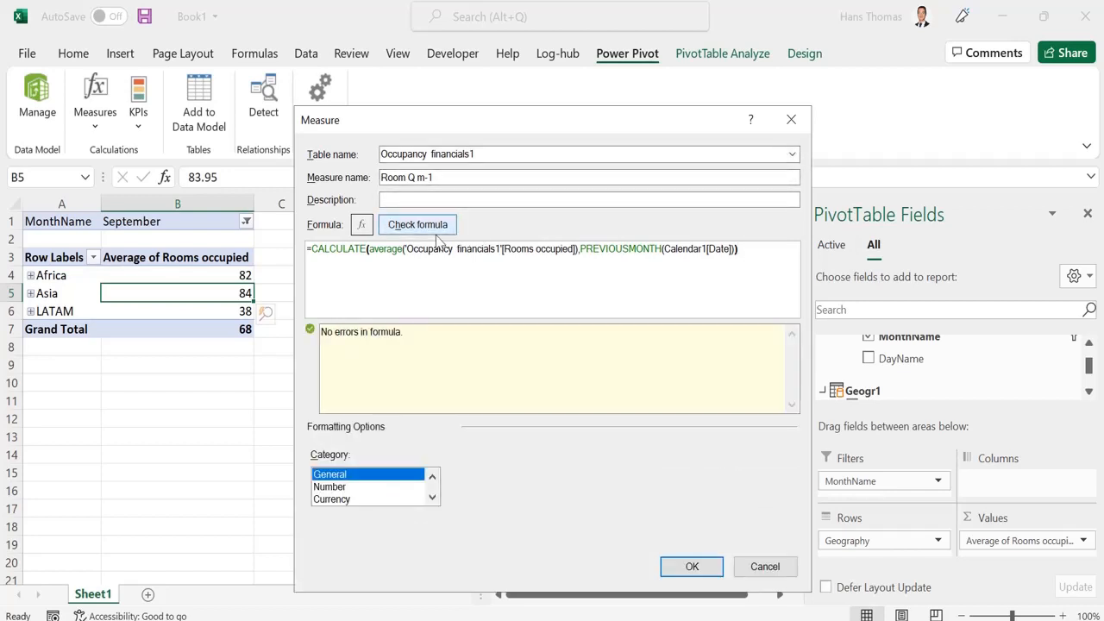
left_click(692, 567)
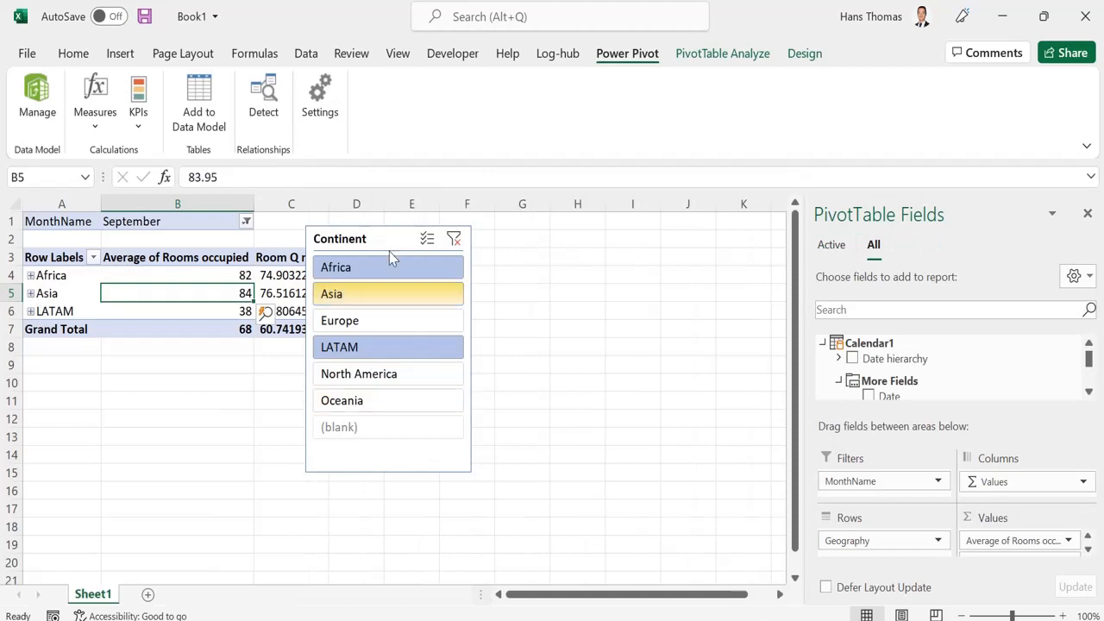
- Move the Continent slicer clear of the Room Q m-1 column and format that value field as Number with 0 decimals and a 1000 separator
left_click_drag(390, 235, 513, 236)
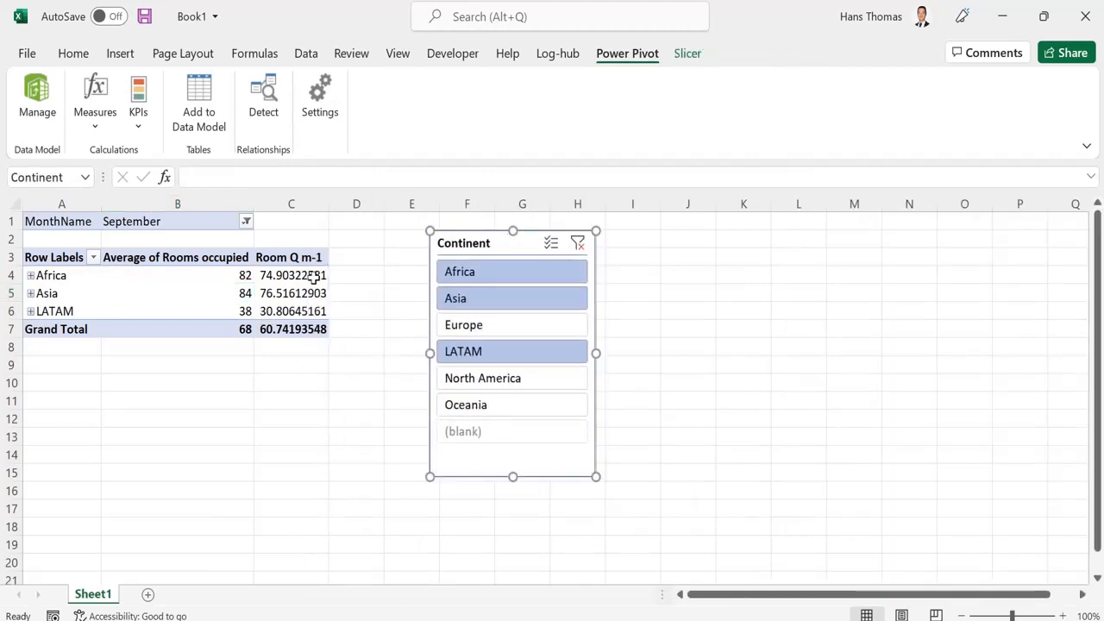
left_click(300, 290)
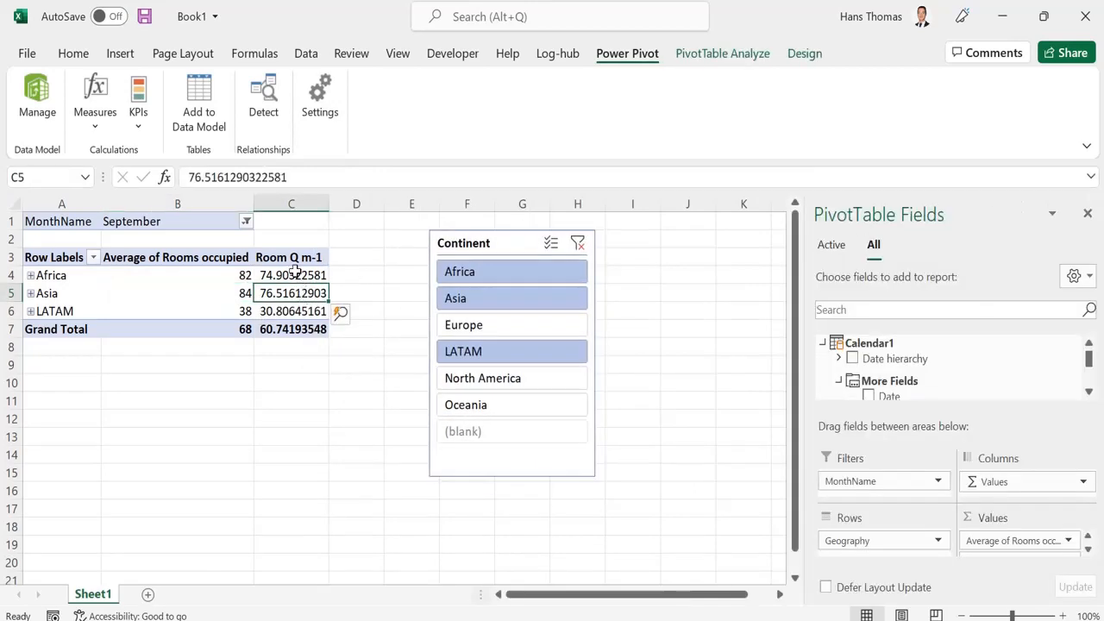
left_click_drag(292, 259, 300, 328)
right_click(299, 329)
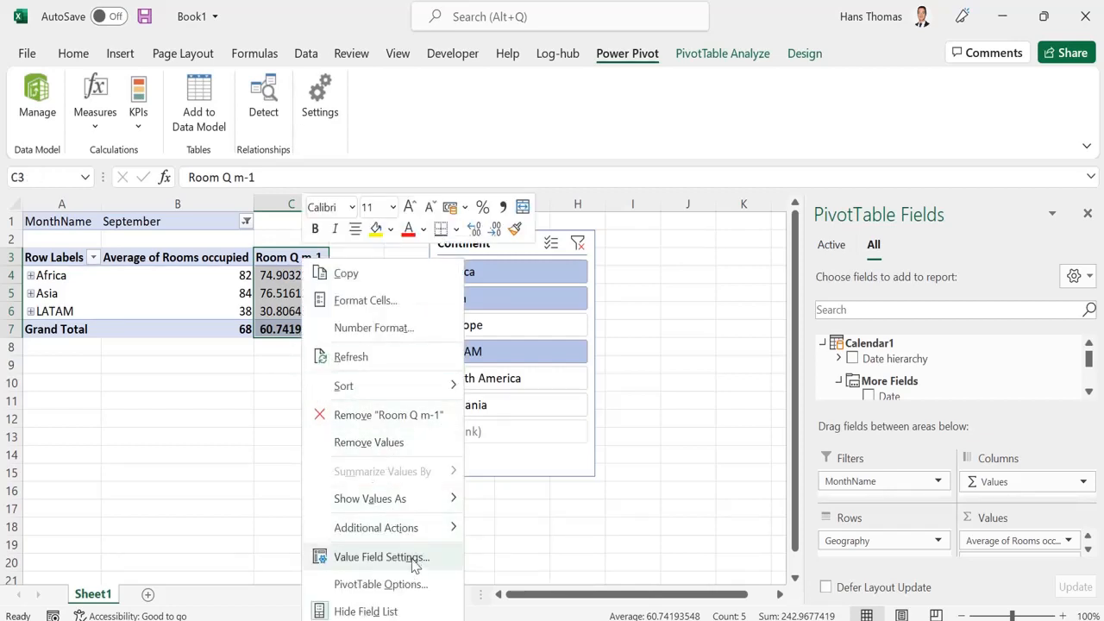
left_click(414, 558)
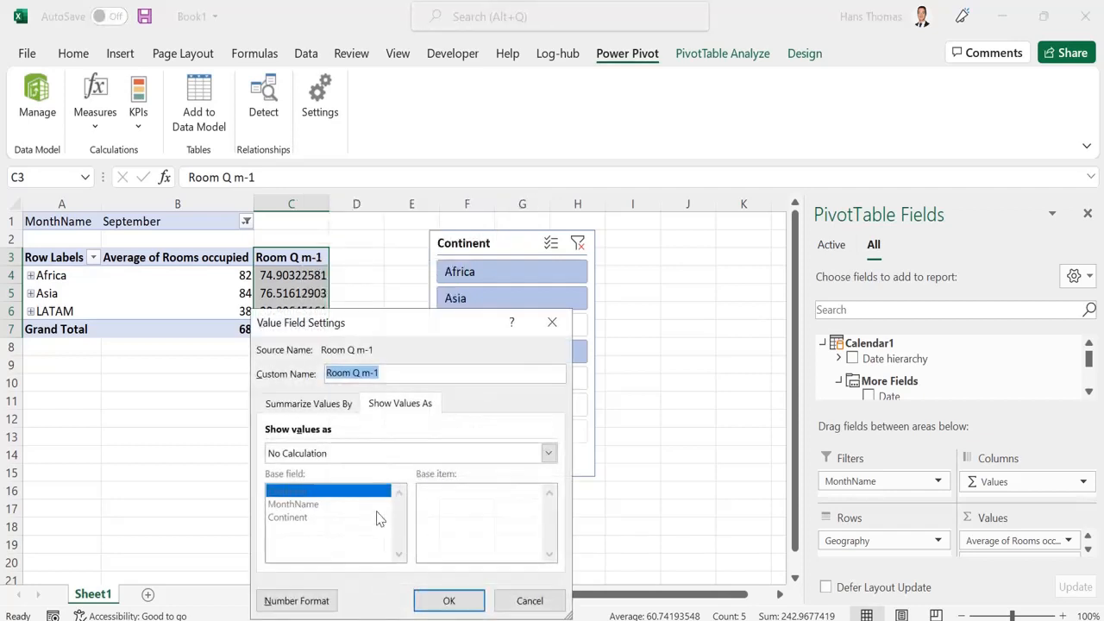
left_click(307, 403)
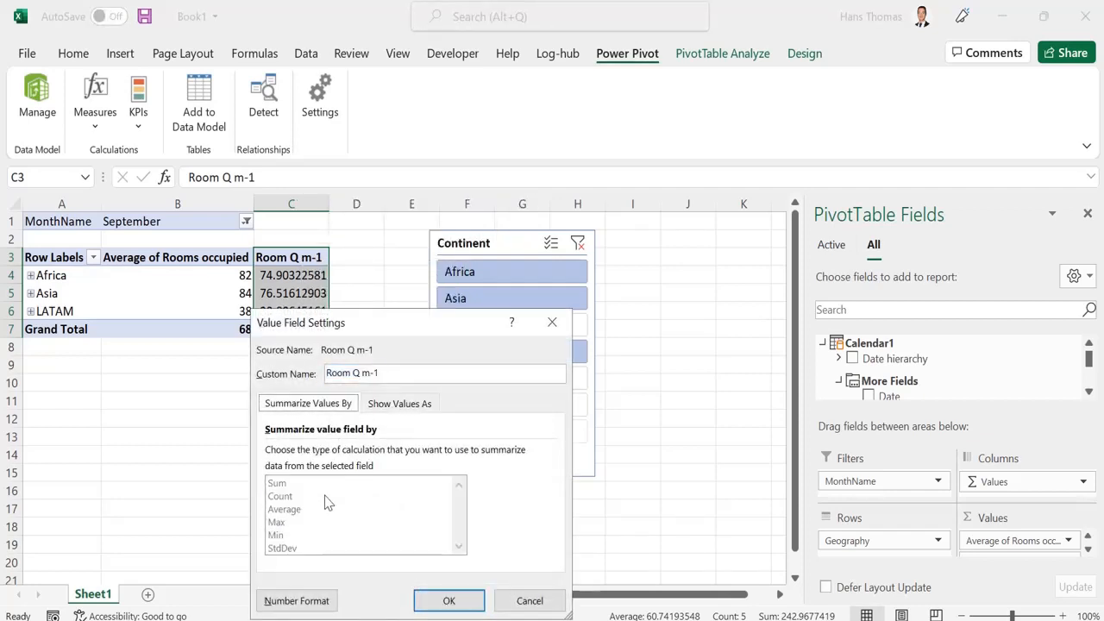
left_click(332, 599)
left_click(226, 246)
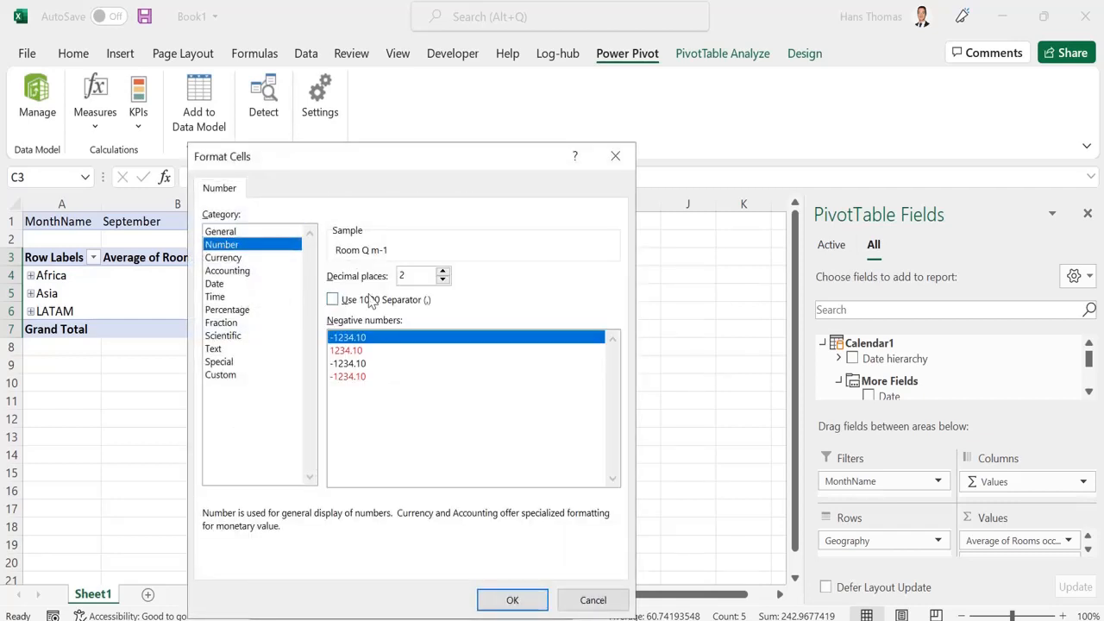
left_click(442, 281)
left_click(442, 280)
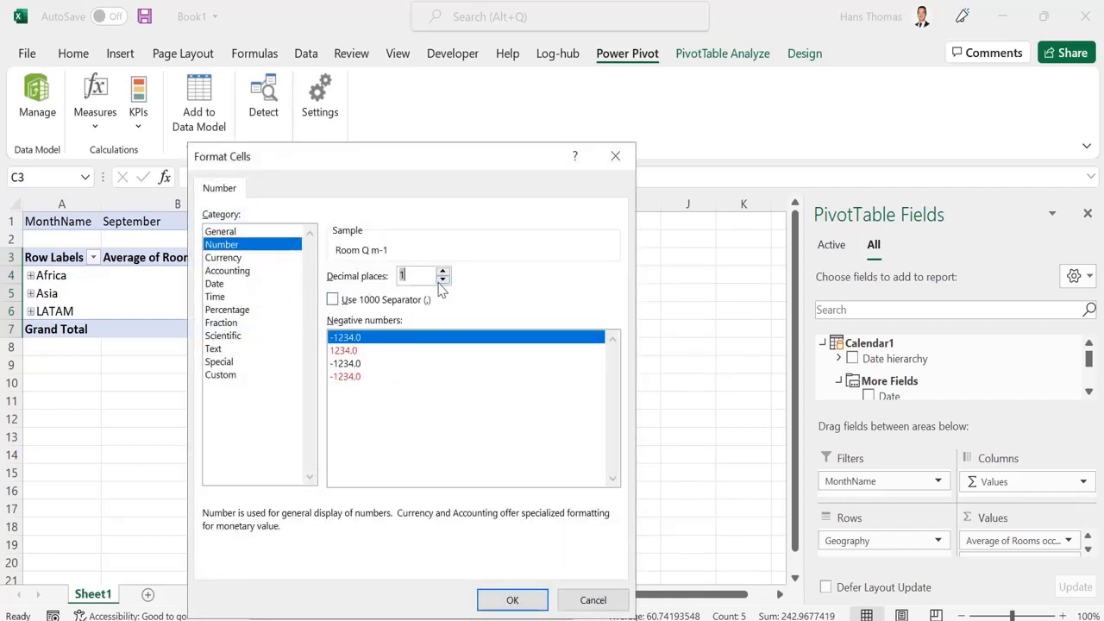
left_click(390, 304)
left_click(511, 601)
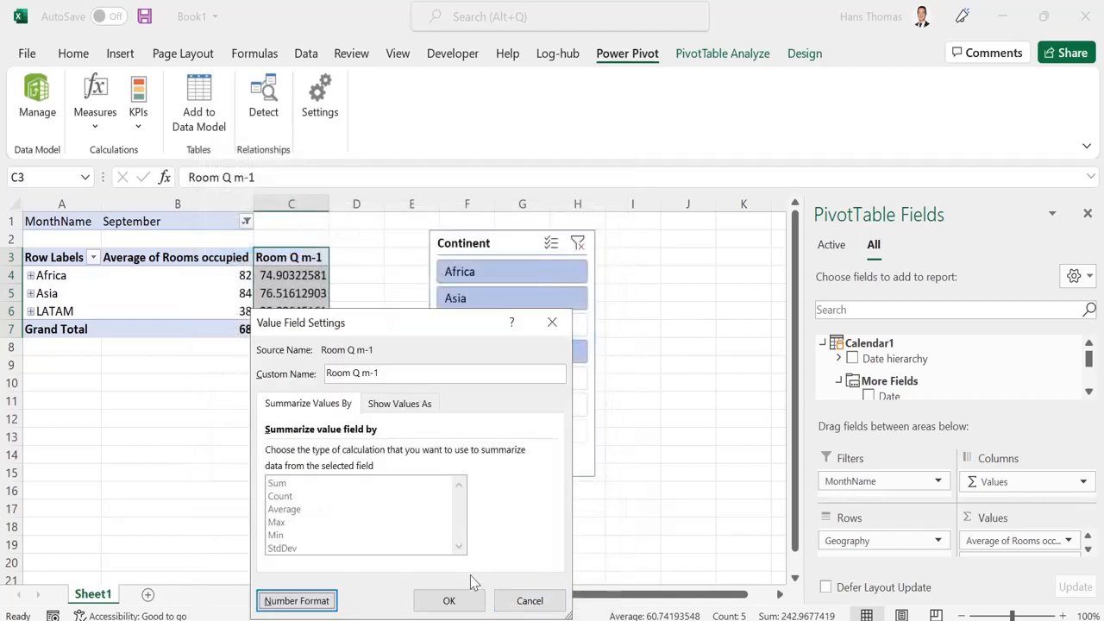
left_click(449, 601)
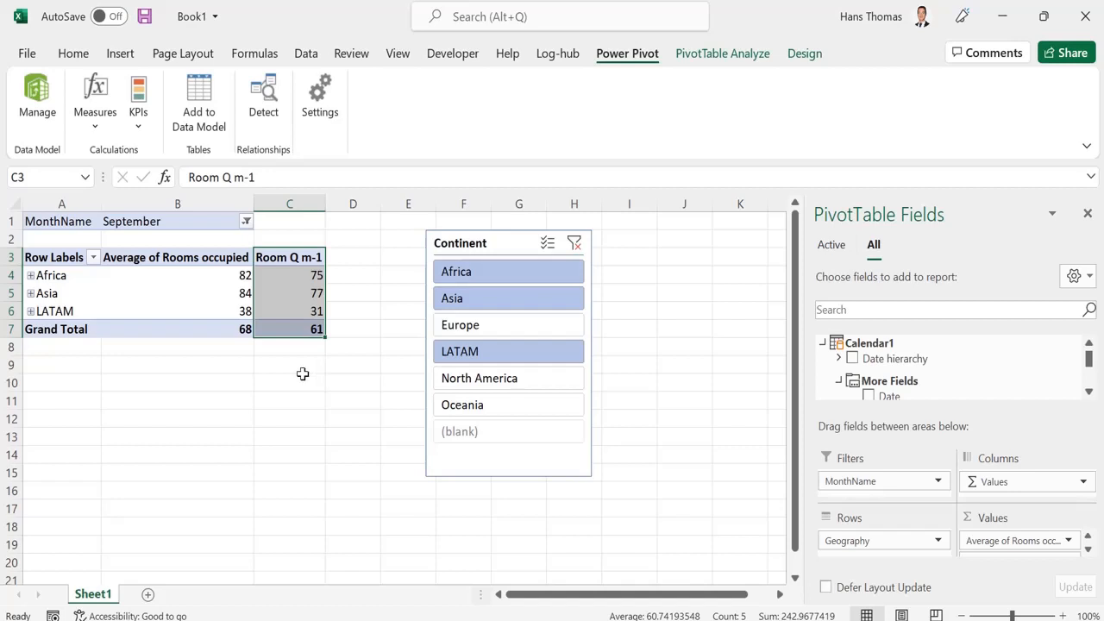
- Insert a Clustered Column PivotChart based on the PivotTable and move it off the Africa and Asia rows
left_click(313, 290)
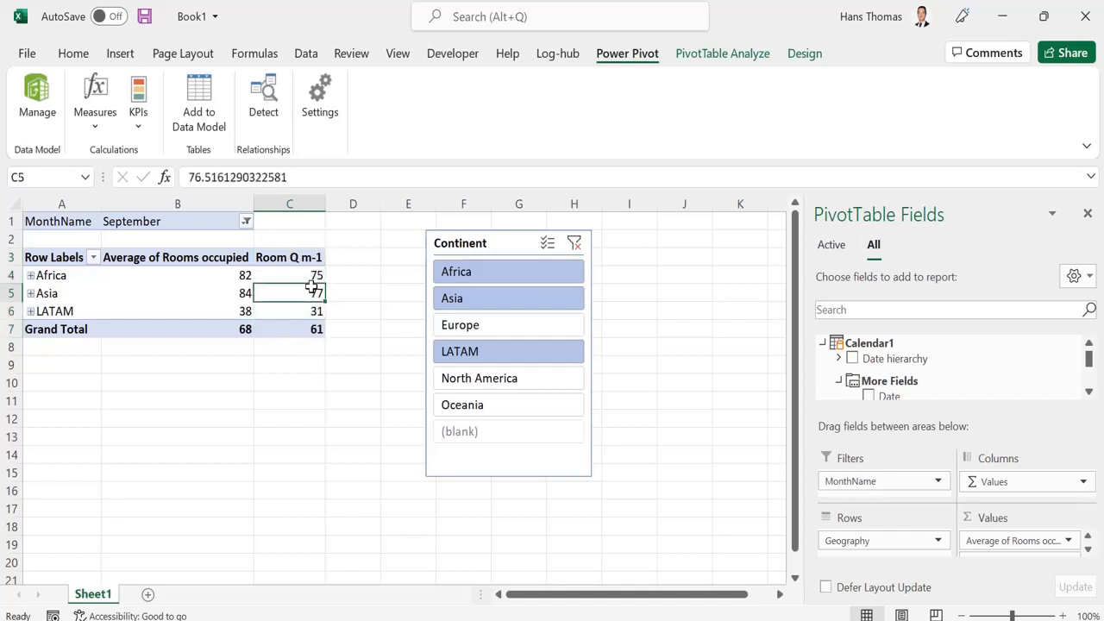
mouse_move(320, 287)
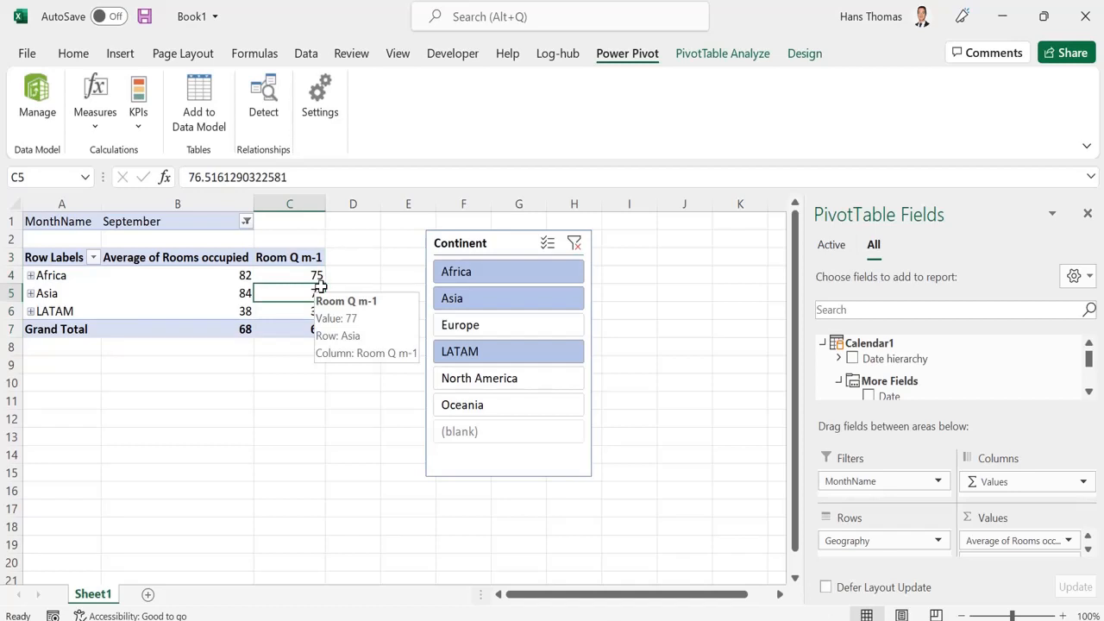
left_click(121, 53)
left_click(230, 291)
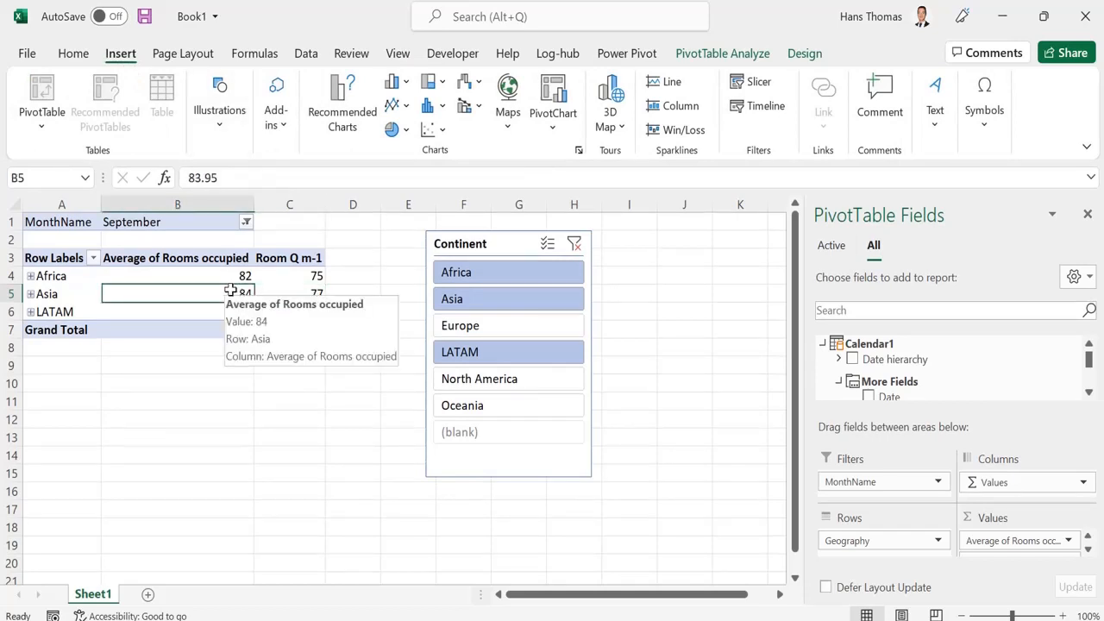
left_click(281, 291)
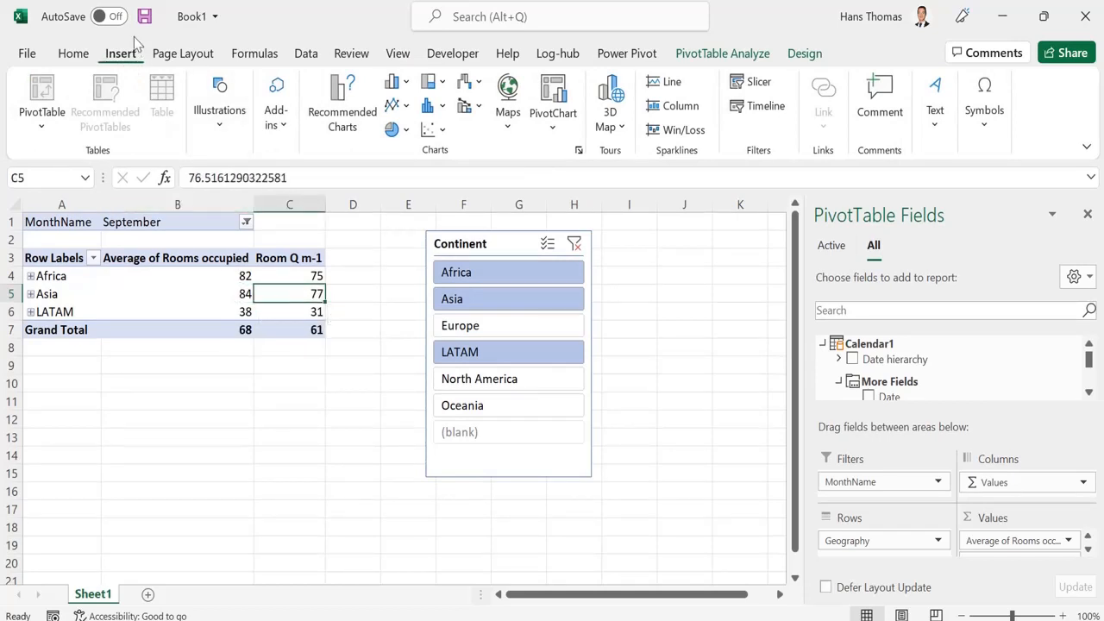
left_click(555, 128)
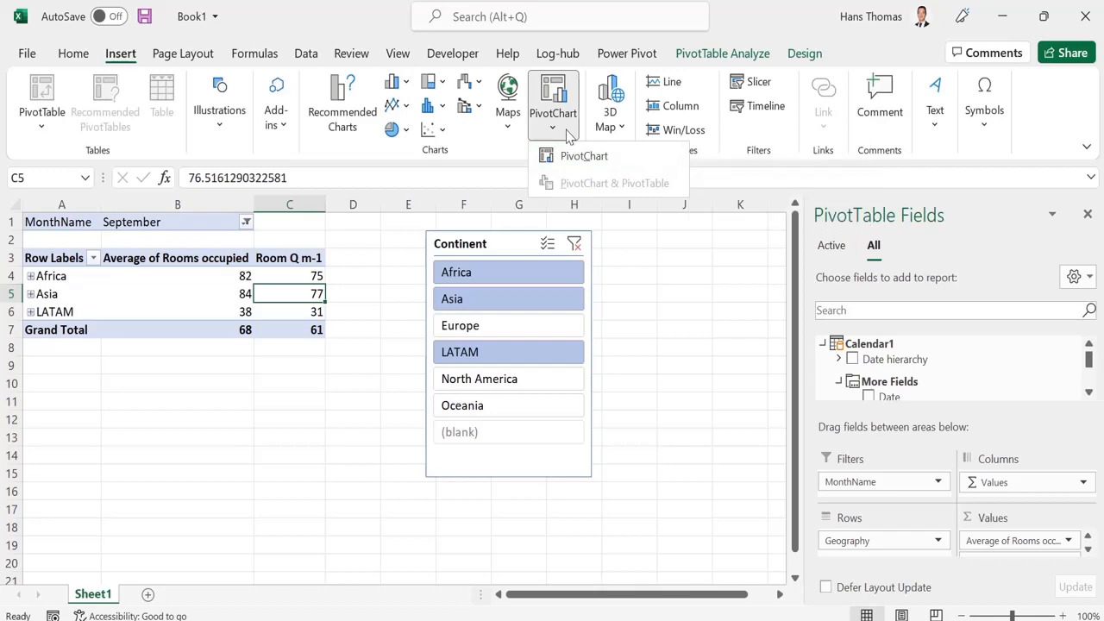
left_click(580, 156)
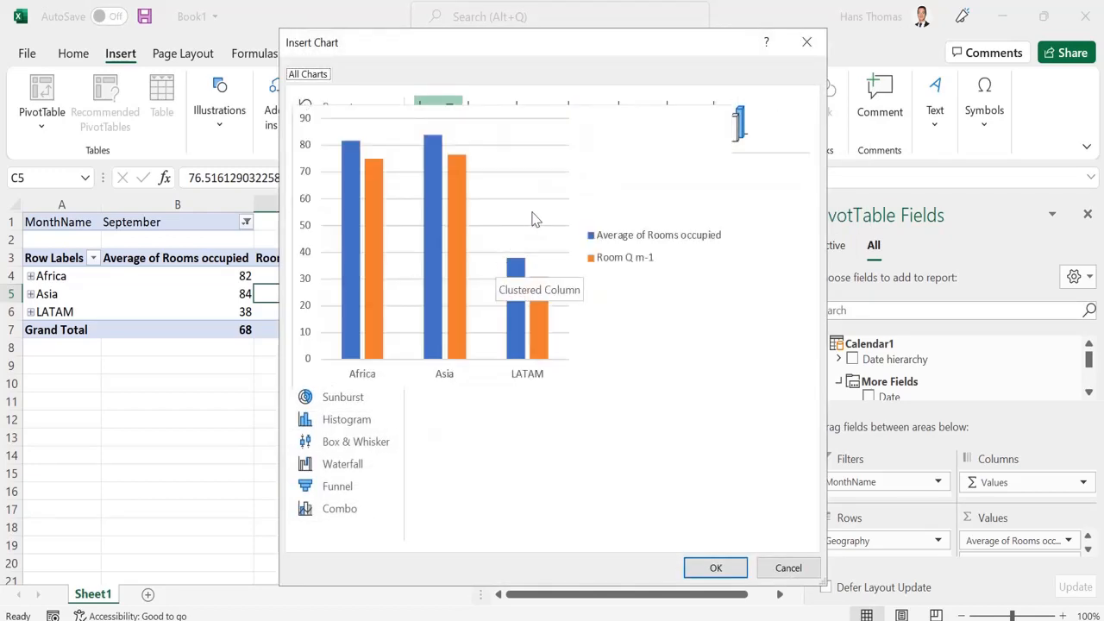
left_click(717, 568)
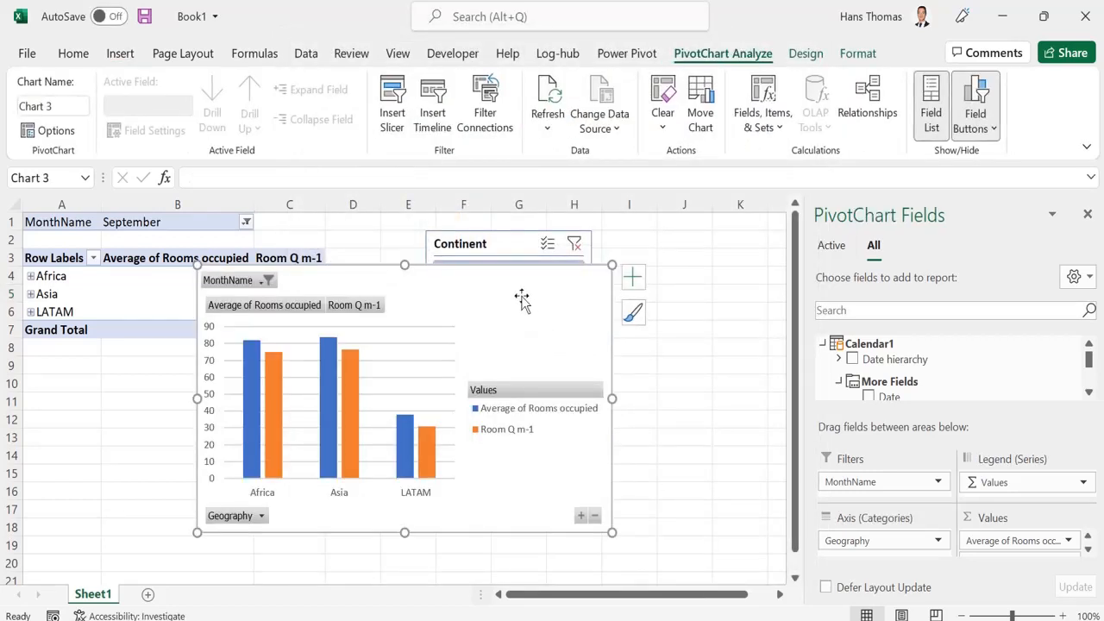
left_click_drag(523, 301, 390, 332)
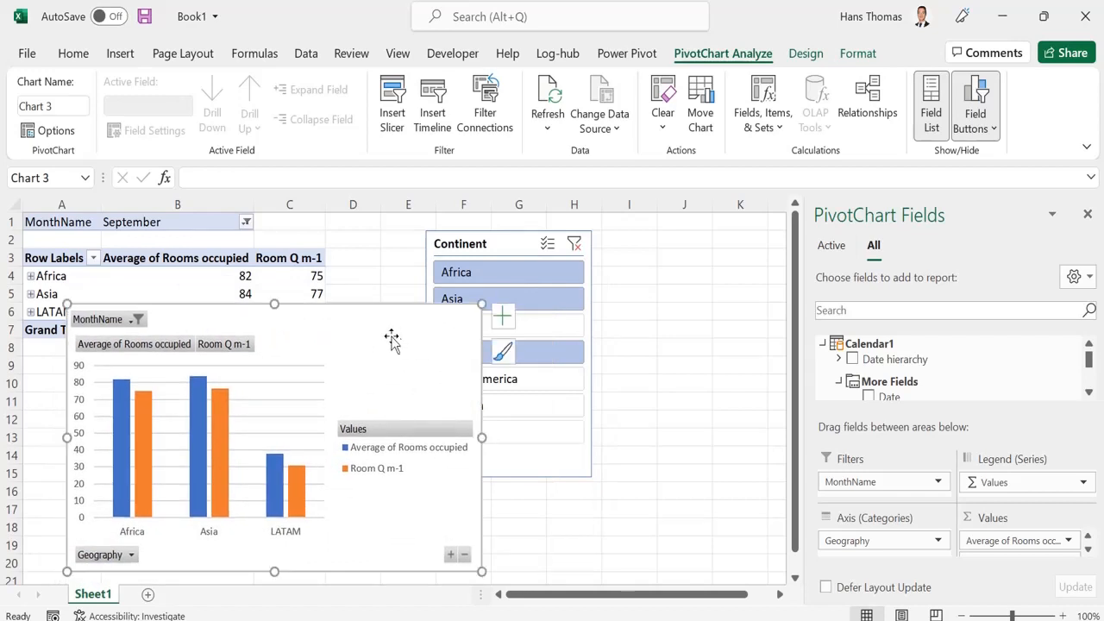
- Change the fill of the Average of Rooms occupied series in the PivotChart to green
left_click(126, 422)
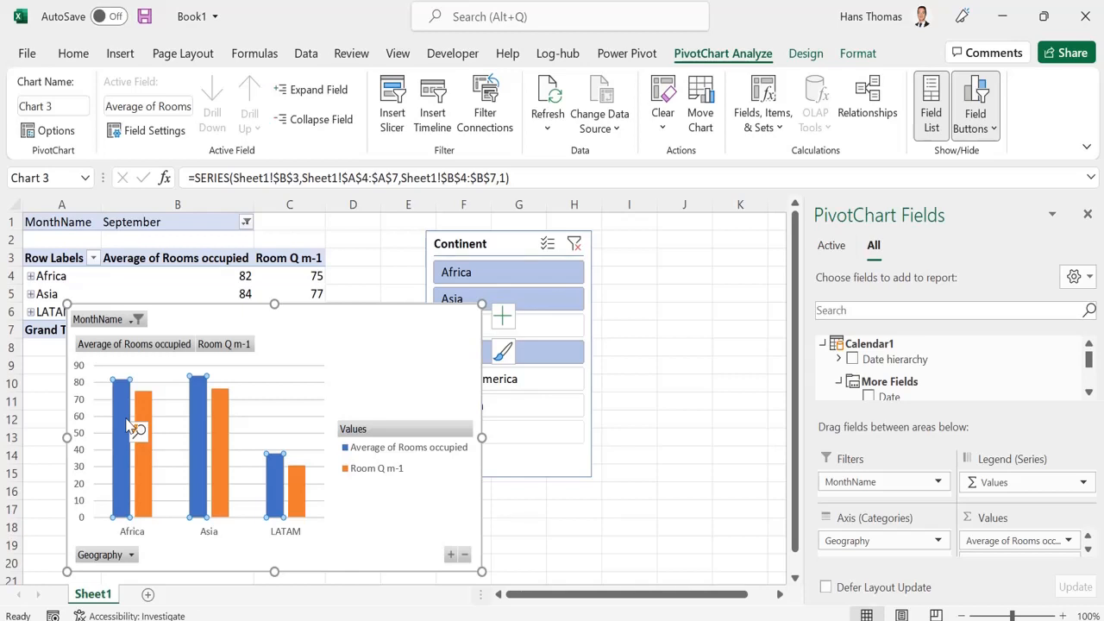
right_click(128, 425)
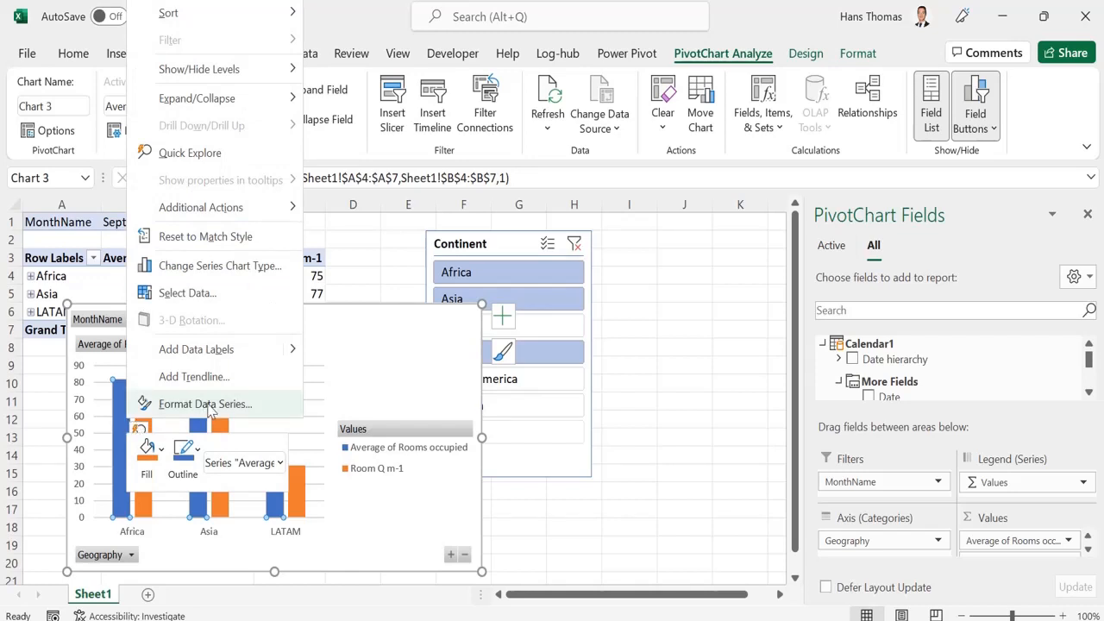
left_click(153, 462)
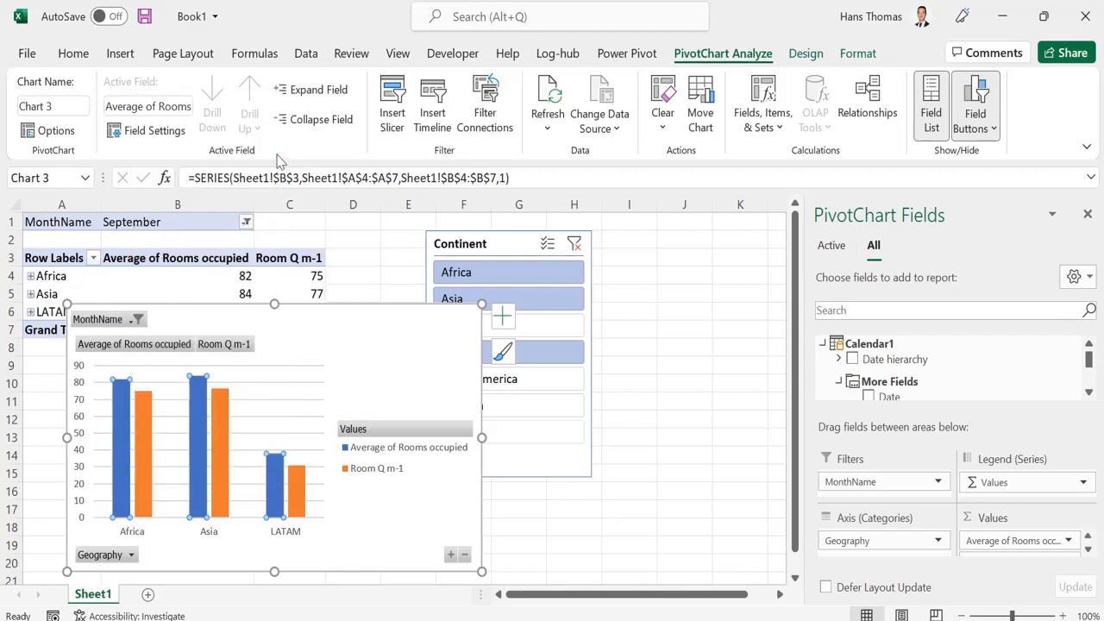
left_click(274, 152)
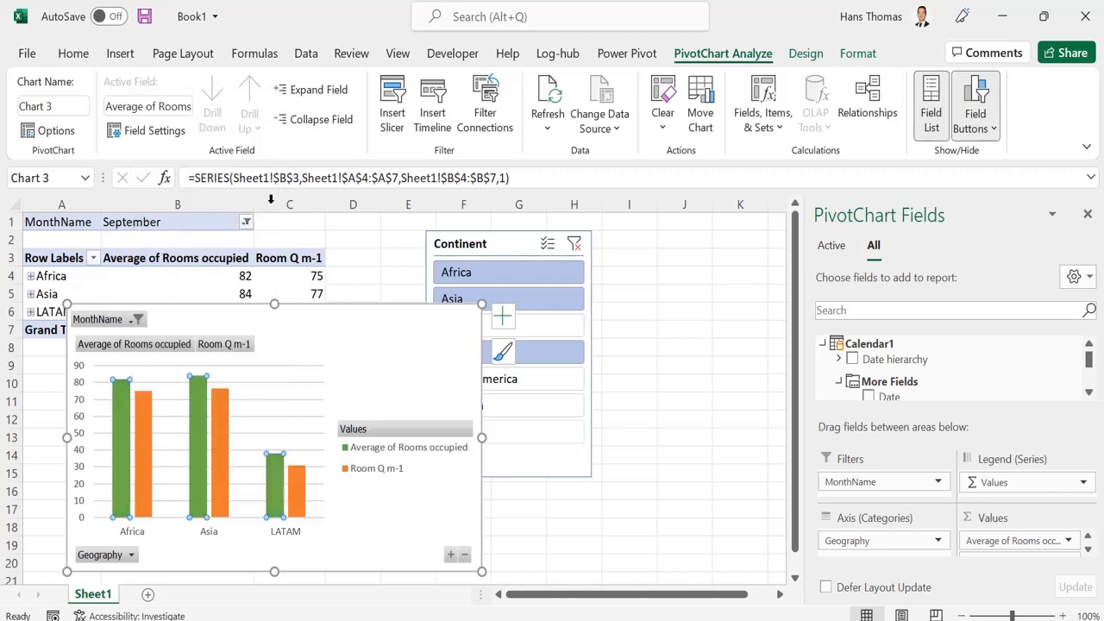
- Move the PivotChart directly below the PivotTable's Grand Total row, starting at column A, and select a value cell in the PivotTable
left_click(318, 320)
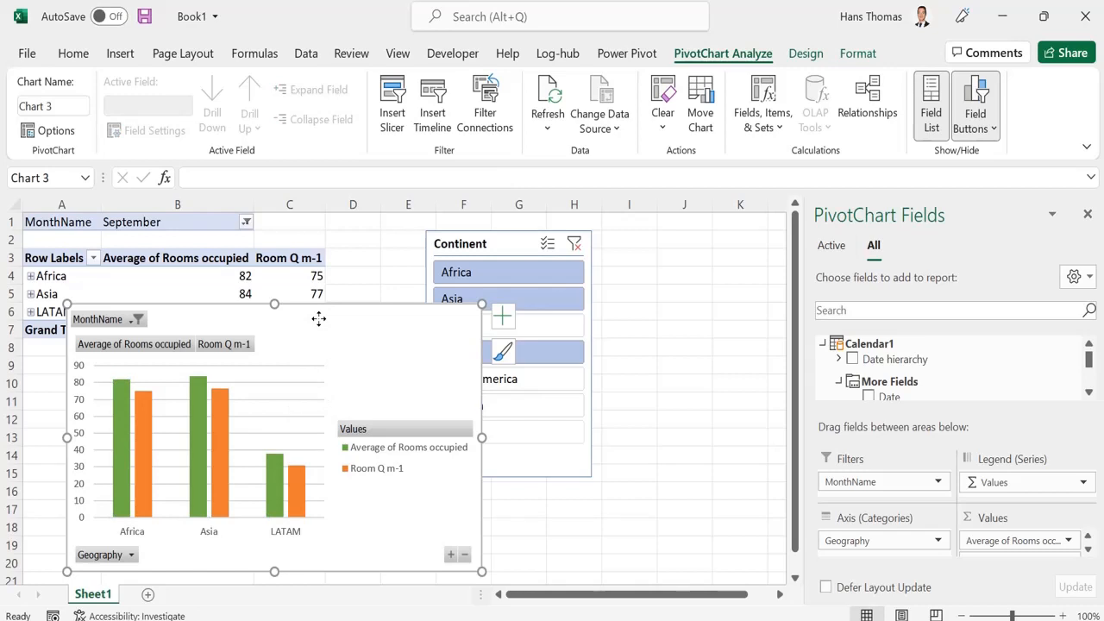
left_click_drag(319, 319, 279, 369)
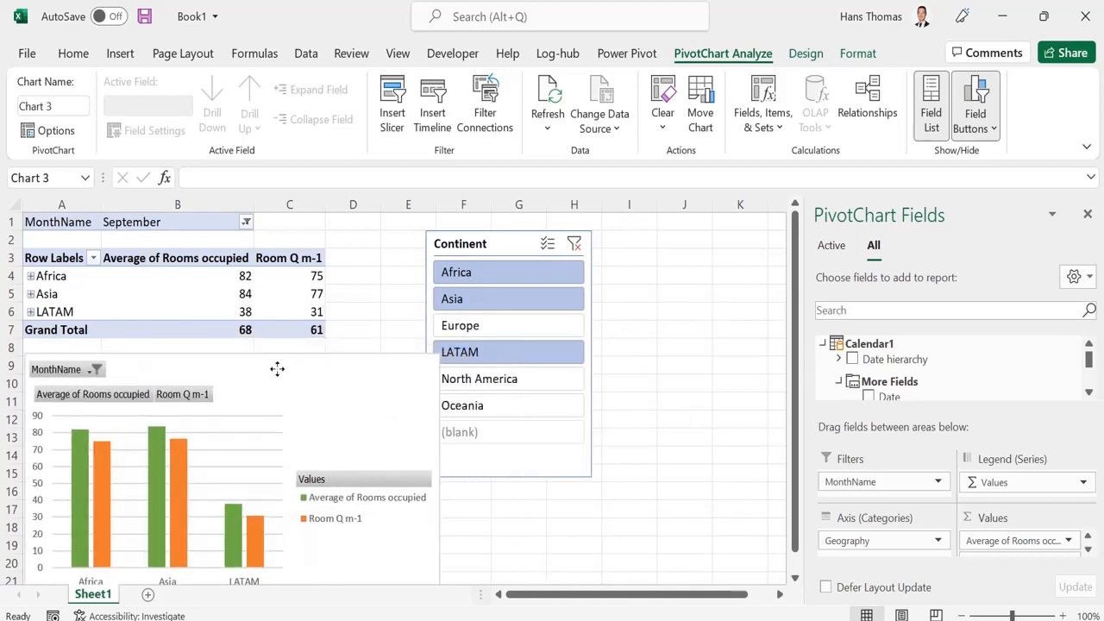
left_click(237, 304)
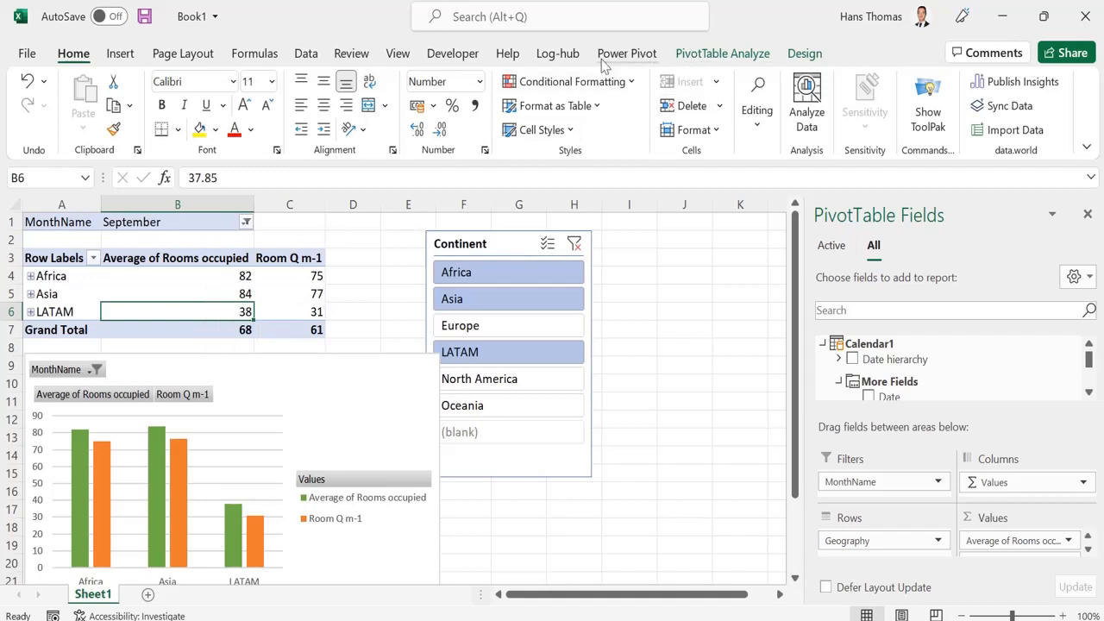
- Start a new KPI with Room Q m-1 as its base field and move the dialog clear of the PivotTable
left_click(229, 276)
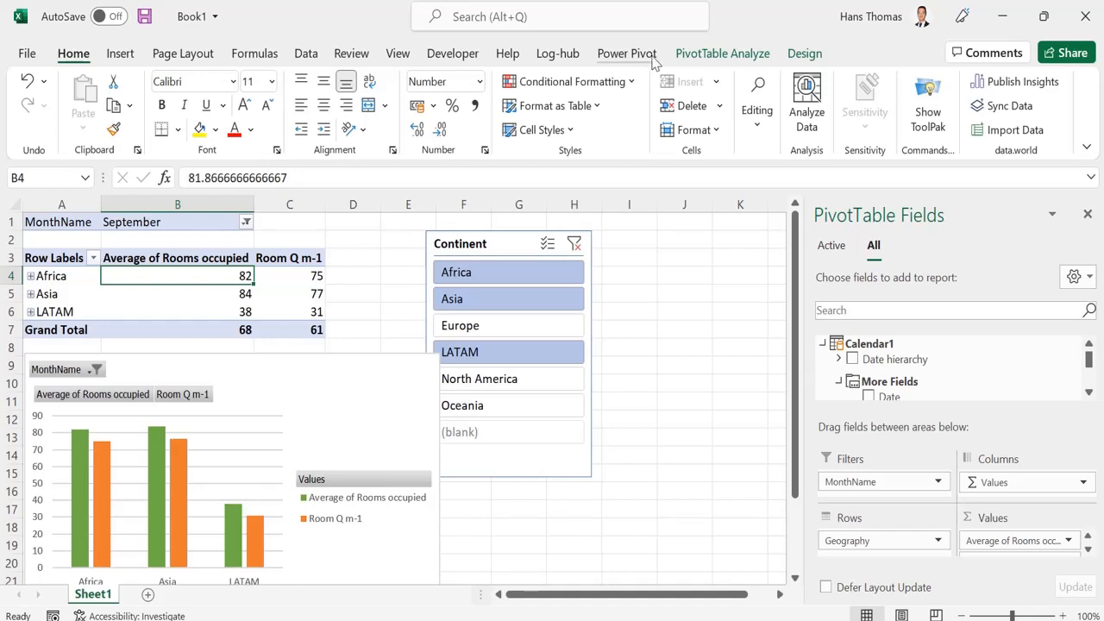
left_click(627, 54)
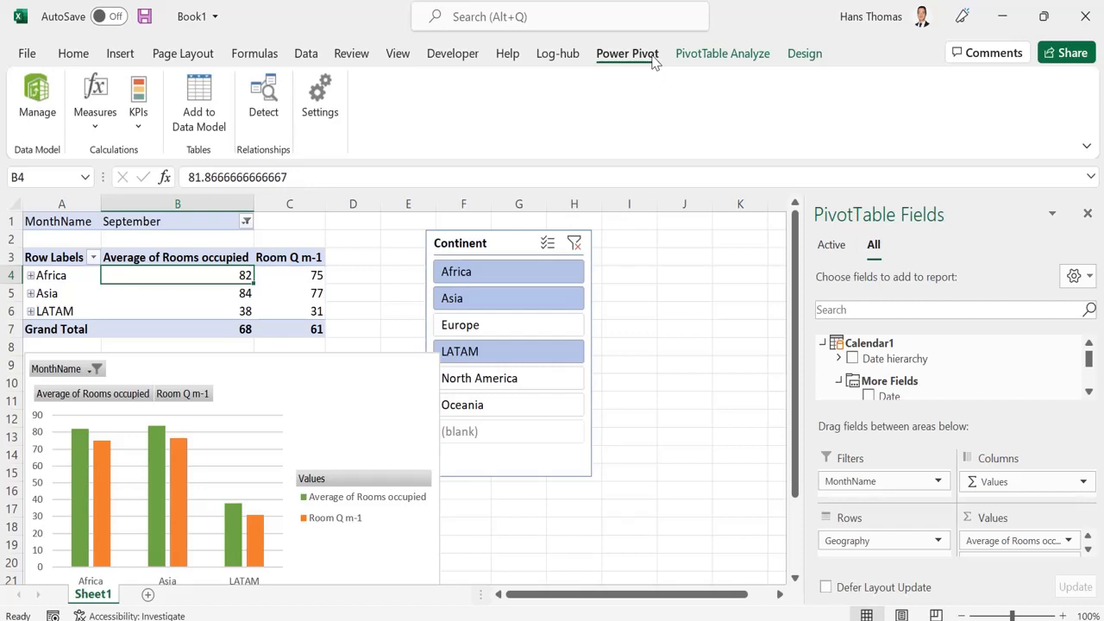
left_click(170, 293)
mouse_move(170, 293)
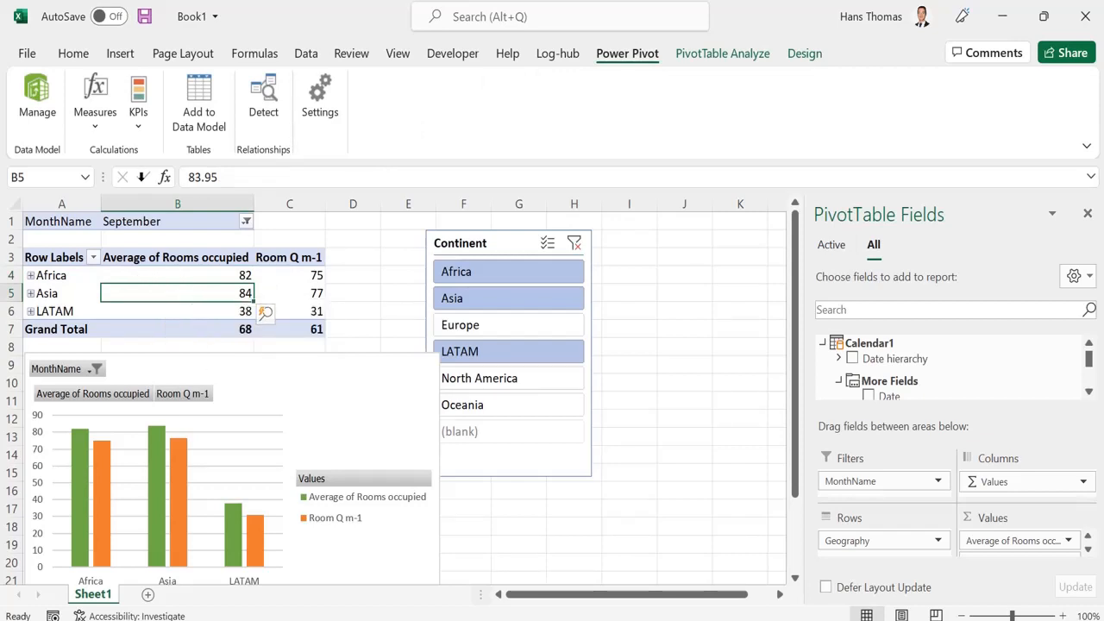
left_click(138, 130)
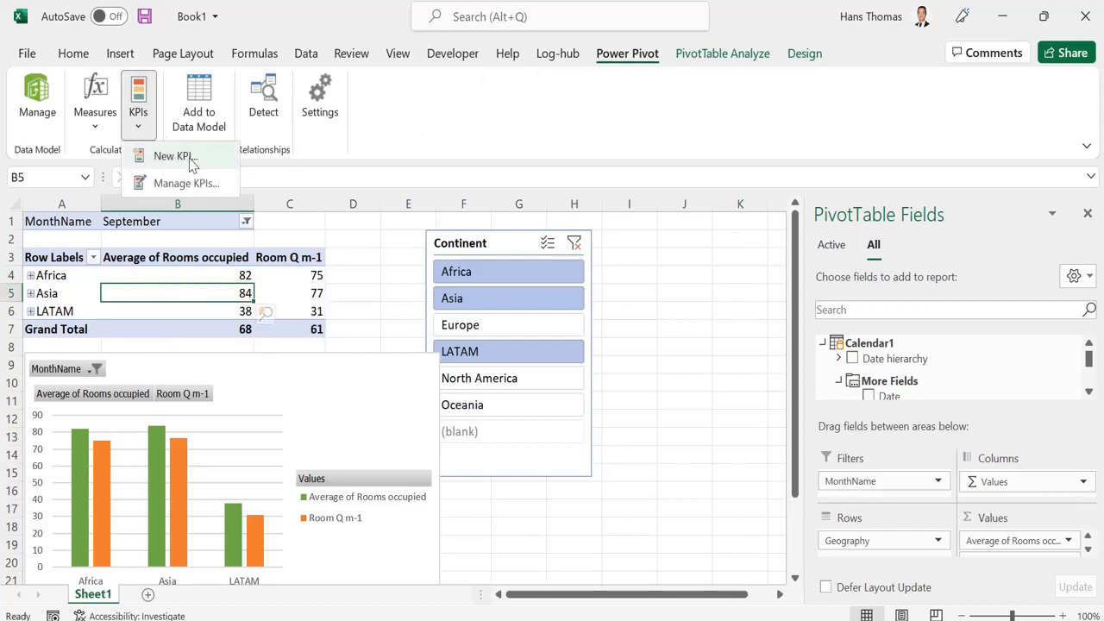
left_click(190, 162)
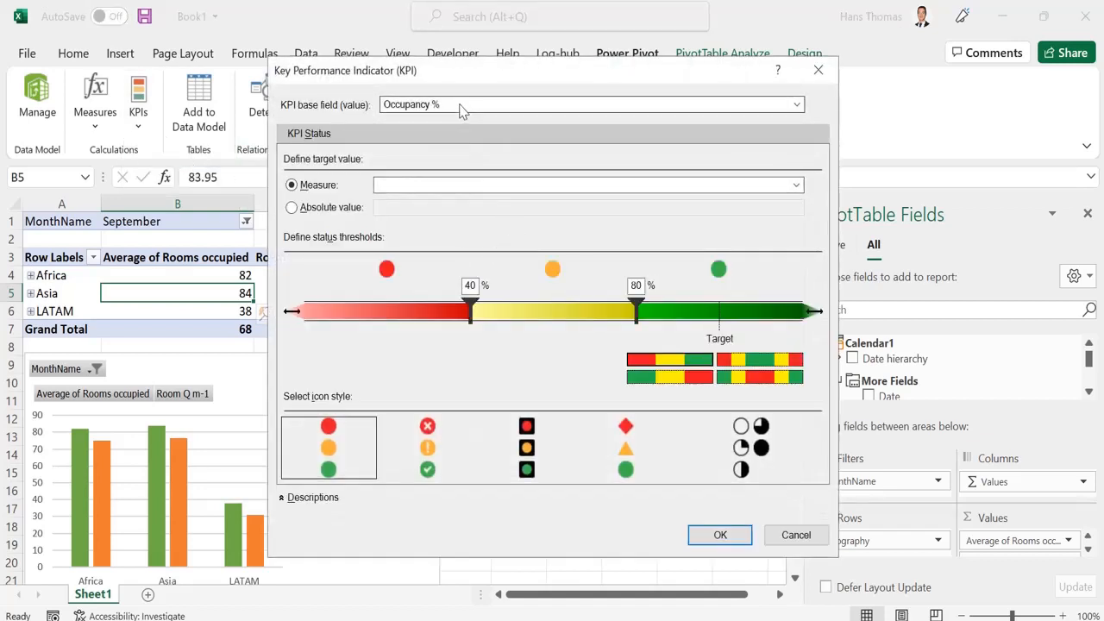
left_click(797, 105)
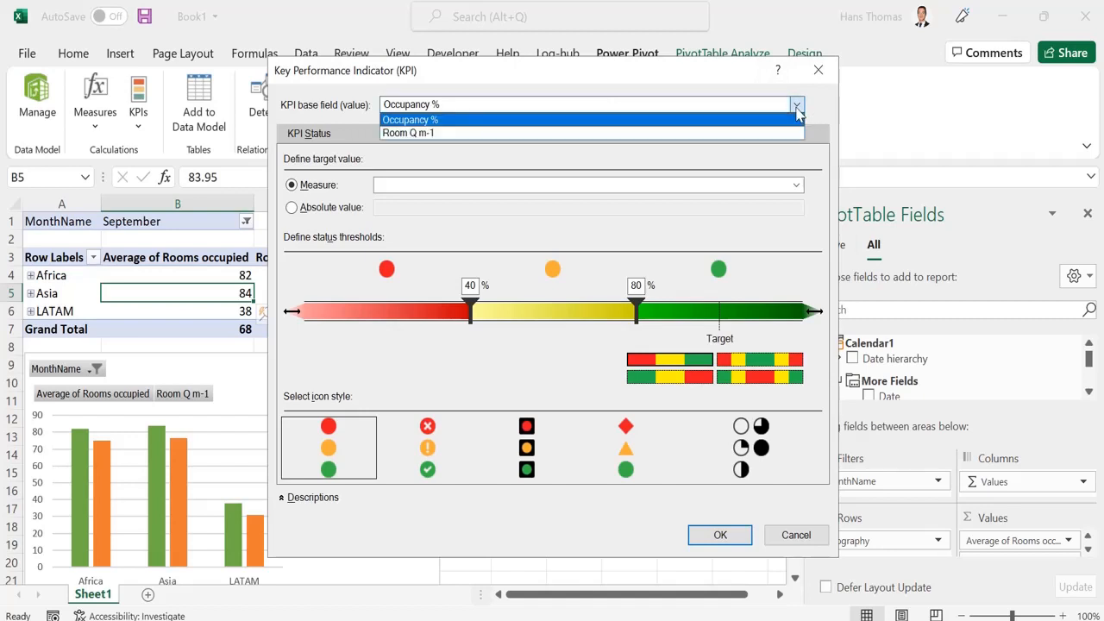
left_click(429, 134)
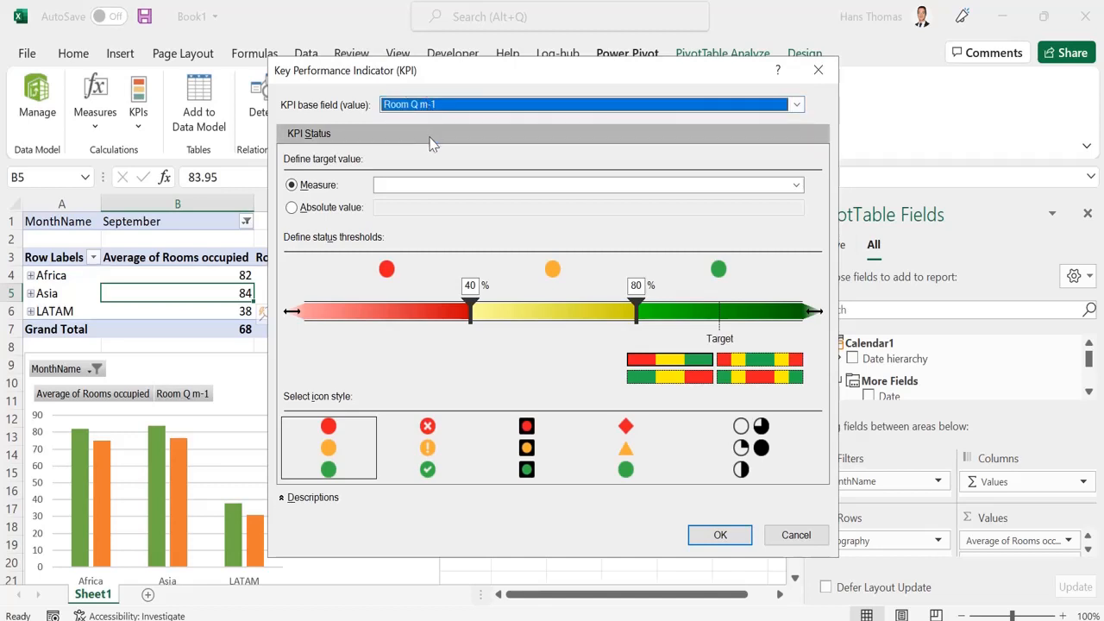
left_click_drag(415, 77, 561, 55)
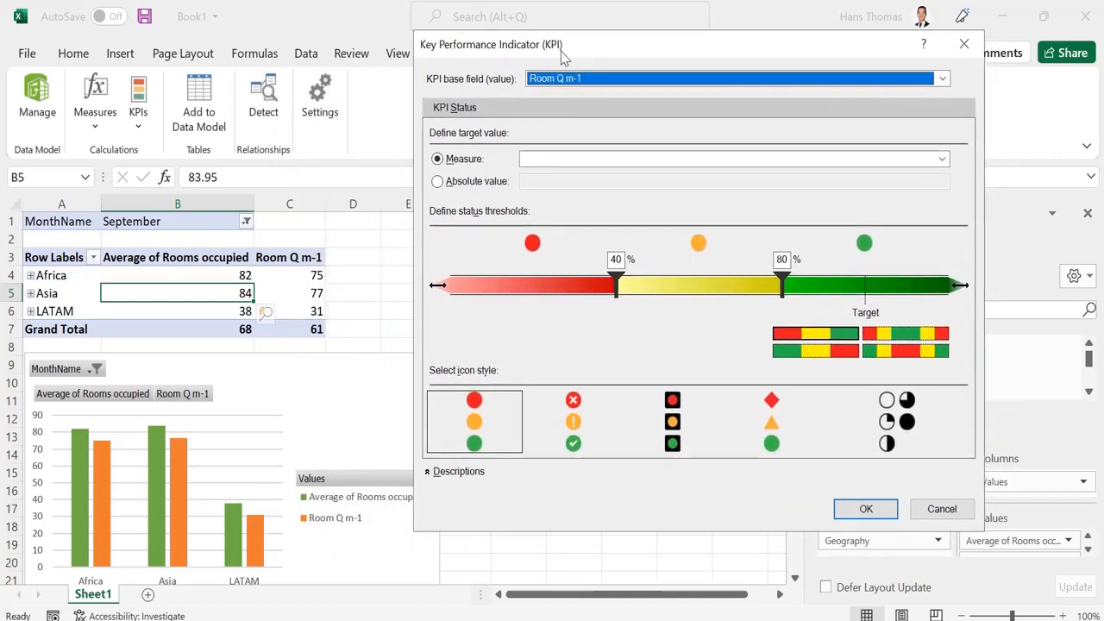
- Define the KPI target as an absolute value of 80
left_click(459, 185)
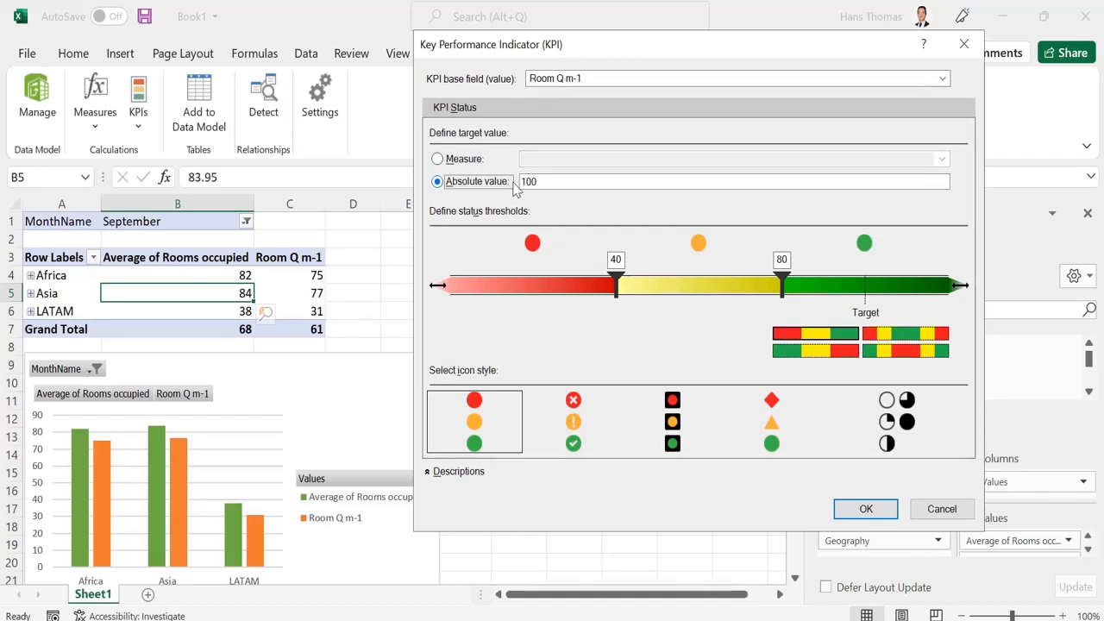
left_click_drag(545, 181, 524, 185)
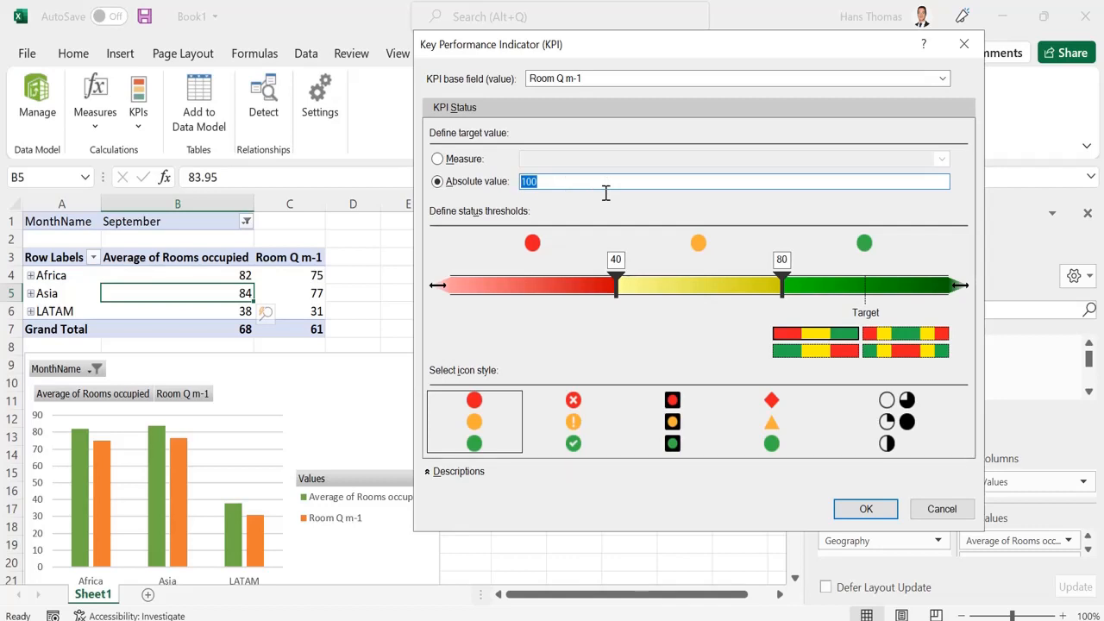
type("80")
- Set the KPI status thresholds to 50 for red to yellow and 76 for yellow to green
left_click_drag(781, 286, 840, 286)
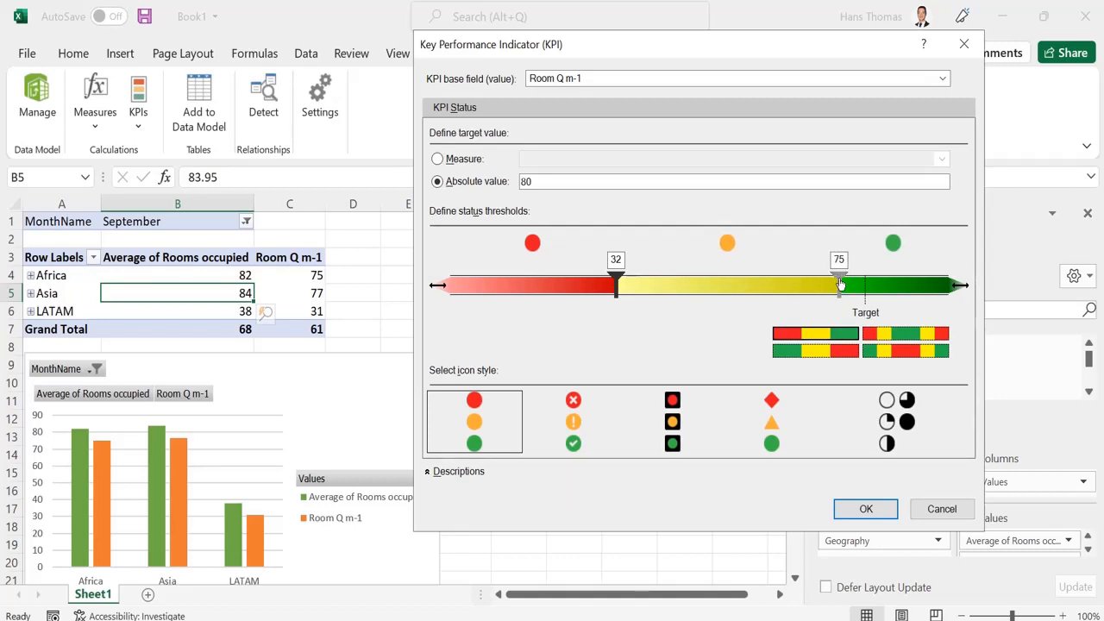
left_click_drag(841, 286, 846, 287)
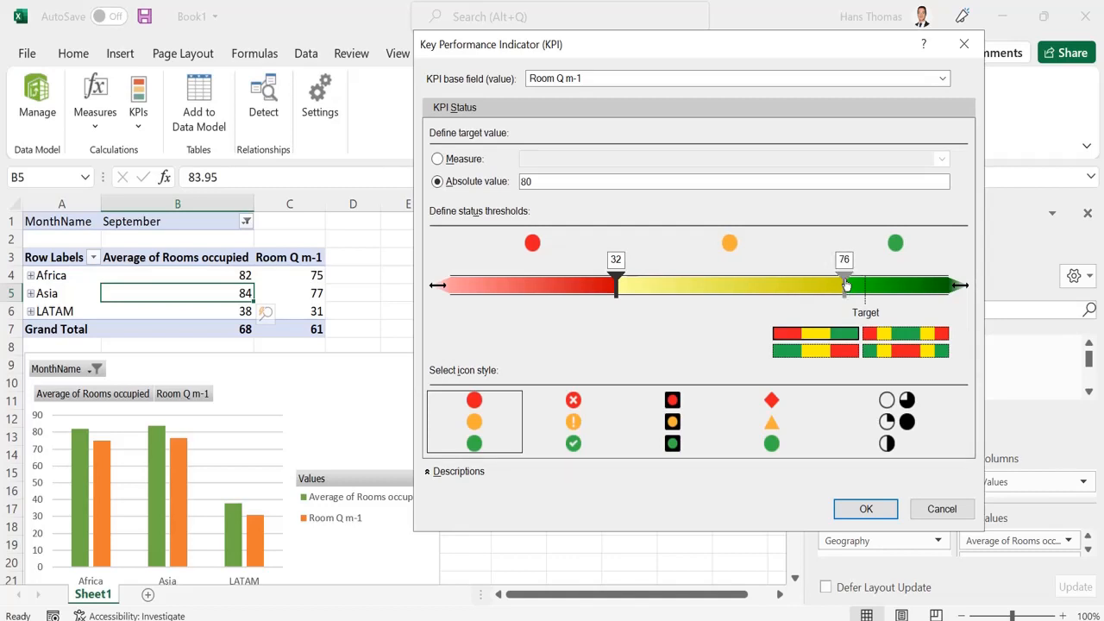
left_click(617, 285)
left_click_drag(621, 285, 709, 296)
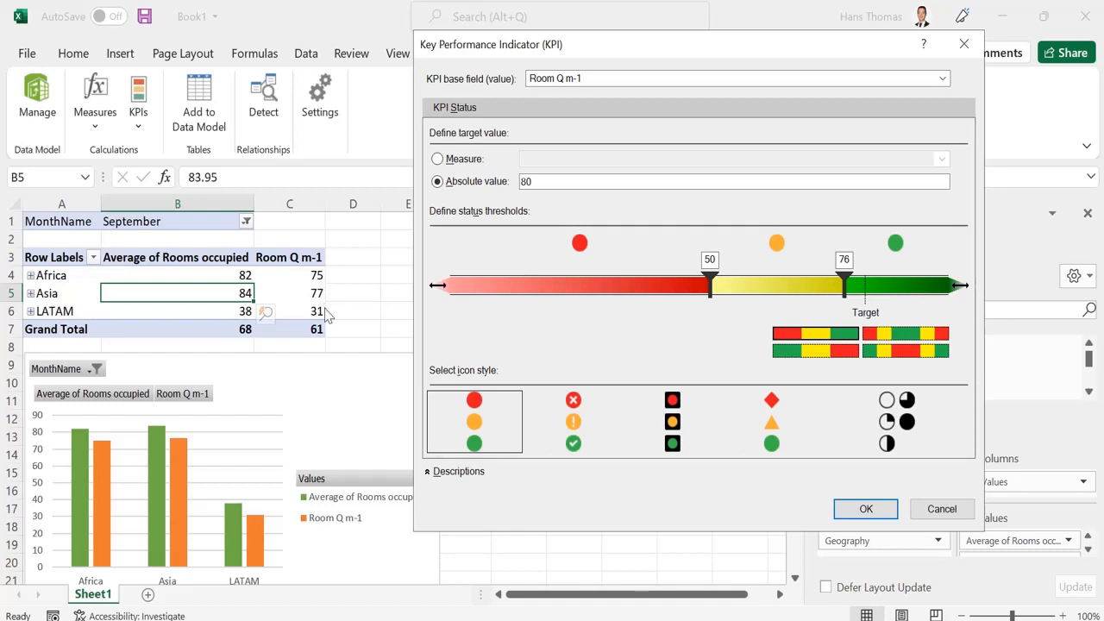
- Preview the KPI icon styles, settle on the plain red, amber and green circles, and create the KPI
left_click(595, 422)
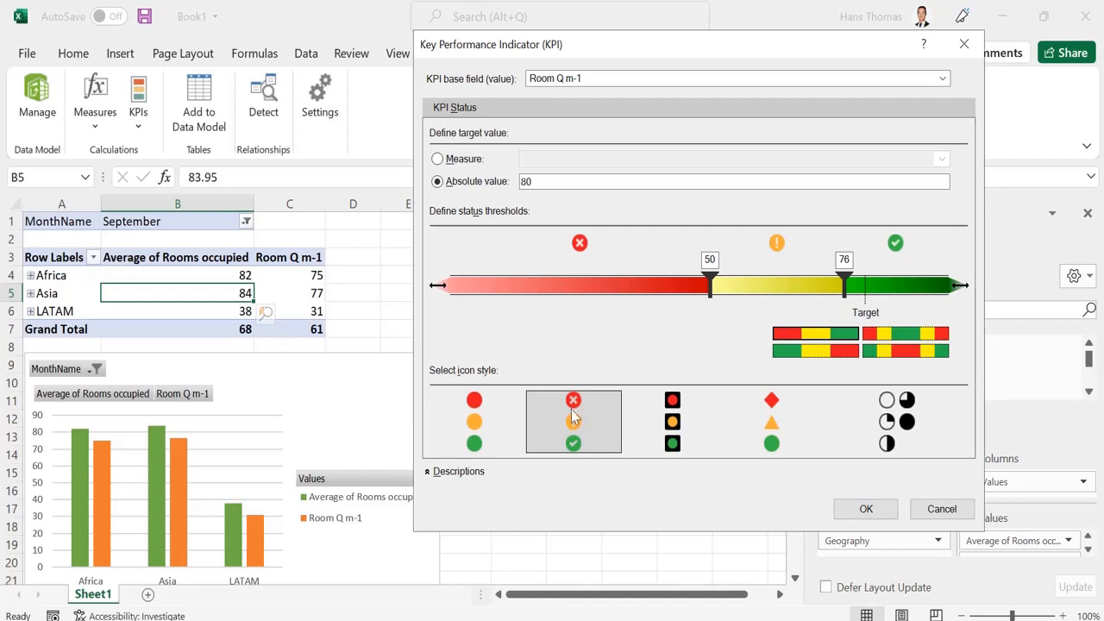
left_click(505, 420)
left_click(642, 436)
left_click(768, 434)
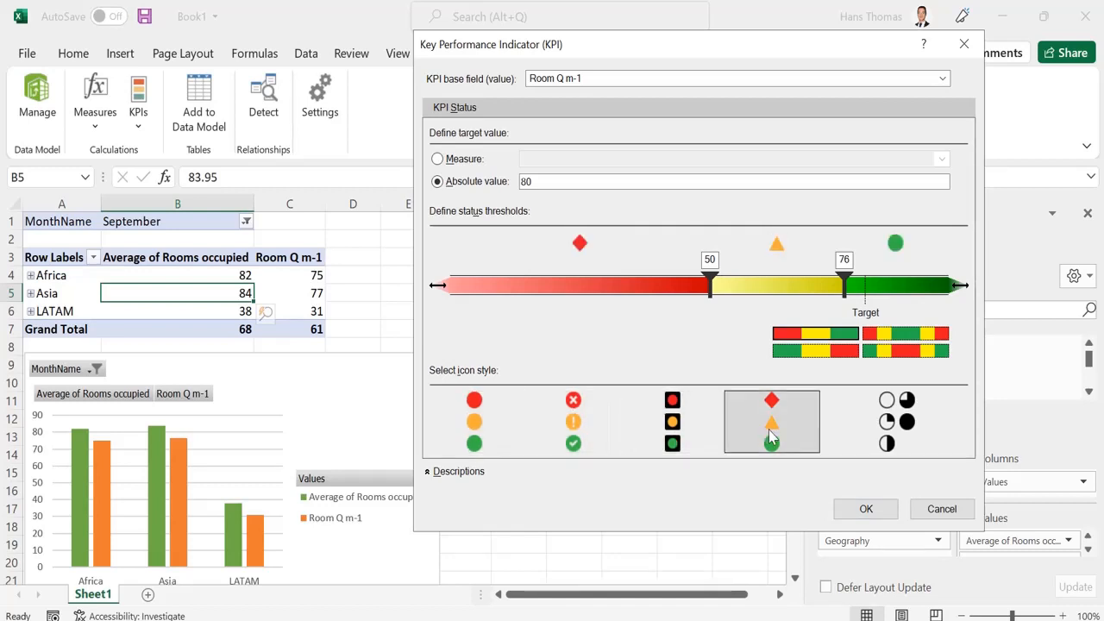
left_click(902, 435)
left_click(782, 446)
left_click(676, 445)
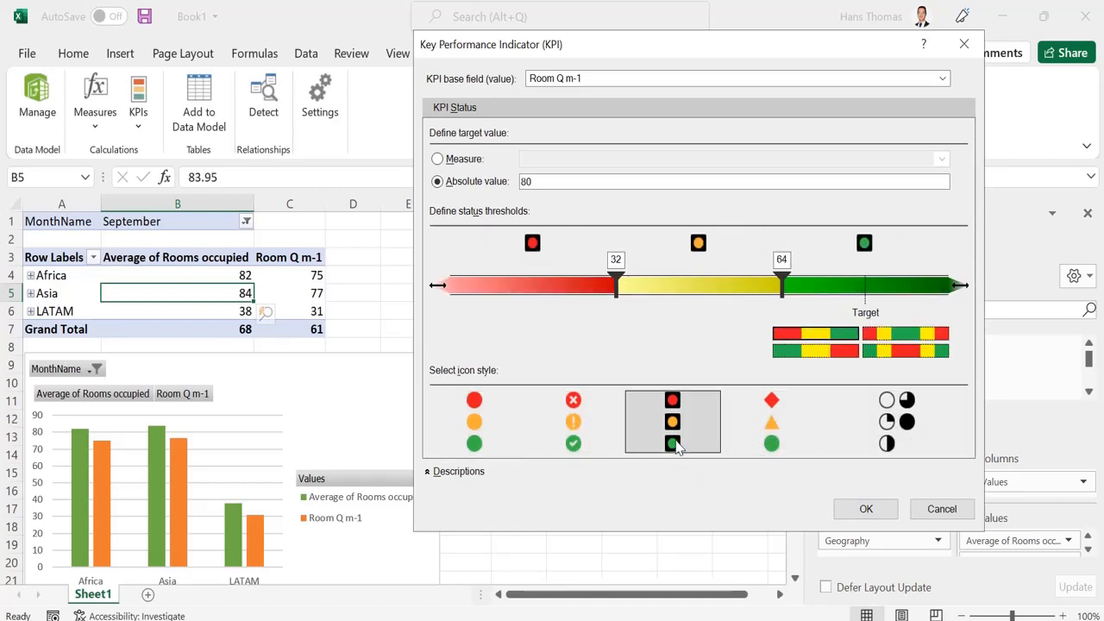
left_click(602, 427)
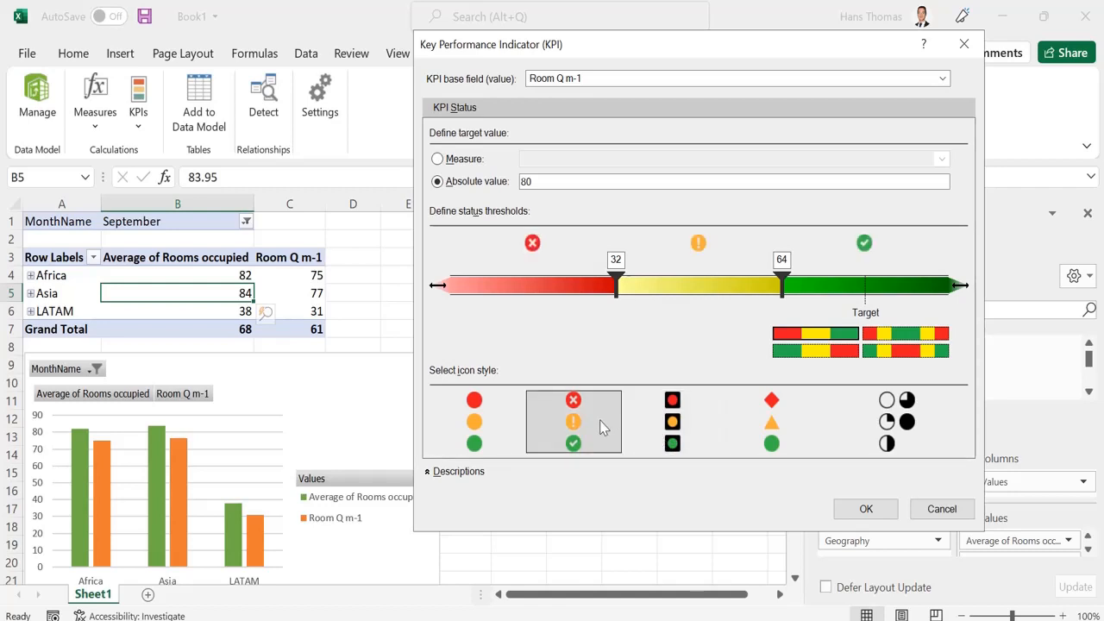
left_click(513, 421)
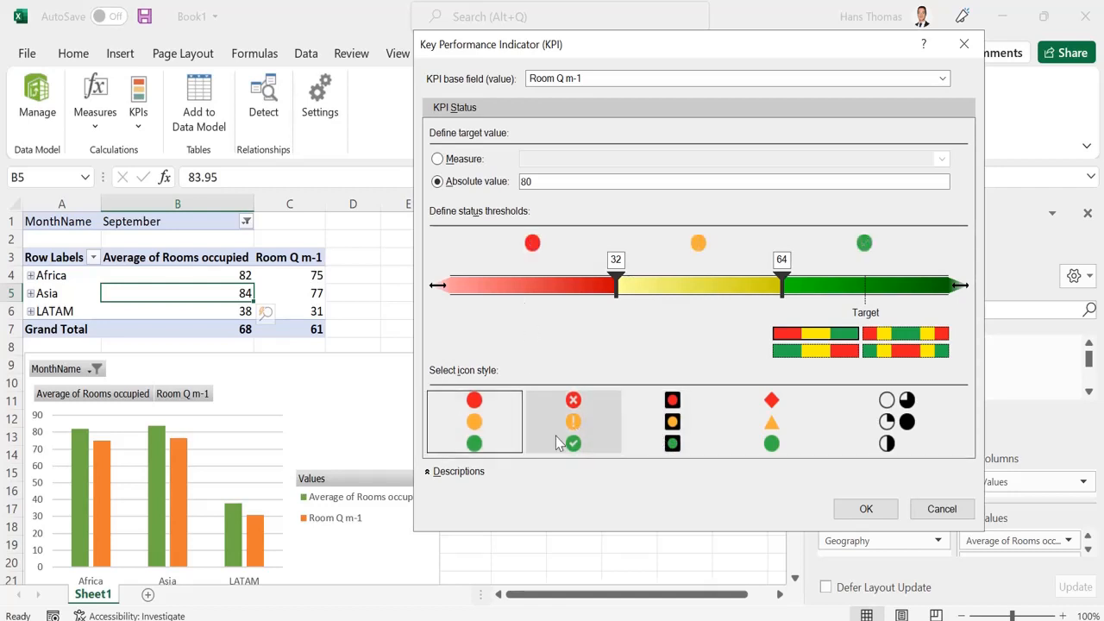
left_click(865, 509)
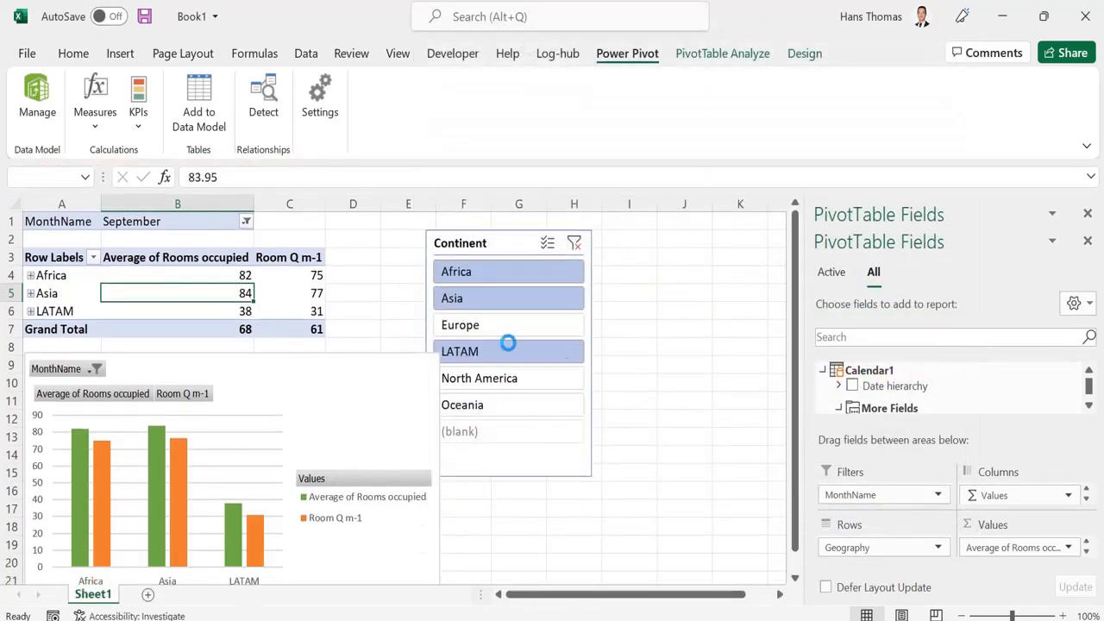
left_click(408, 296)
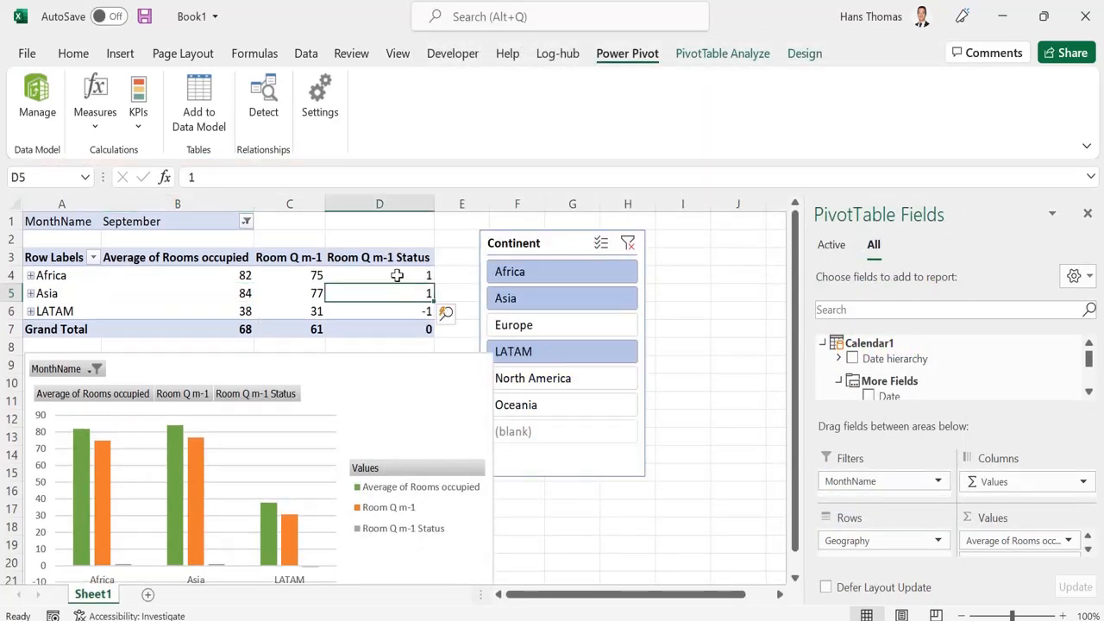
left_click(397, 275)
left_click(407, 308)
left_click(409, 291)
- Expand the Room Q m-1 KPI in the field list, remove its Status field from the PivotTable and add it back
left_click_drag(1089, 393, 1089, 393)
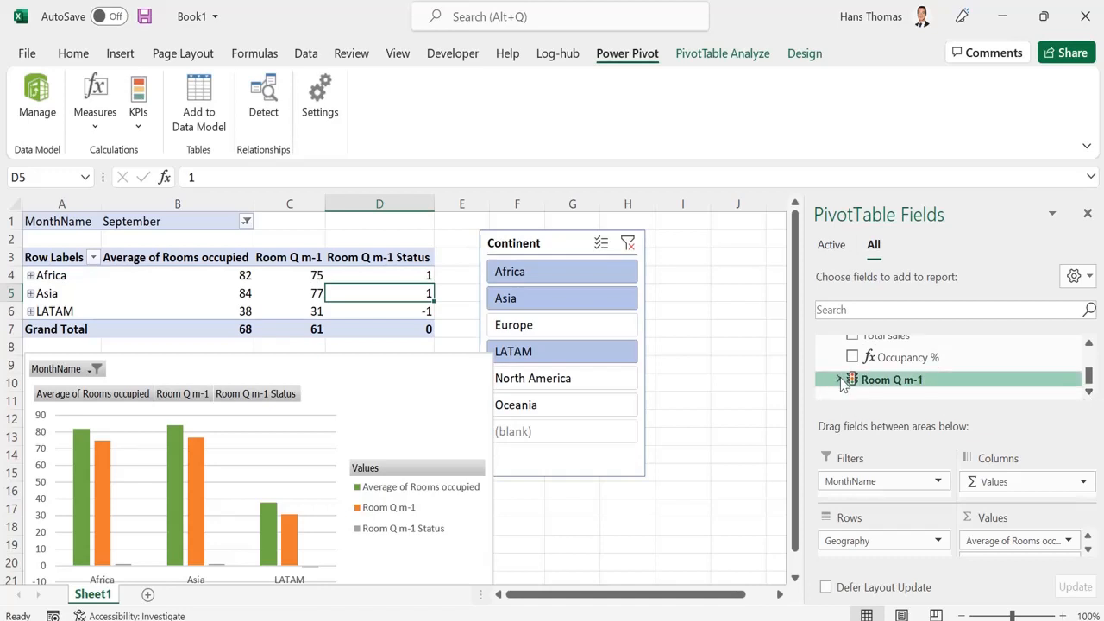
left_click_drag(1088, 372, 1091, 385)
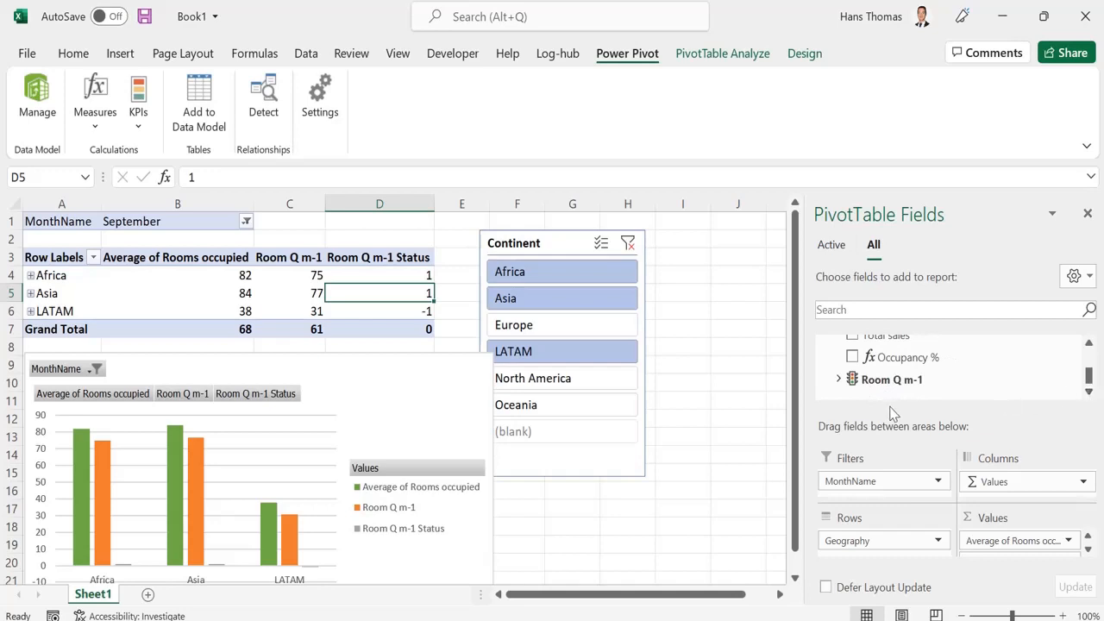
left_click(840, 390)
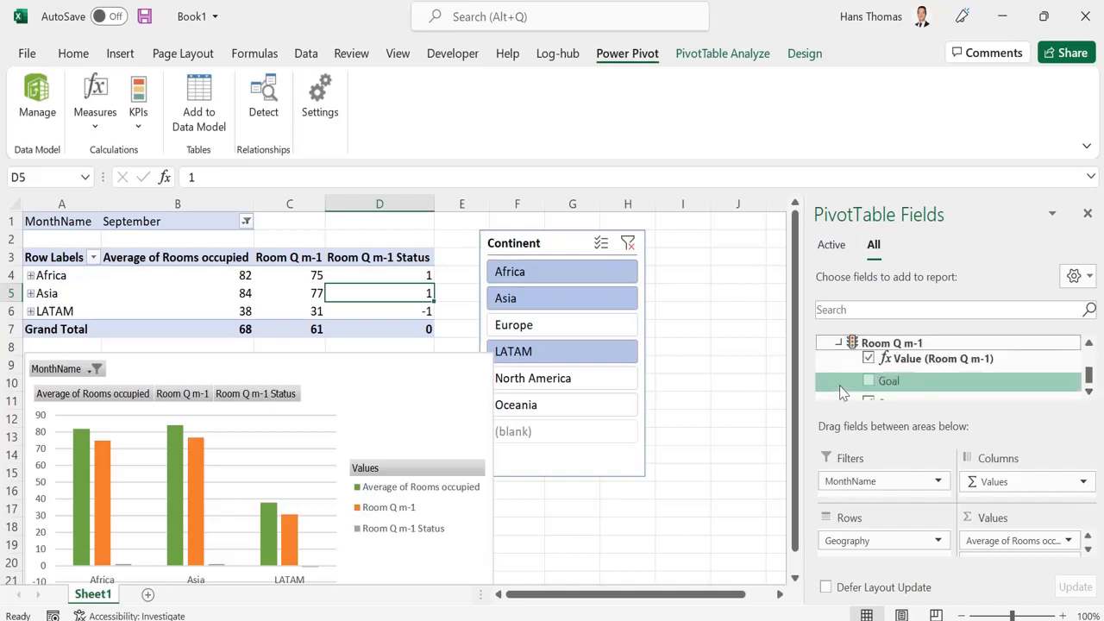
left_click(1090, 390)
left_click(1089, 390)
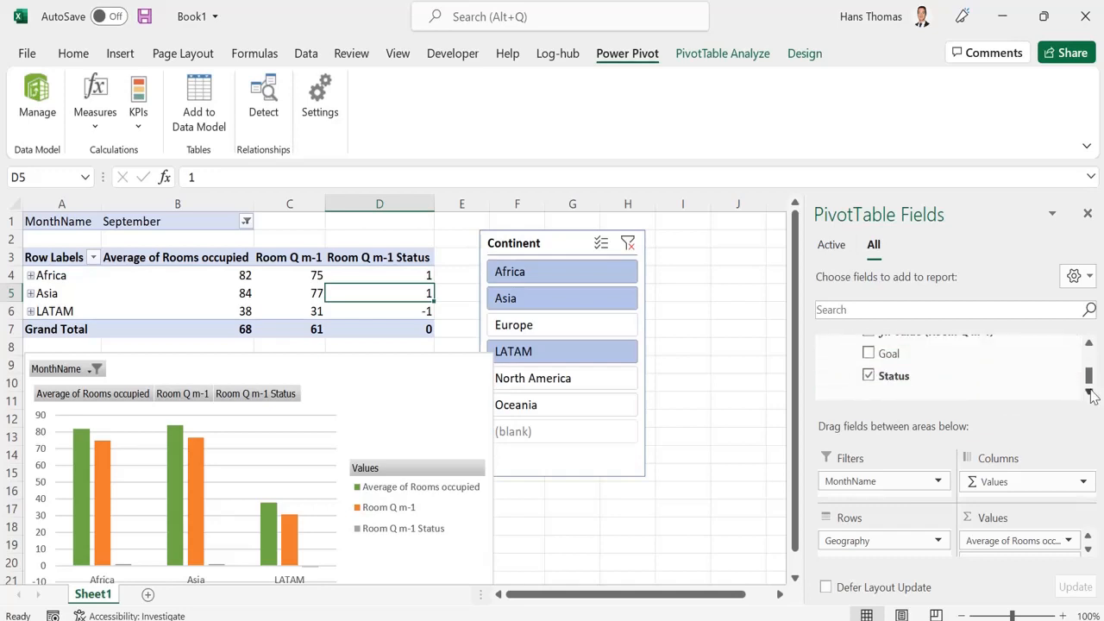
left_click(869, 377)
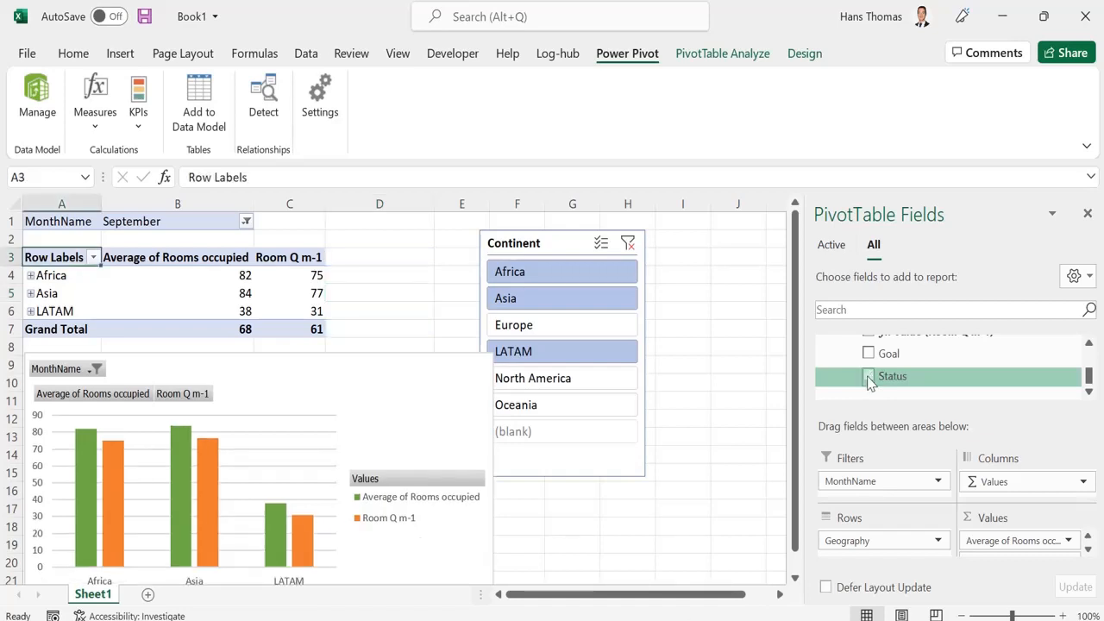
left_click(868, 377)
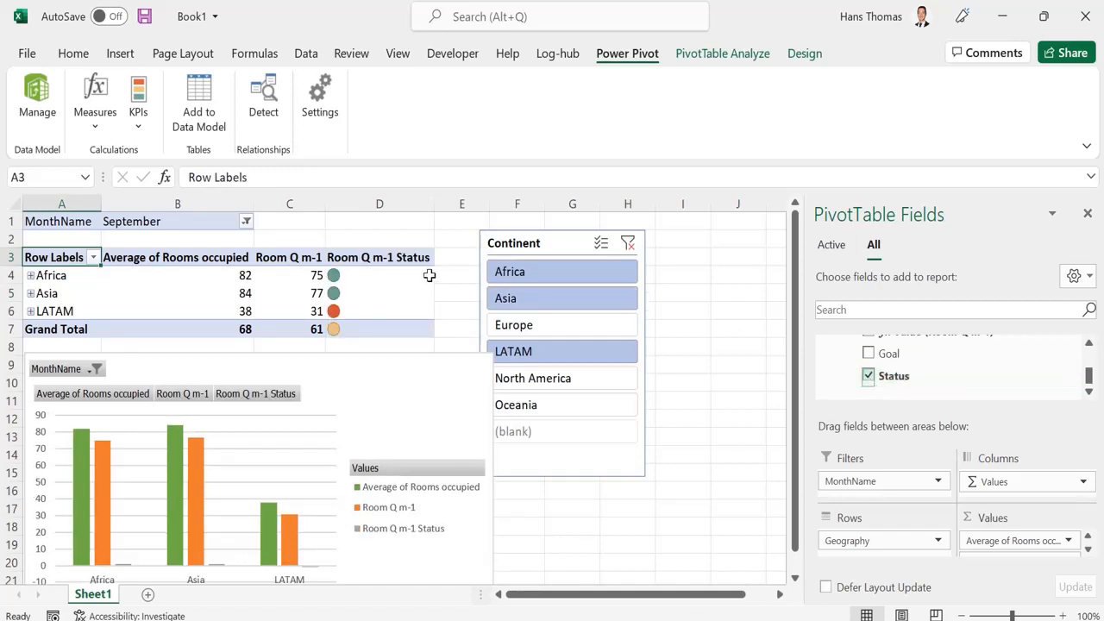
- Centre the status icons in the Room Q m-1 Status column, from Africa through the Grand Total row
left_click_drag(394, 274, 405, 329)
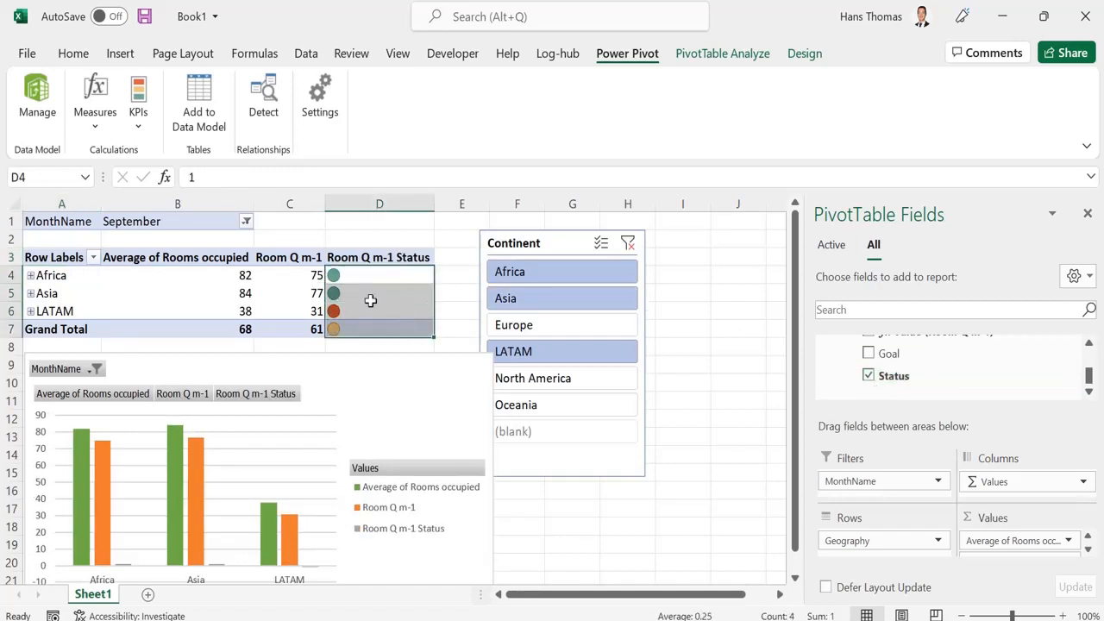
left_click(70, 54)
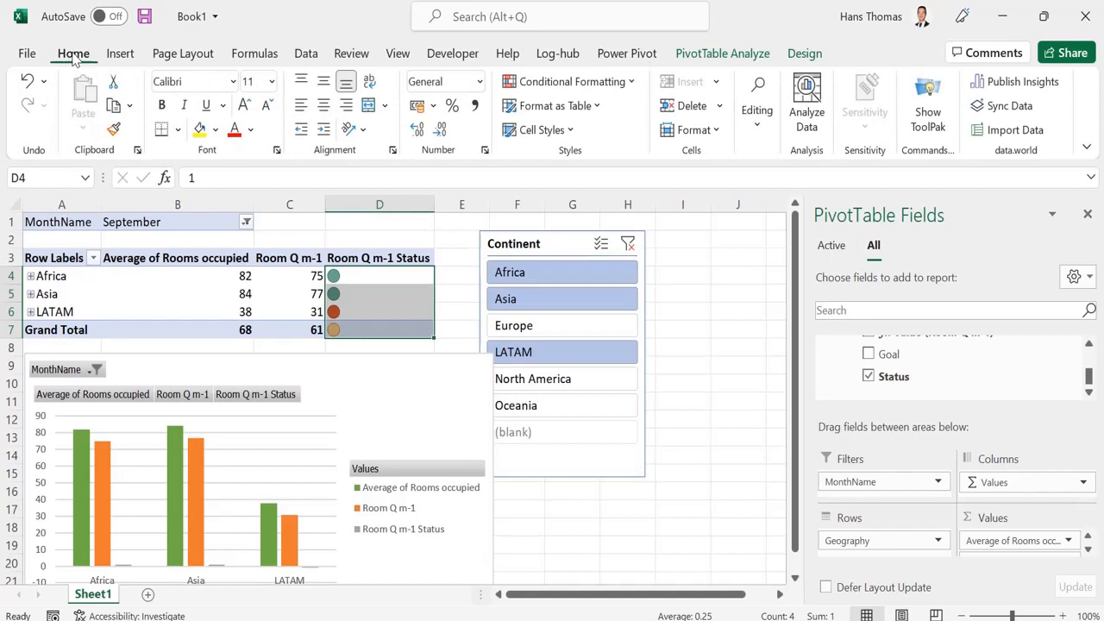
left_click(324, 105)
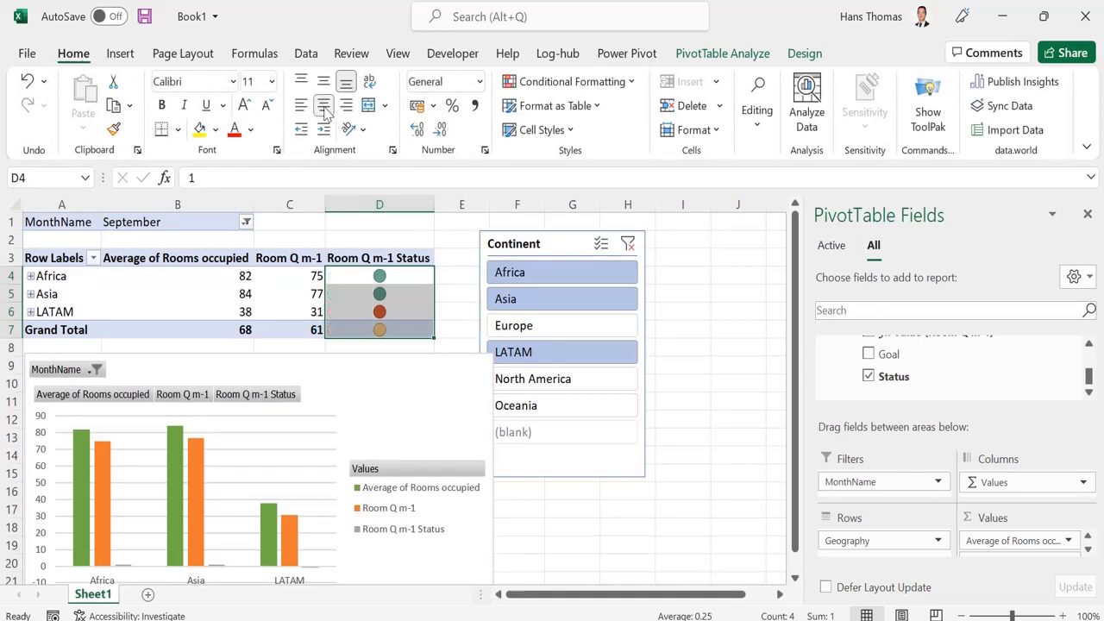
left_click(402, 296)
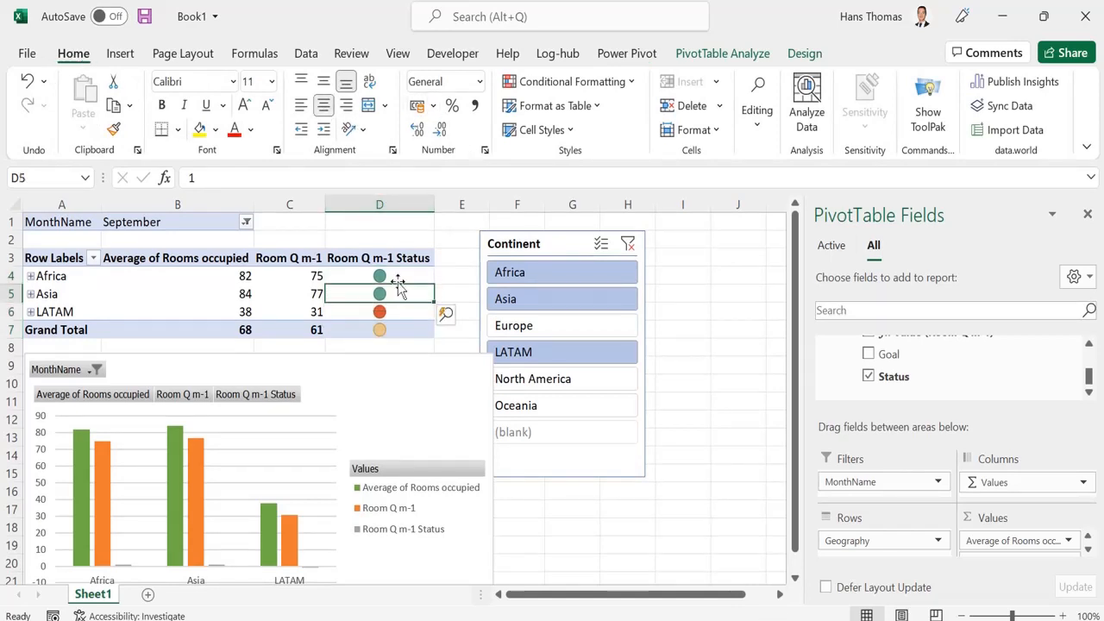
left_click(395, 276)
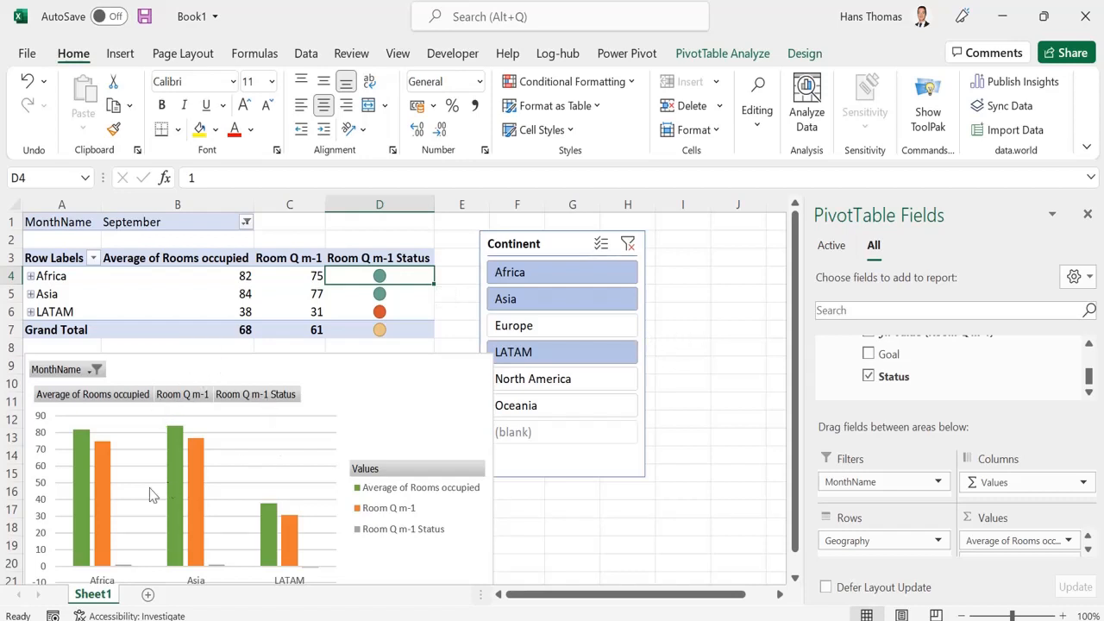
left_click(336, 369)
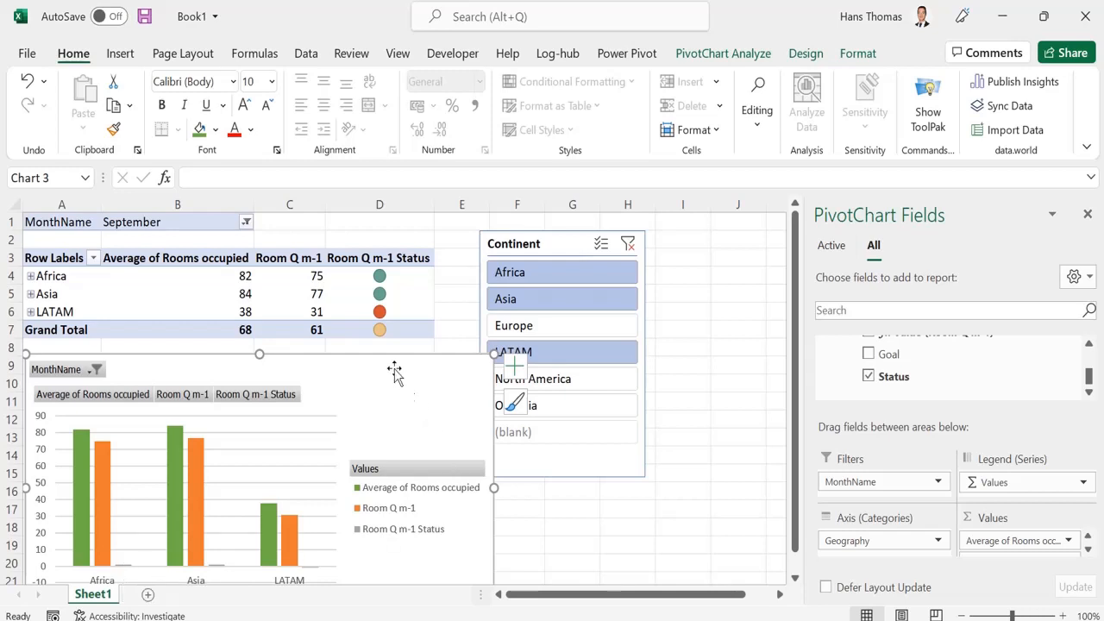
left_click(168, 294)
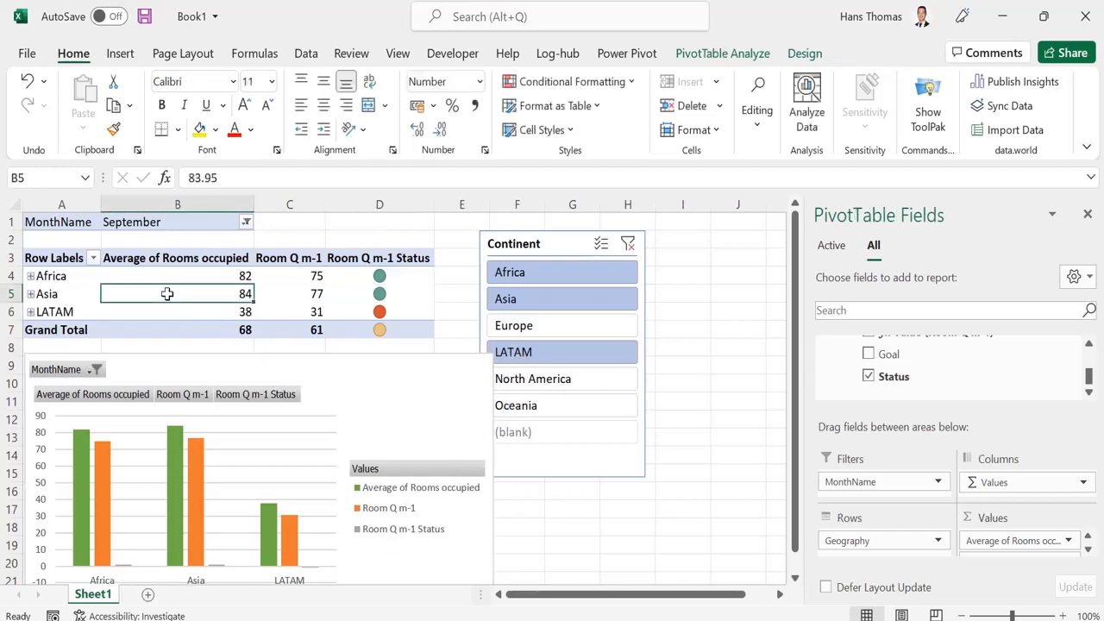
left_click(436, 412)
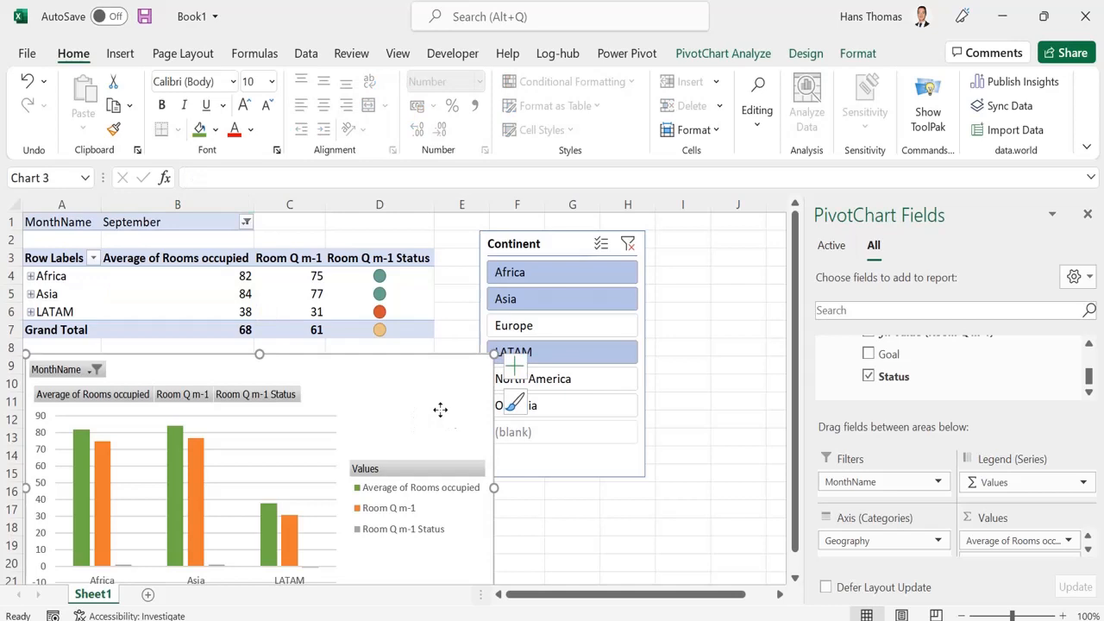
left_click(59, 280)
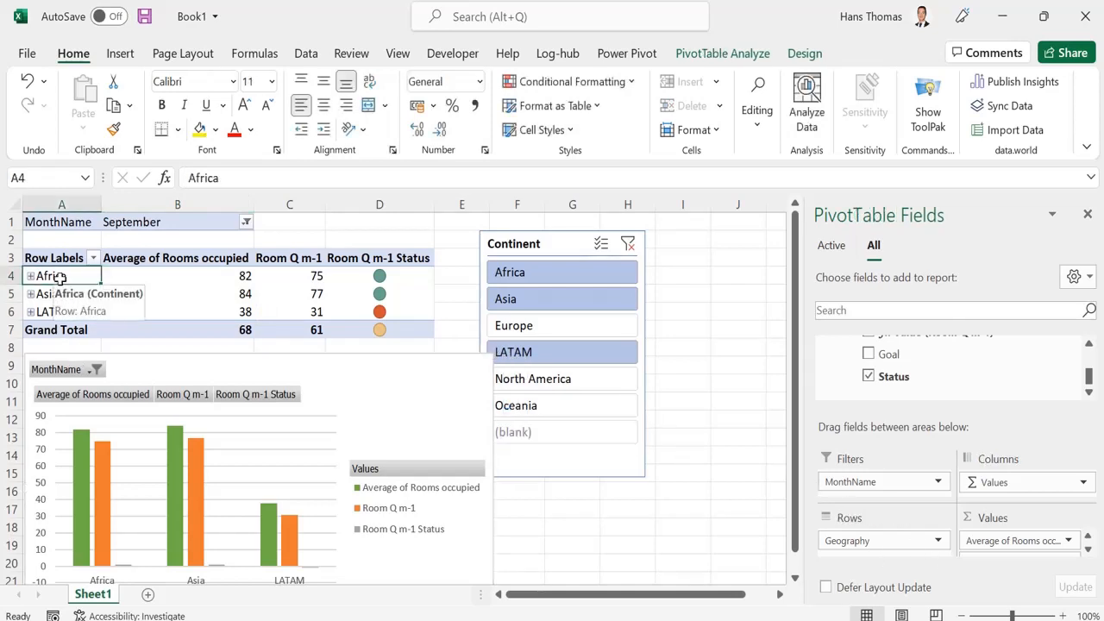
- Expand the entire Continent field of the PivotTable to its countries, check the chart, and undo the expansion
right_click(59, 278)
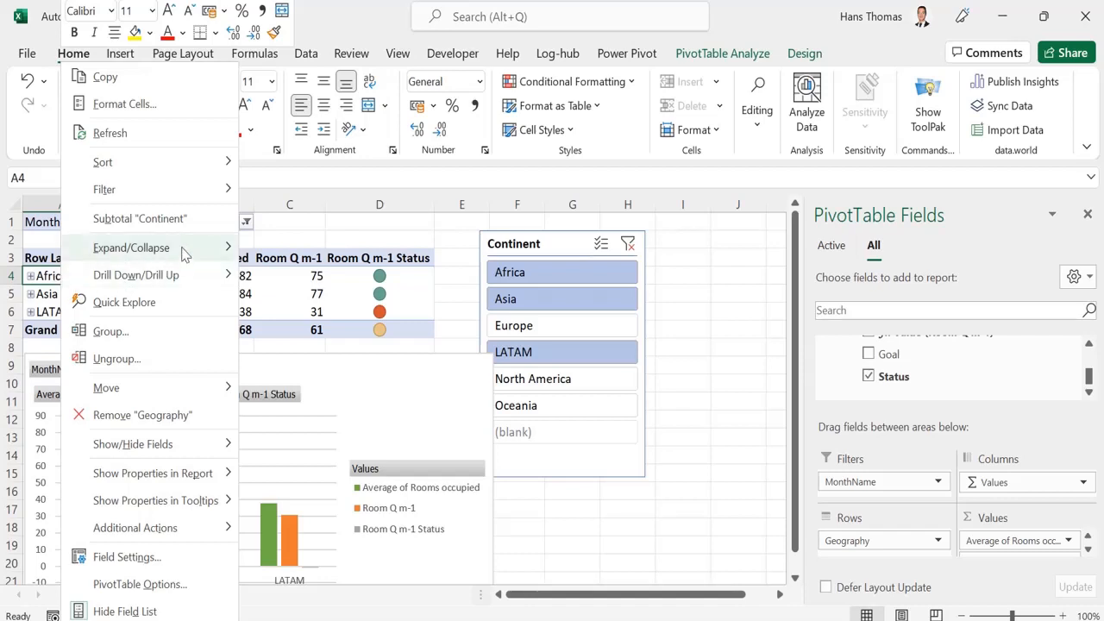
mouse_move(183, 250)
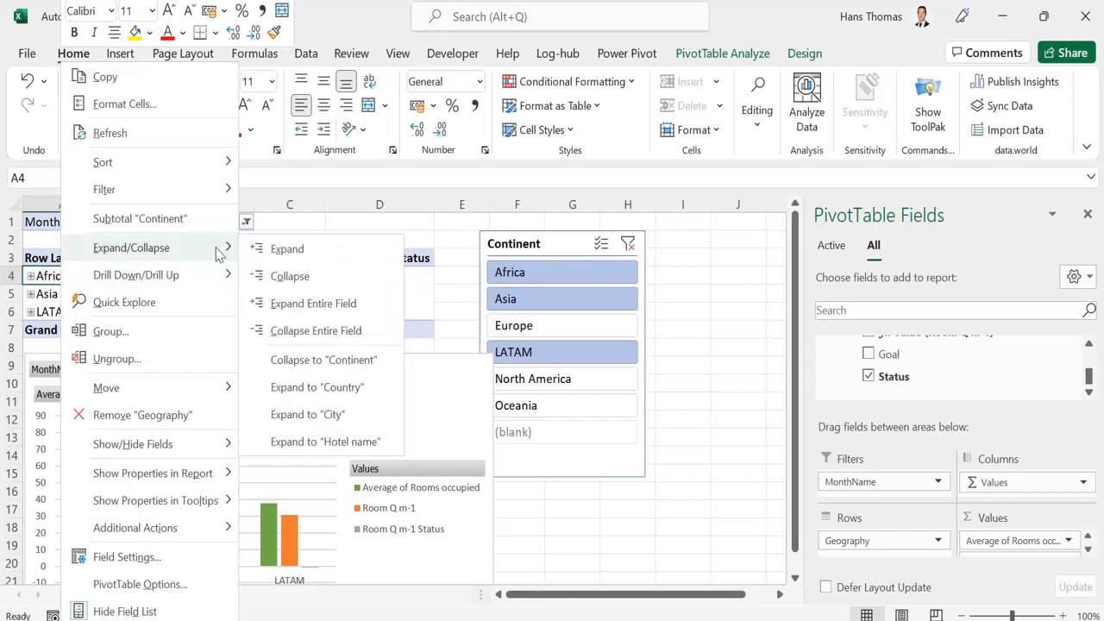
left_click(319, 304)
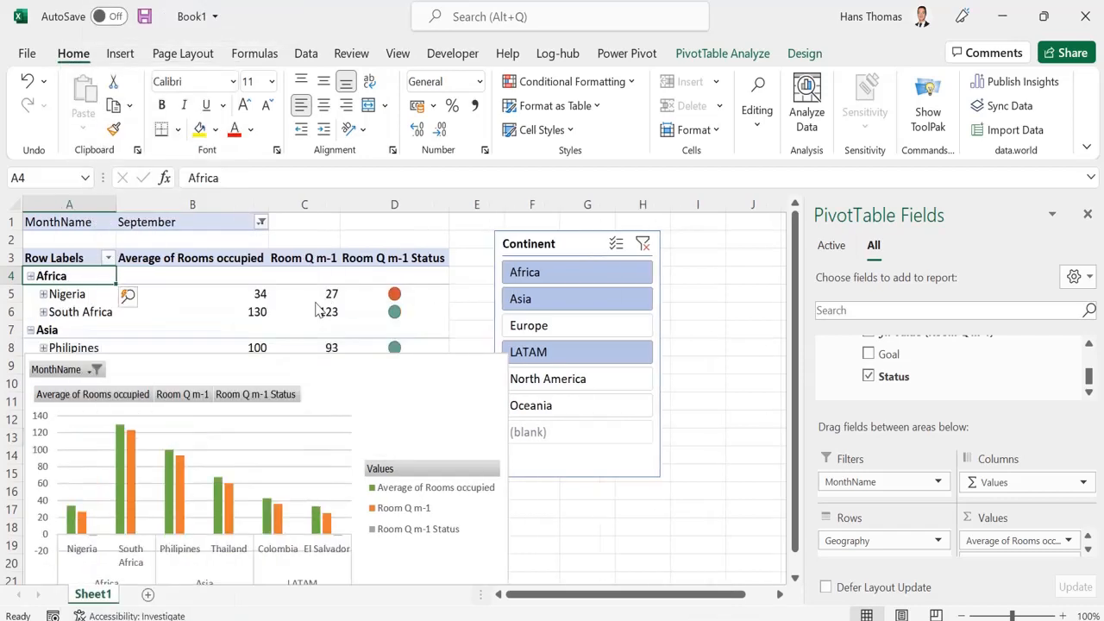
scroll(231, 474, "down", 2)
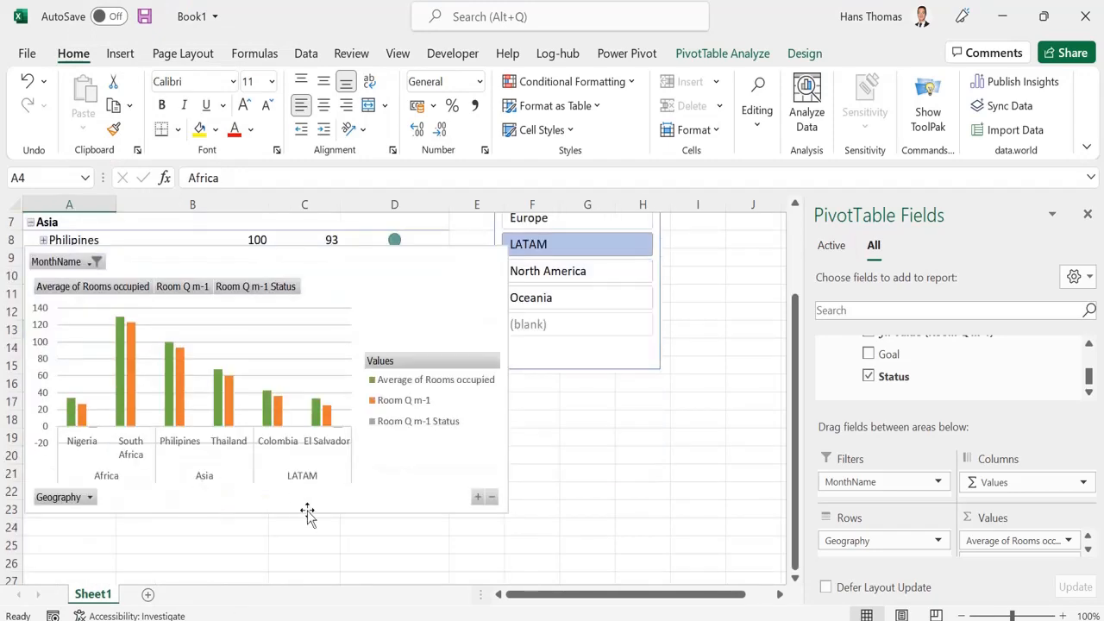
scroll(306, 511, "up", 2)
scroll(306, 509, "down", 1)
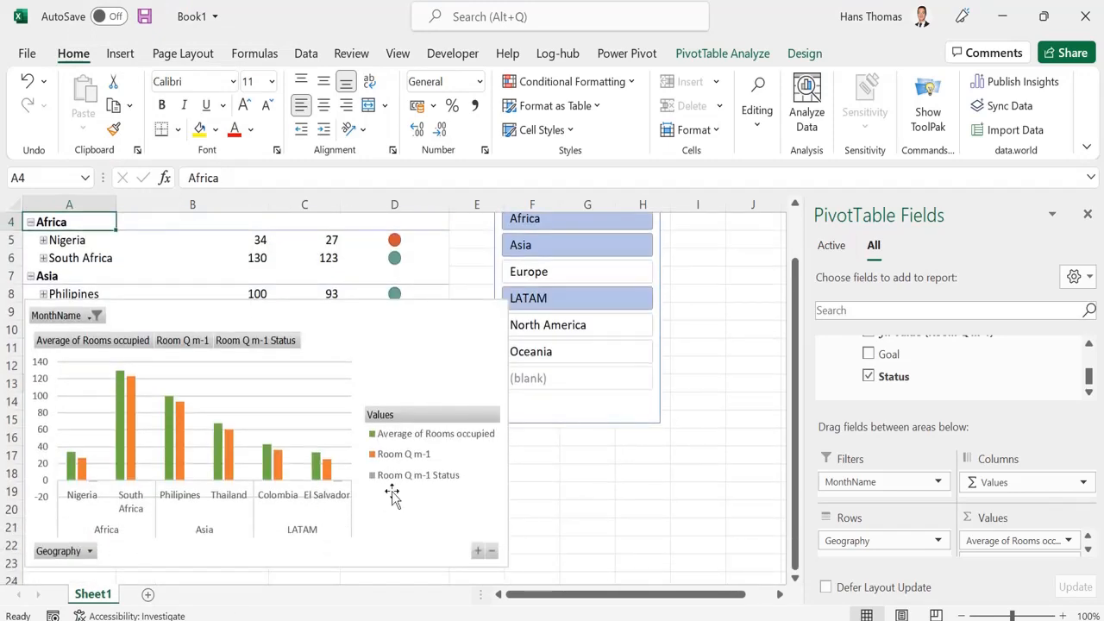
scroll(388, 489, "up", 1)
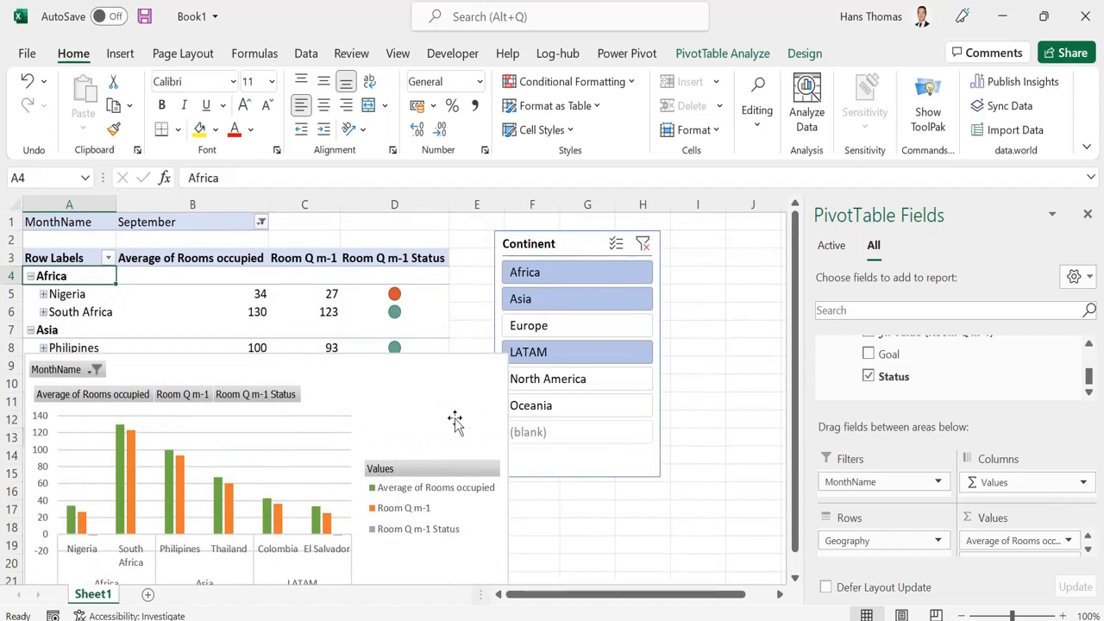
key("ctrl+z")
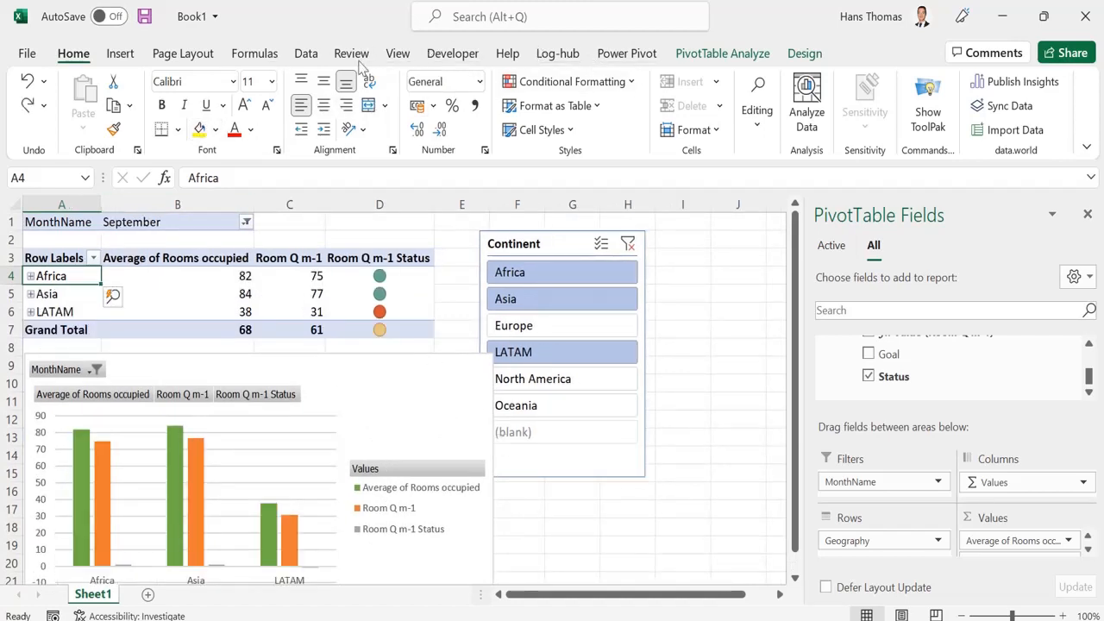
- Move the PivotChart down to about row 14, leaving empty rows beneath the PivotTable, and reselect the Africa row label
left_click(627, 56)
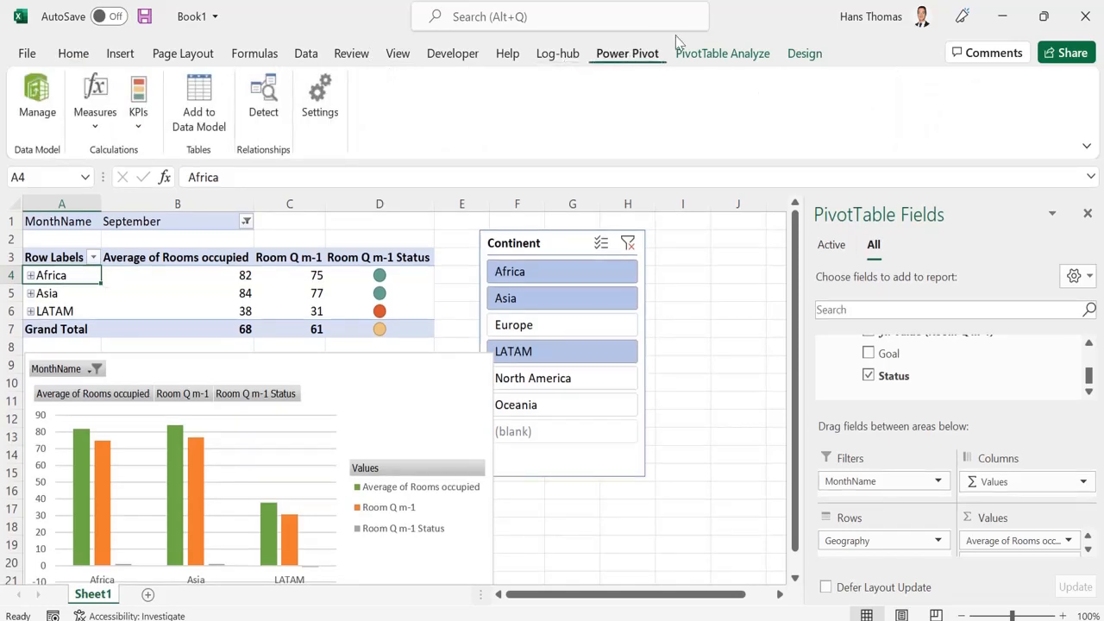
left_click(715, 53)
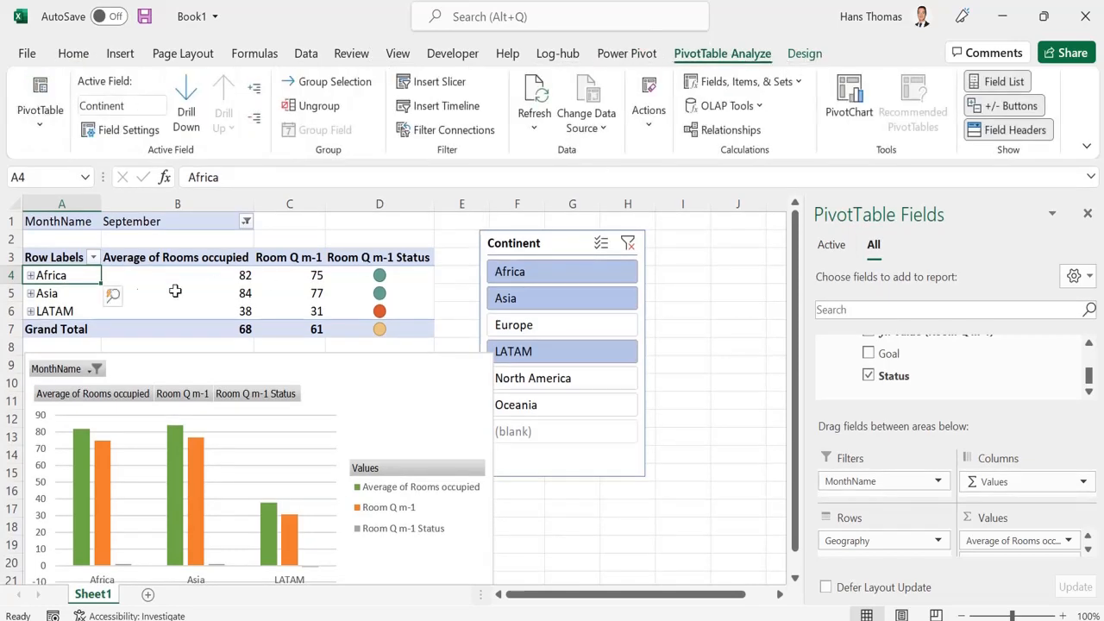
left_click(116, 364)
left_click_drag(148, 365, 129, 446)
left_click(57, 278)
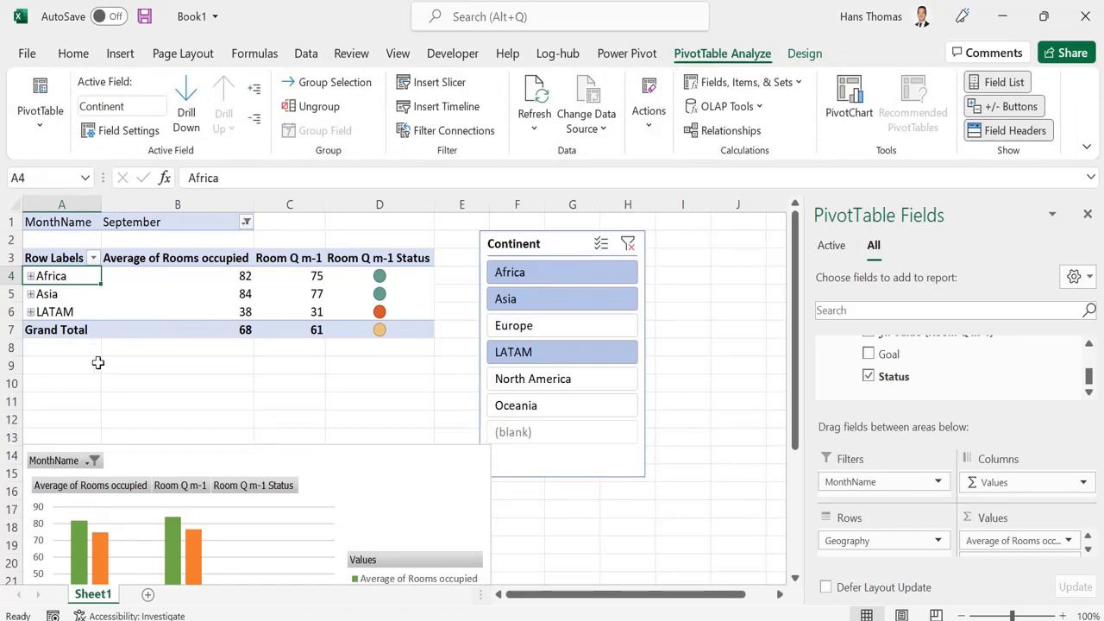
- Drill down from LATAM to its countries in the PivotTable and review the matching chart
left_click(73, 313)
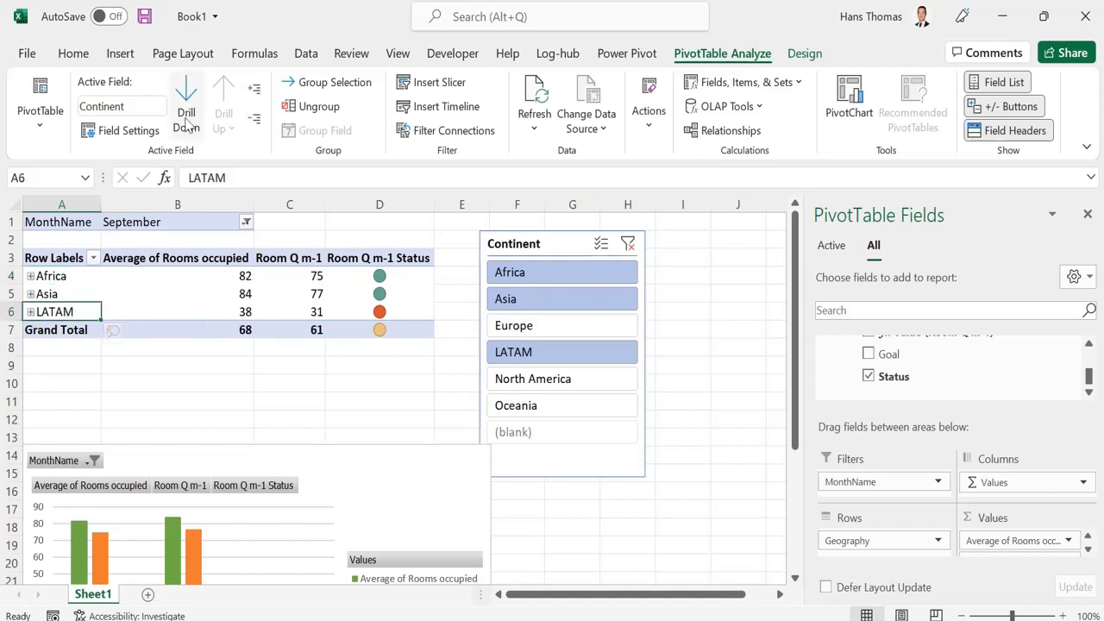
left_click(185, 106)
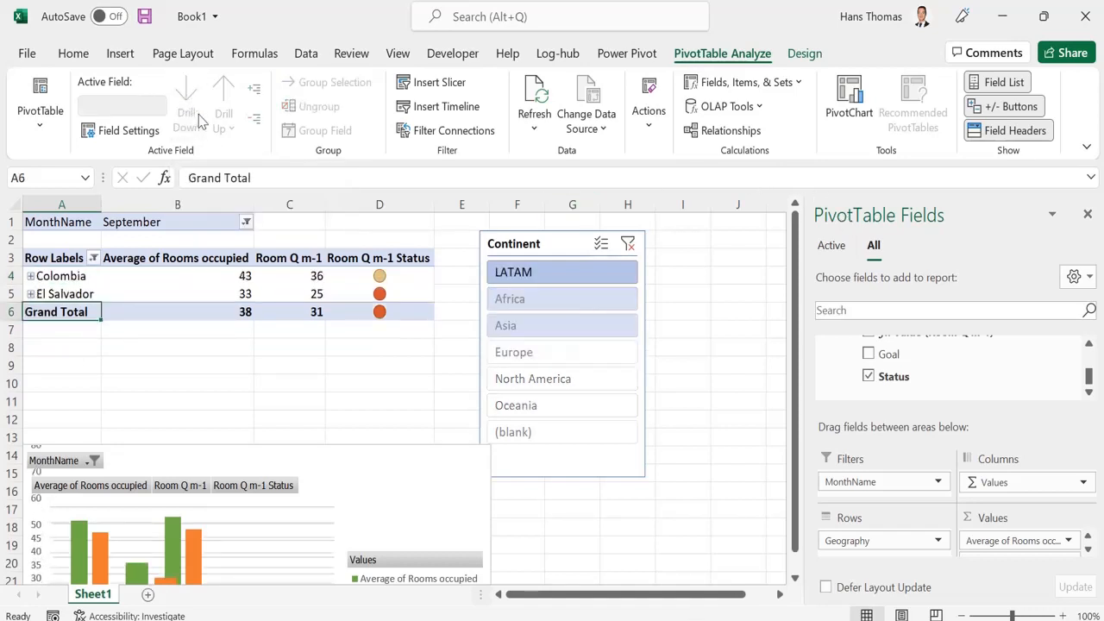
left_click(83, 281)
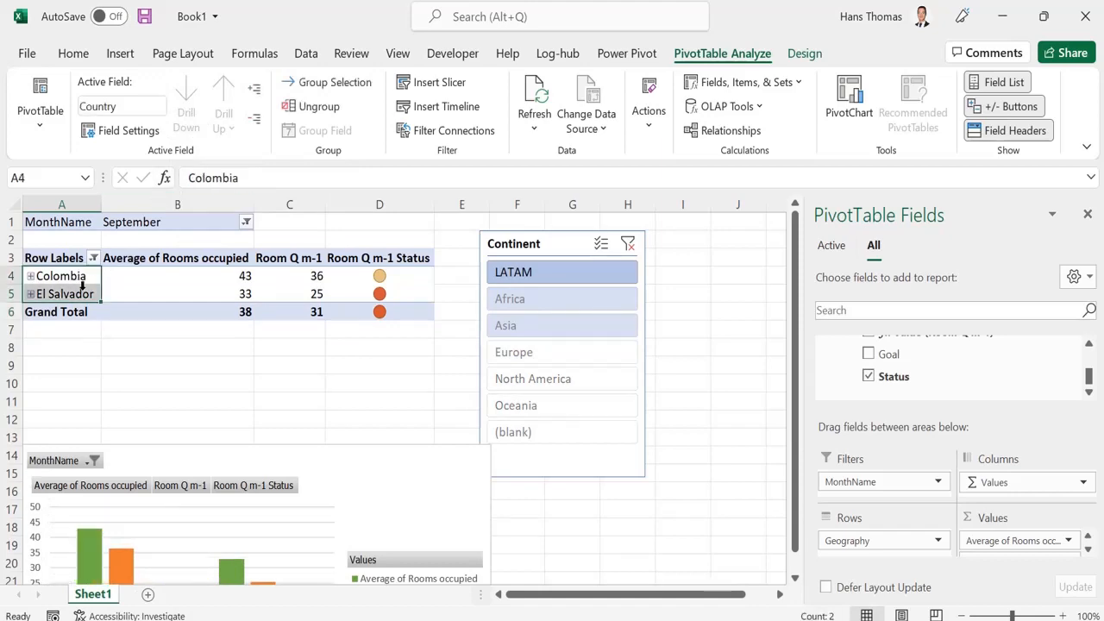
left_click(78, 294)
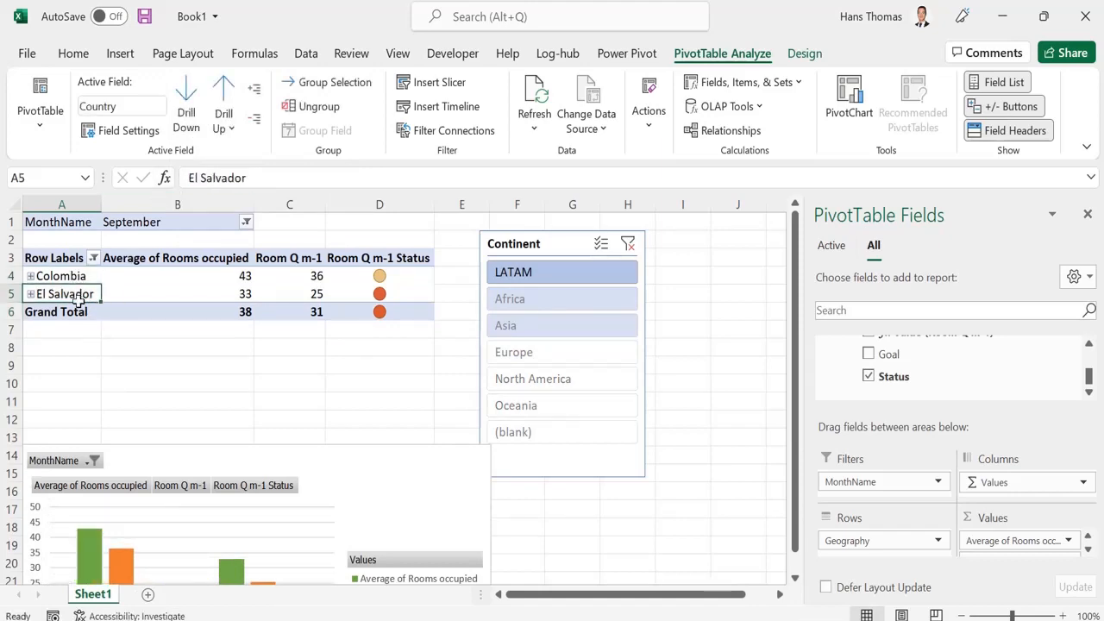
left_click(86, 330)
scroll(259, 385, "down", 1)
scroll(316, 410, "down", 1)
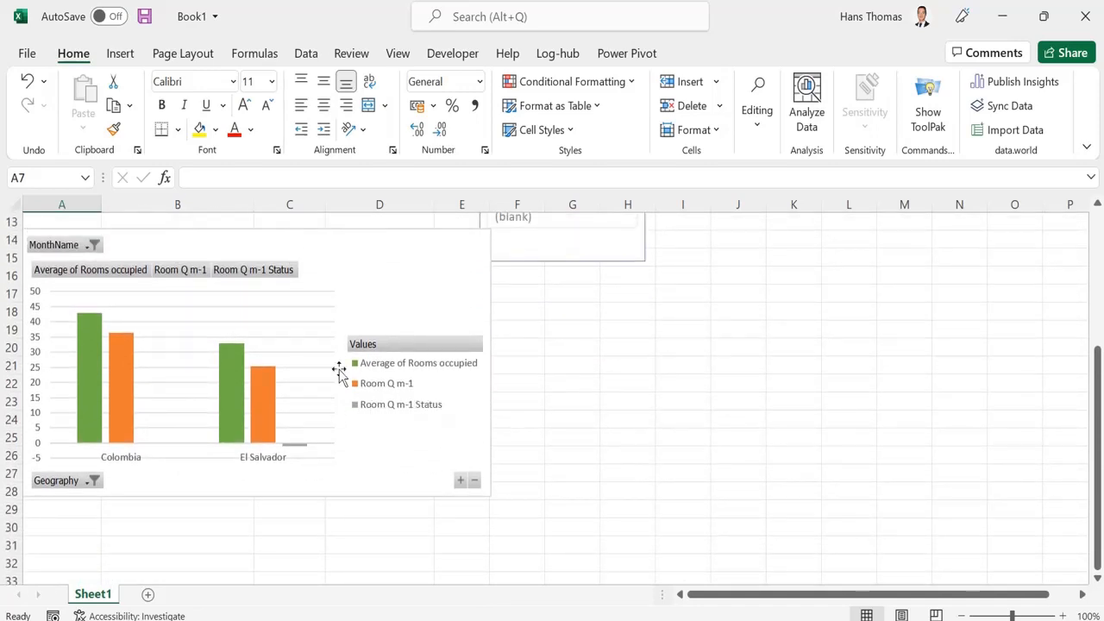
scroll(401, 317, "up", 1)
scroll(401, 318, "up", 3)
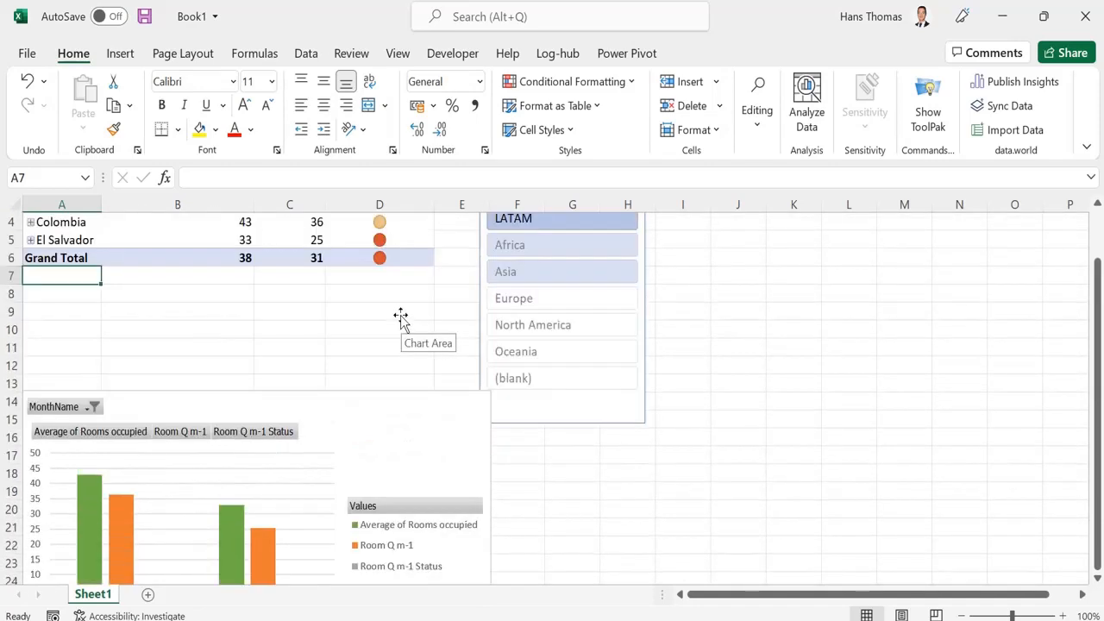
- Drill down from Colombia to its city level, and further from Bogotá to the hotel names
left_click_drag(61, 293, 56, 276)
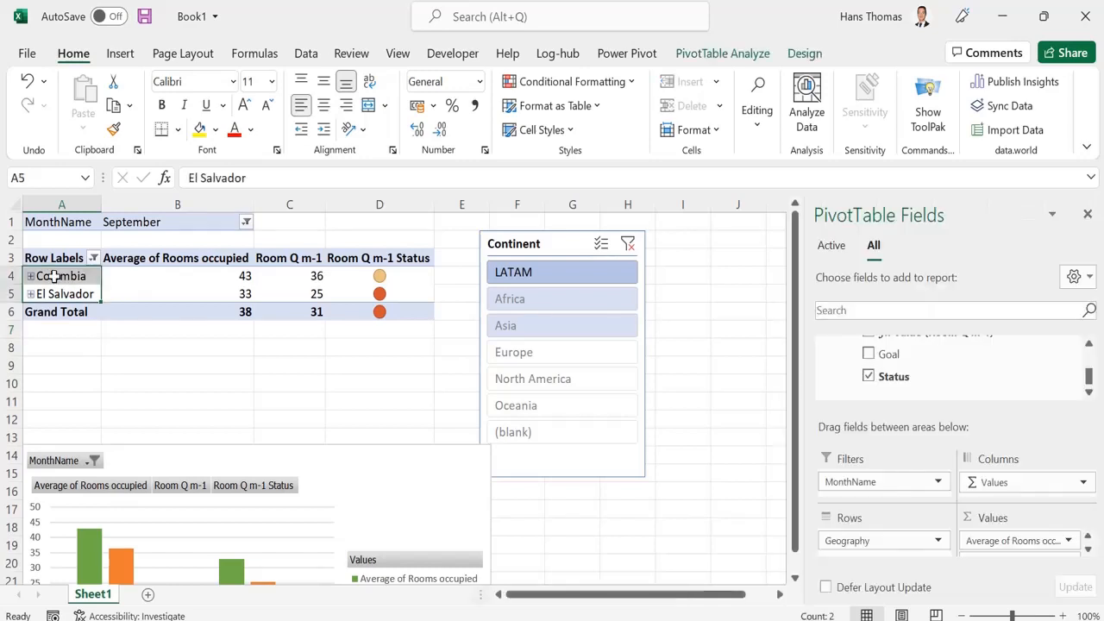
left_click(53, 276)
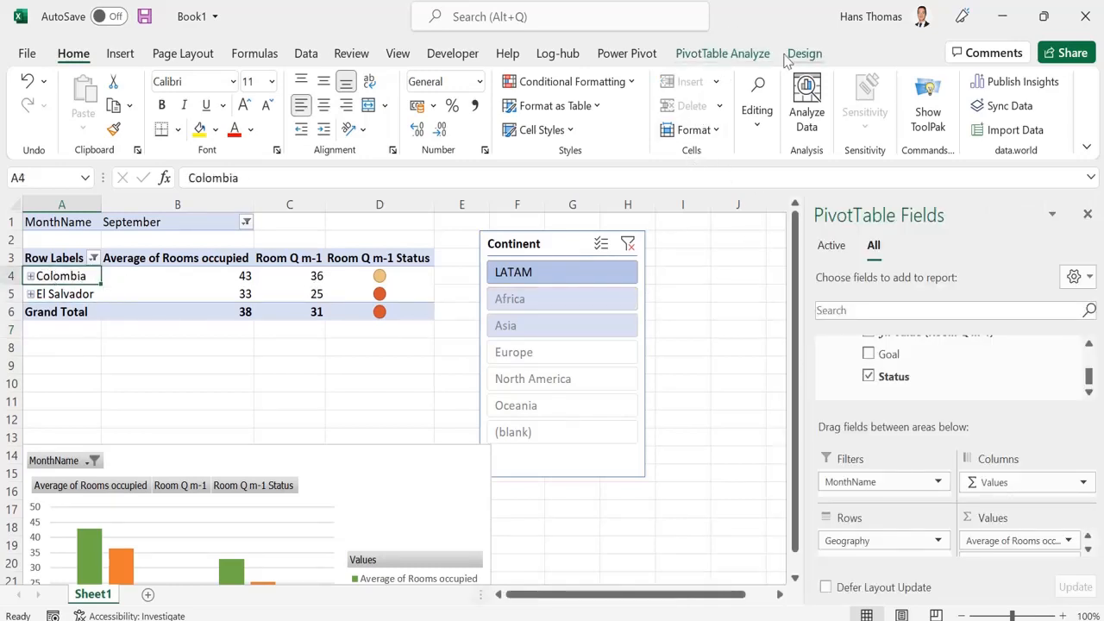
left_click(722, 53)
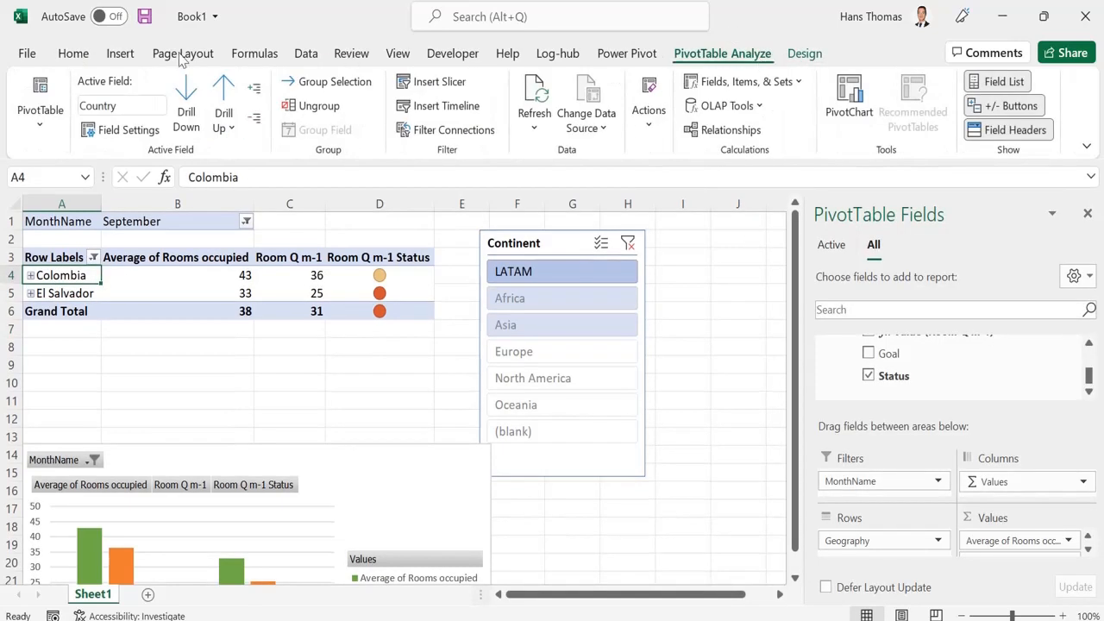
left_click(197, 103)
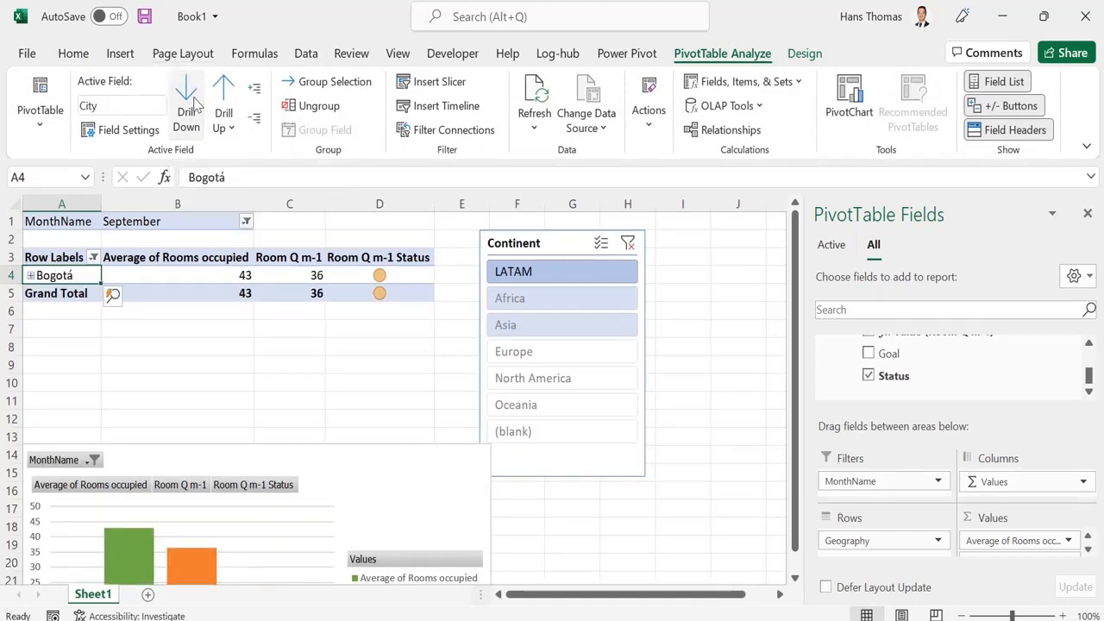
scroll(276, 360, "down", 5)
scroll(276, 359, "up", 5)
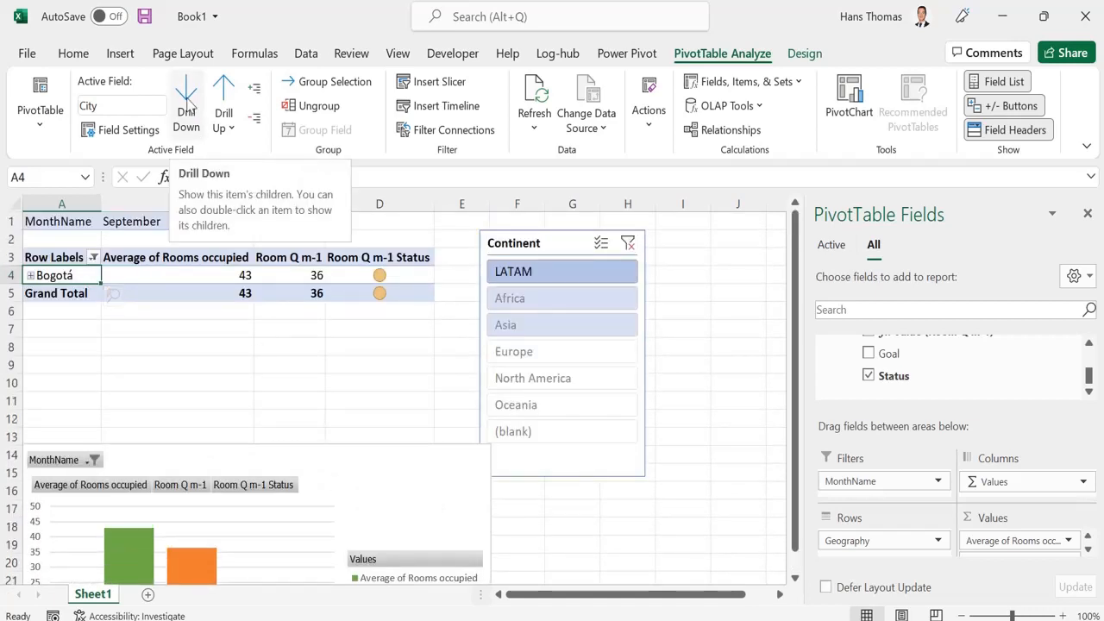
left_click(187, 97)
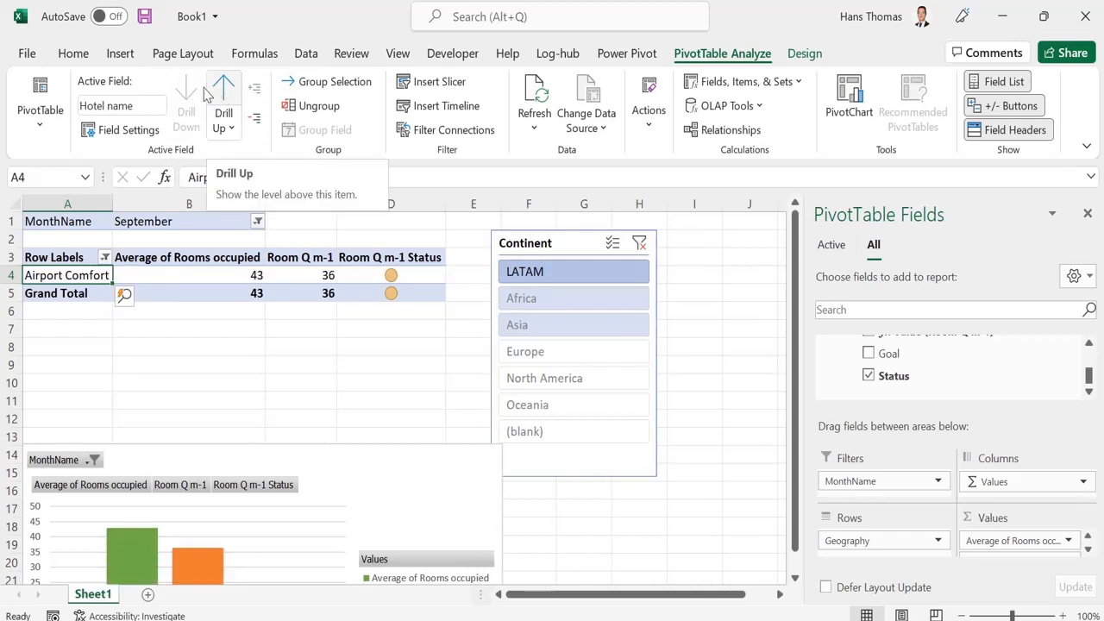
- Drill the PivotTable back up from the hotel names through city and country to the continent level
left_click(222, 95)
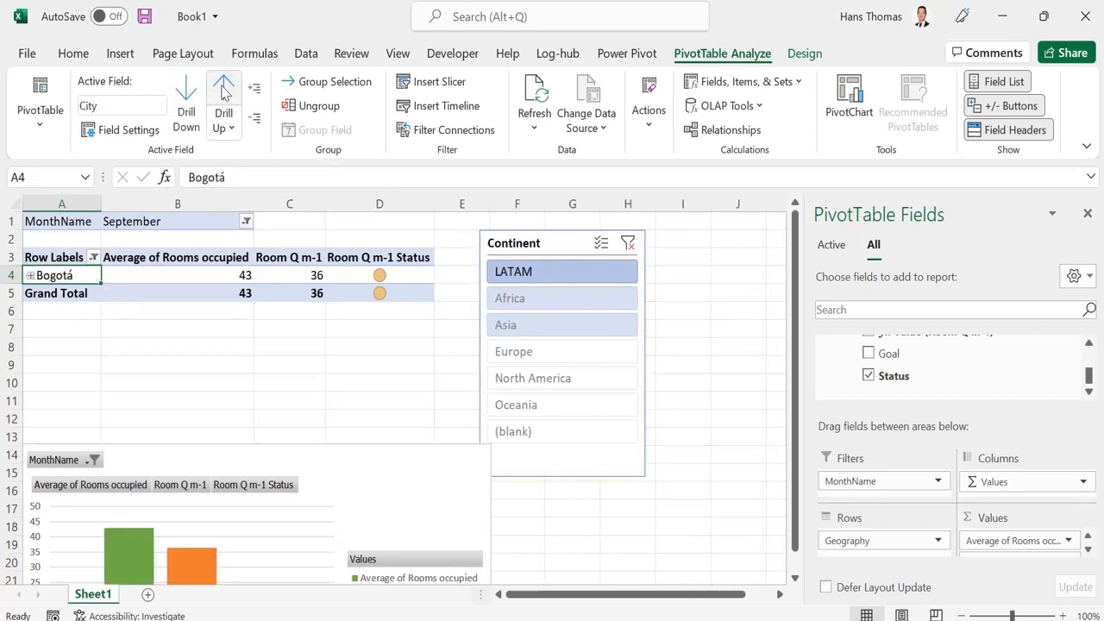
left_click(222, 95)
left_click(223, 94)
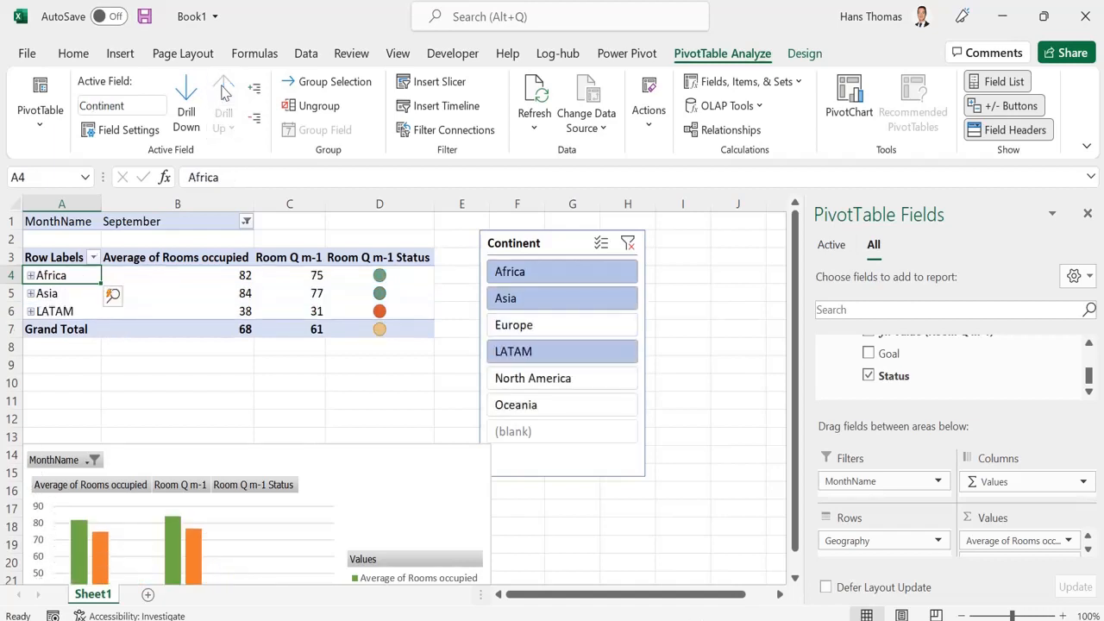